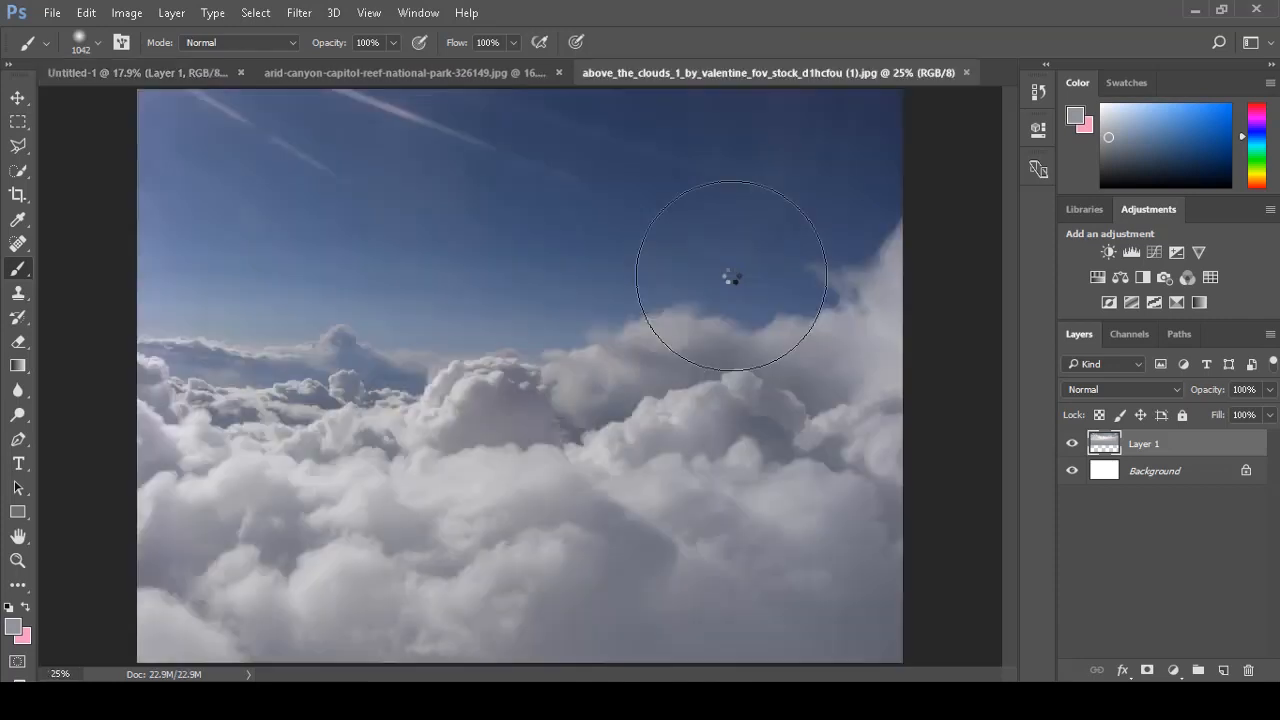
Copy the whole above_the_clouds photo into the Untitled-1 composite and scale it to about 92.5% to fill the canvas width.
key(ctrl+a)
drag(703, 279, 526, 277)
key(ctrl+t)
drag(536, 356, 631, 394)
drag(222, 129, 256, 162)
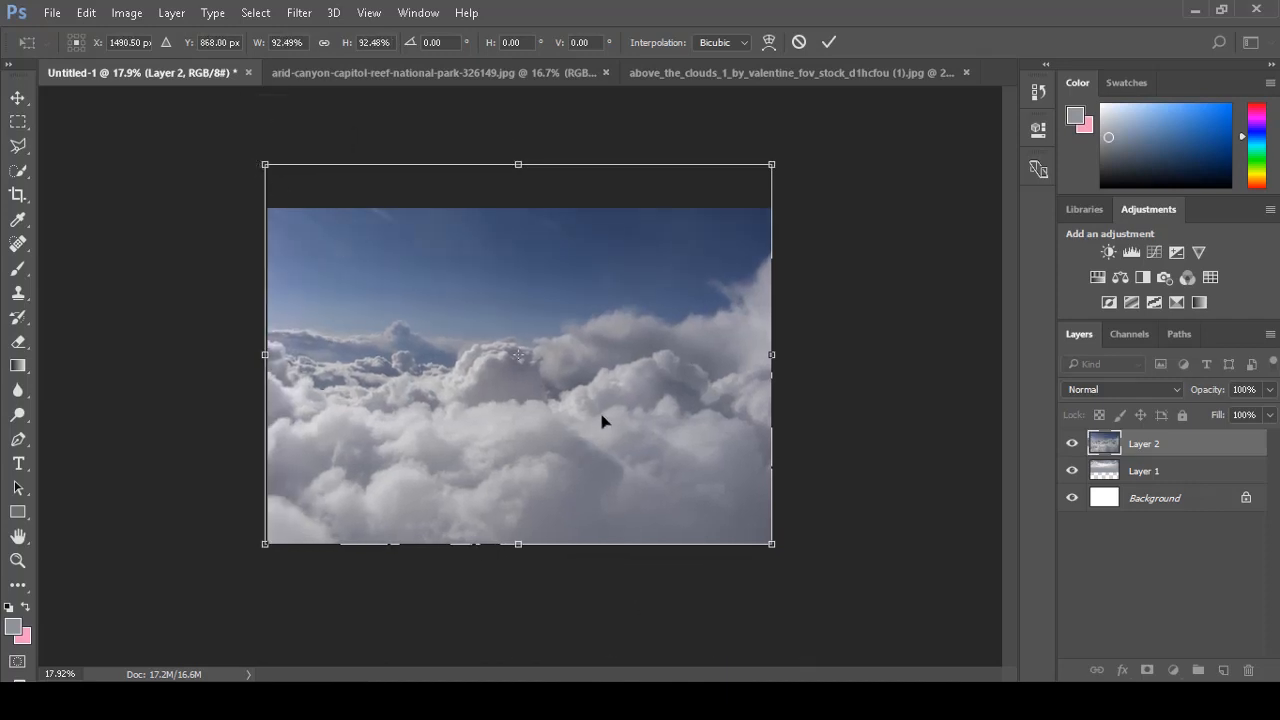
key(b)
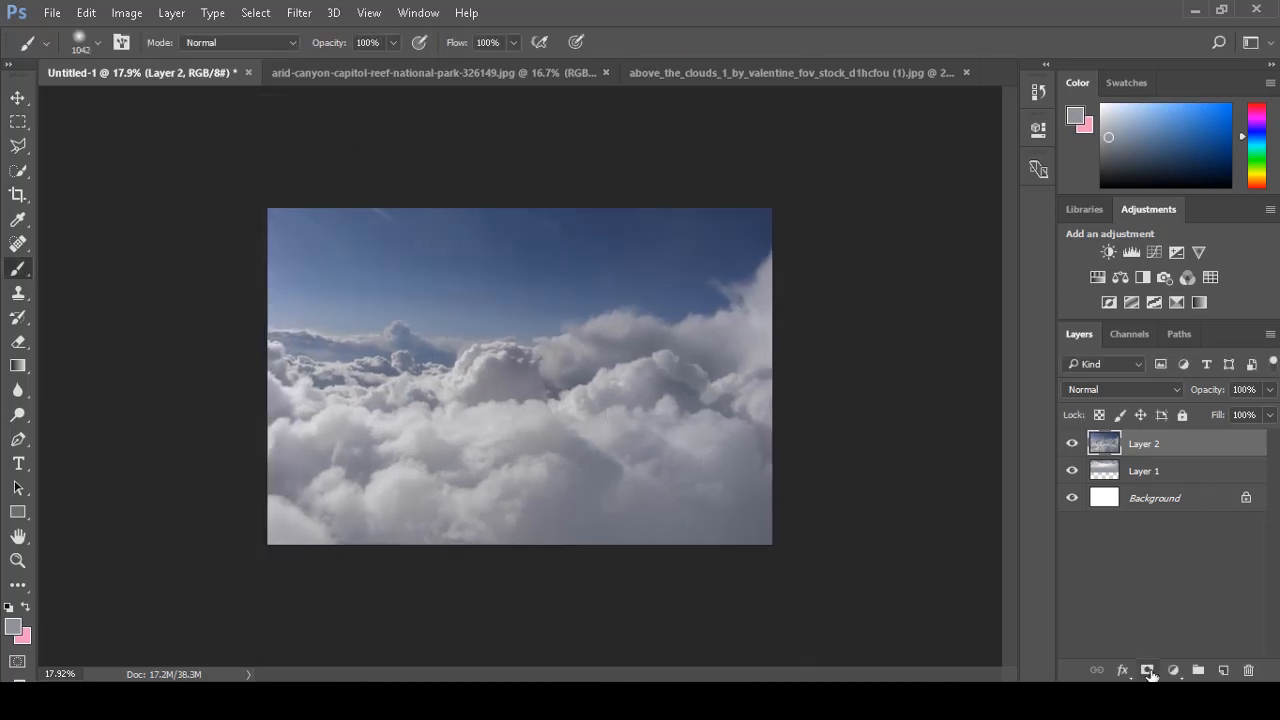
Move Layer 2's cloud photo lower on the canvas, to a vertical position of about 1081 px.
key(ctrl+t)
drag(648, 403, 649, 439)
key(b)
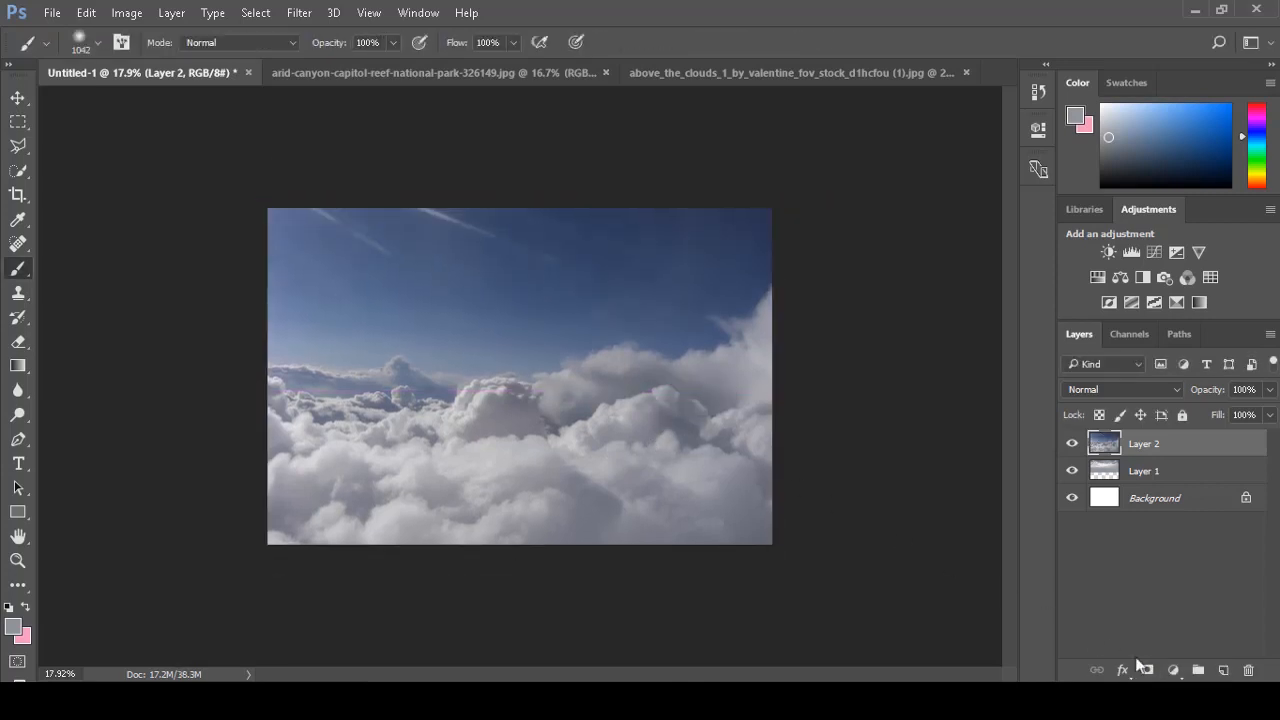
Add a layer mask to Layer 2 and paint its blue sky out with black.
click(1147, 670)
key(d)
mouse_move(273, 255)
mouse_down()
mouse_move(694, 249)
mouse_move(756, 229)
mouse_move(705, 253)
mouse_move(675, 289)
mouse_move(309, 348)
mouse_move(275, 325)
mouse_move(609, 315)
mouse_move(700, 297)
mouse_move(745, 270)
mouse_move(709, 296)
mouse_move(420, 325)
mouse_move(341, 362)
mouse_up()
Move the masked clouds of Layer 2 slightly further down with Free Transform.
key(ctrl+t)
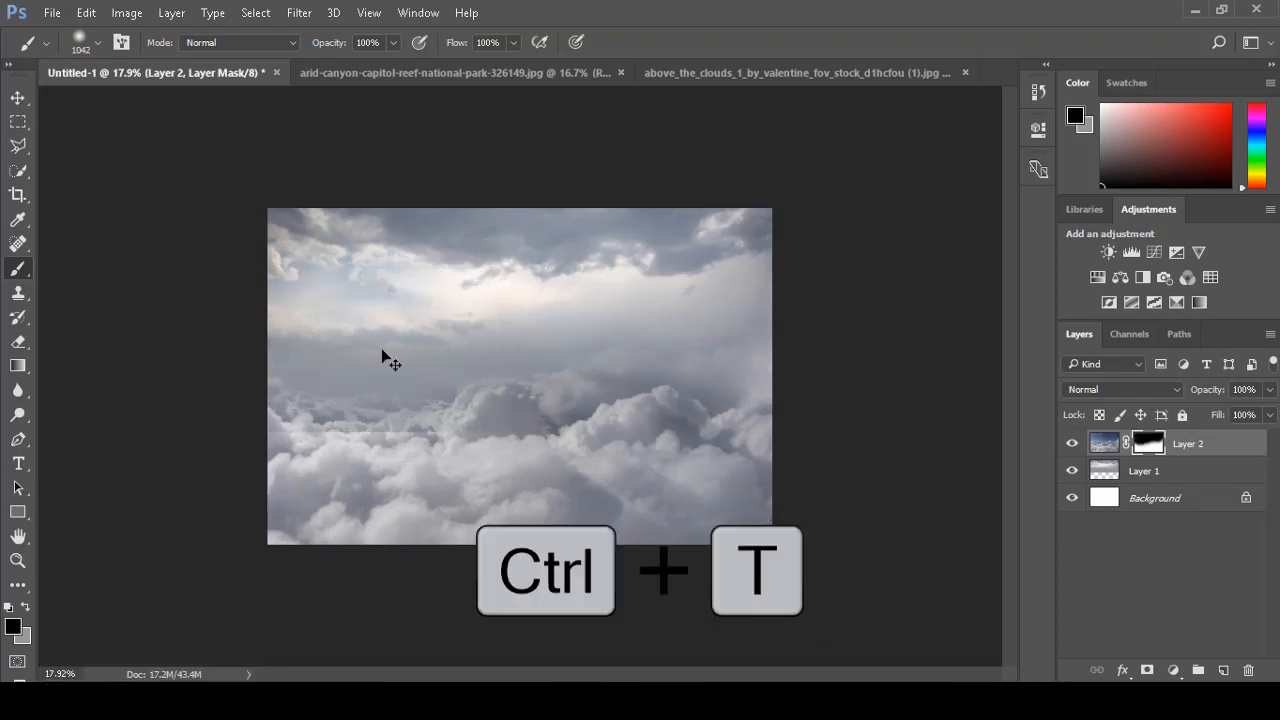
drag(518, 200, 518, 208)
key(ctrl+z)
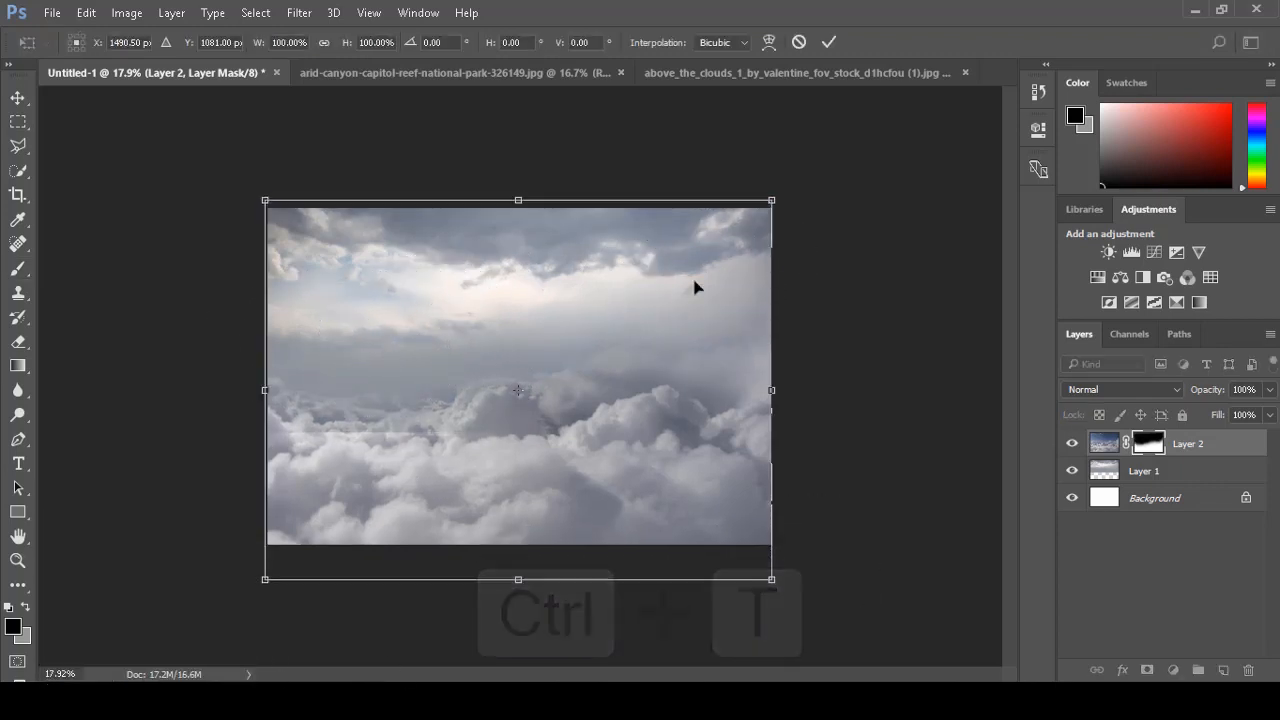
drag(700, 287, 697, 298)
key(Return)
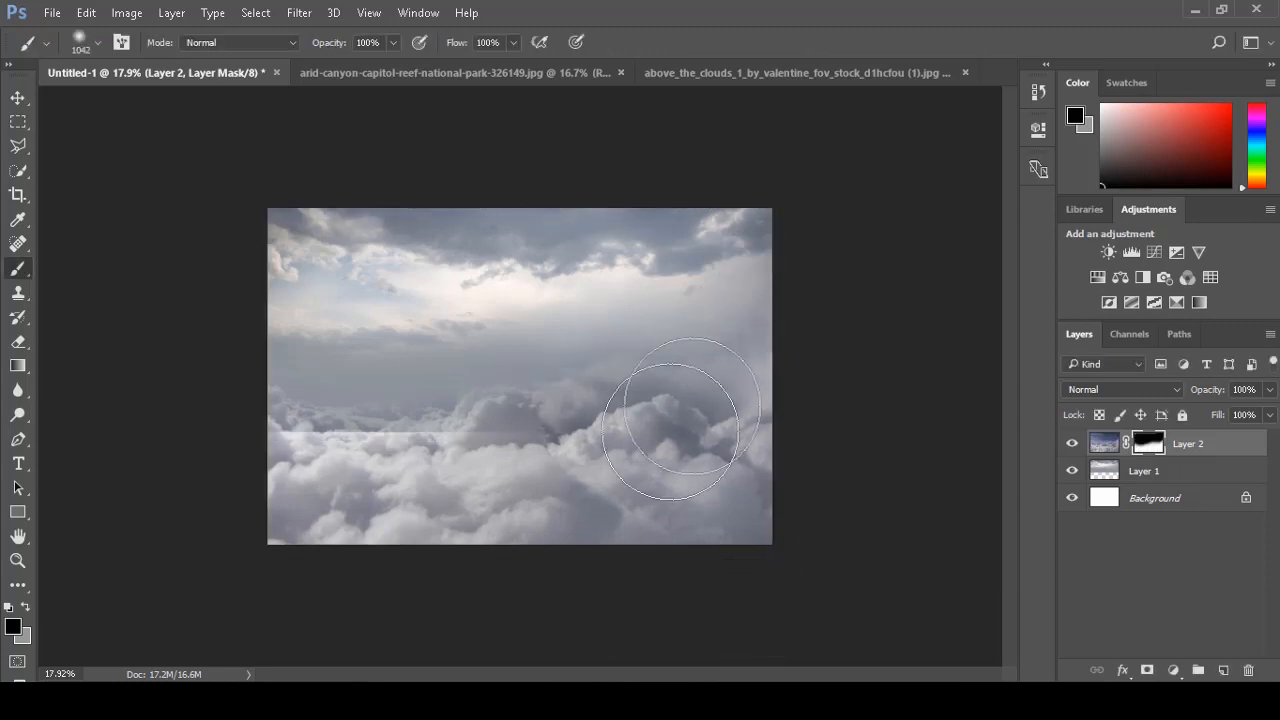
Add a Solid Color fill layer in 90959b and place it directly beneath Layer 1.
key(x)
key(ctrl+plus)
click(1187, 474)
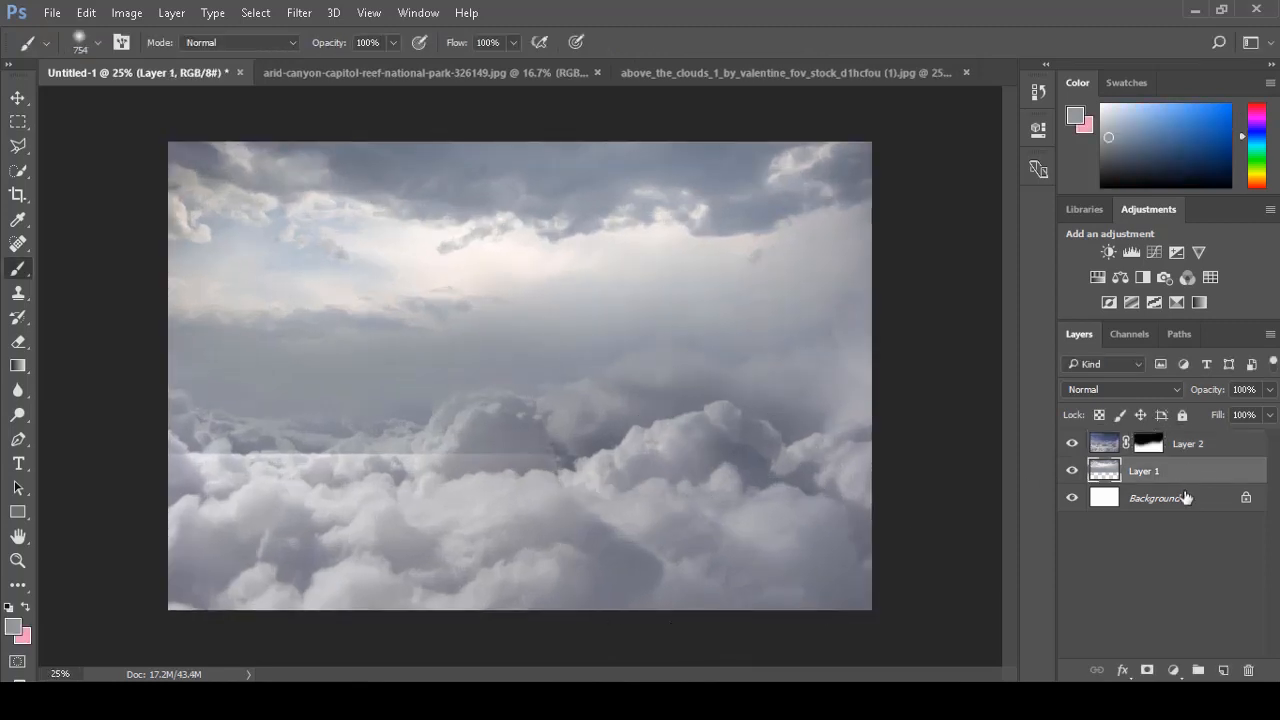
click(1172, 670)
click(1140, 265)
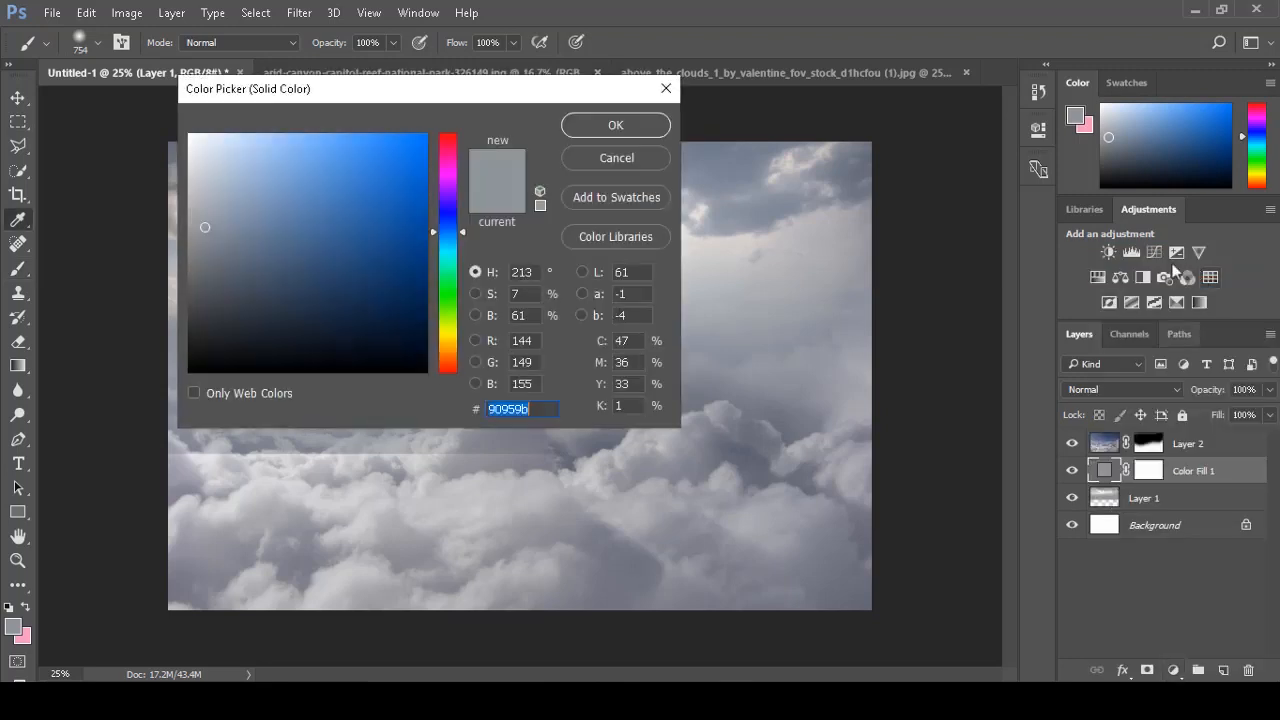
drag(435, 103, 690, 174)
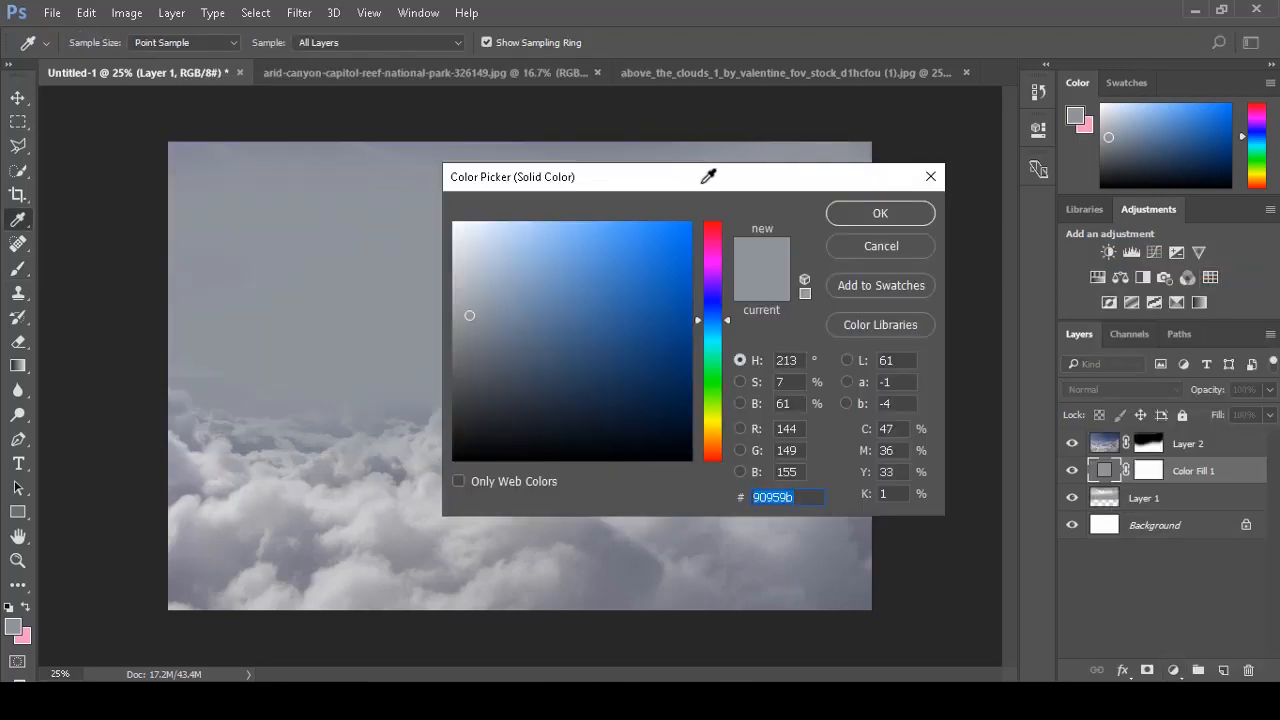
click(880, 214)
drag(1220, 472, 1221, 505)
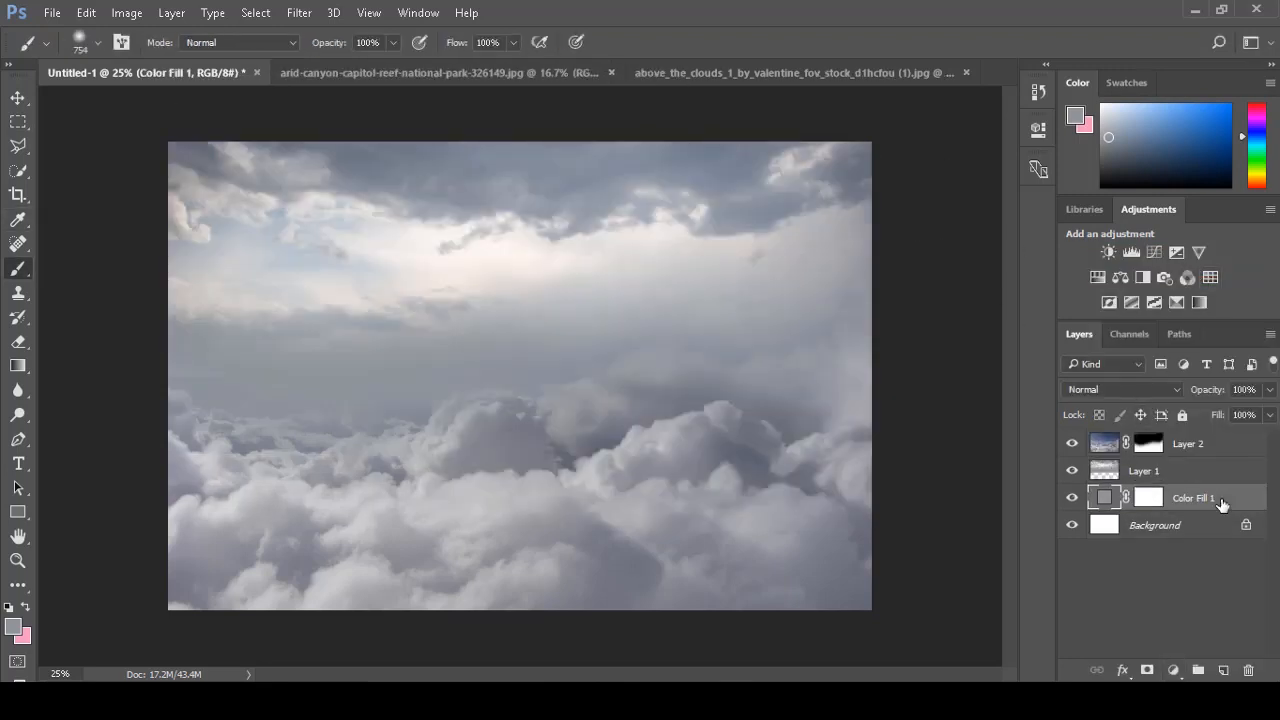
Adjust the placement of the sky on Layer 1 with Free Transform.
click(1208, 465)
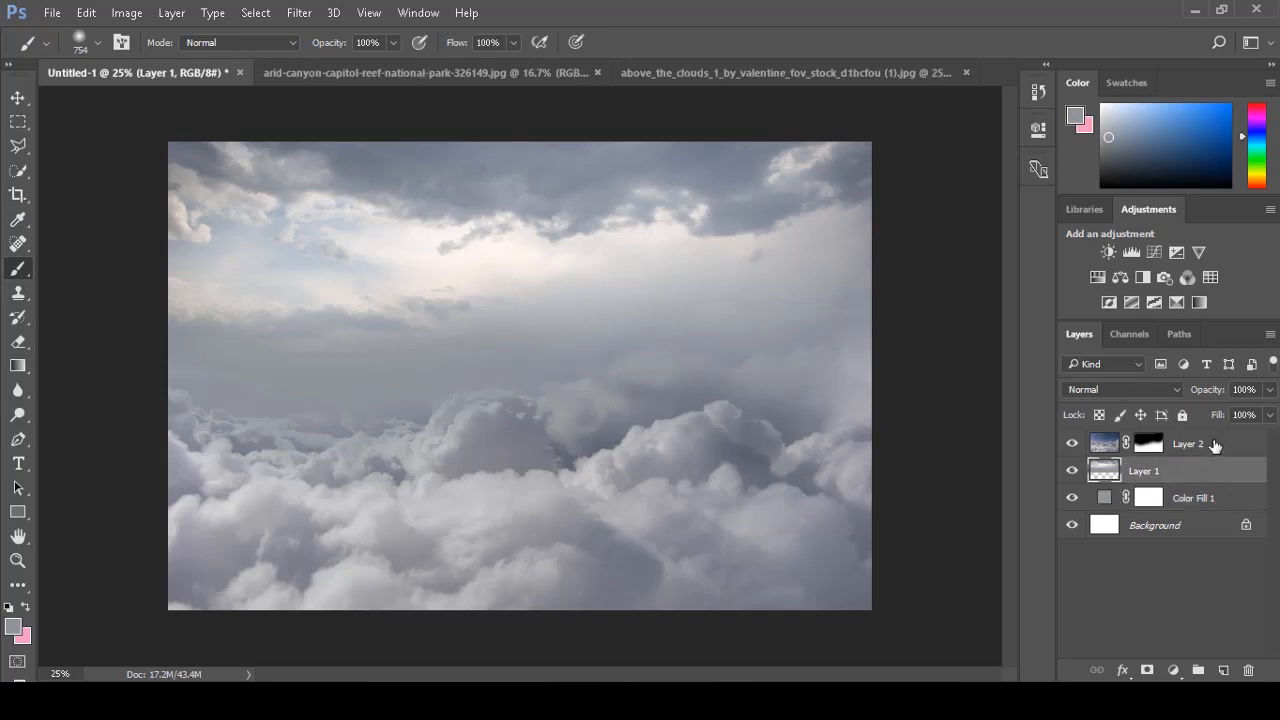
click(1214, 444)
click(1201, 471)
key(ctrl+t)
key(Return)
key(b)
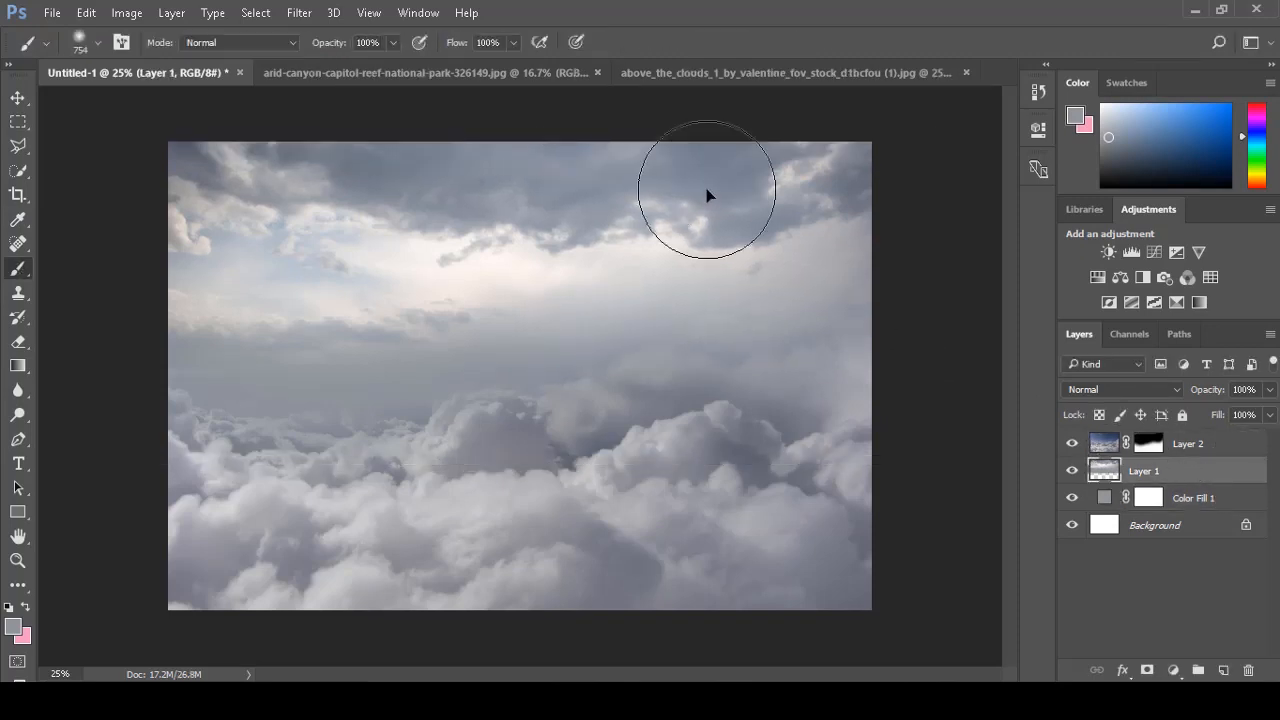
Open the cliff photo pexels-photo-176383.jpg.
click(78, 13)
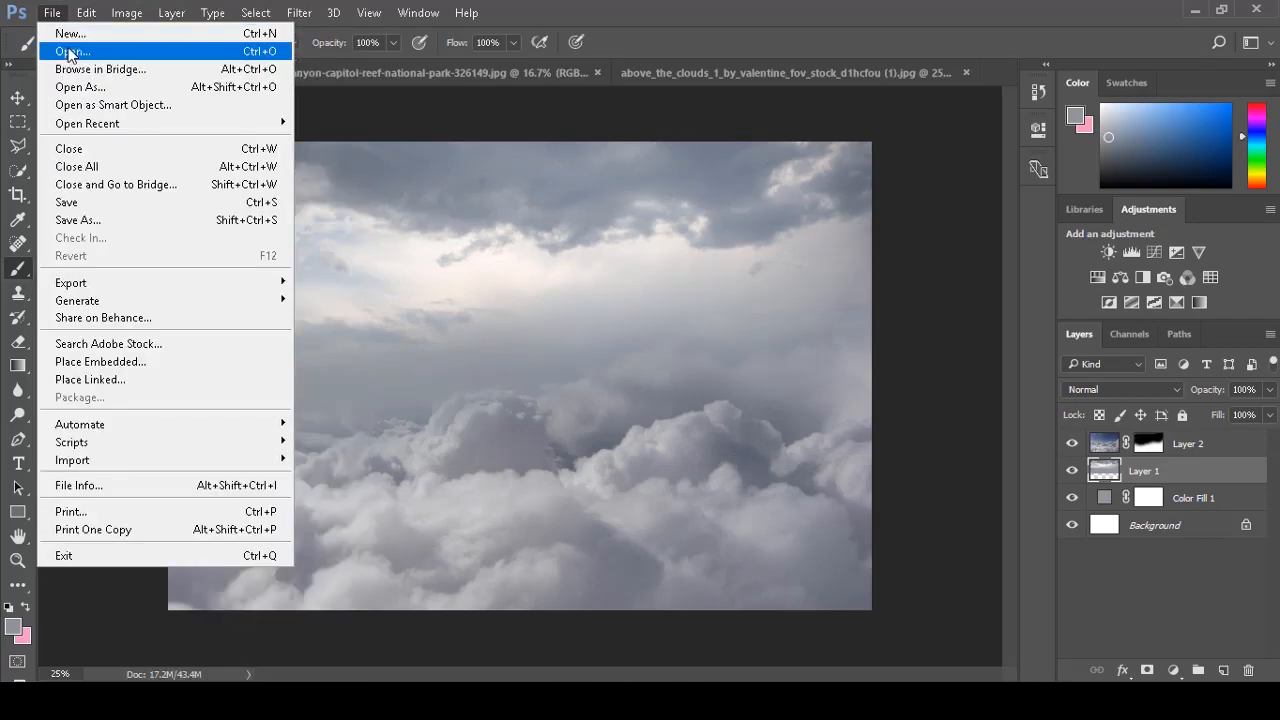
click(63, 47)
key(Escape)
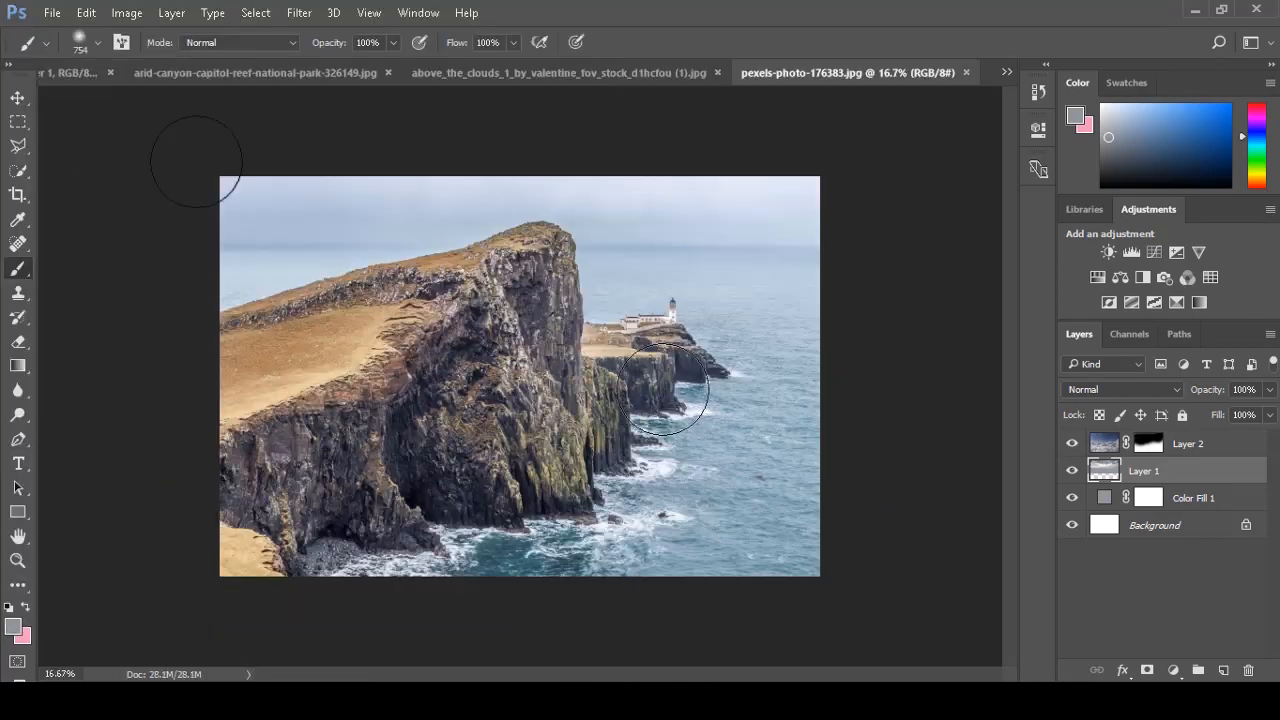
Select the large foreground cliff with the Quick Selection tool, leaving out the sky, sea and lighthouse headland.
click(20, 168)
click(43, 168)
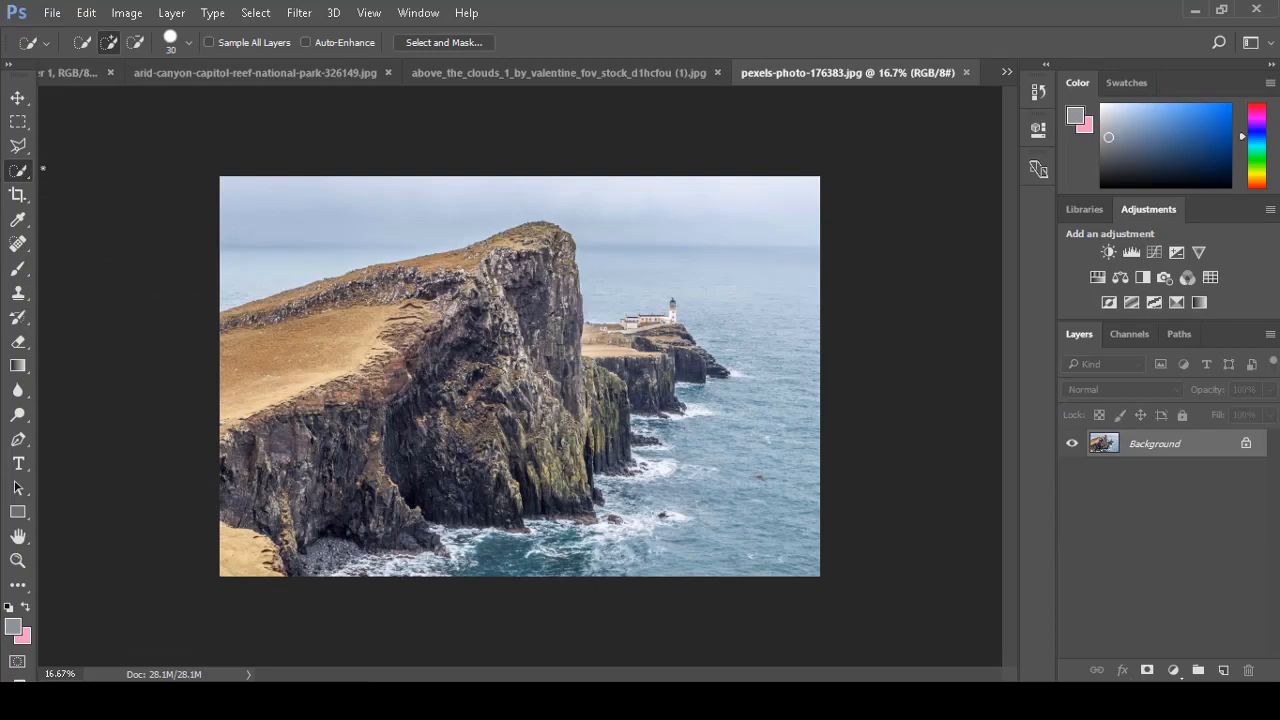
drag(526, 260, 700, 260)
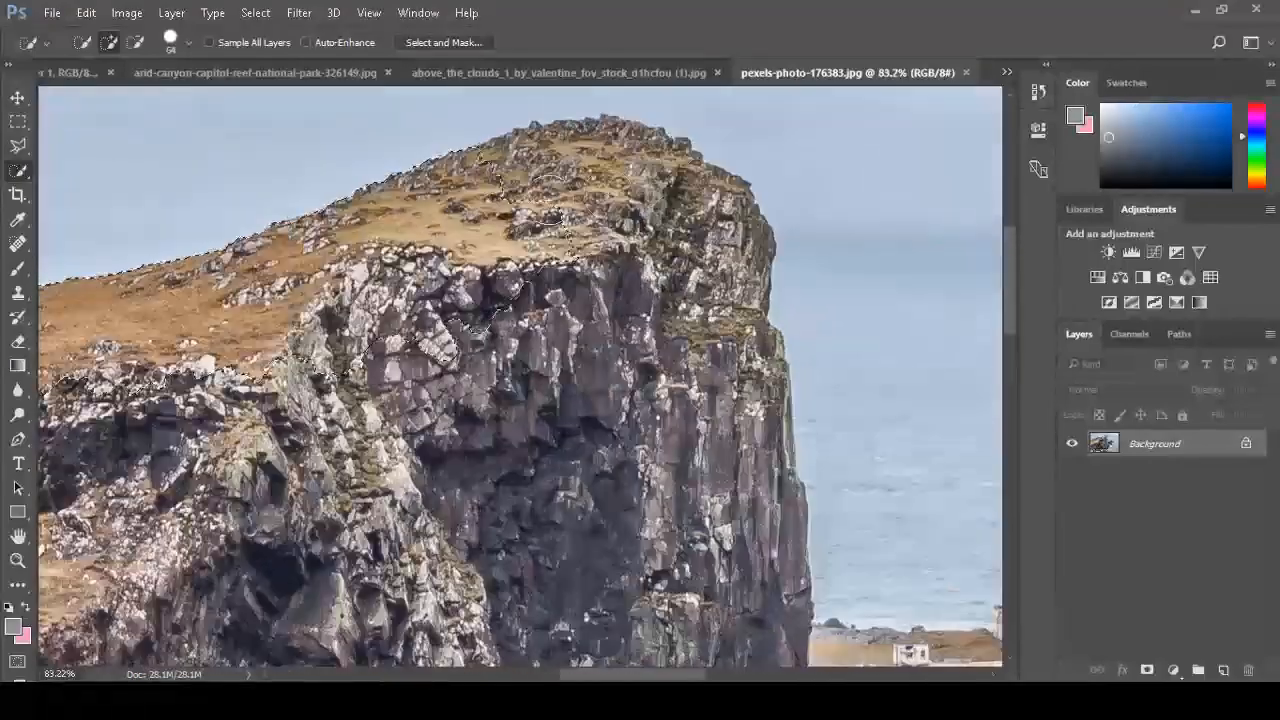
mouse_move(330, 300)
mouse_down()
mouse_move(701, 325)
mouse_move(639, 175)
mouse_up()
drag(660, 300, 669, 549)
drag(669, 549, 643, 386)
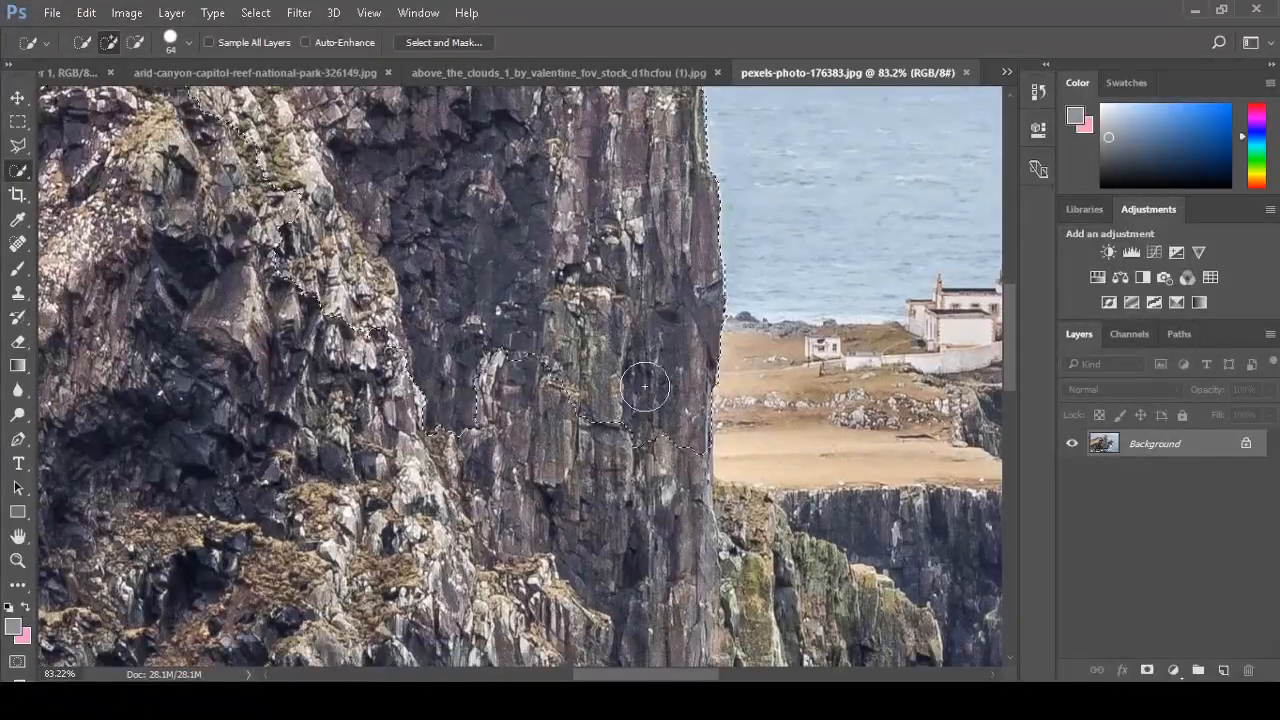
scroll(643, 386, down, 3)
drag(205, 255, 377, 263)
drag(377, 263, 403, 268)
drag(403, 268, 923, 550)
scroll(570, 425, down, 2)
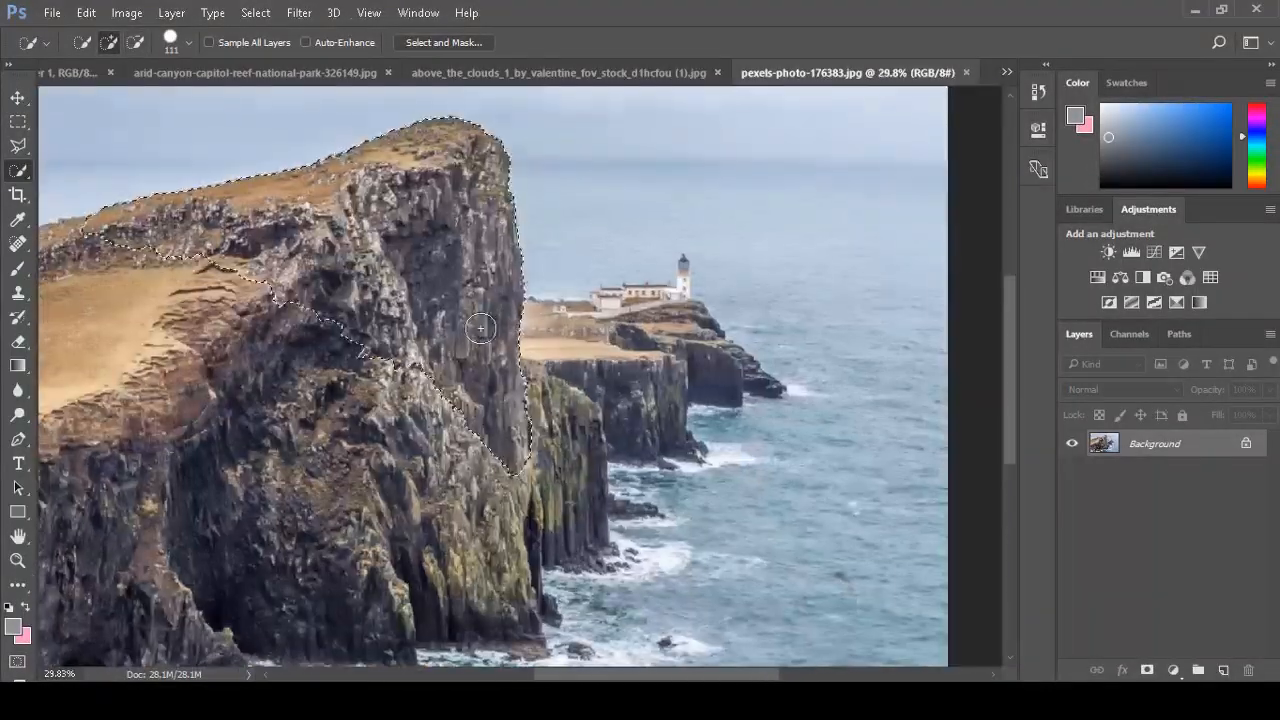
mouse_move(401, 371)
mouse_down()
mouse_move(203, 294)
mouse_move(360, 388)
mouse_move(410, 453)
mouse_move(296, 403)
mouse_up()
Bring the selected cliff into the Untitled-1 composite, flip it horizontally and place it on the right side of the scene.
drag(466, 470, 707, 374)
key(ctrl+t)
right_click(512, 321)
click(590, 601)
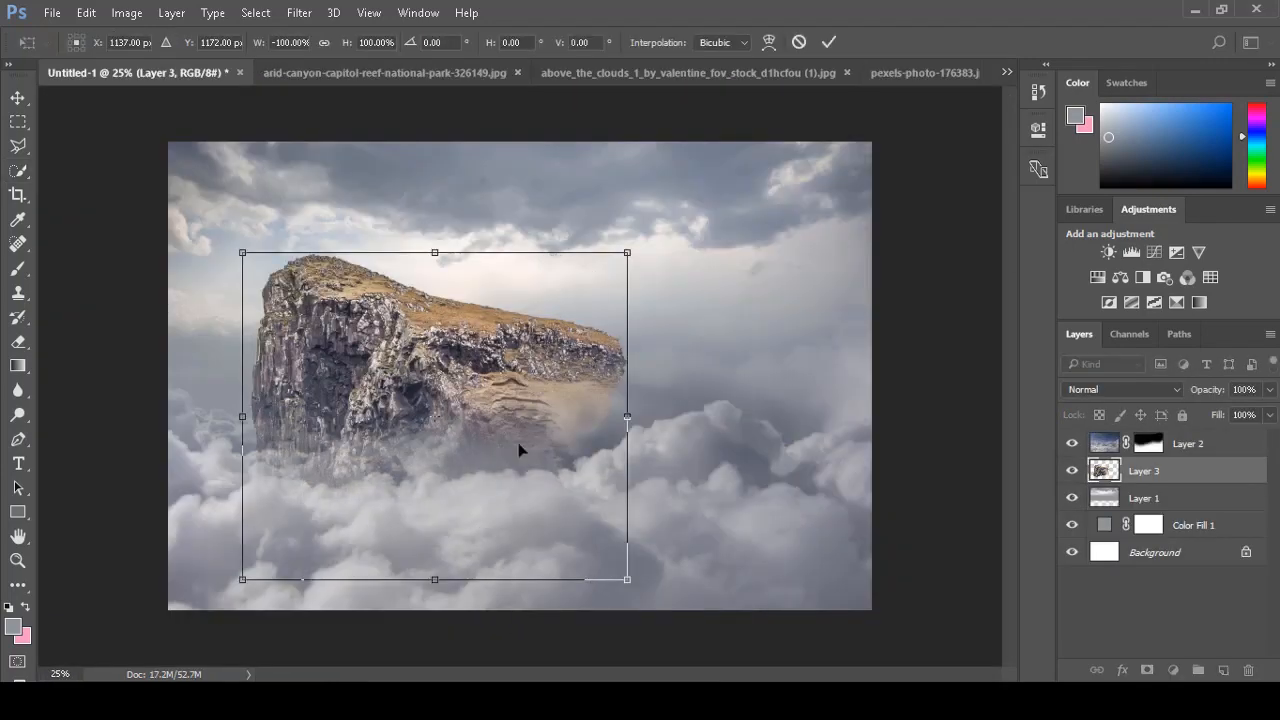
mouse_move(517, 449)
mouse_down()
mouse_move(650, 397)
mouse_move(755, 383)
mouse_move(737, 371)
mouse_up()
key(Return)
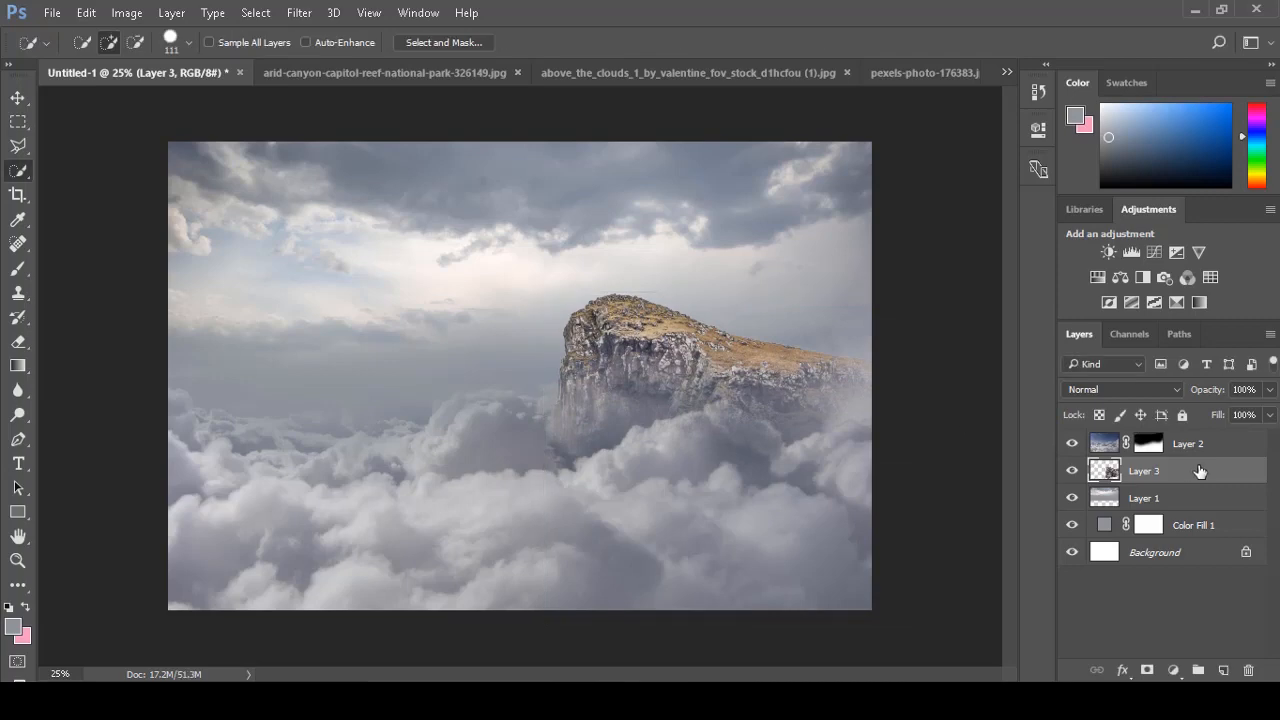
Move the cliff's Layer 3 above Layer 2 and enlarge the cliff to about 112.4%, keeping it at the right side of the canvas.
drag(1207, 430, 1205, 440)
key(ctrl+t)
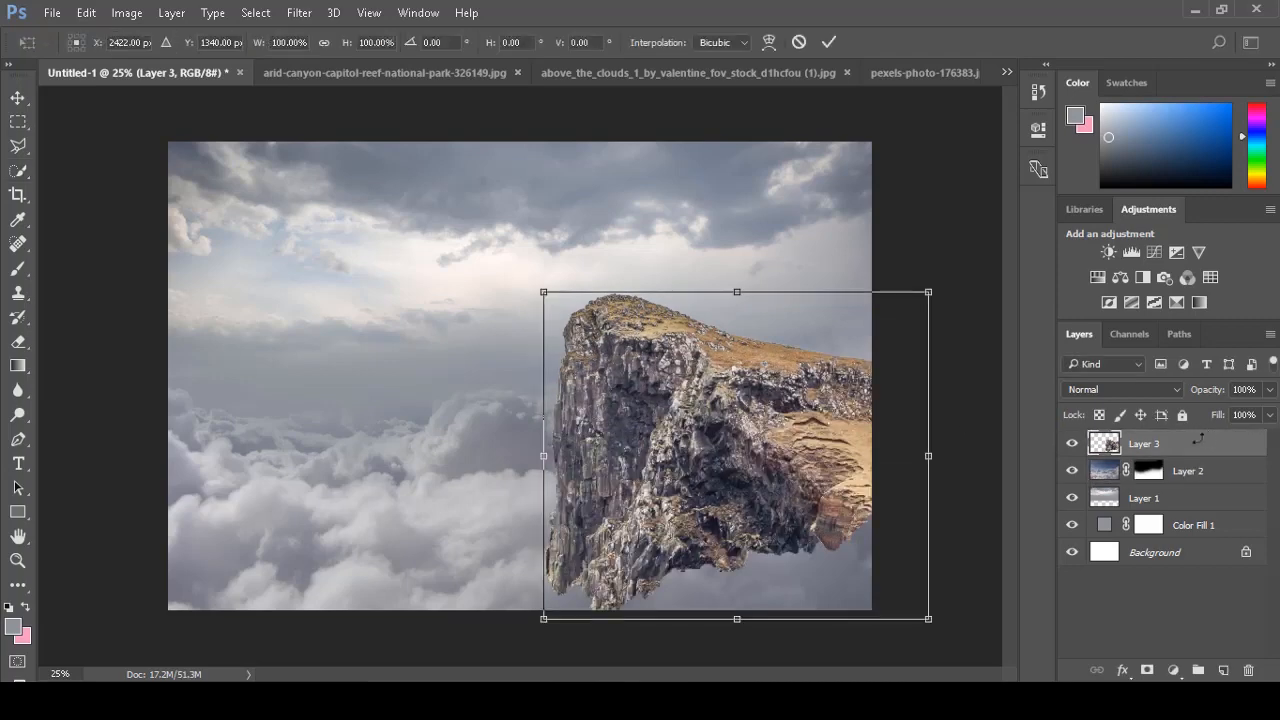
drag(932, 616, 962, 648)
mouse_move(759, 509)
mouse_down()
mouse_move(750, 494)
mouse_move(733, 517)
mouse_up()
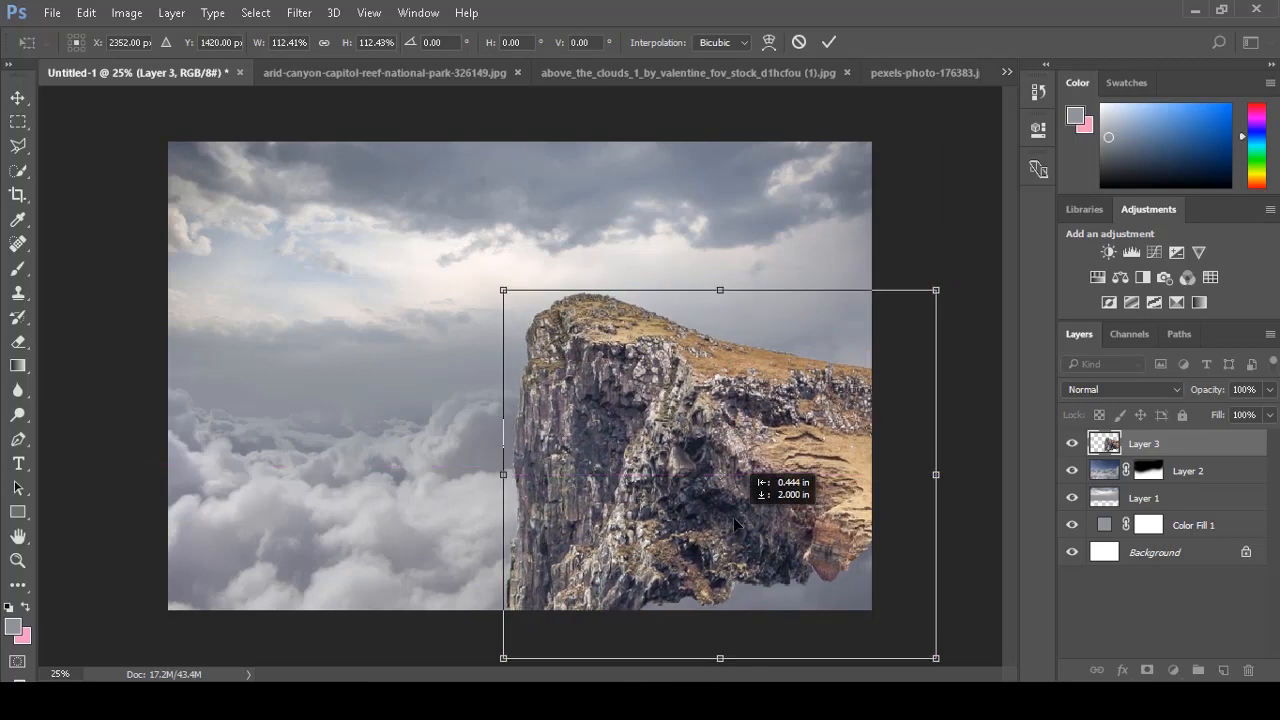
key(Return)
Add a layer mask to Layer 3 and brush black along the cliff's base to fade it into the clouds.
click(1146, 670)
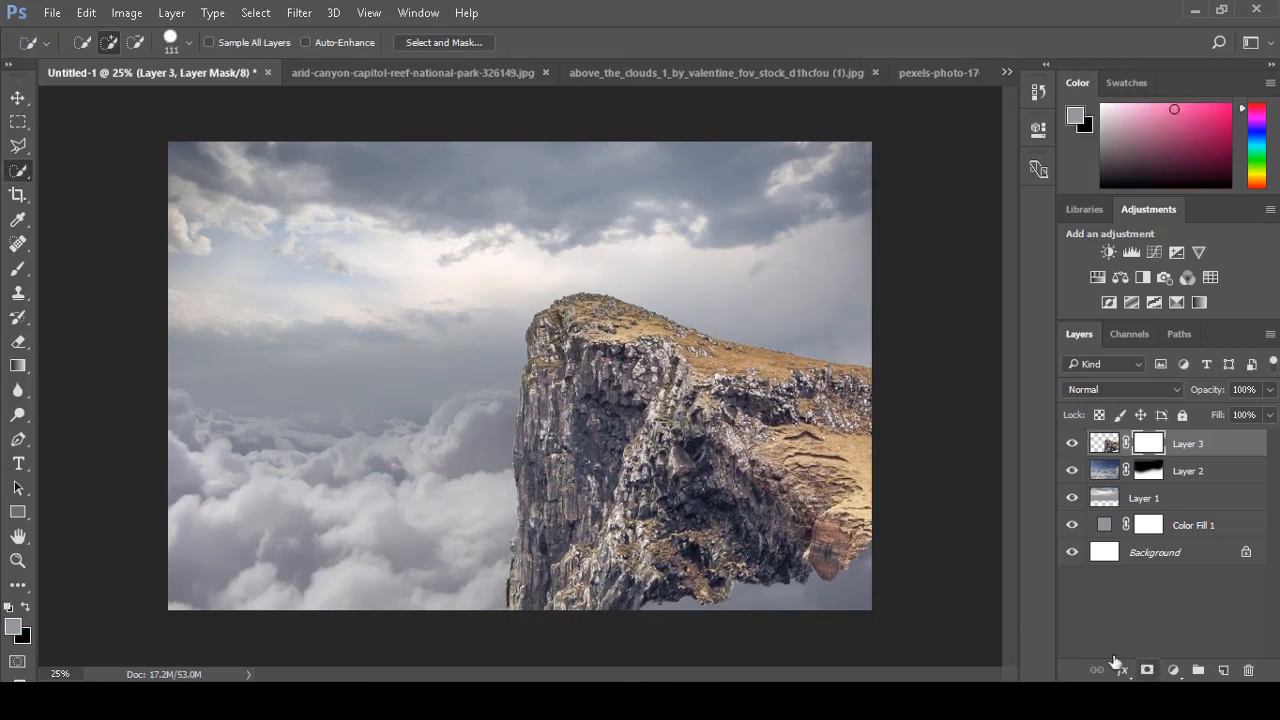
click(18, 268)
key(x)
drag(470, 560, 862, 617)
Shift the masked cliff further right and scale it down slightly with Free Transform.
key(ctrl+t)
drag(664, 345, 694, 346)
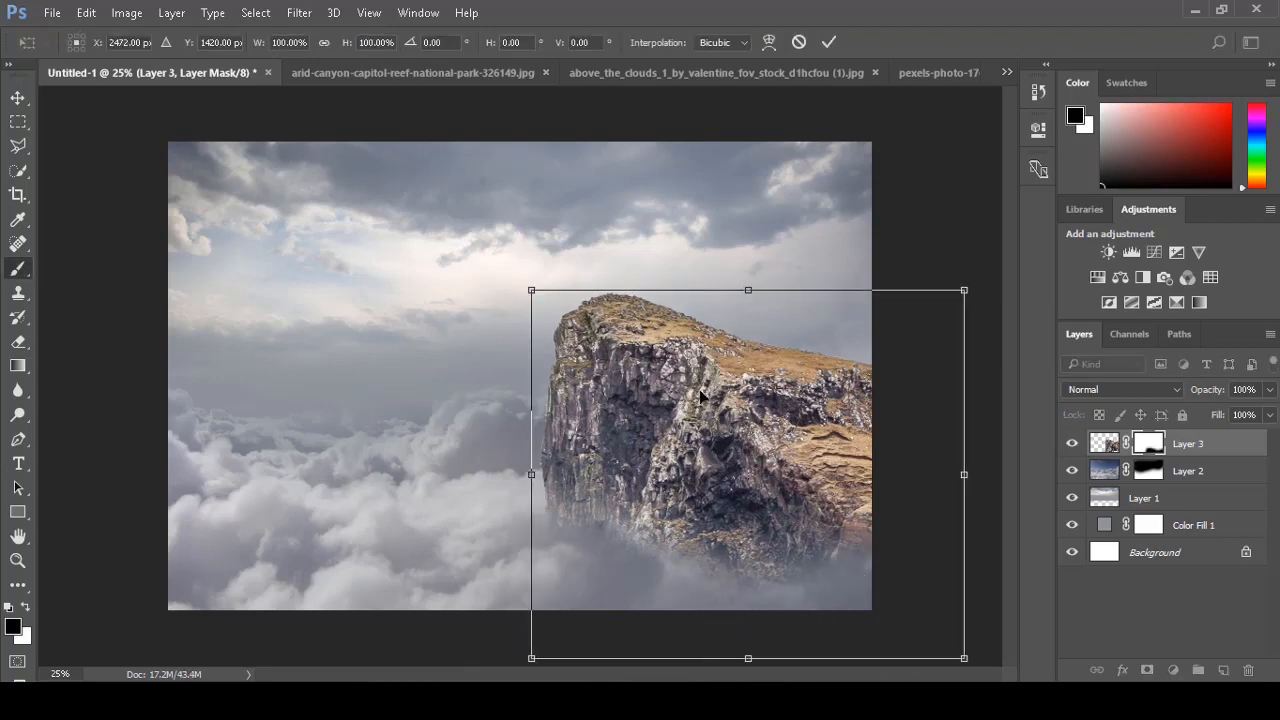
key(Return)
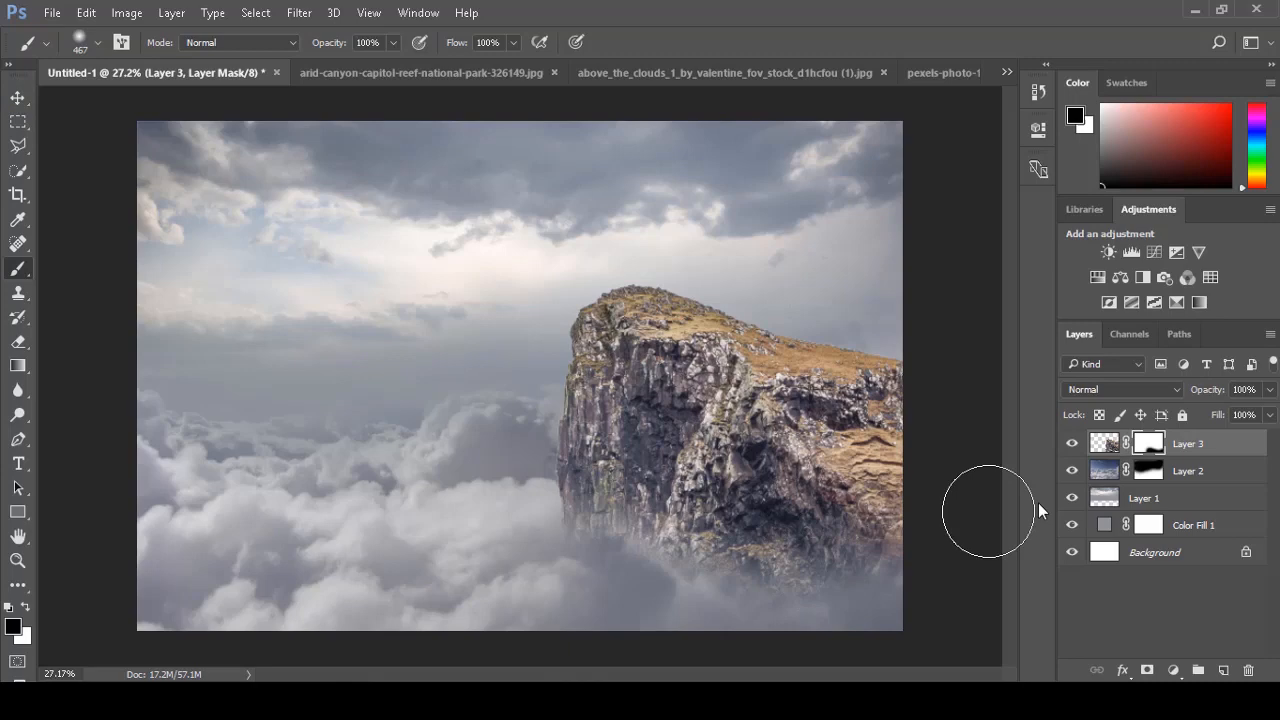
click(1106, 446)
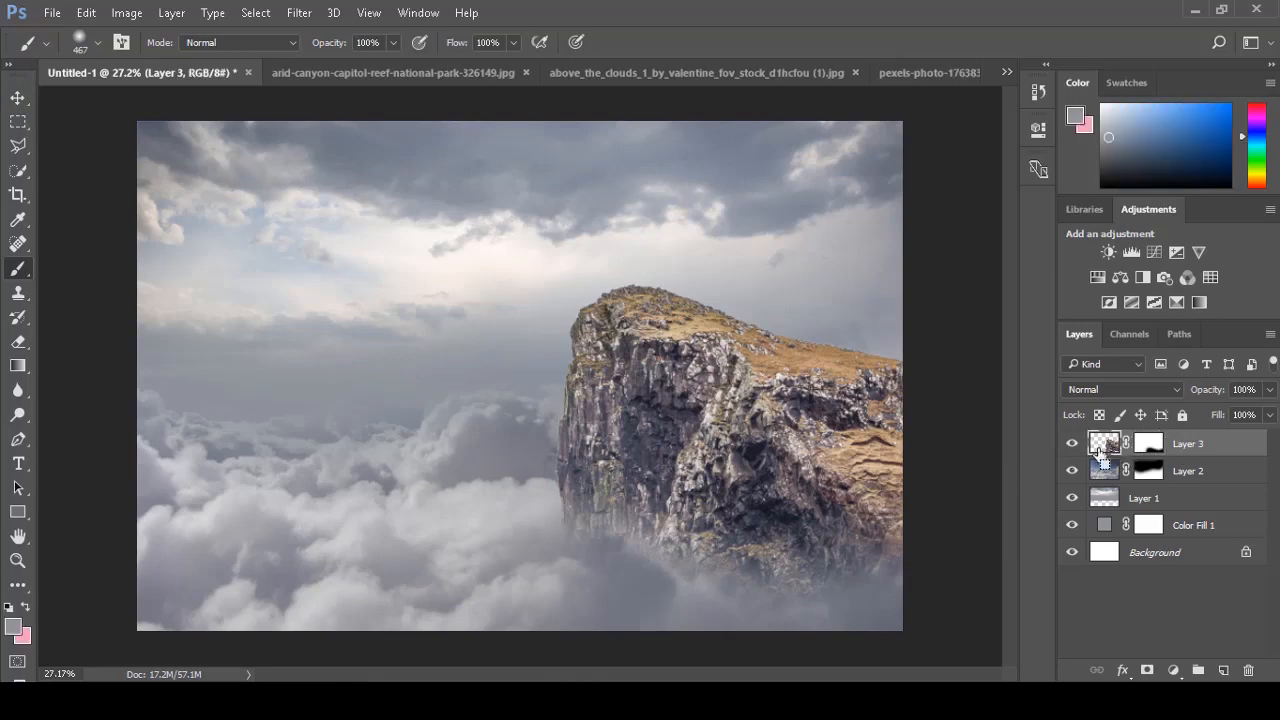
key(ctrl+t)
drag(545, 282, 568, 306)
drag(727, 408, 699, 371)
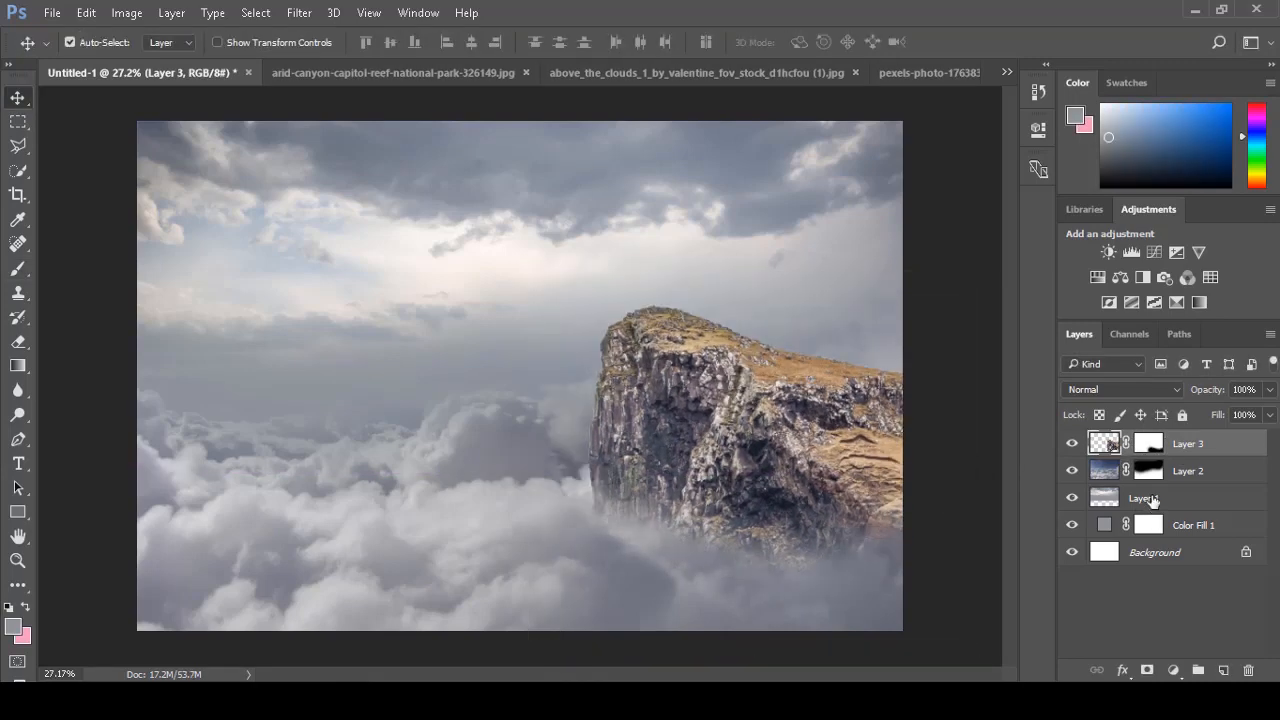
Rename Layer 1 as A Clouds, Layer 2 as B Clouds and Layer 3 as Cliff.
double_click(1150, 498)
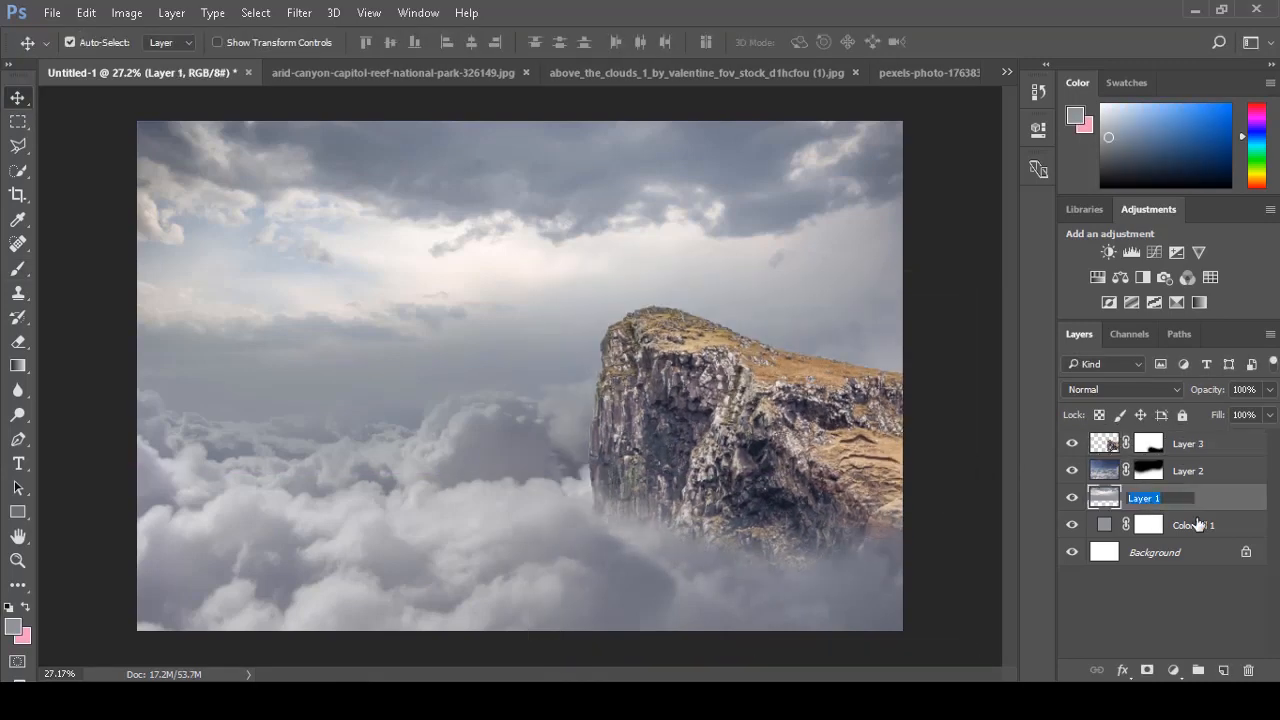
text(A Clouds)
key(Tab)
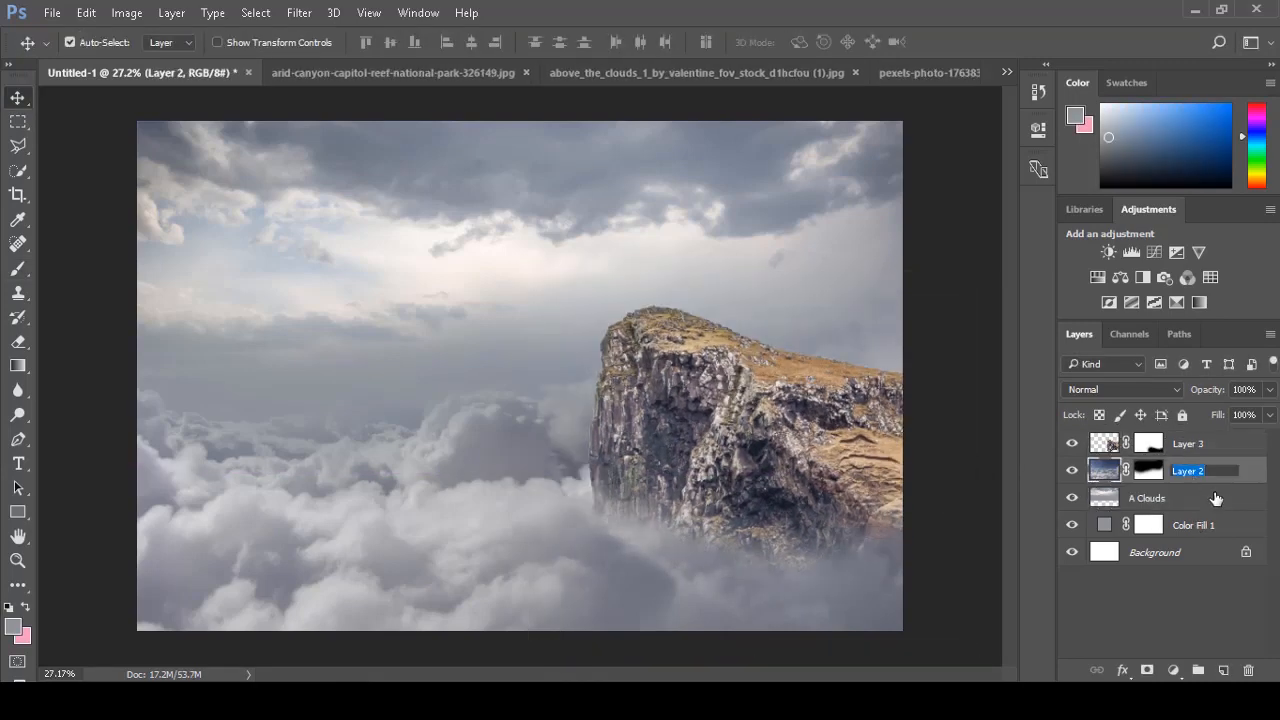
key(Tab)
text(Cl)
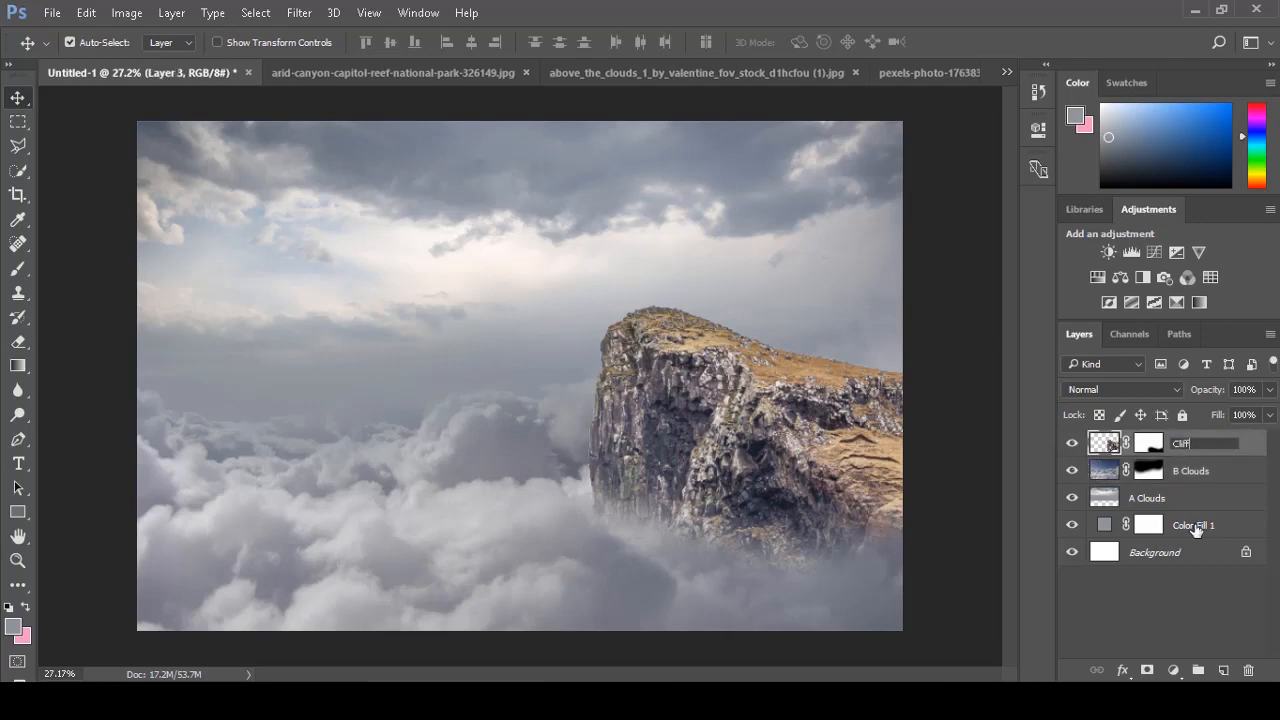
key(Return)
Add a Hue/Saturation adjustment clipped to the Cliff layer and lower its saturation.
click(1173, 670)
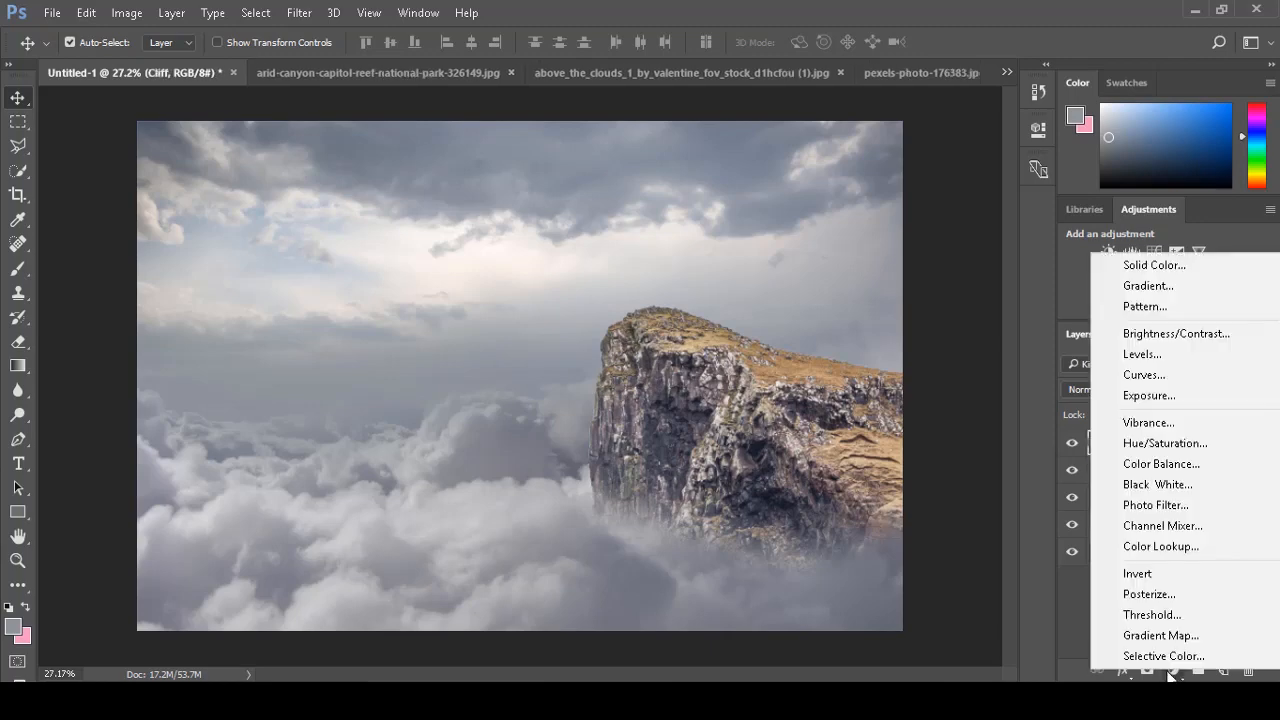
click(1195, 437)
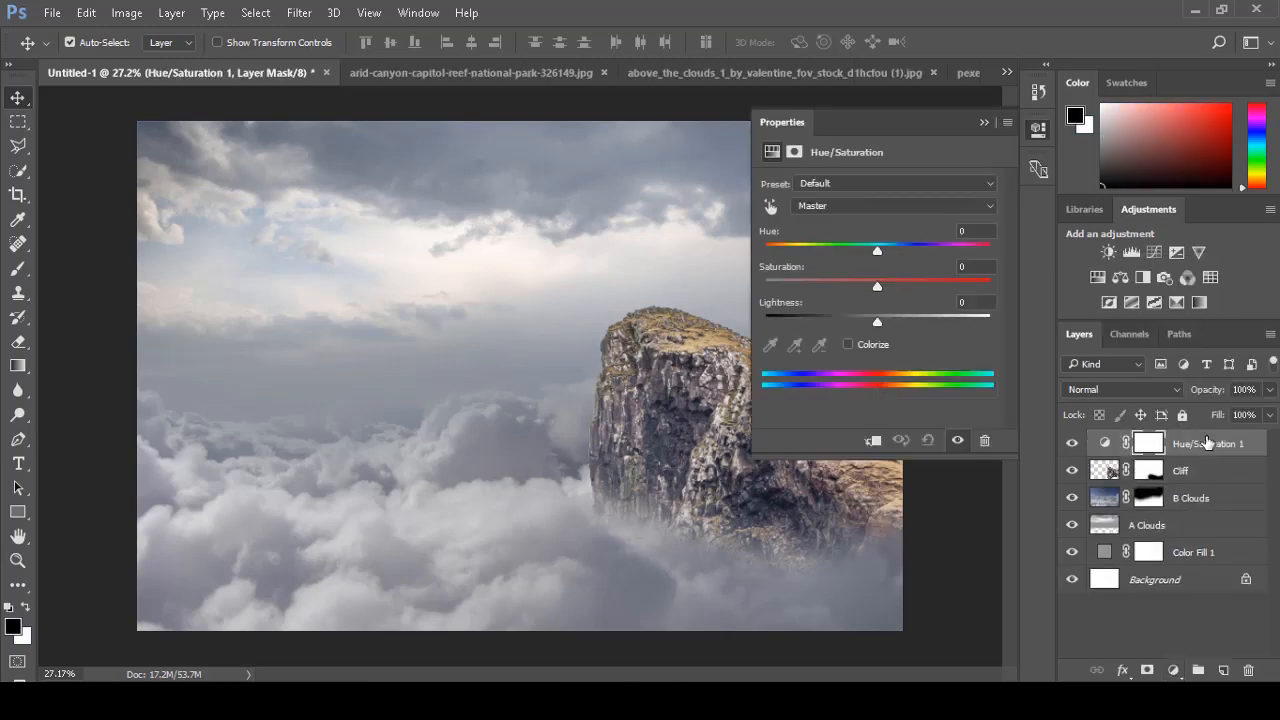
alt+click(1220, 452)
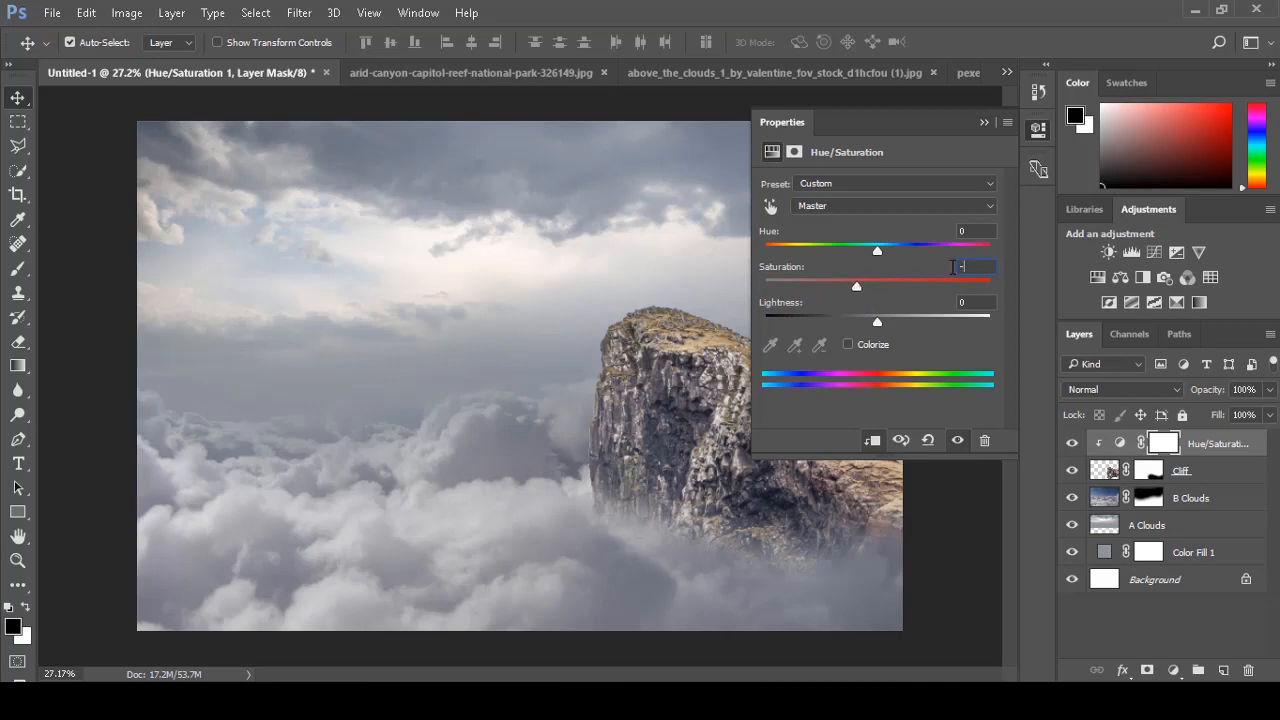
click(985, 124)
Add a Curves adjustment clipped to the Cliff layer and pull its highlight point down to darken the cliff.
click(1172, 669)
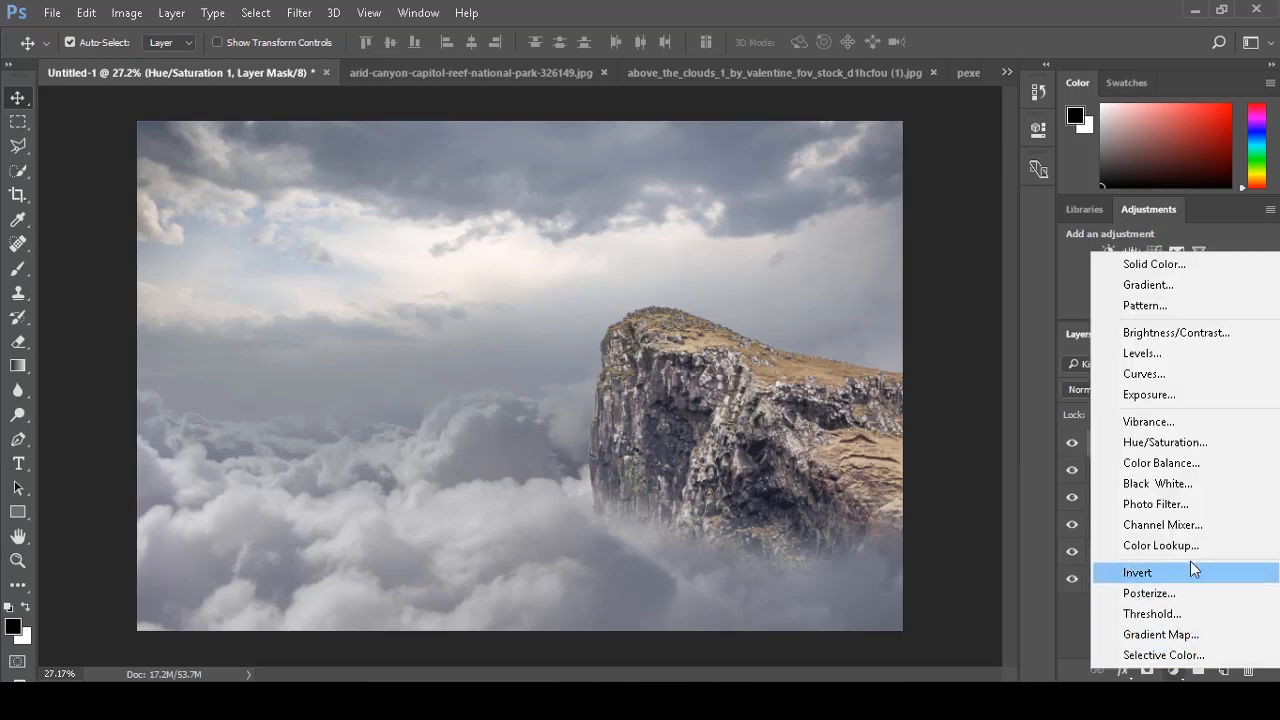
click(1204, 376)
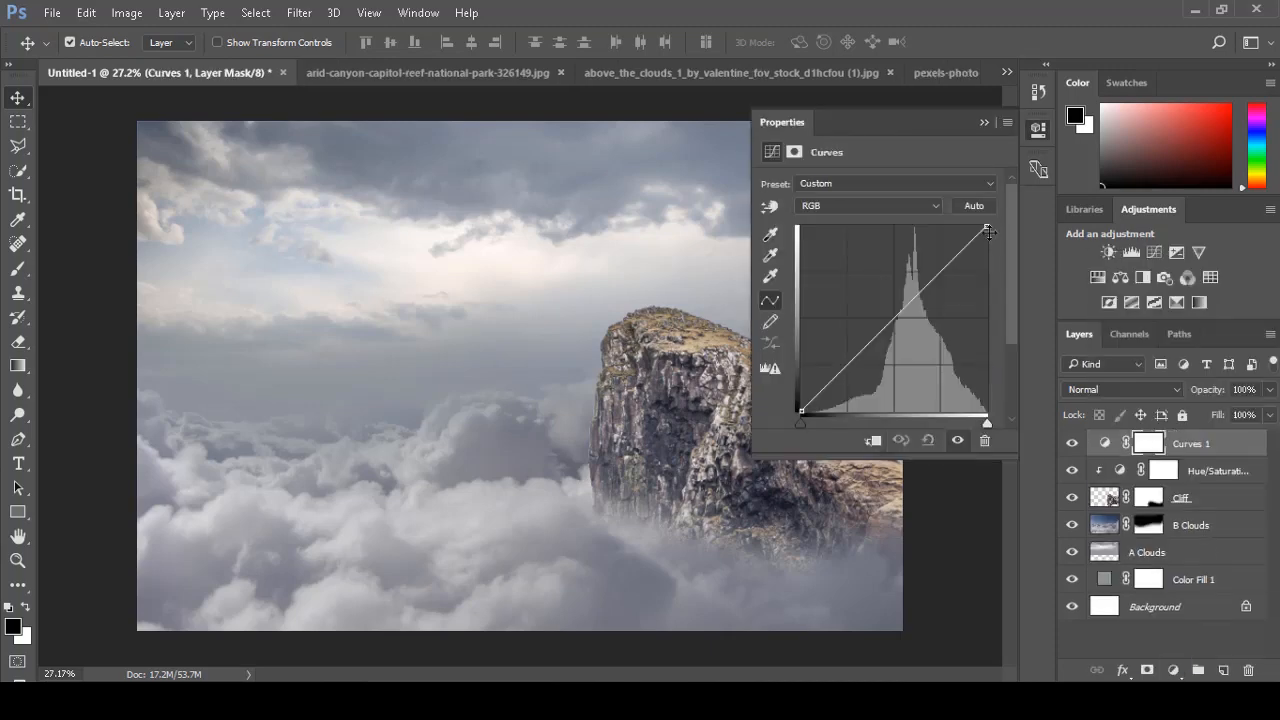
drag(987, 226, 994, 252)
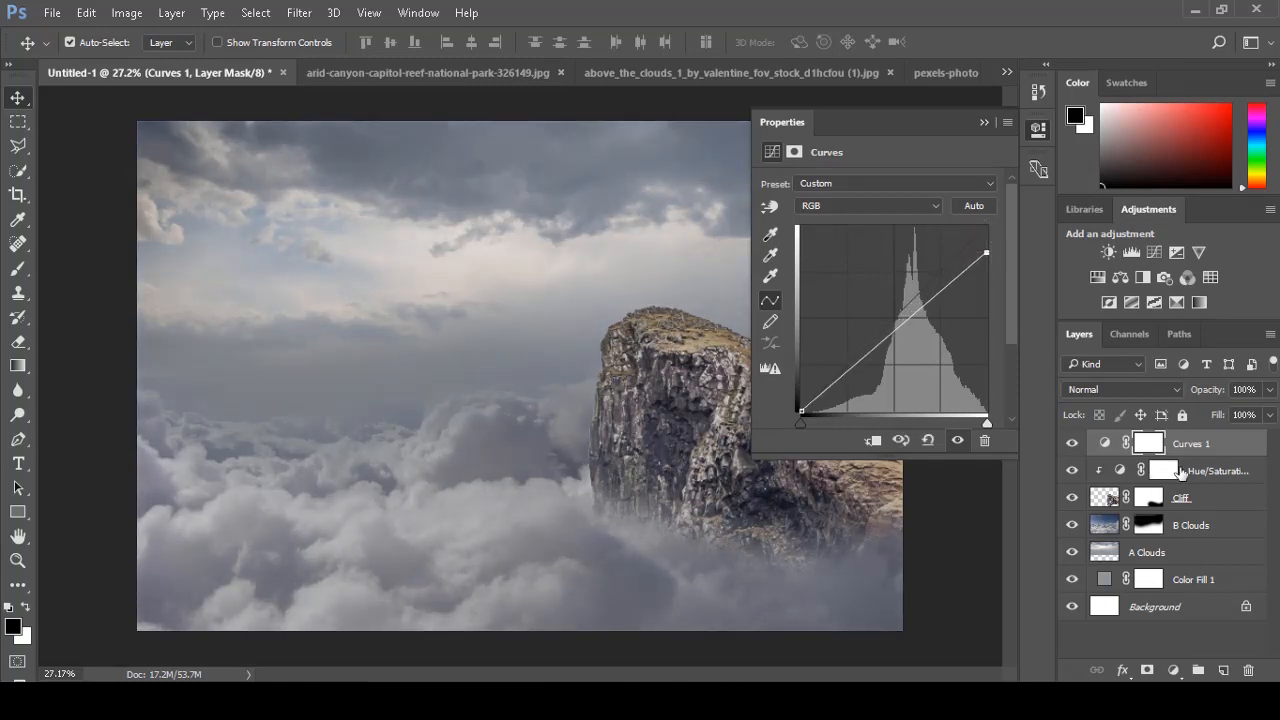
alt+click(1200, 457)
click(1073, 446)
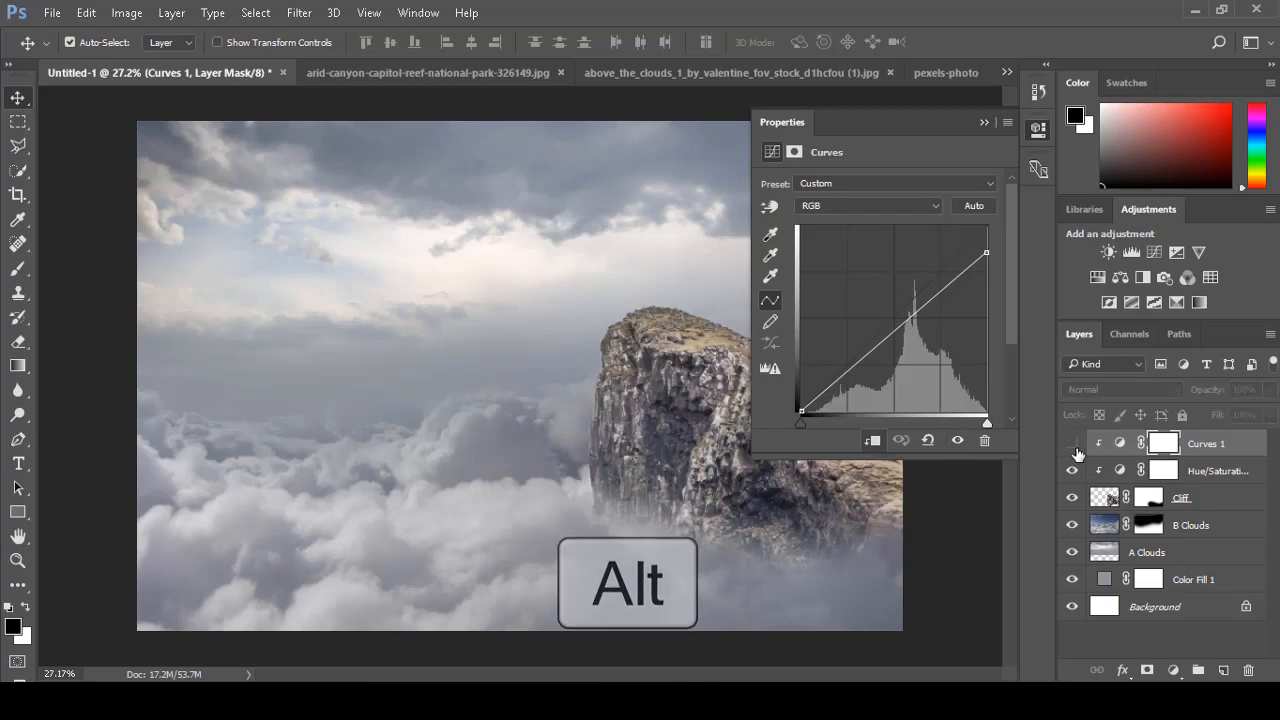
click(1076, 452)
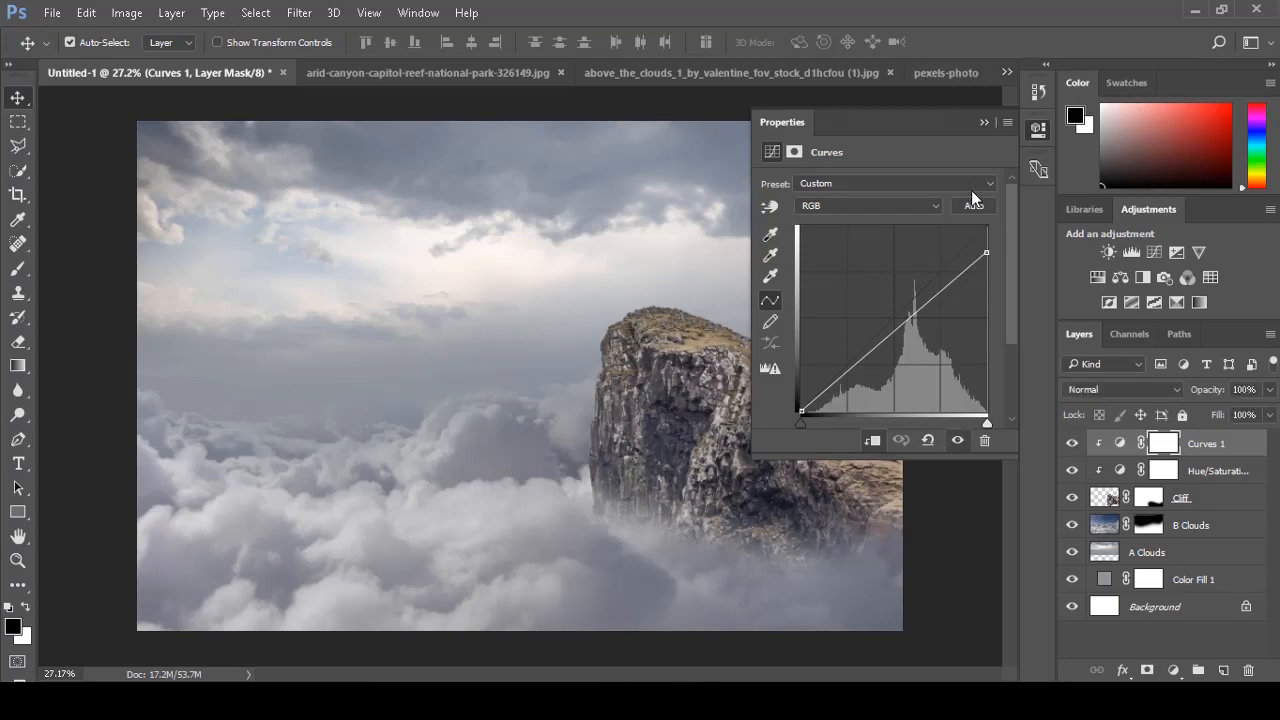
click(985, 121)
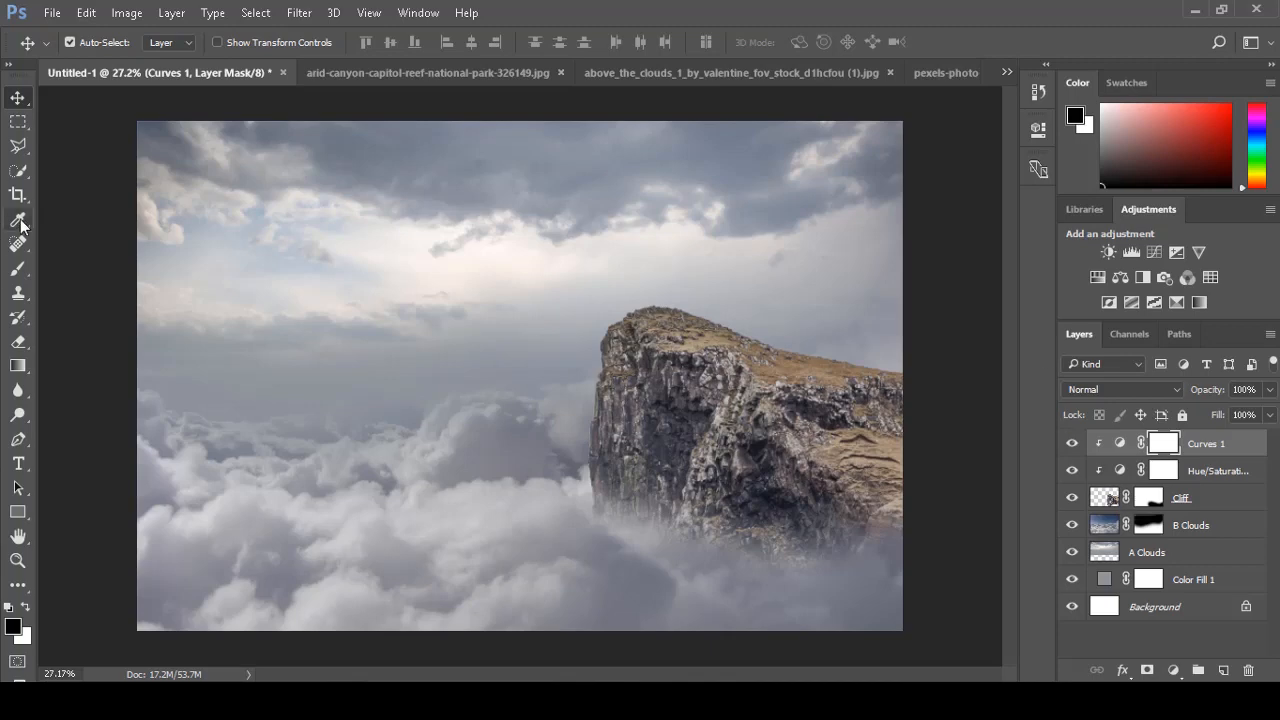
Paint black with a large soft brush on the Curves 1 mask to restore brightness along the cliff's top and front face.
click(20, 268)
alt+right_click(581, 503)
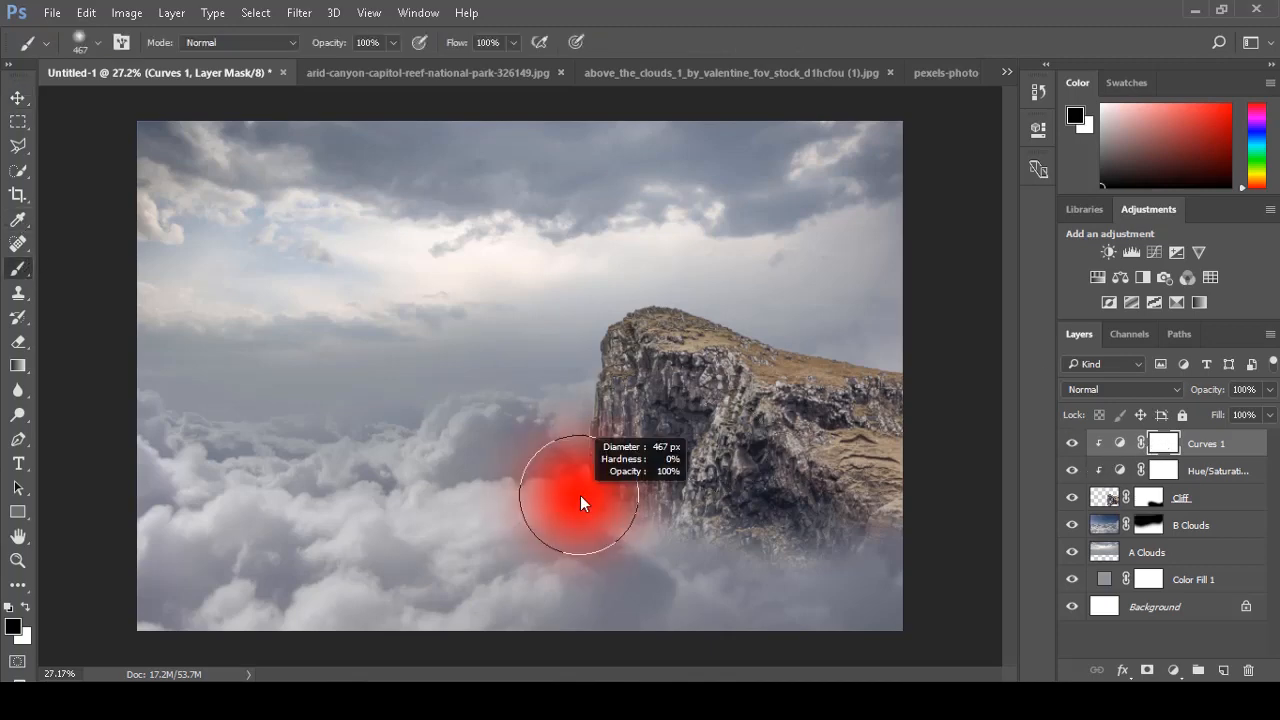
mouse_move(590, 503)
mouse_down()
mouse_move(591, 371)
mouse_move(714, 286)
mouse_move(975, 350)
mouse_up()
alt+right_click(705, 499)
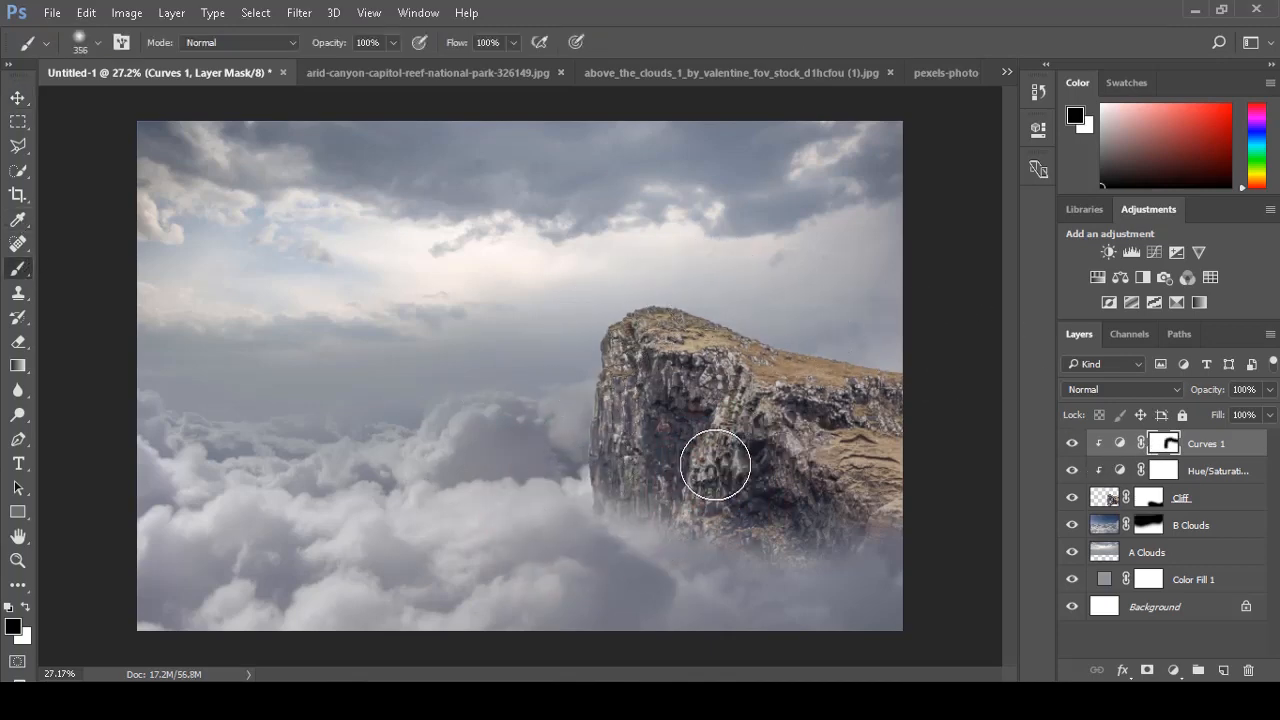
drag(716, 464, 705, 550)
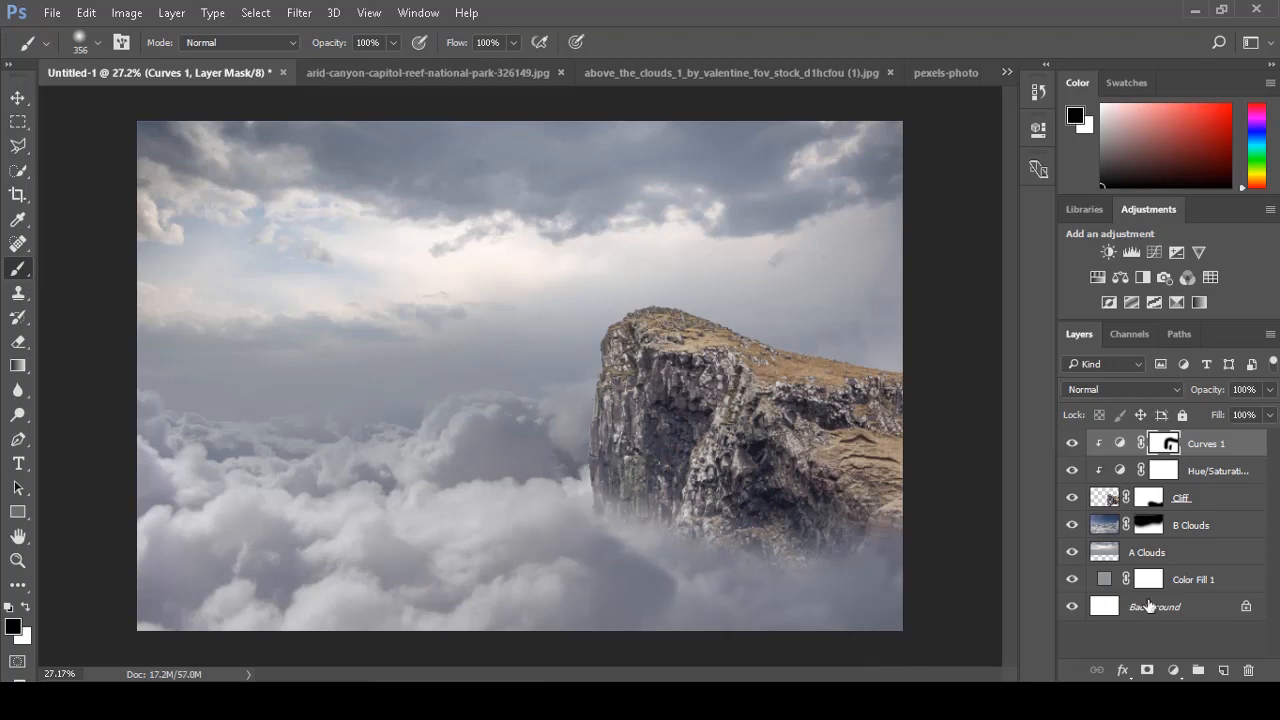
click(1222, 483)
click(1220, 452)
alt+right_click(800, 357)
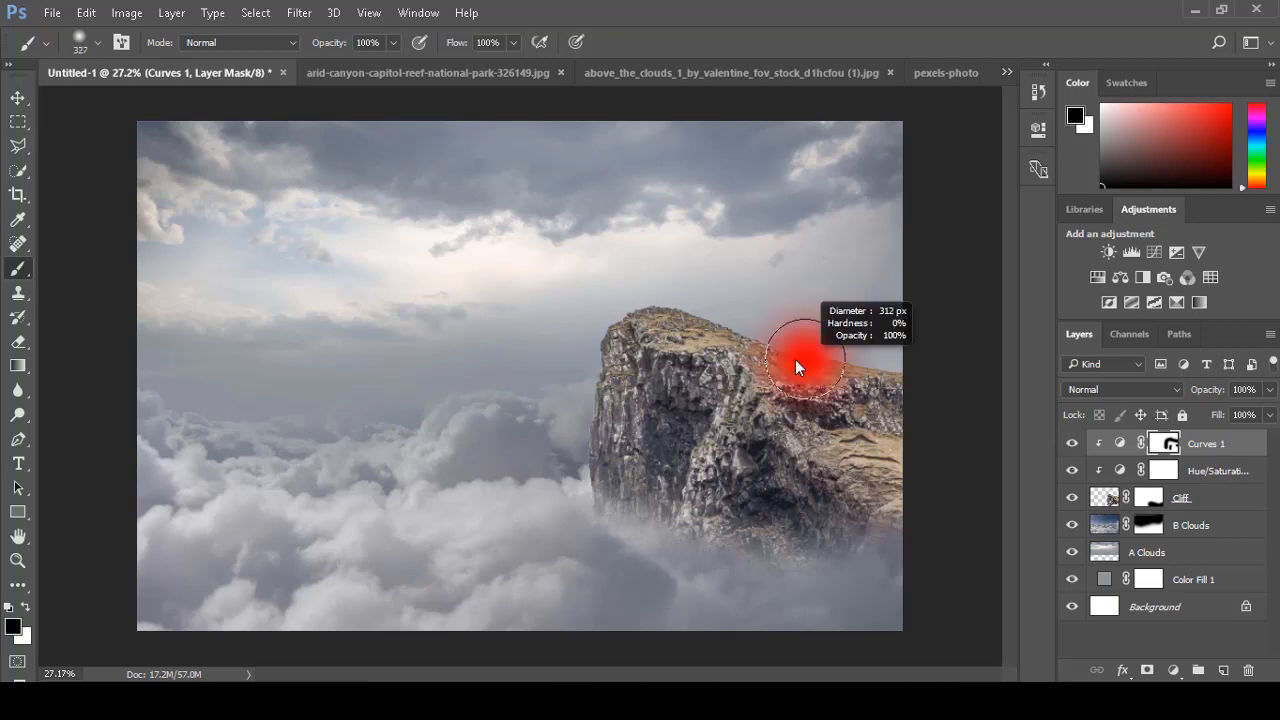
alt+right_click(592, 354)
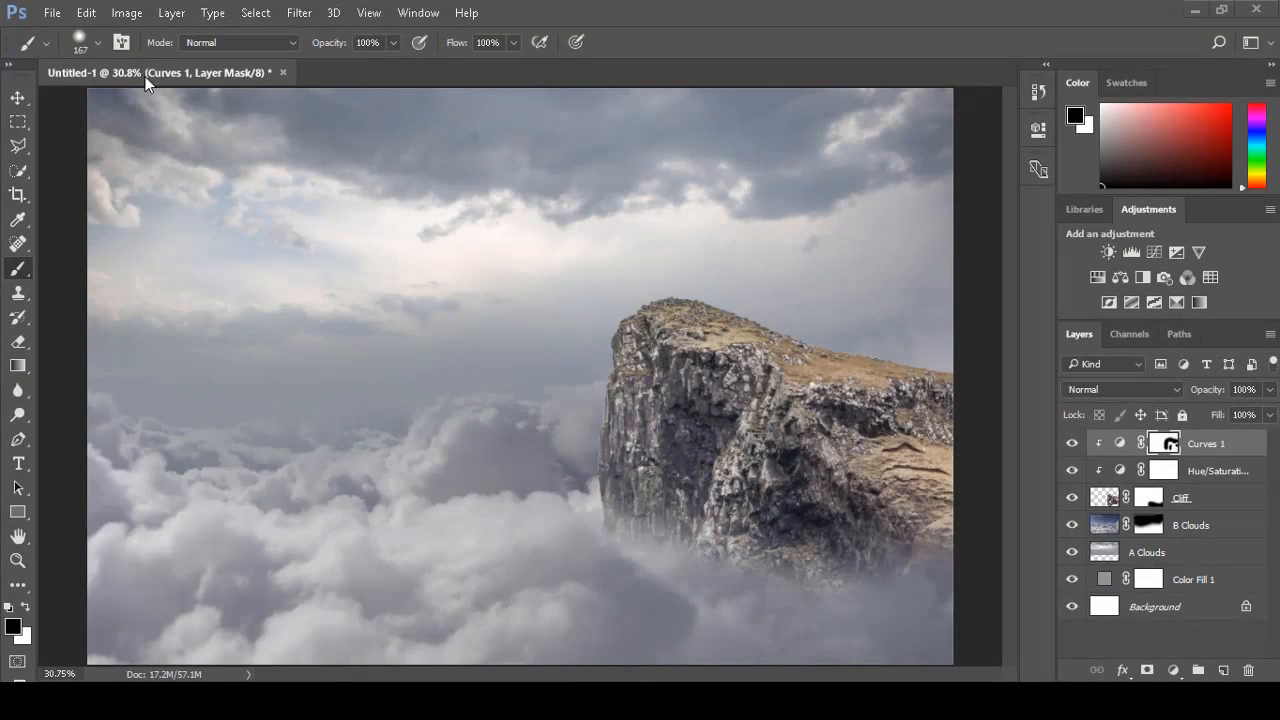
Open the dolphin_png_by_lg_design_d4xlqgs (1) stock image and bring the dolphin into the composite above the clouds.
click(52, 12)
click(75, 48)
click(425, 110)
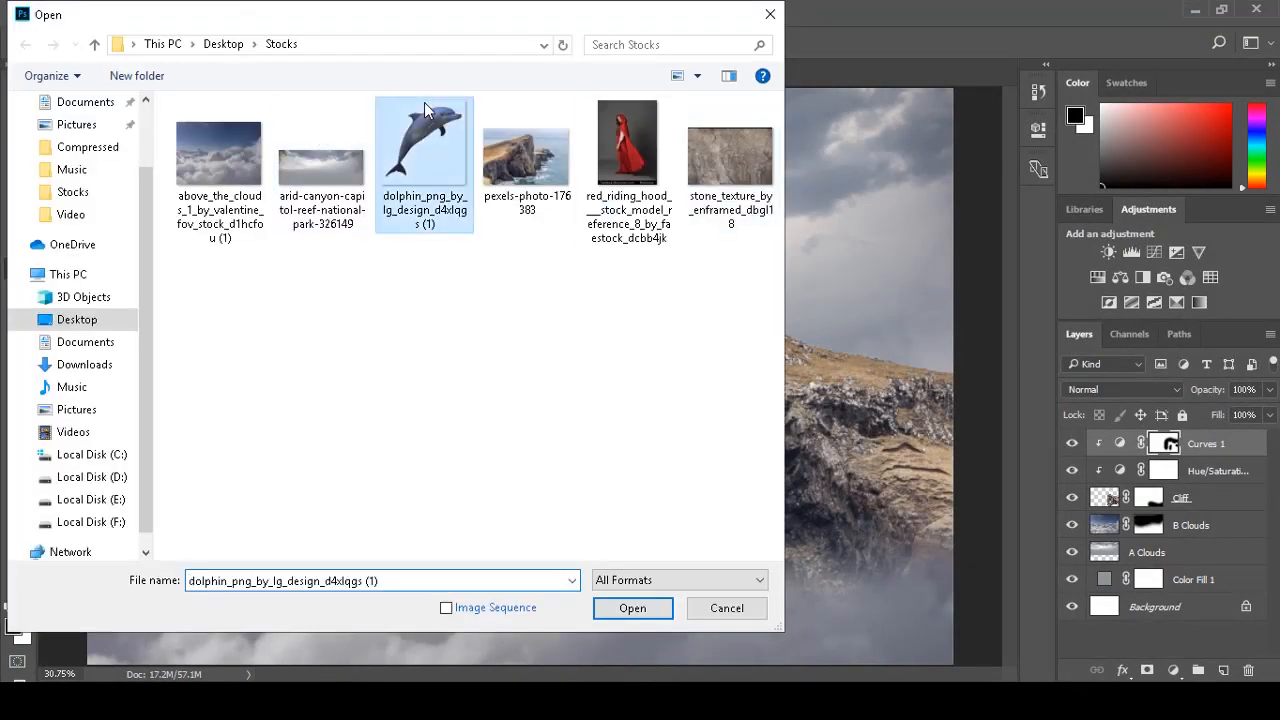
double_click(425, 110)
drag(635, 198, 483, 281)
Enlarge the dolphin with Free Transform, rotate it slightly clockwise and position it beside the cliff.
key(ctrl+t)
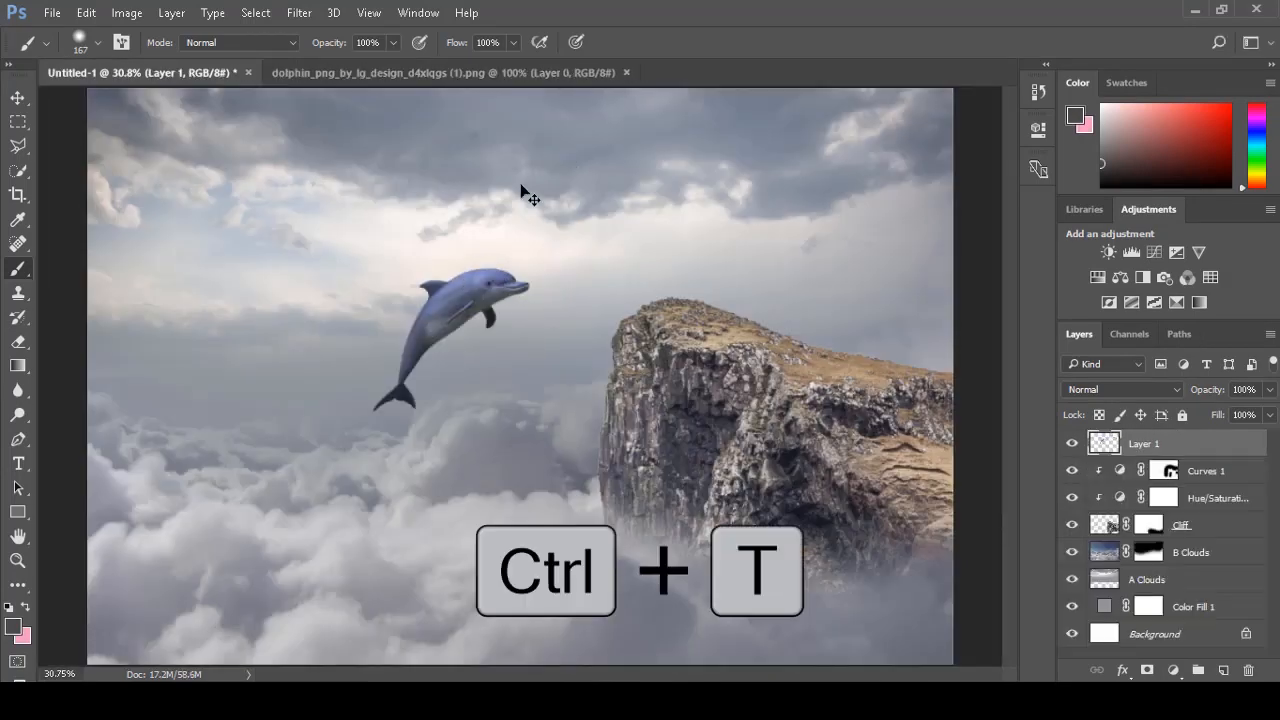
drag(371, 420, 251, 523)
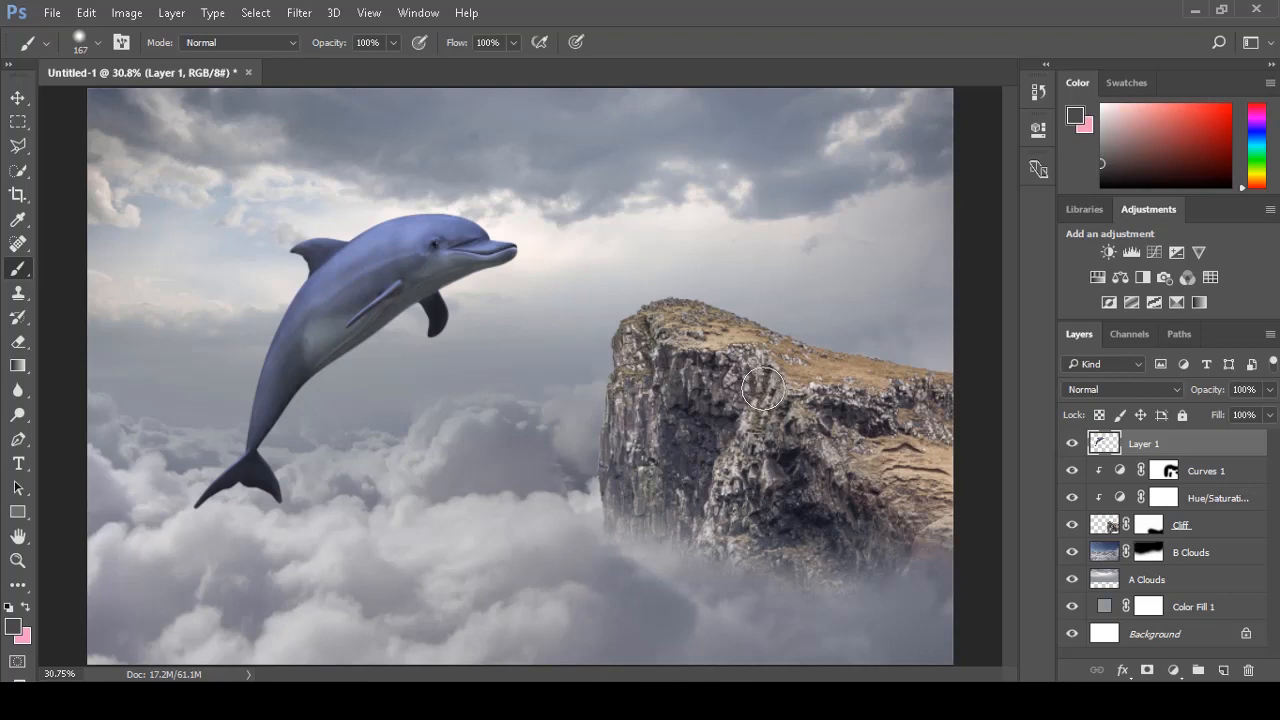
key(ctrl+t)
drag(661, 446, 648, 502)
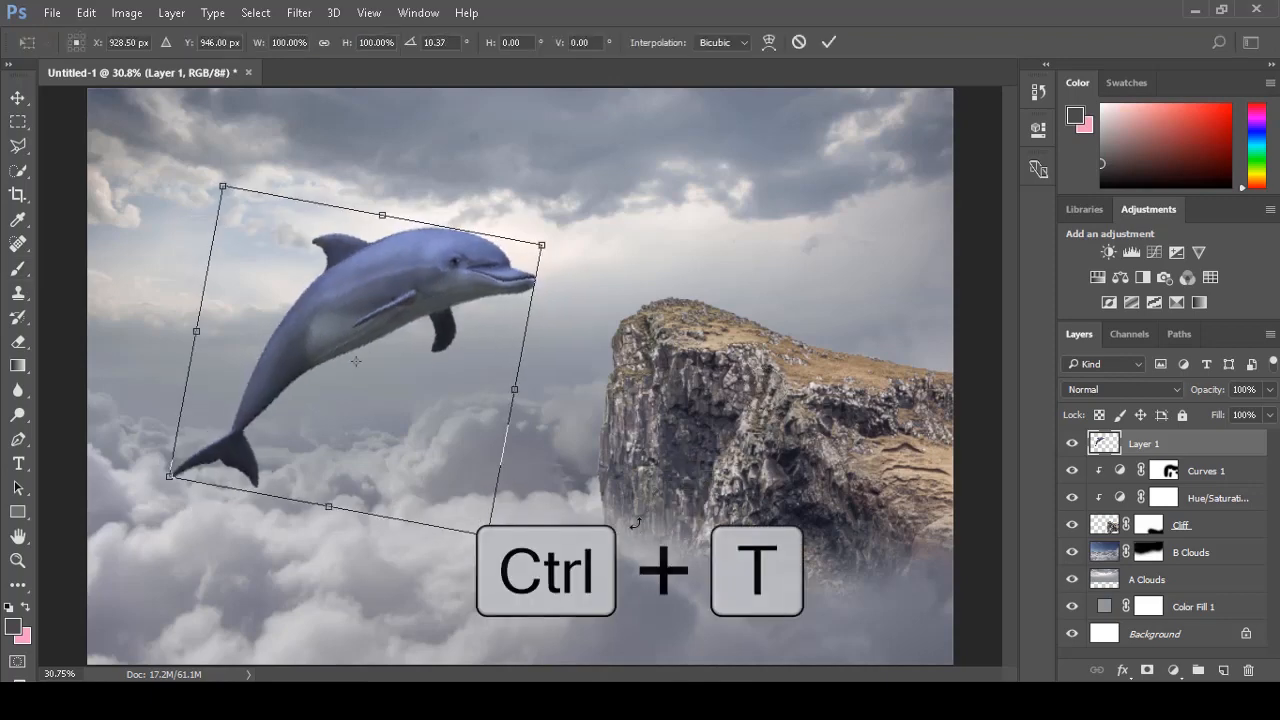
mouse_move(535, 250)
mouse_down()
mouse_move(557, 210)
mouse_move(527, 238)
mouse_move(550, 245)
mouse_up()
key(Return)
key(b)
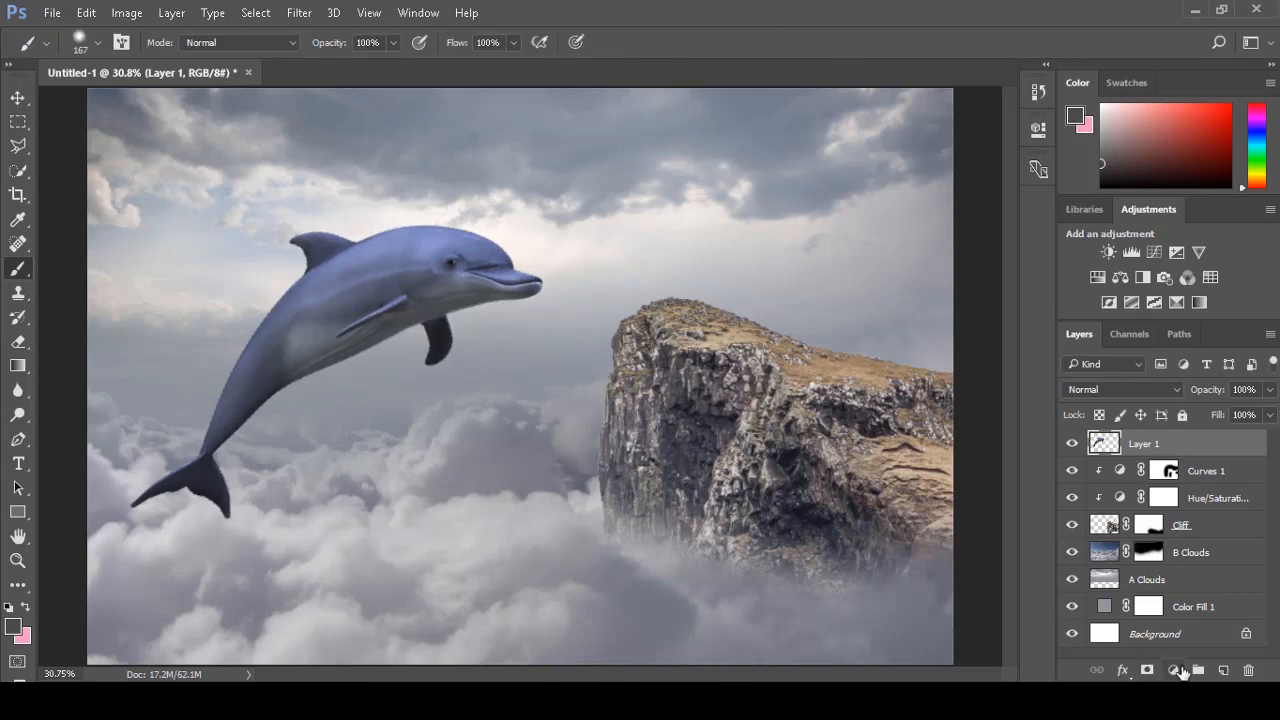
Open stone_texture_by_enframed_dbgl18.jpg, select the texture below its black credit strip and bring it into the composite.
click(52, 12)
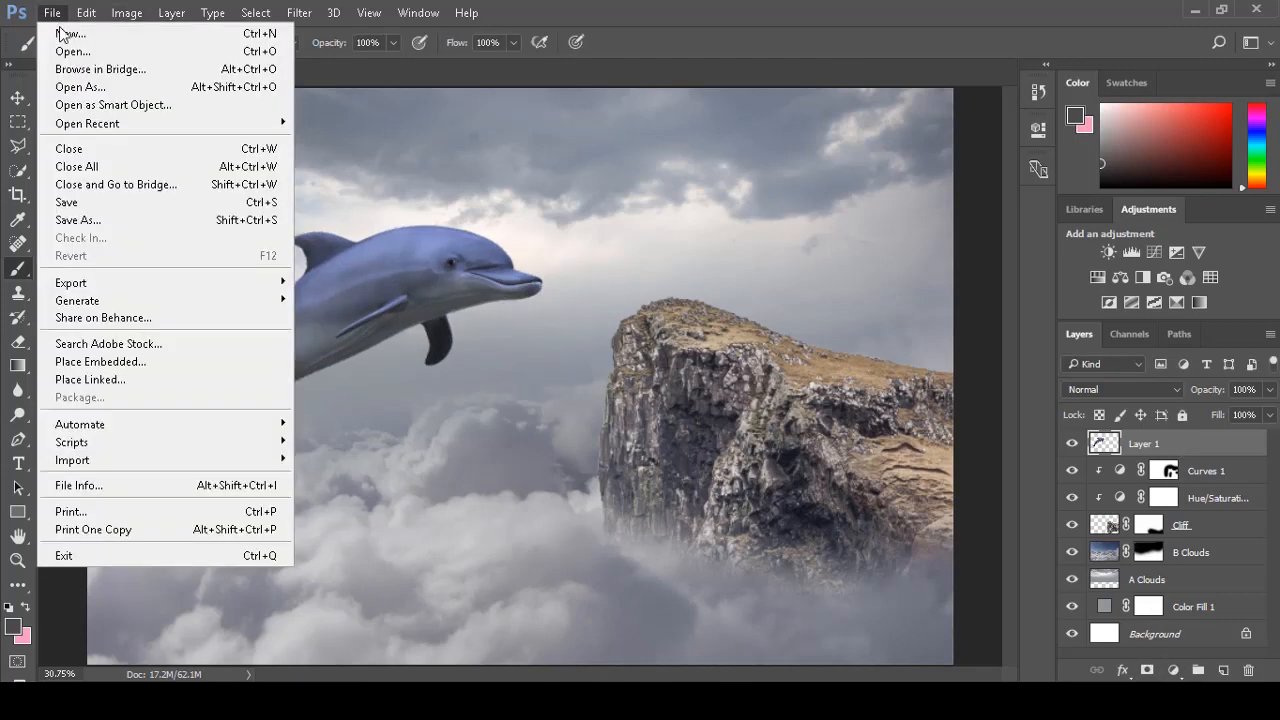
click(69, 49)
key(Escape)
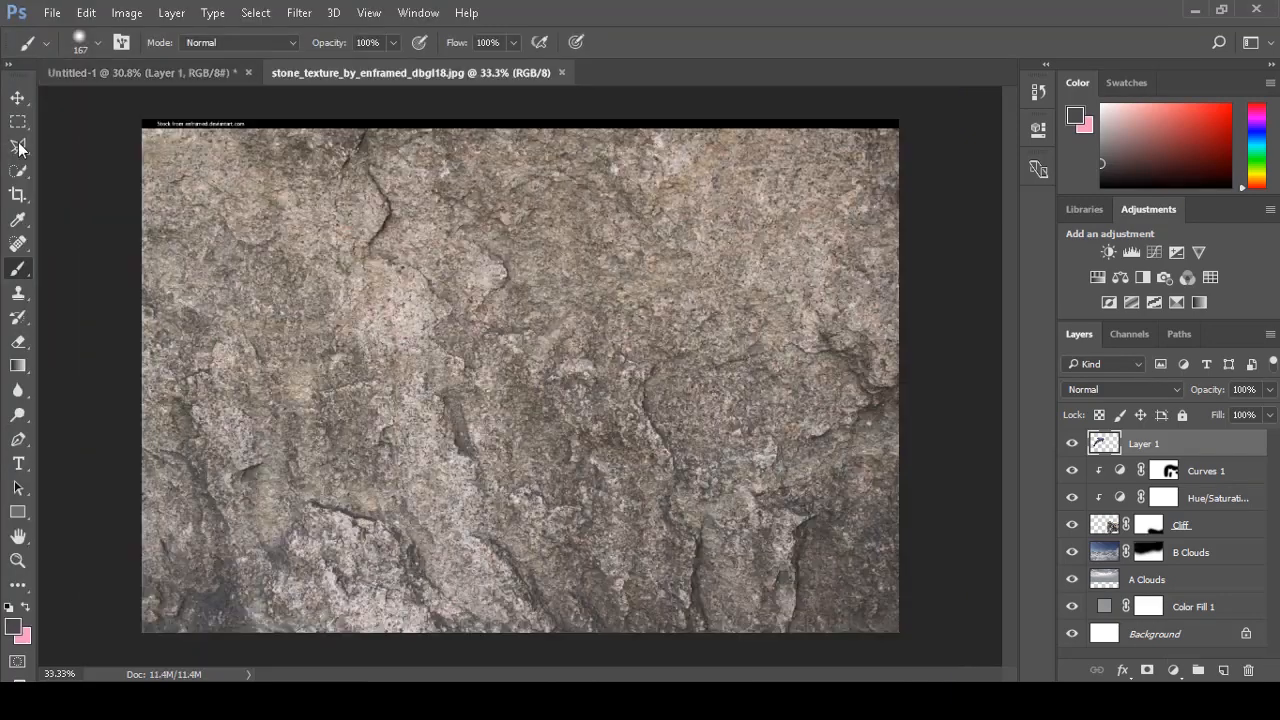
key(m)
drag(142, 128, 898, 632)
drag(758, 250, 525, 285)
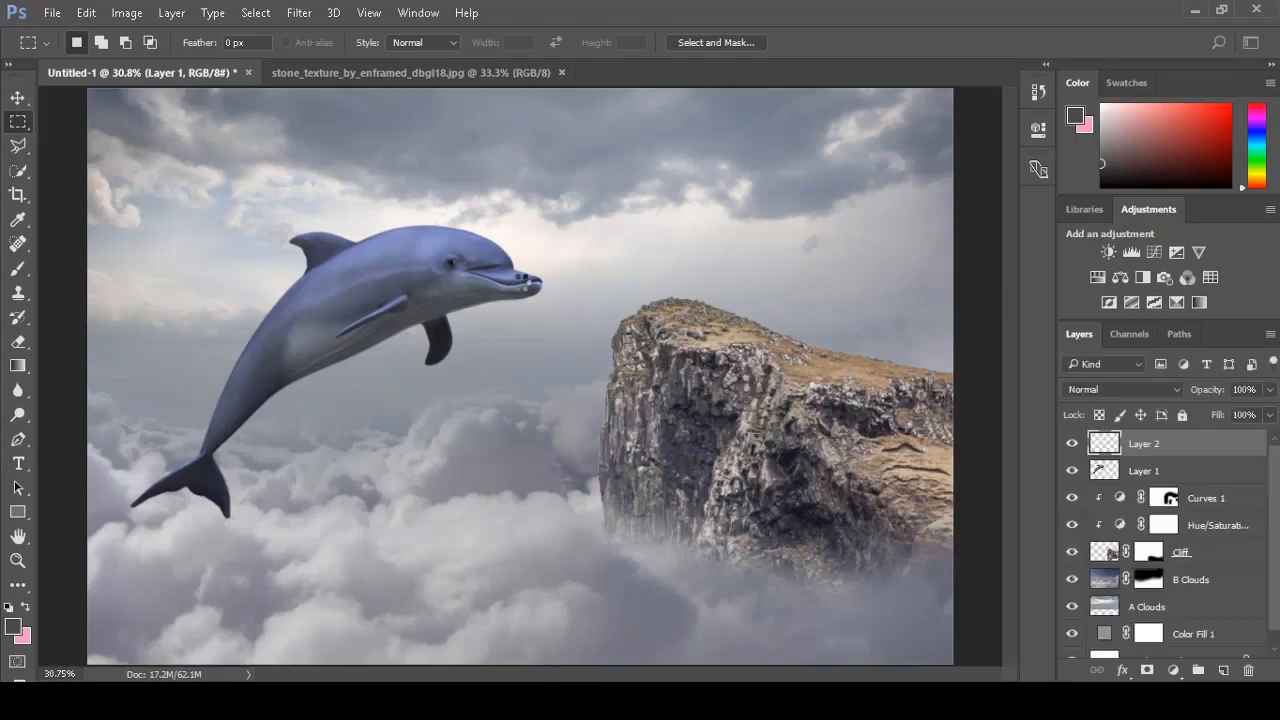
Scale and position the stone texture with Free Transform so that it covers the whole dolphin.
key(ctrl+t)
drag(554, 354, 514, 242)
drag(782, 155, 700, 200)
drag(583, 278, 505, 284)
key(Return)
key(m)
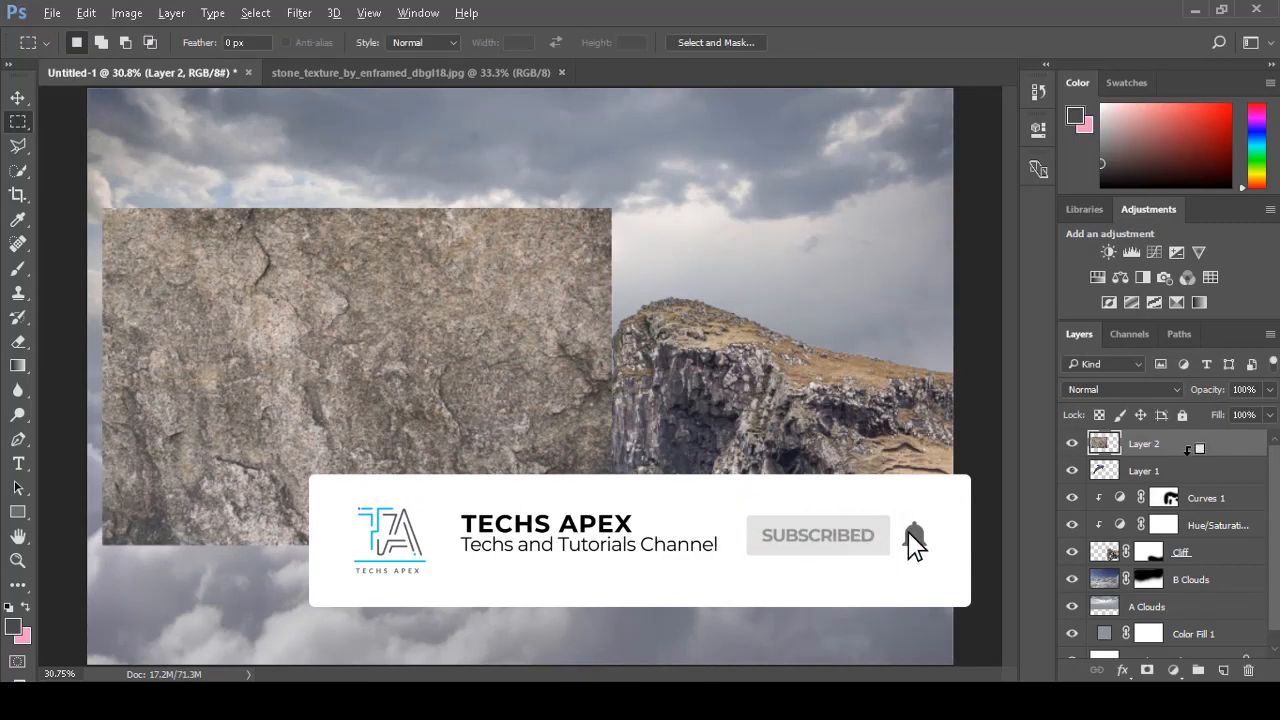
Clip the stone texture to the dolphin layer, blend it with Soft Light and set its opacity to 50%.
alt+click(1190, 452)
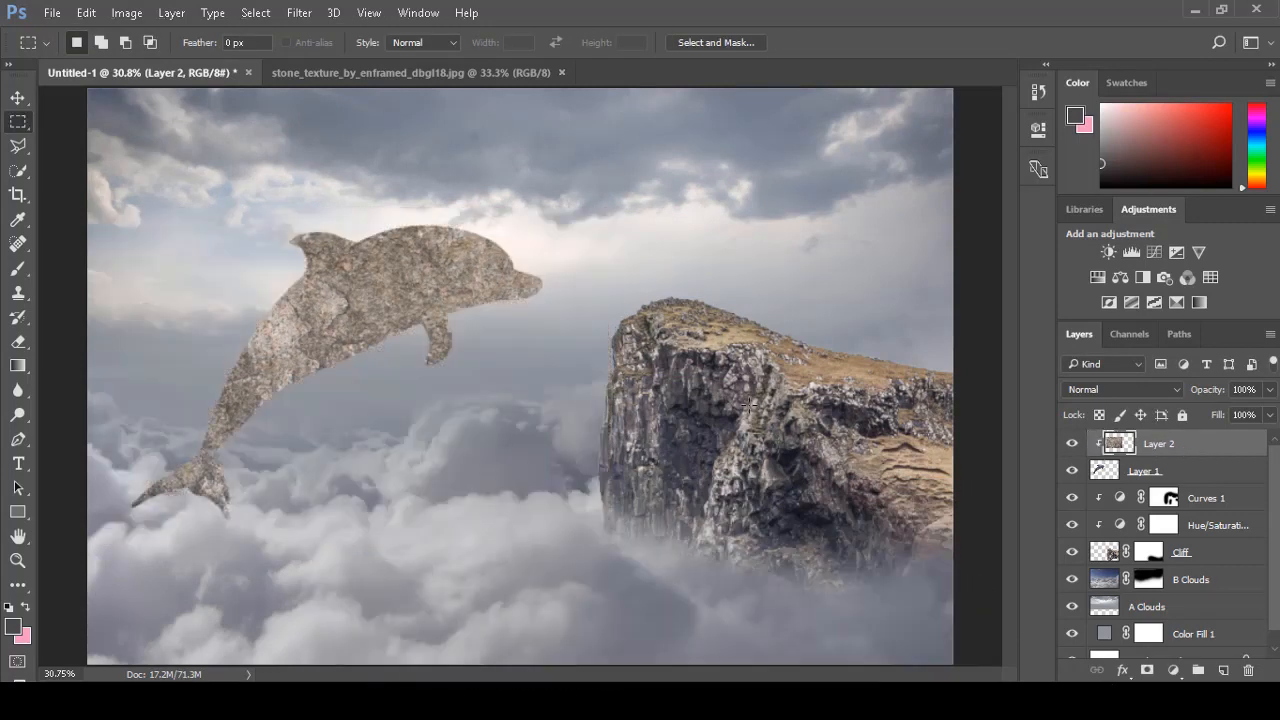
click(1102, 392)
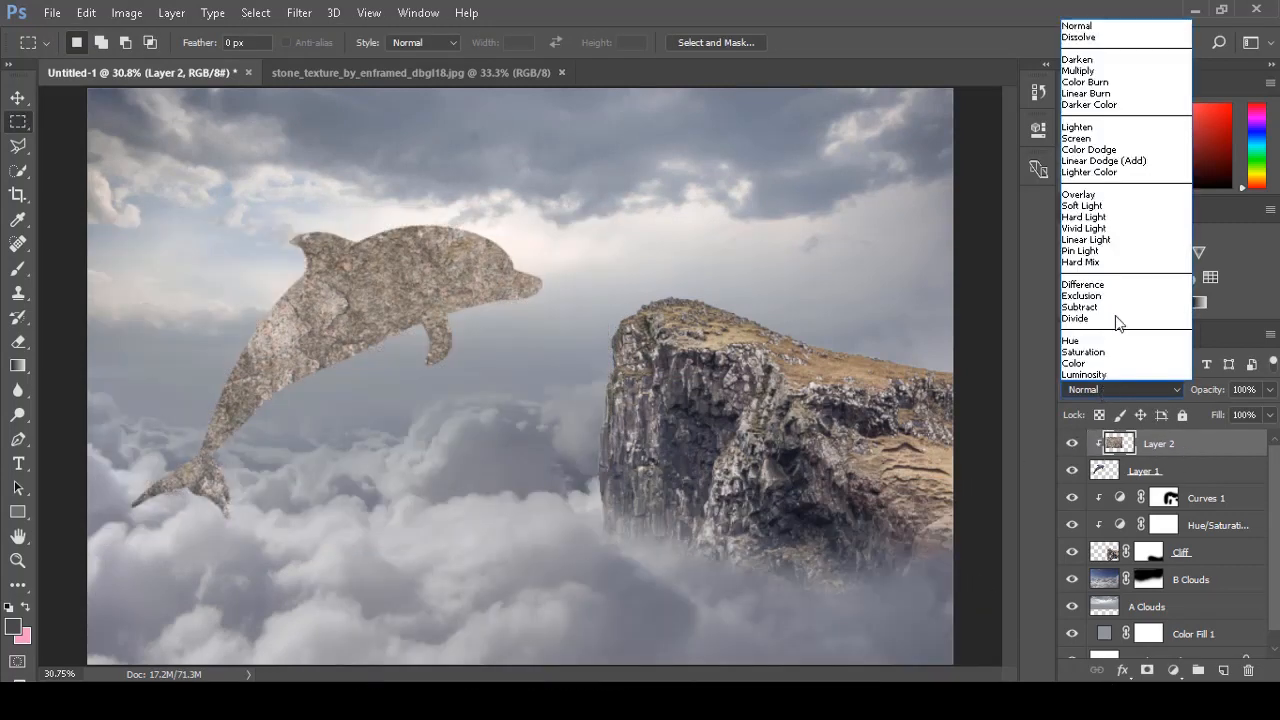
click(1120, 213)
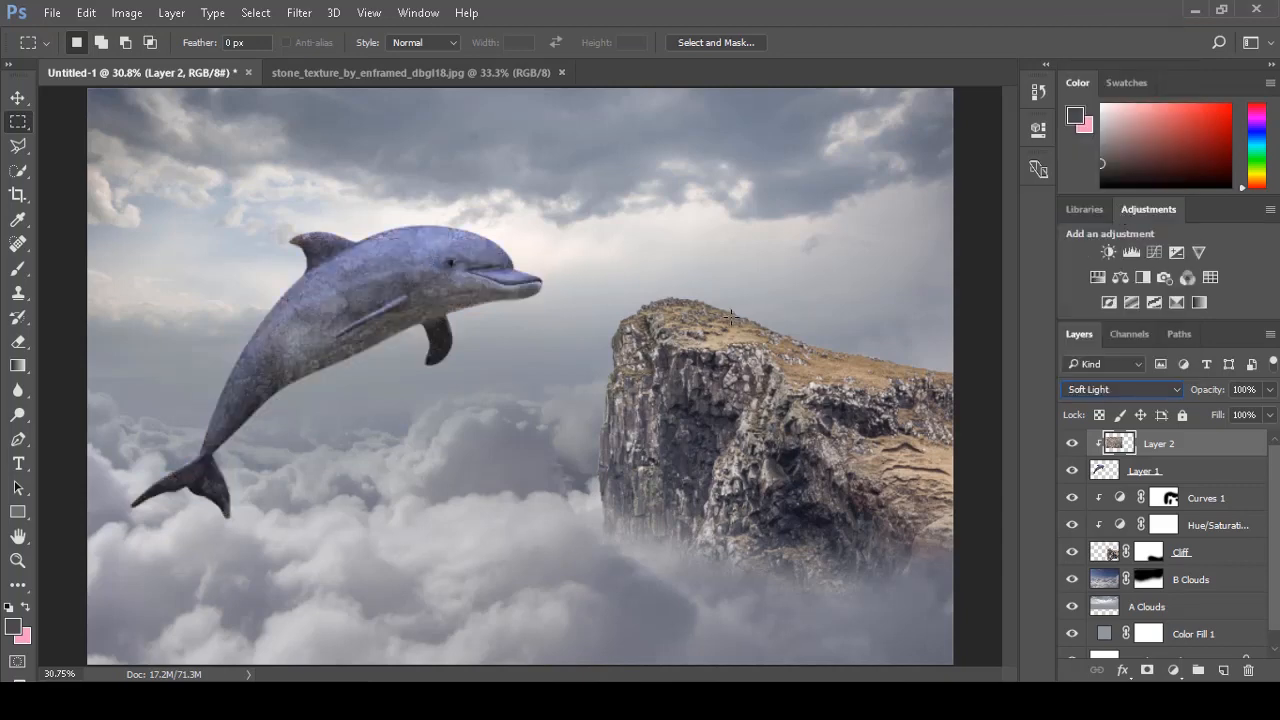
scroll(396, 300, up, 2)
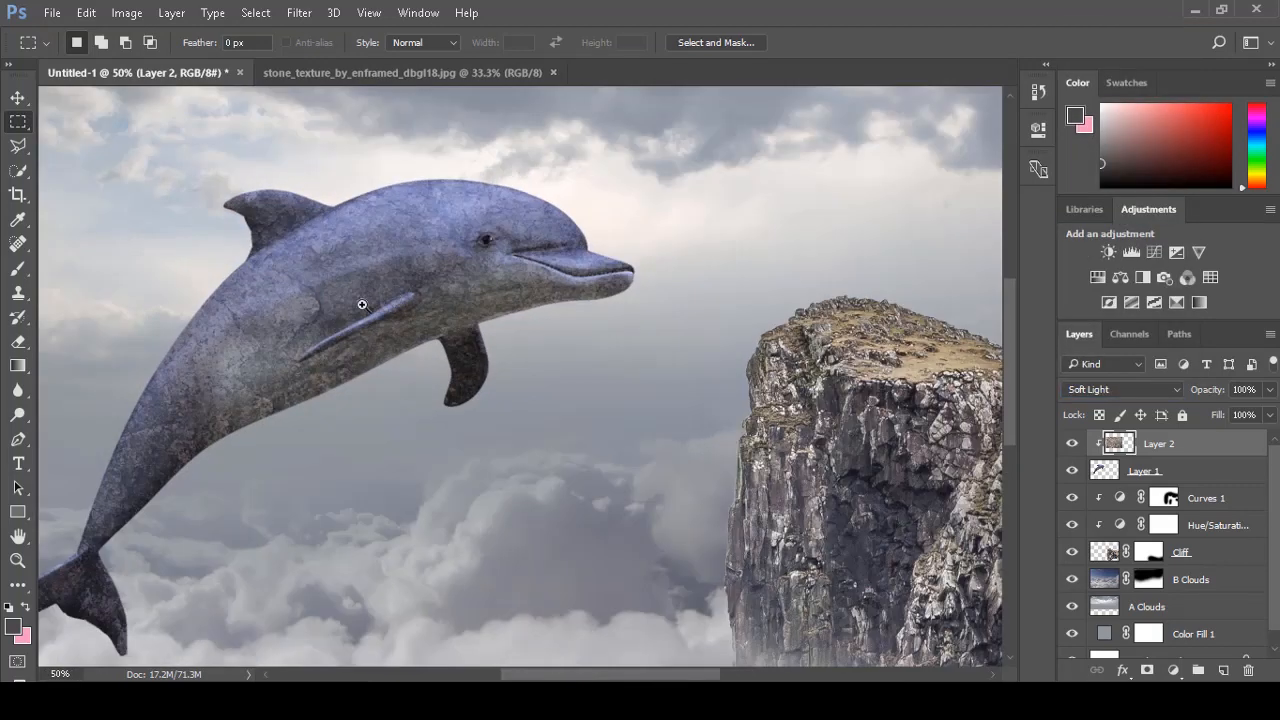
drag(363, 300, 517, 266)
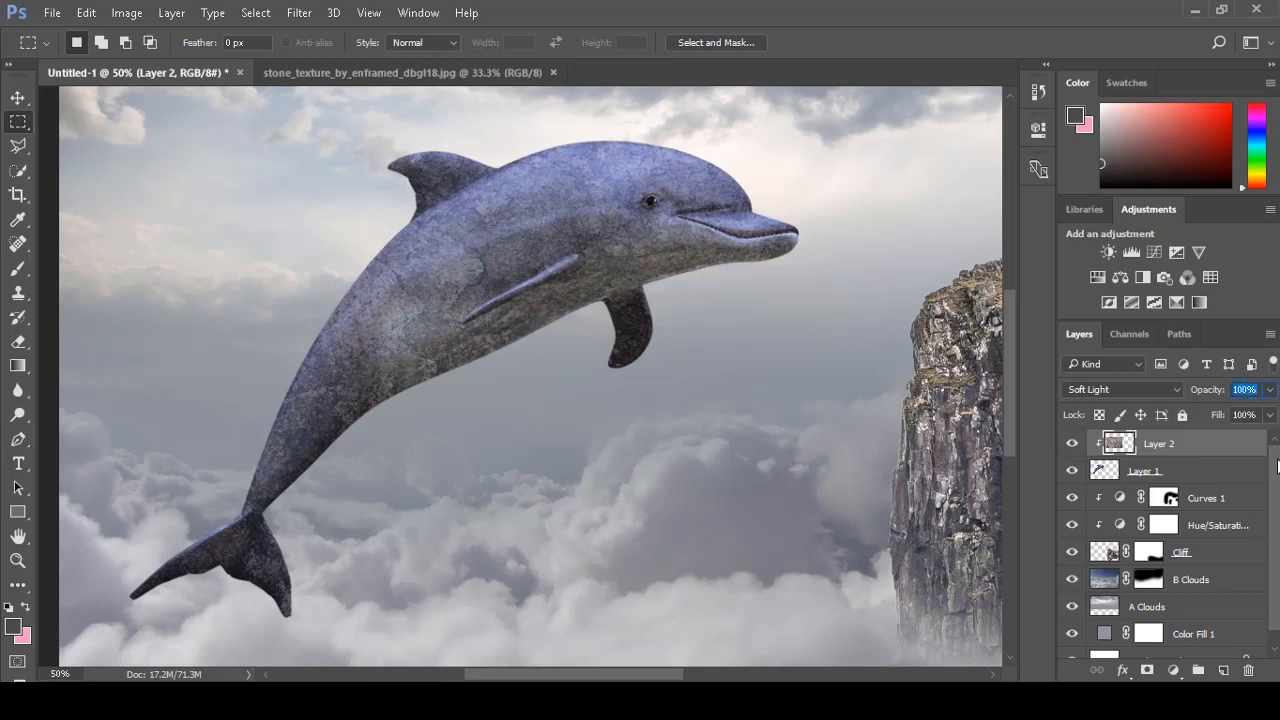
text(50)
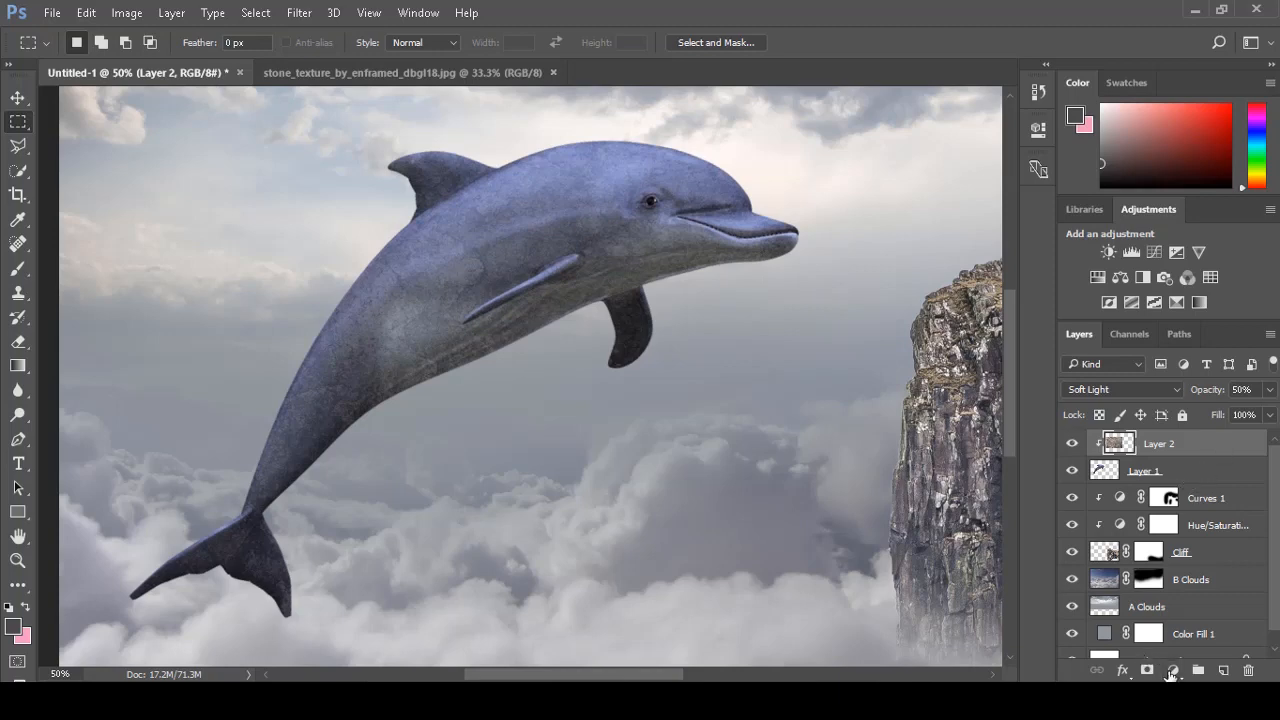
Add a Curves adjustment clipped to the dolphin, lower its highlight point to darken it, and compare before and after.
click(1171, 672)
click(1187, 381)
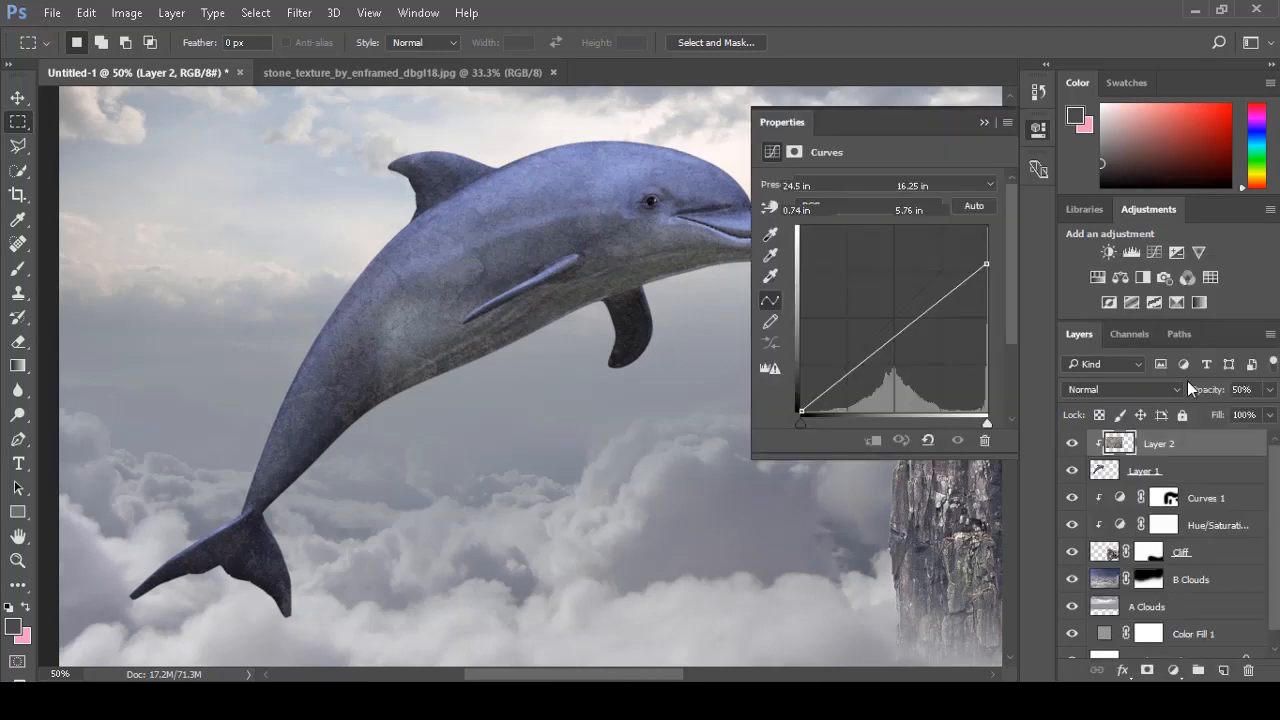
drag(986, 225, 993, 273)
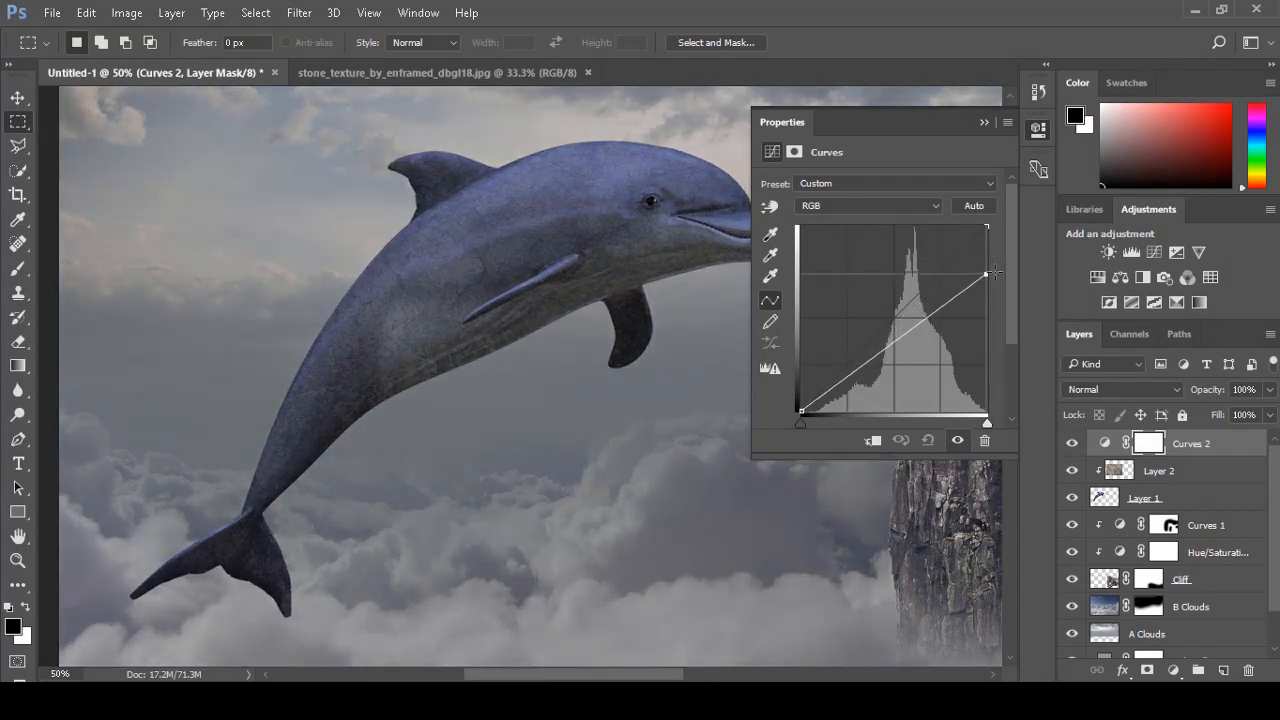
alt+click(1226, 457)
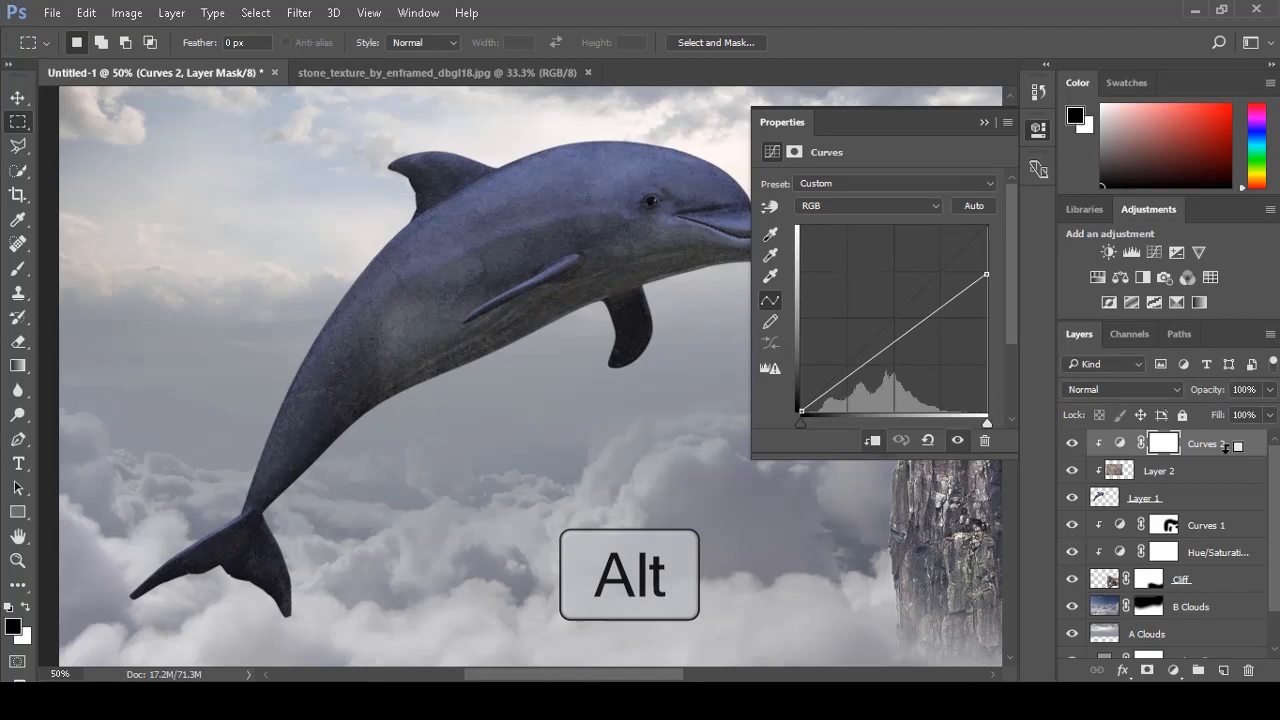
click(985, 123)
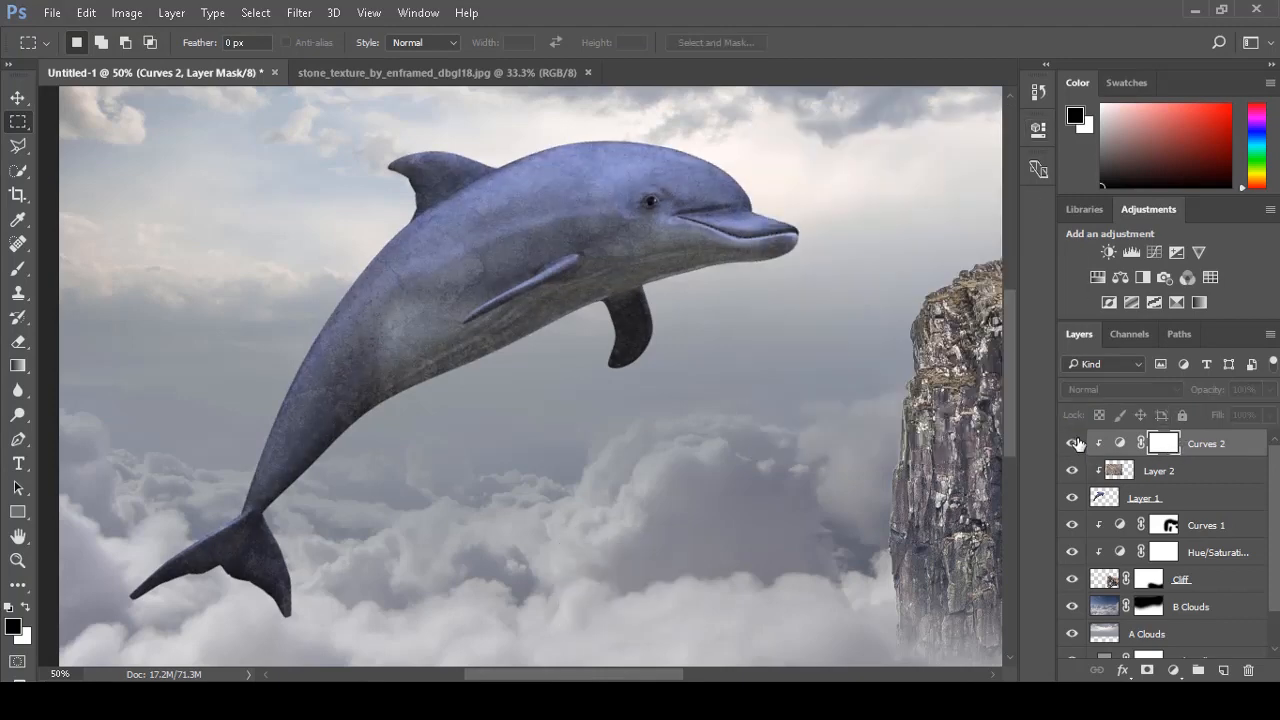
click(1073, 443)
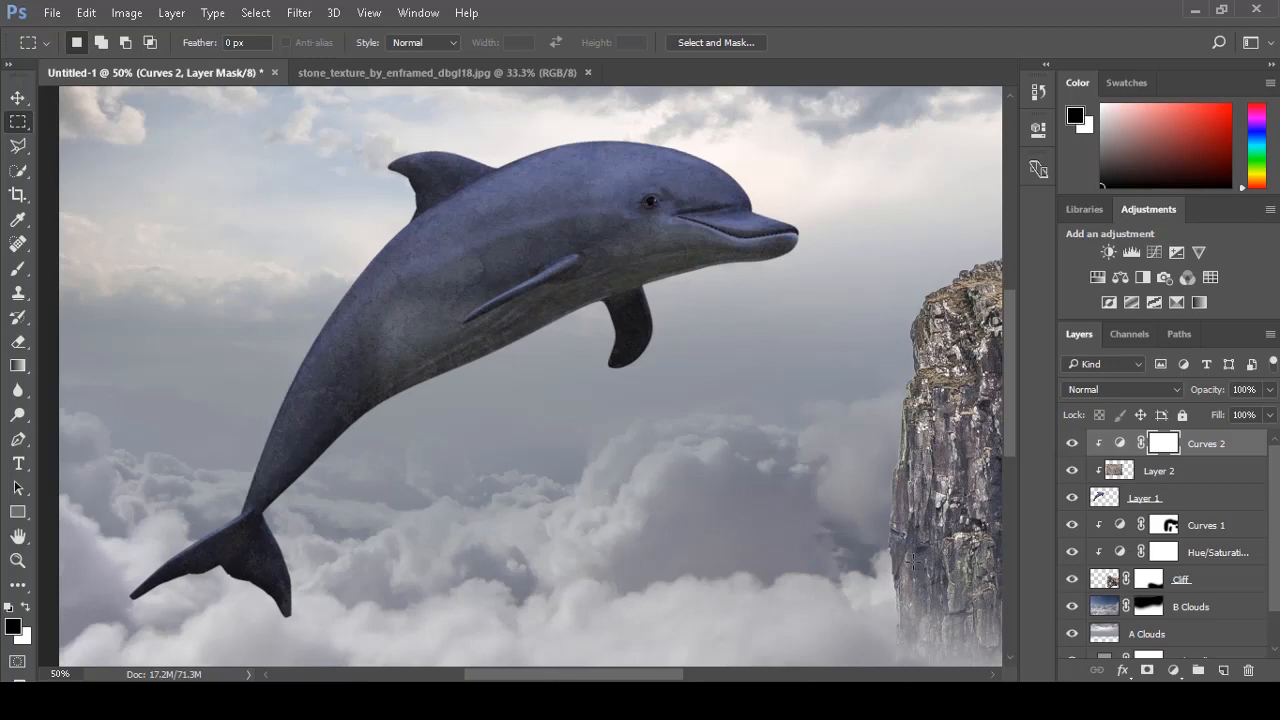
Paint black on the Curves 2 mask over the dolphin's lit areas and reduce the stone texture's opacity to 30%.
click(19, 269)
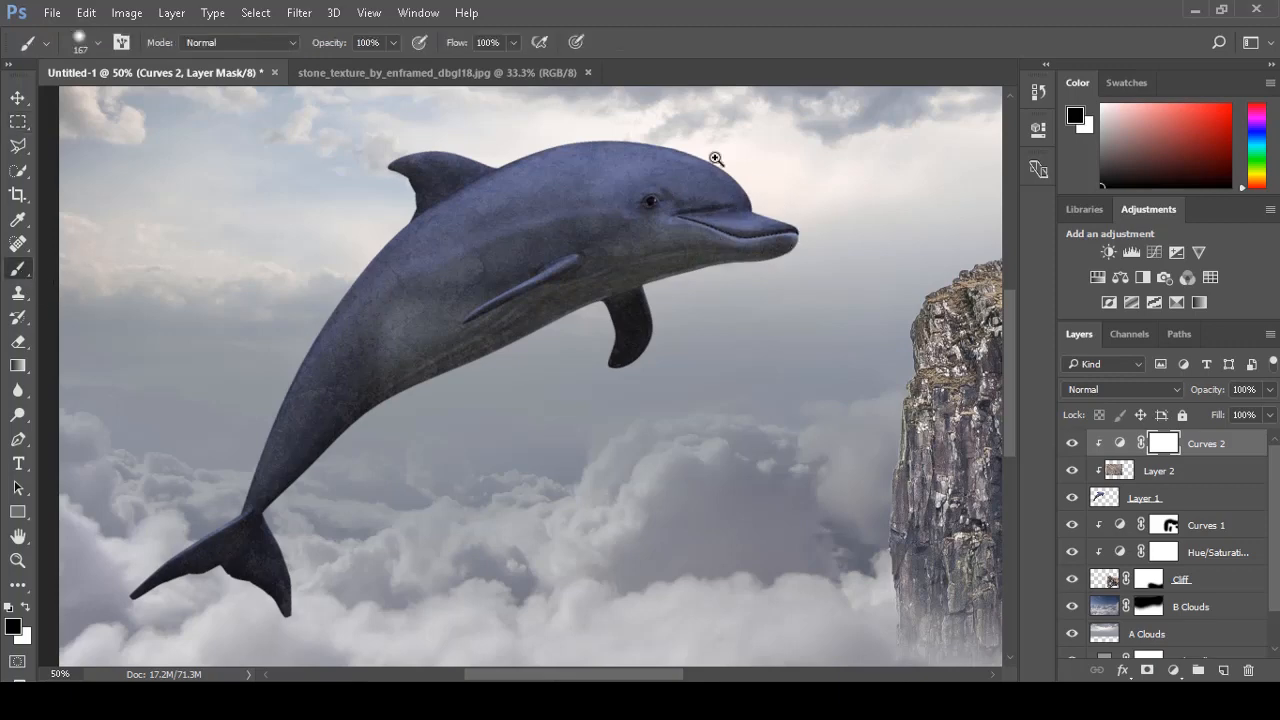
scroll(712, 164, up, 1)
mouse_move(734, 251)
mouse_down()
mouse_move(434, 197)
mouse_move(557, 229)
mouse_up()
mouse_move(346, 443)
mouse_down()
mouse_move(428, 377)
mouse_move(442, 243)
mouse_up()
drag(451, 158, 320, 300)
mouse_move(342, 343)
mouse_down()
mouse_move(435, 178)
mouse_move(540, 479)
mouse_up()
drag(754, 266, 414, 479)
mouse_move(331, 448)
mouse_down()
mouse_move(629, 352)
mouse_move(720, 280)
mouse_up()
click(1070, 443)
click(1070, 443)
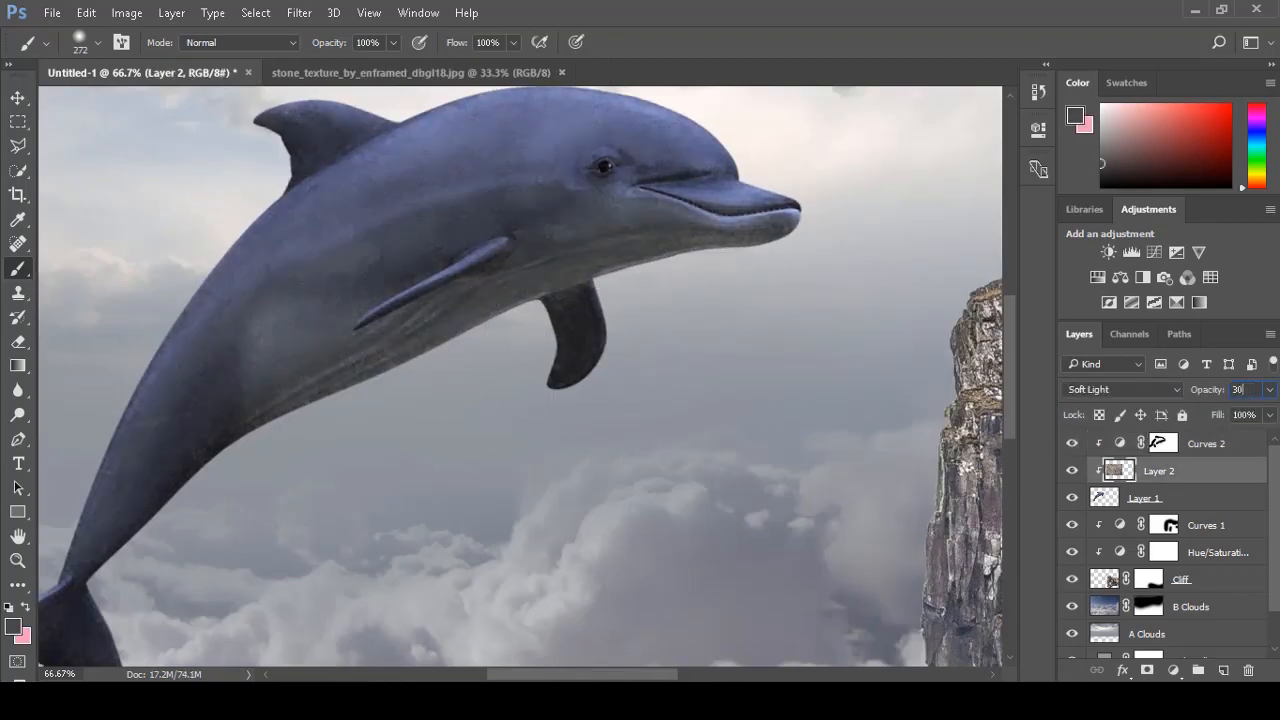
Extend the black painting on the Curves 2 mask along the dolphin's head and lower back towards the tail.
scroll(786, 423, down, 1)
drag(500, 245, 738, 191)
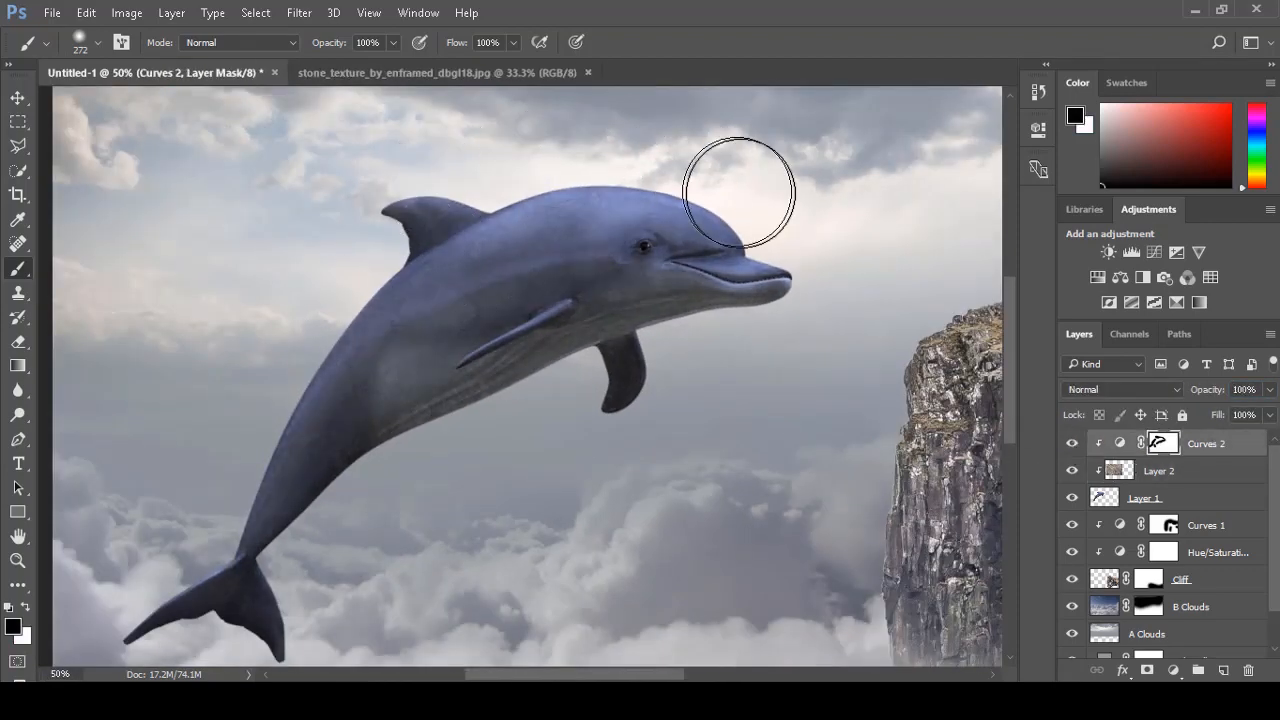
drag(330, 365, 208, 514)
drag(100, 542, 142, 432)
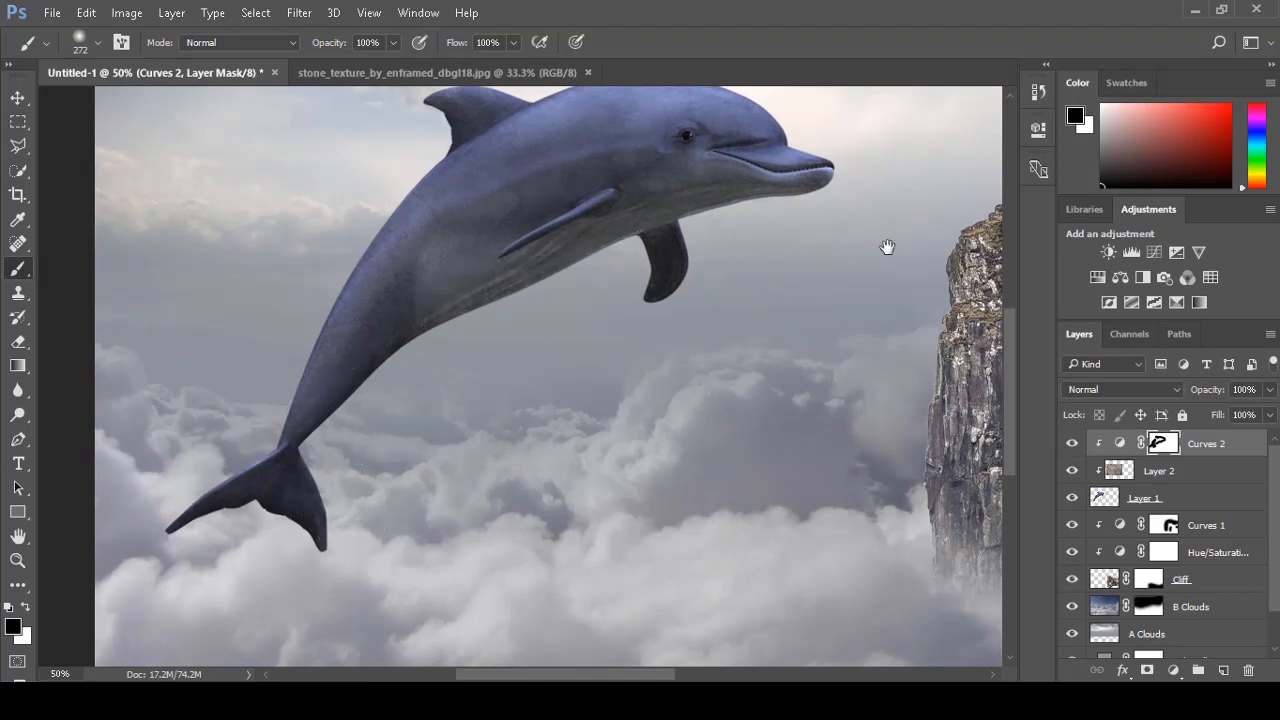
Compare the dolphin with and without the Curves 2 adjustment in the full image.
key(ctrl+0)
click(1070, 443)
click(1070, 443)
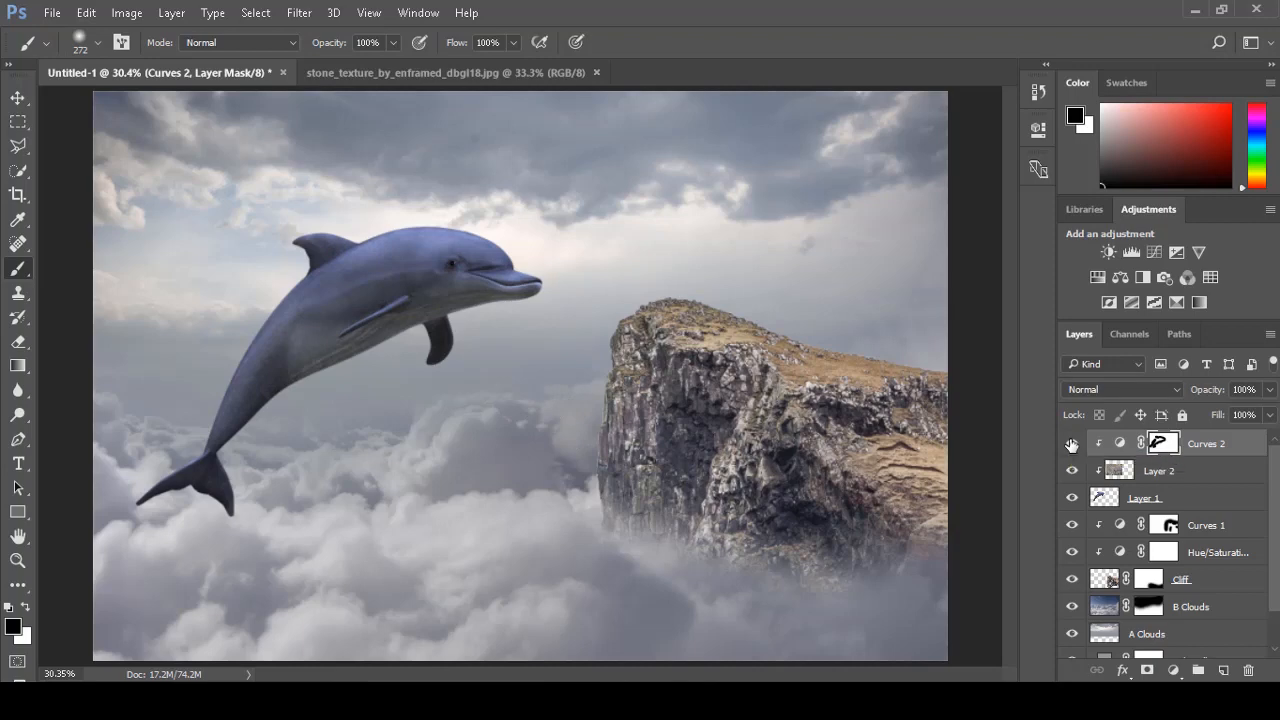
Warp the dolphin on Layer 1, bending its back, fin and tail slightly to reshape the leaping pose.
click(1143, 497)
key(ctrl+t)
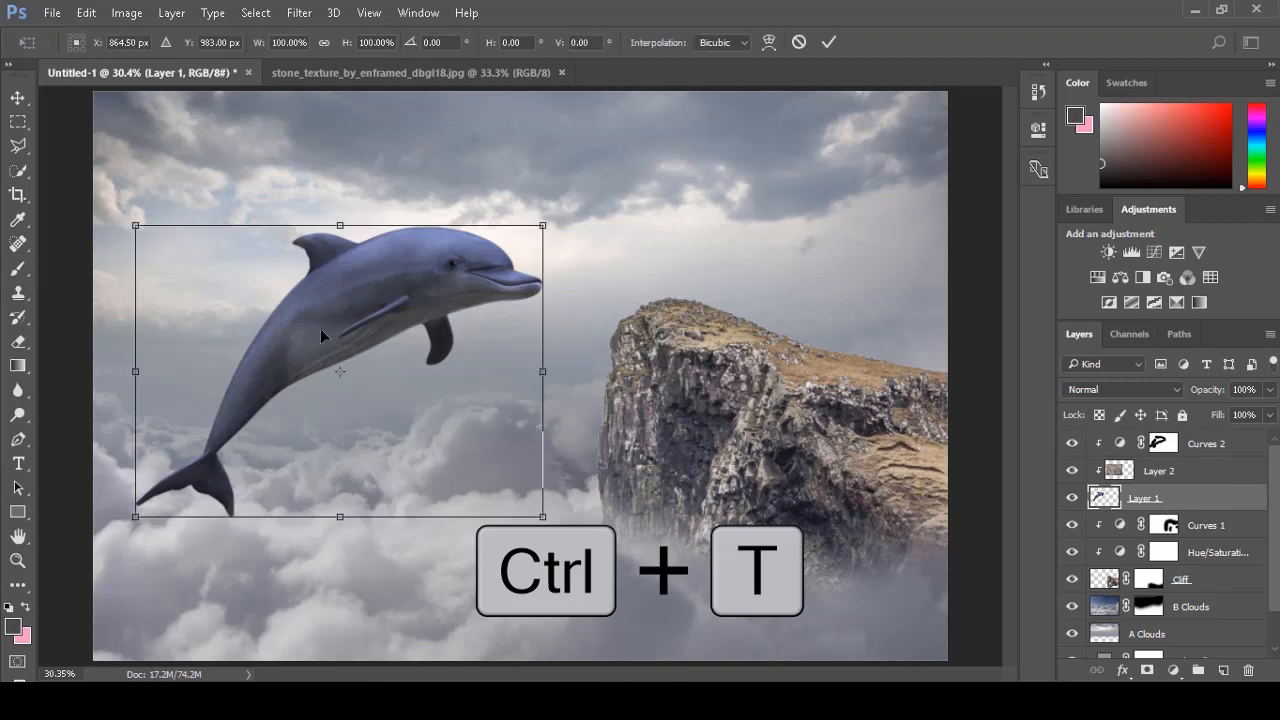
right_click(423, 287)
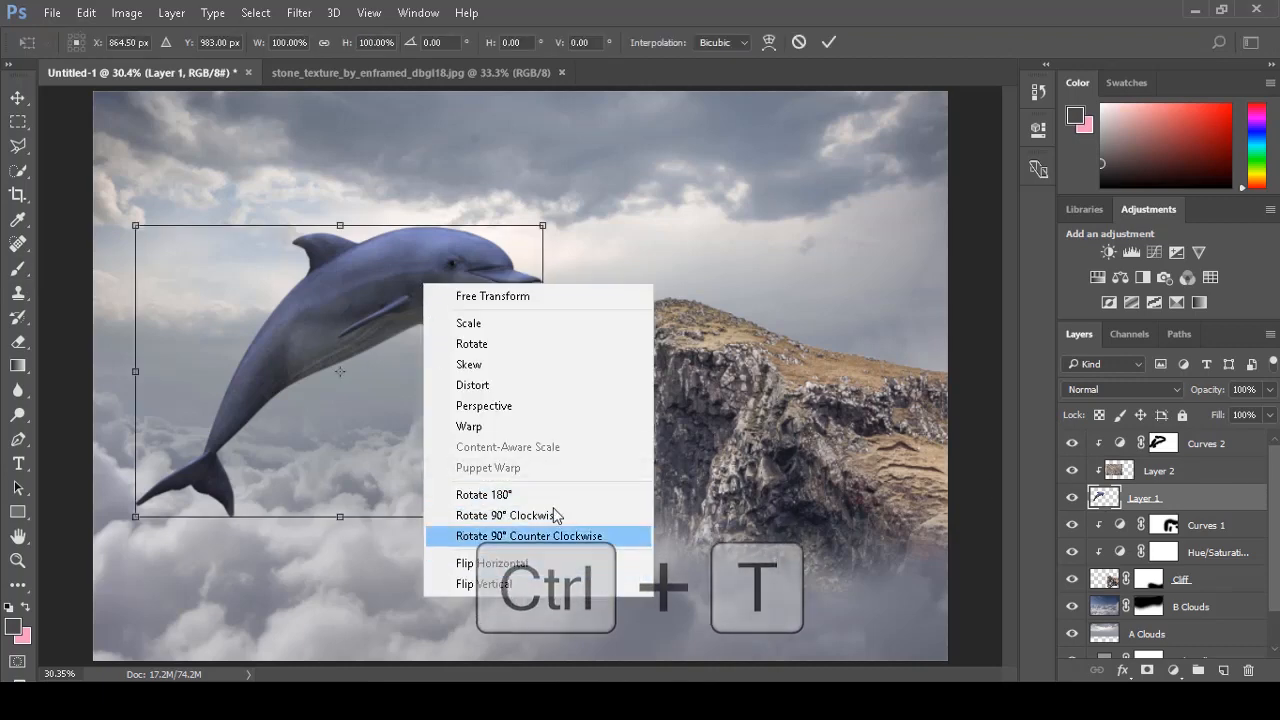
click(566, 426)
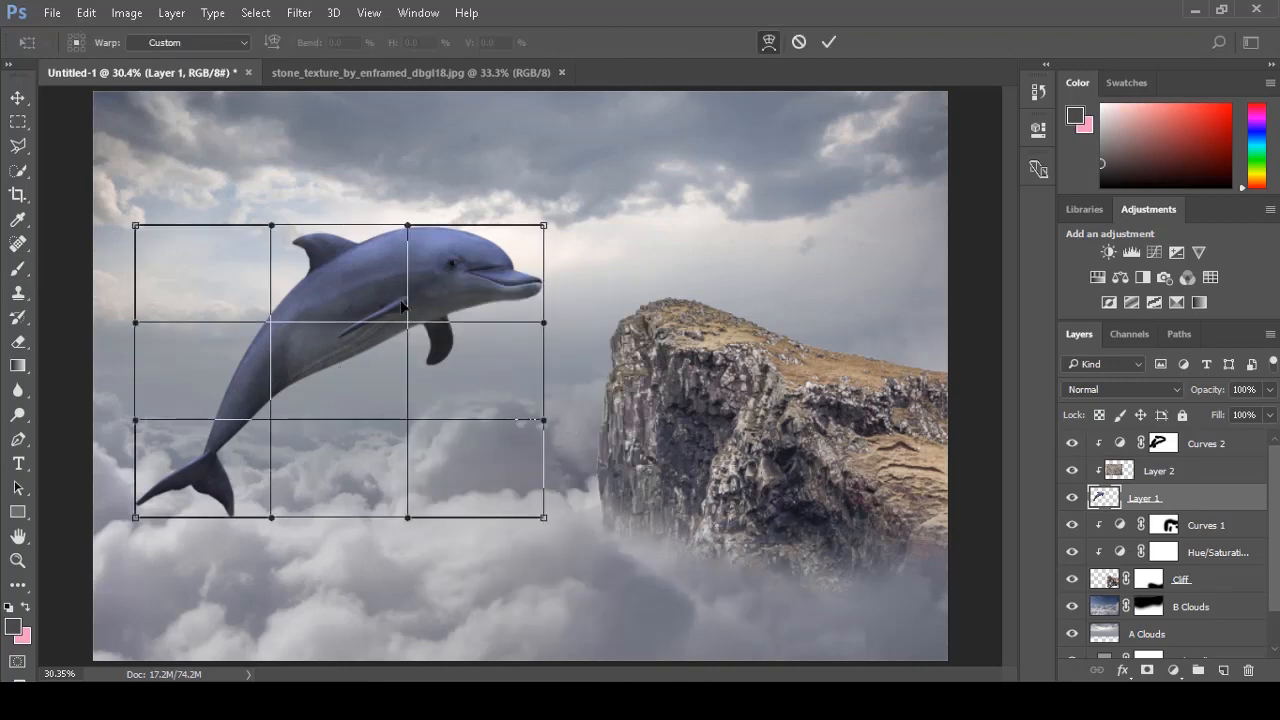
drag(403, 306, 410, 318)
drag(343, 268, 337, 261)
drag(269, 483, 259, 475)
drag(132, 516, 133, 512)
drag(133, 419, 117, 416)
drag(296, 448, 285, 440)
drag(427, 321, 368, 297)
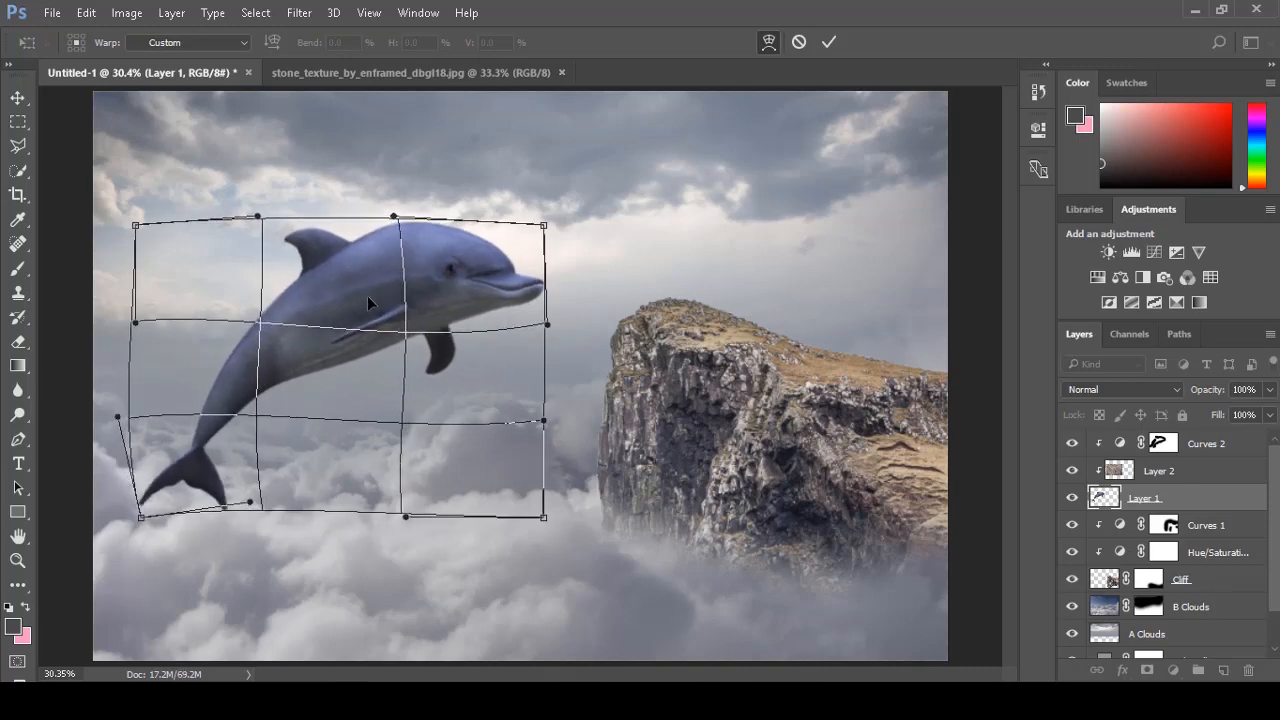
key(Return)
key(b)
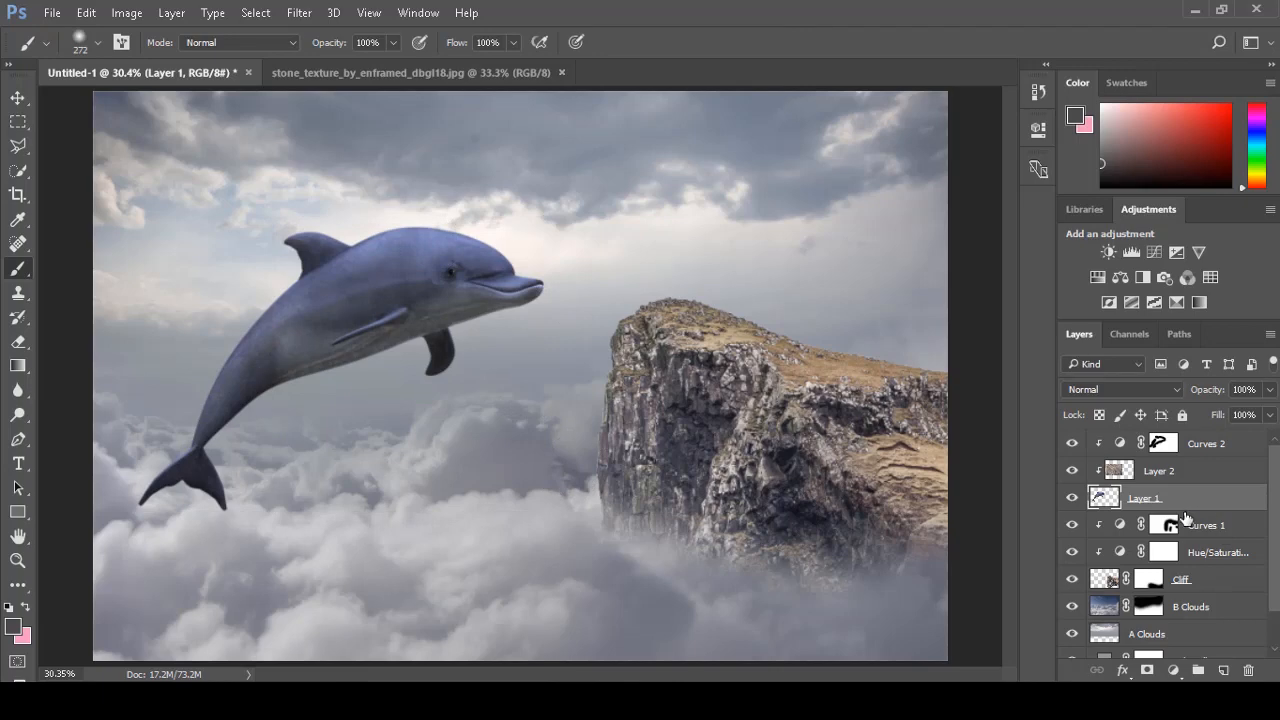
Warp the dolphin again to lift its snout slightly.
key(ctrl+t)
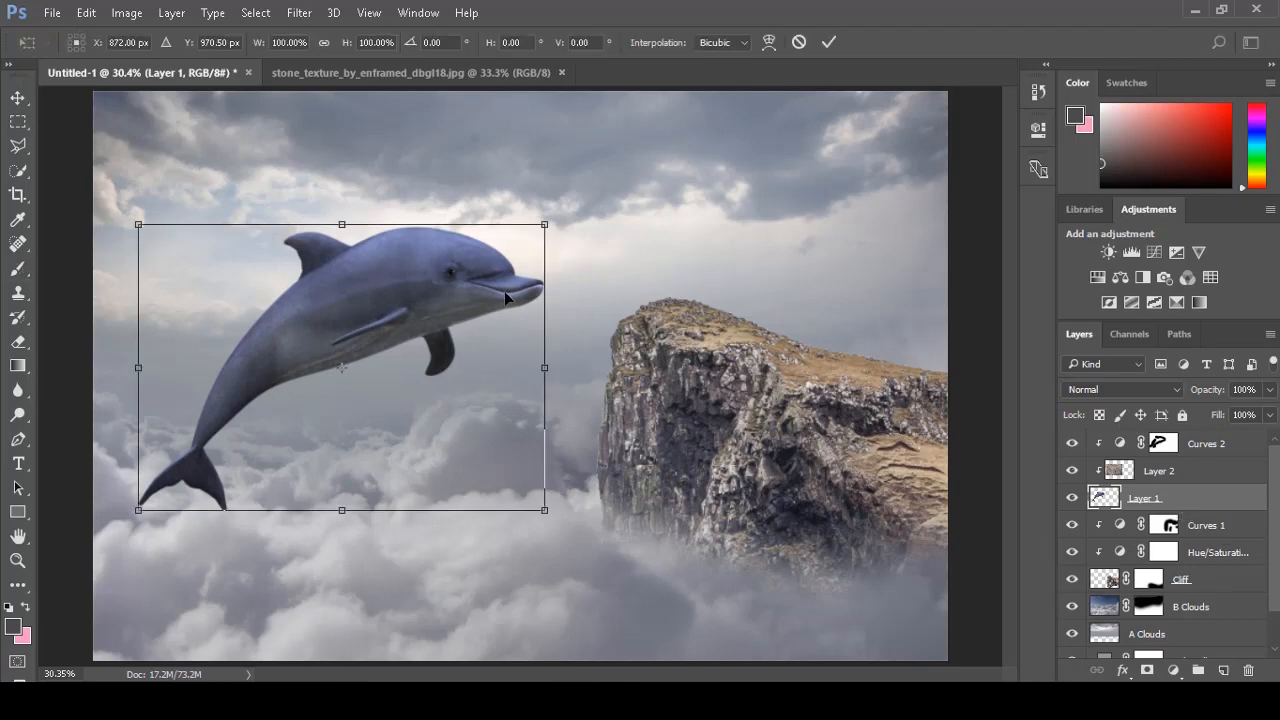
right_click(503, 290)
click(545, 420)
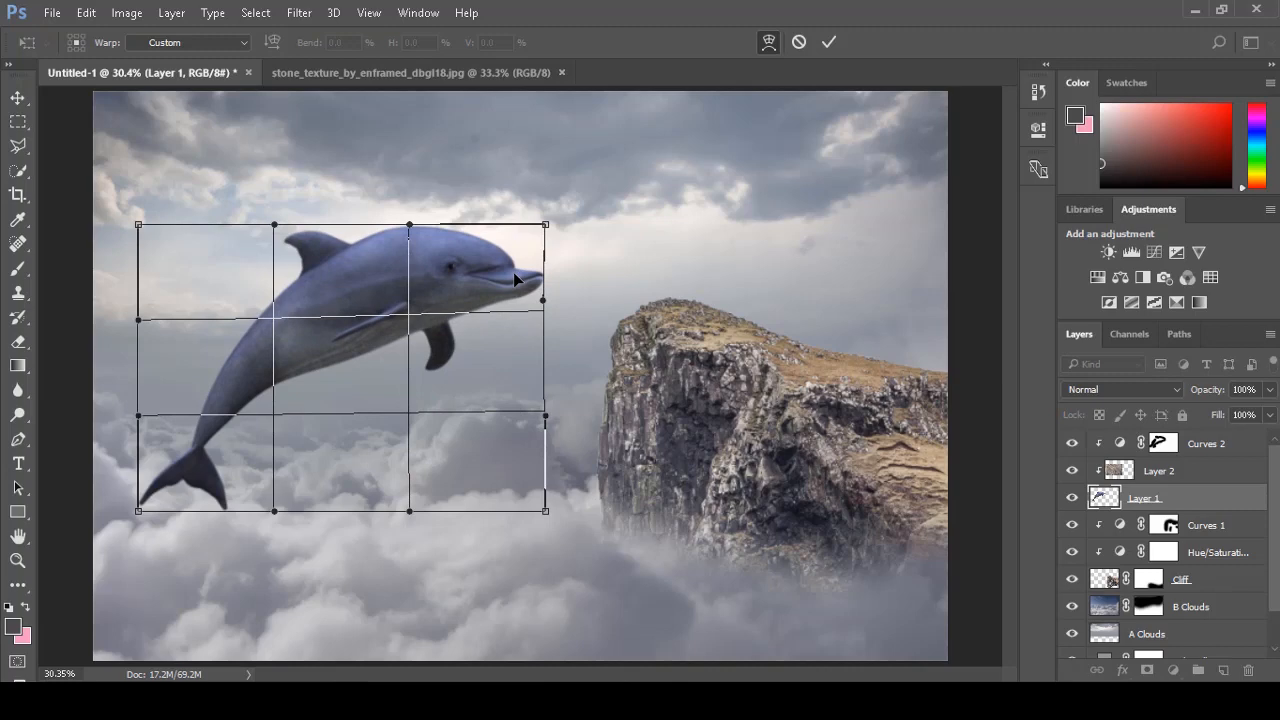
key(Return)
key(b)
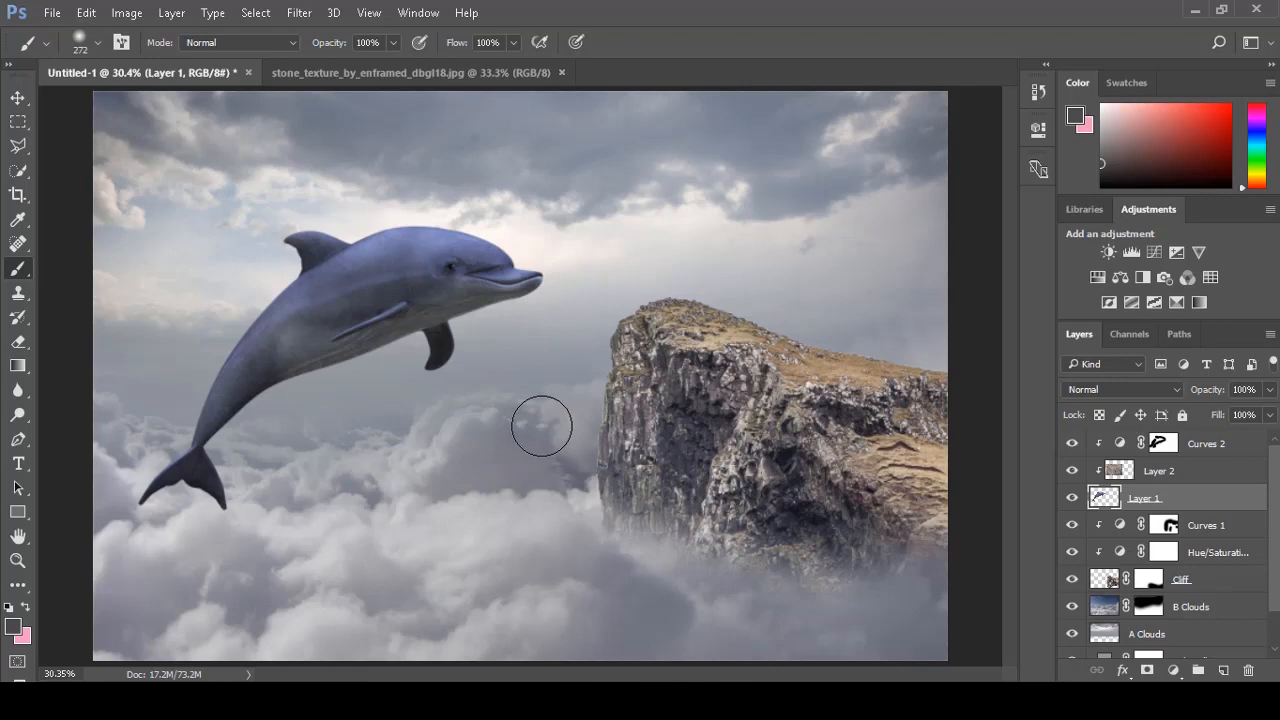
Compare the dolphin with and without Curves 2, leave that adjustment hidden and move it below the A Clouds layer.
click(1071, 444)
click(1071, 444)
click(1071, 444)
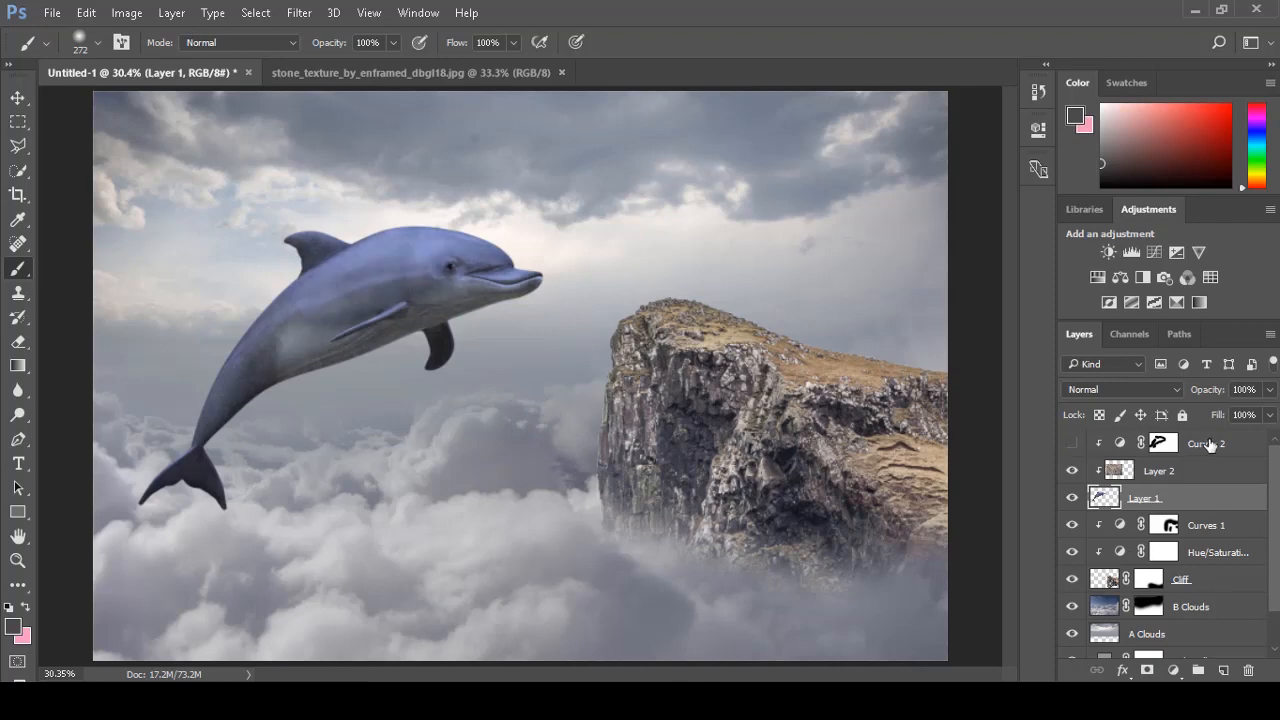
drag(1234, 444, 1234, 648)
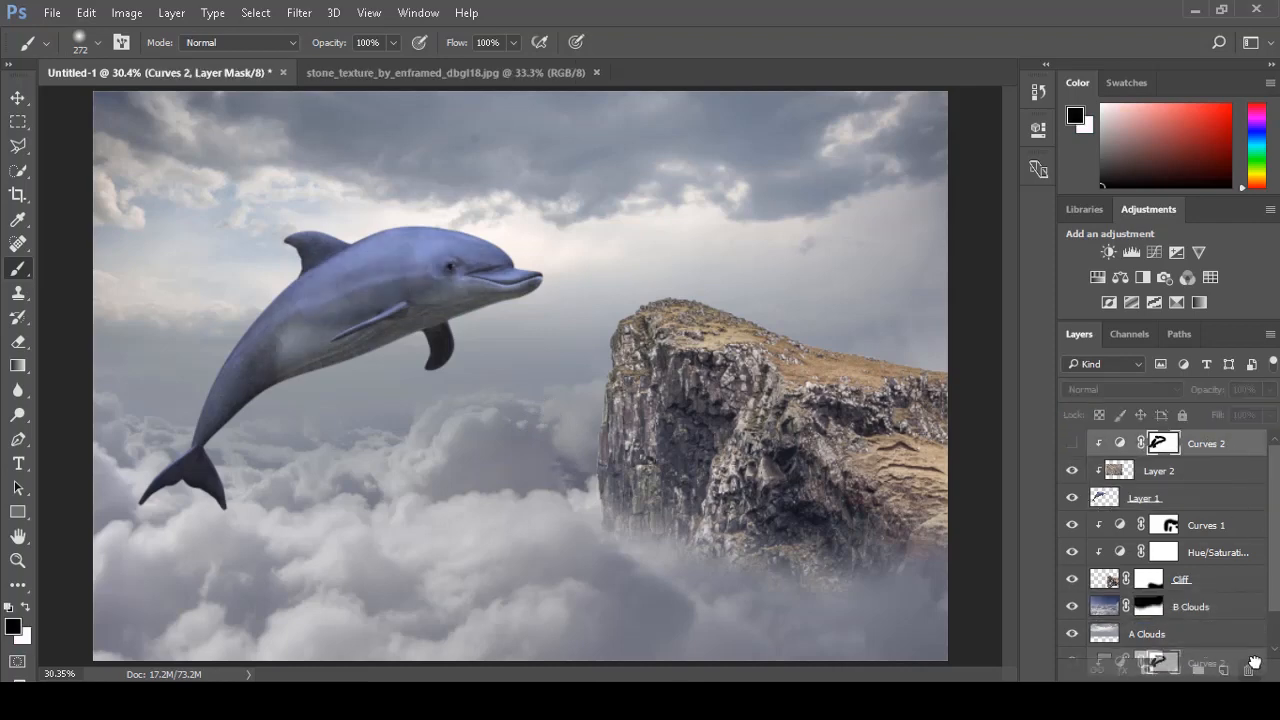
Add a new Curves adjustment with a lowered highlight point, placed directly above the stone texture and clipped to the dolphin.
click(1174, 671)
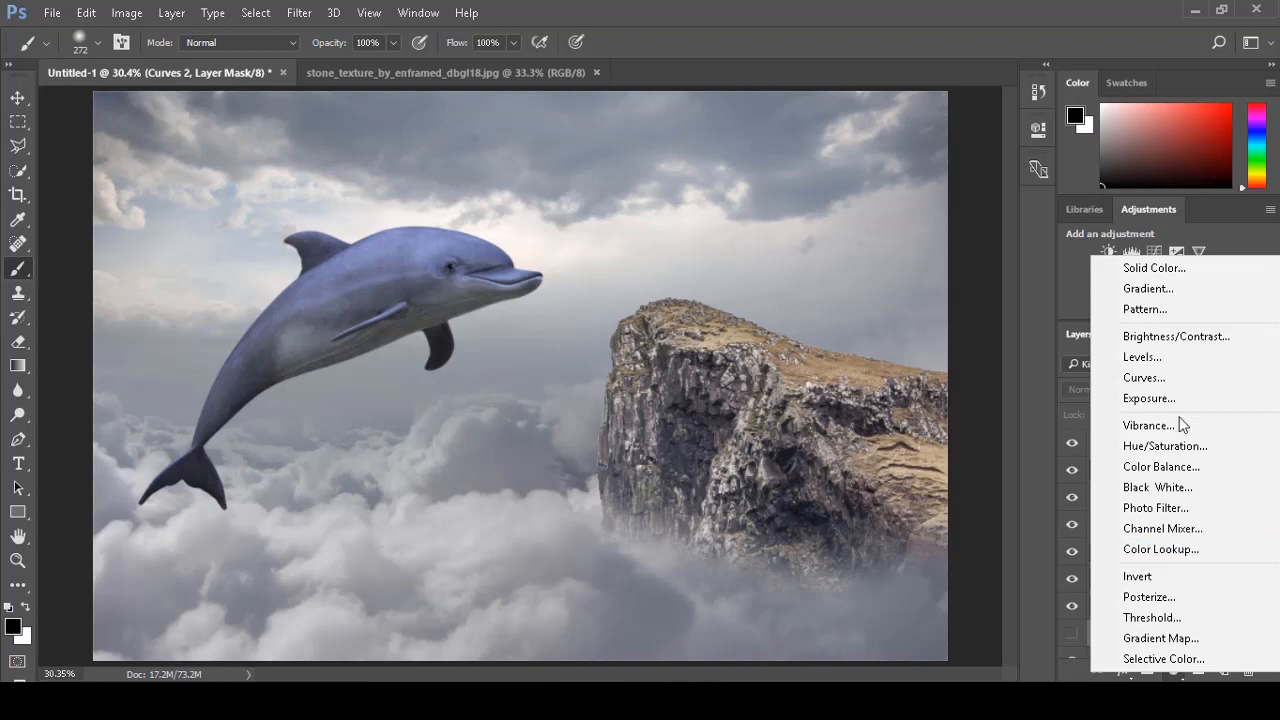
click(1173, 375)
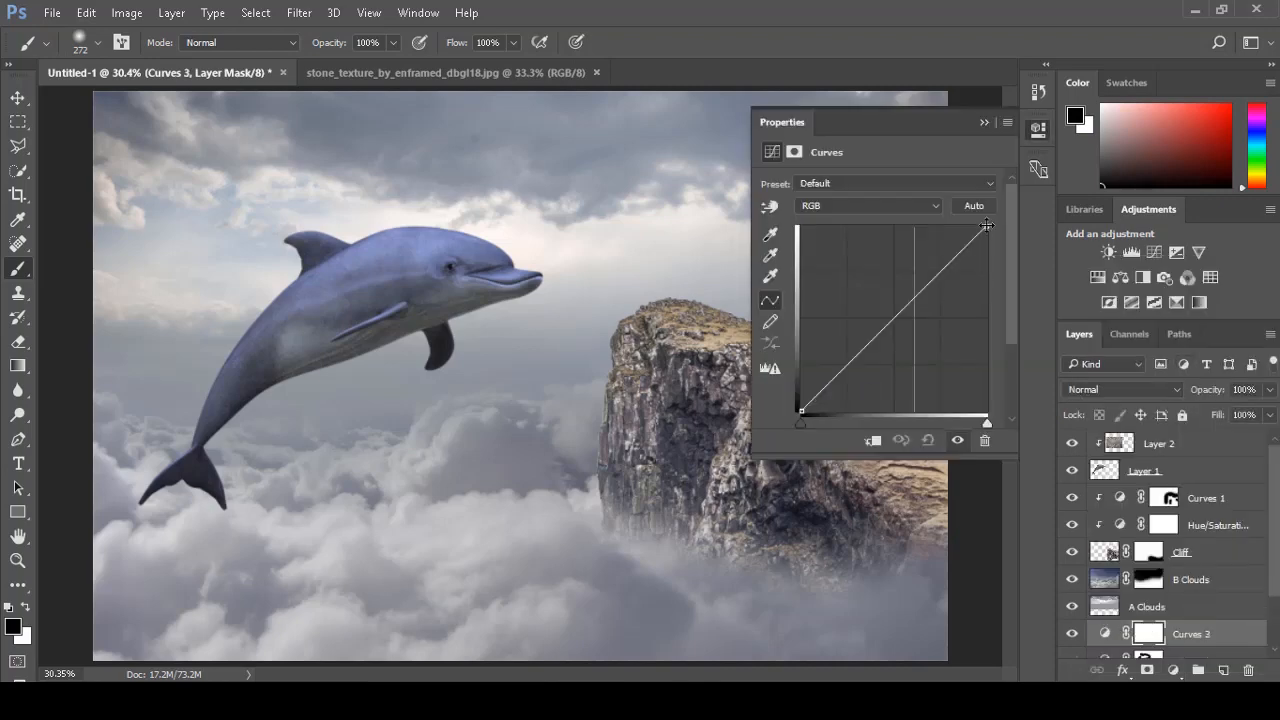
drag(987, 225, 990, 240)
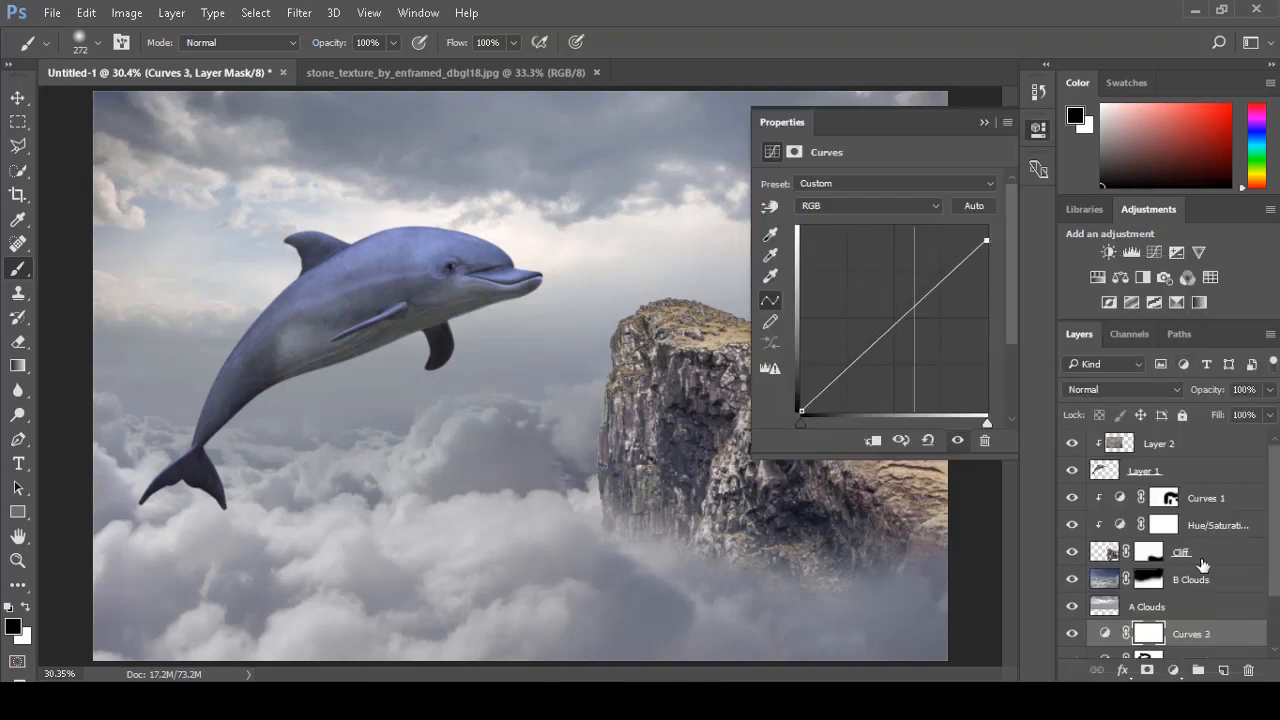
drag(1237, 634, 1226, 432)
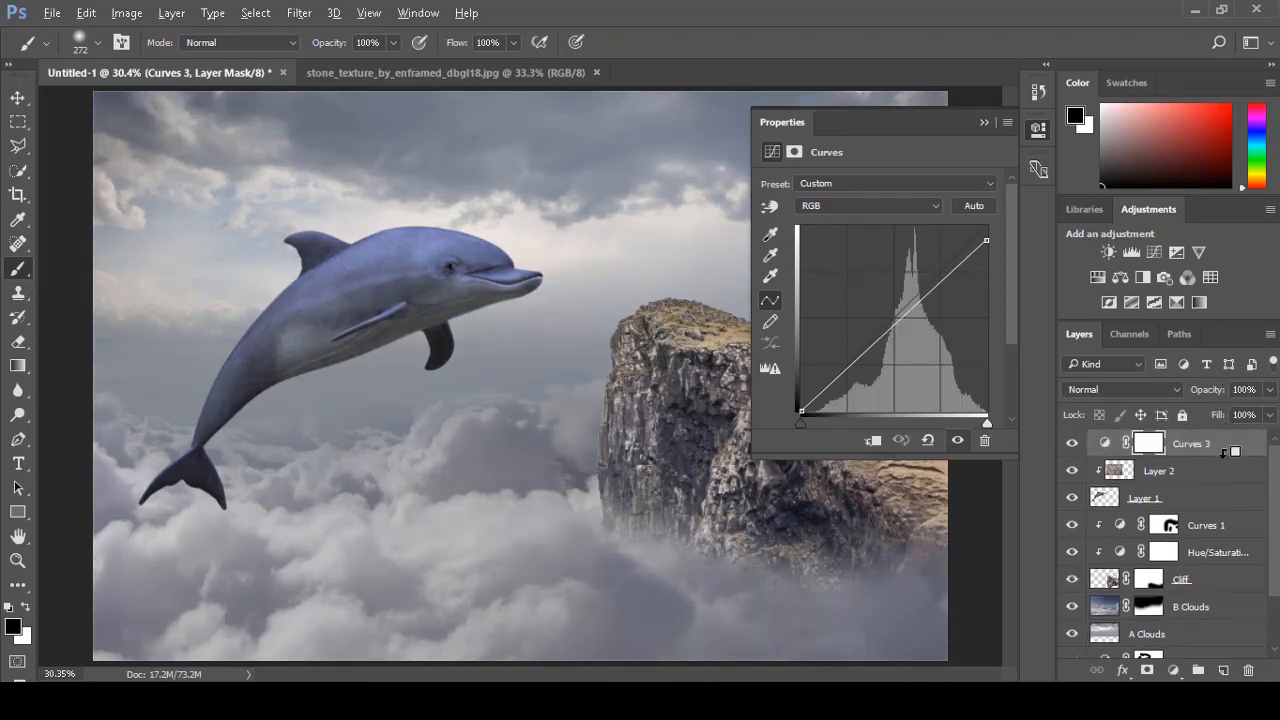
alt+click(1227, 450)
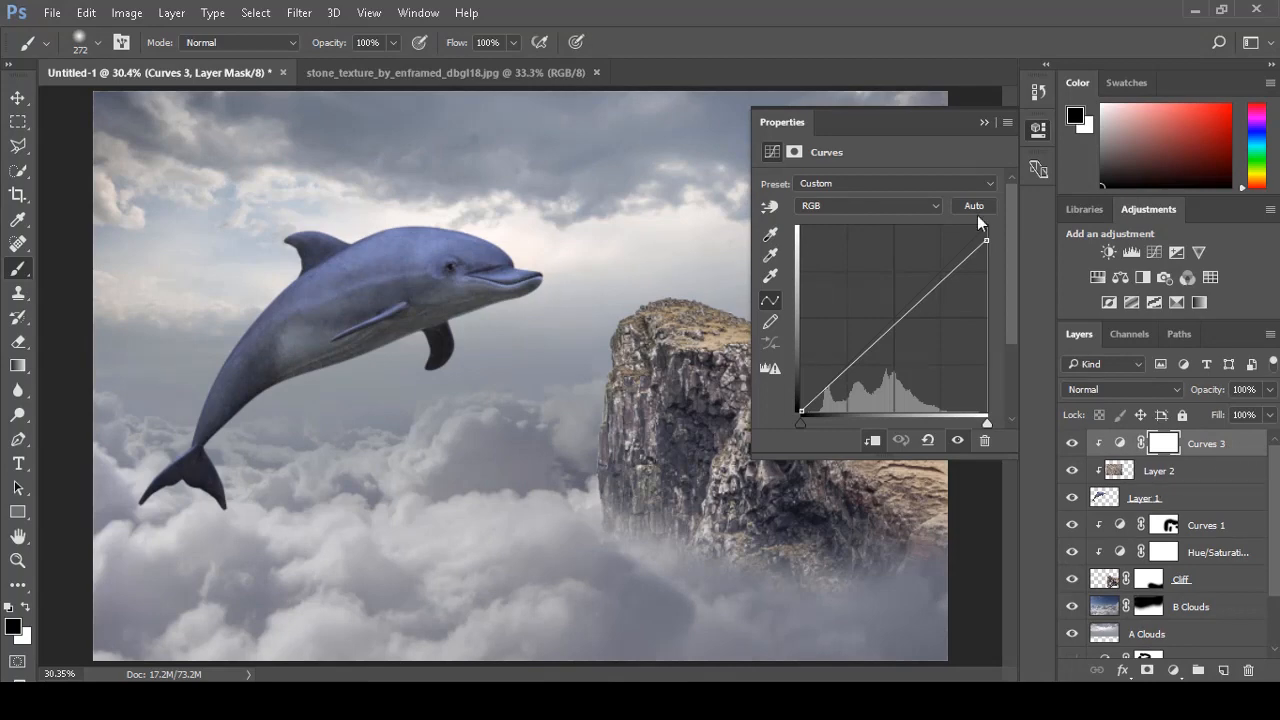
Lower the Curves 3 highlight point slightly more and paint black on its mask along the dolphin's lit head and back.
drag(987, 240, 986, 244)
click(984, 124)
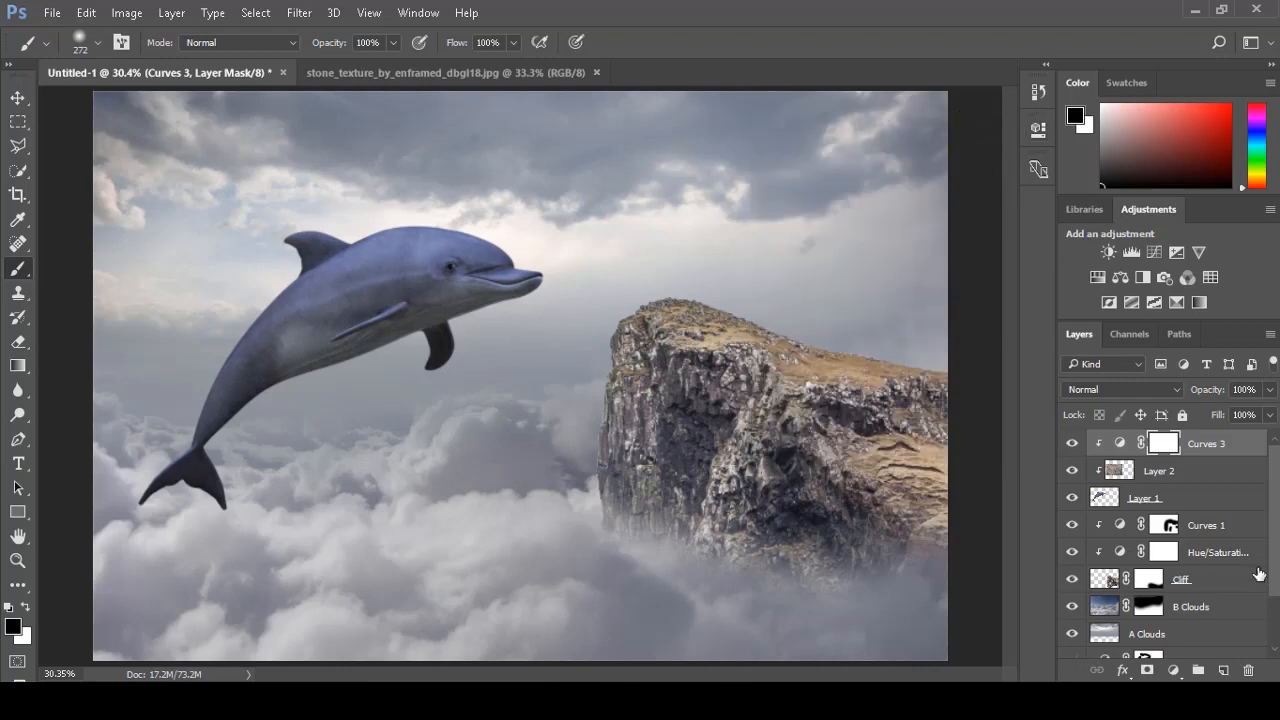
drag(496, 265, 520, 260)
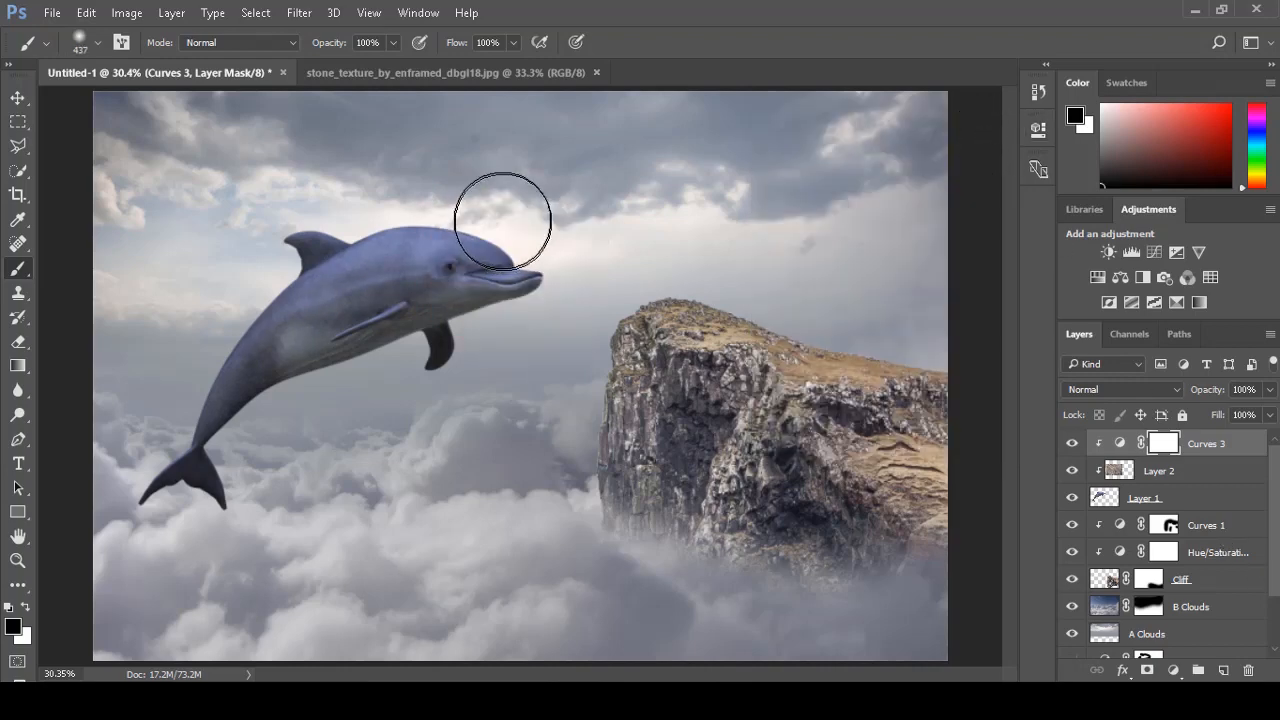
mouse_move(461, 206)
mouse_down()
mouse_move(384, 184)
mouse_move(315, 200)
mouse_move(240, 309)
mouse_move(251, 288)
mouse_move(163, 387)
mouse_move(125, 511)
mouse_move(259, 524)
mouse_move(257, 467)
mouse_move(284, 423)
mouse_move(416, 370)
mouse_move(513, 366)
mouse_move(531, 319)
mouse_up()
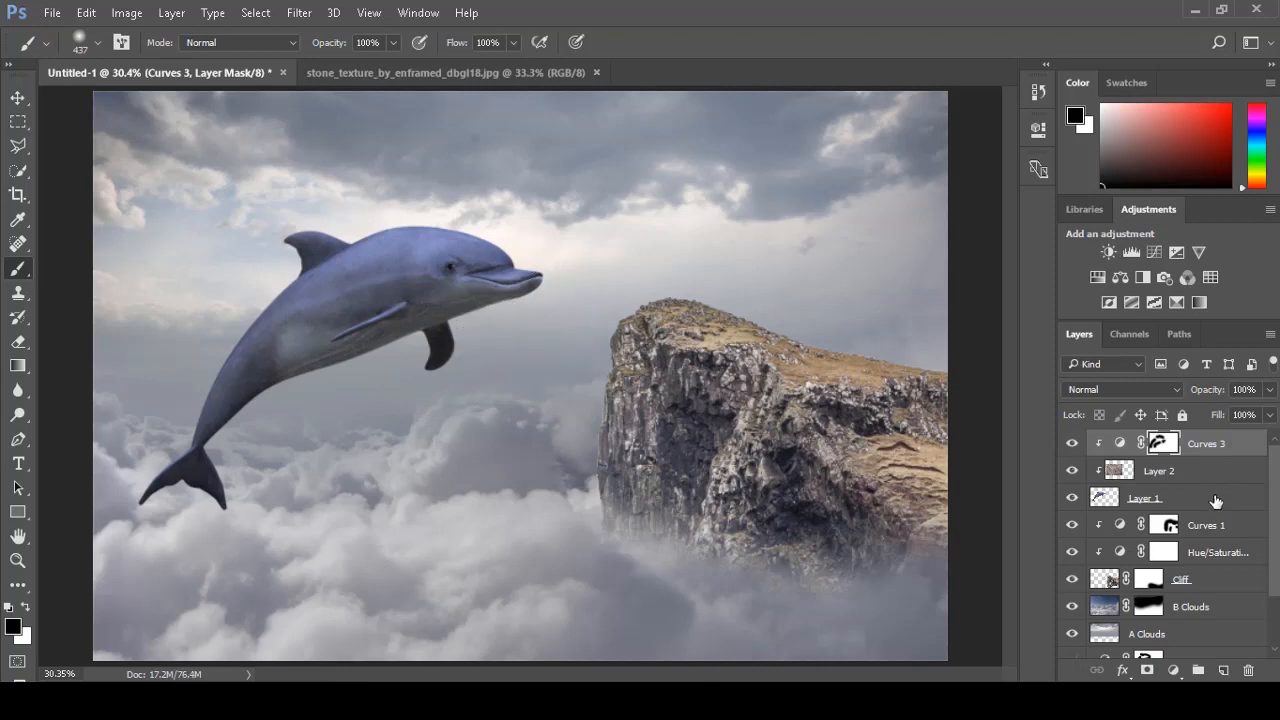
Add a Hue/Saturation adjustment clipped to the dolphin with Saturation at -30, and compare before and after.
click(1174, 670)
click(1202, 442)
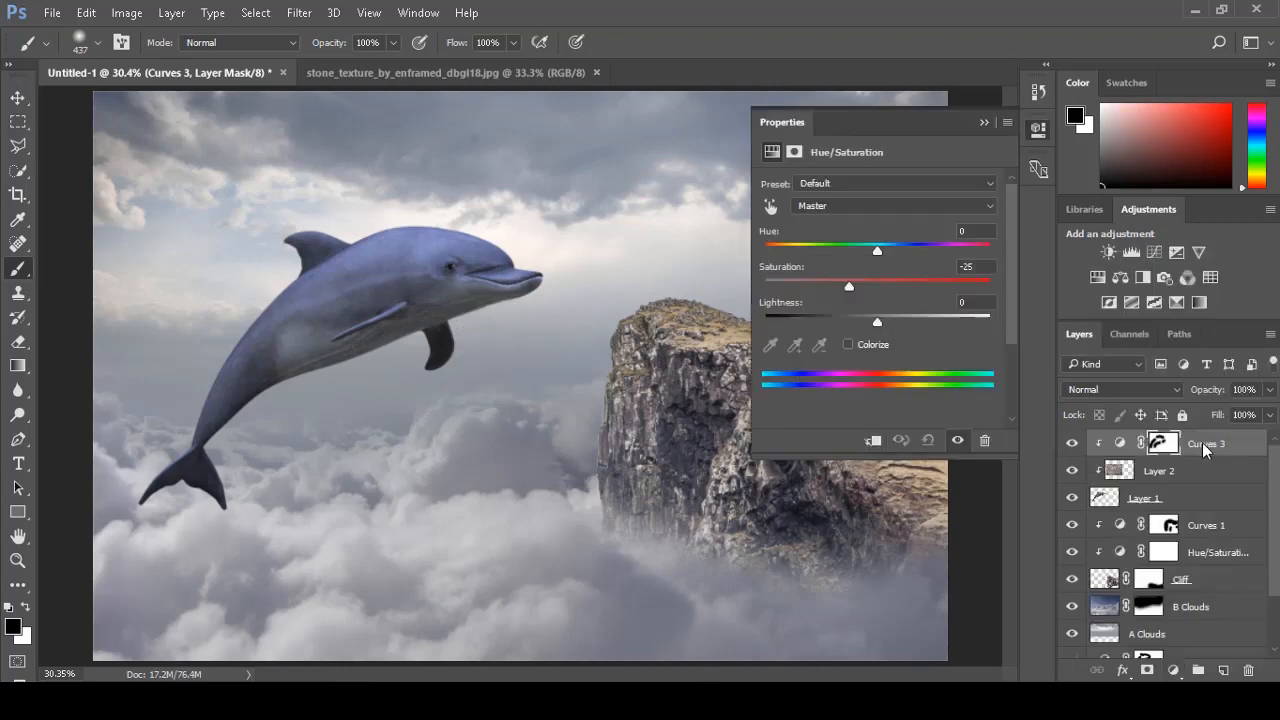
alt+click(1213, 458)
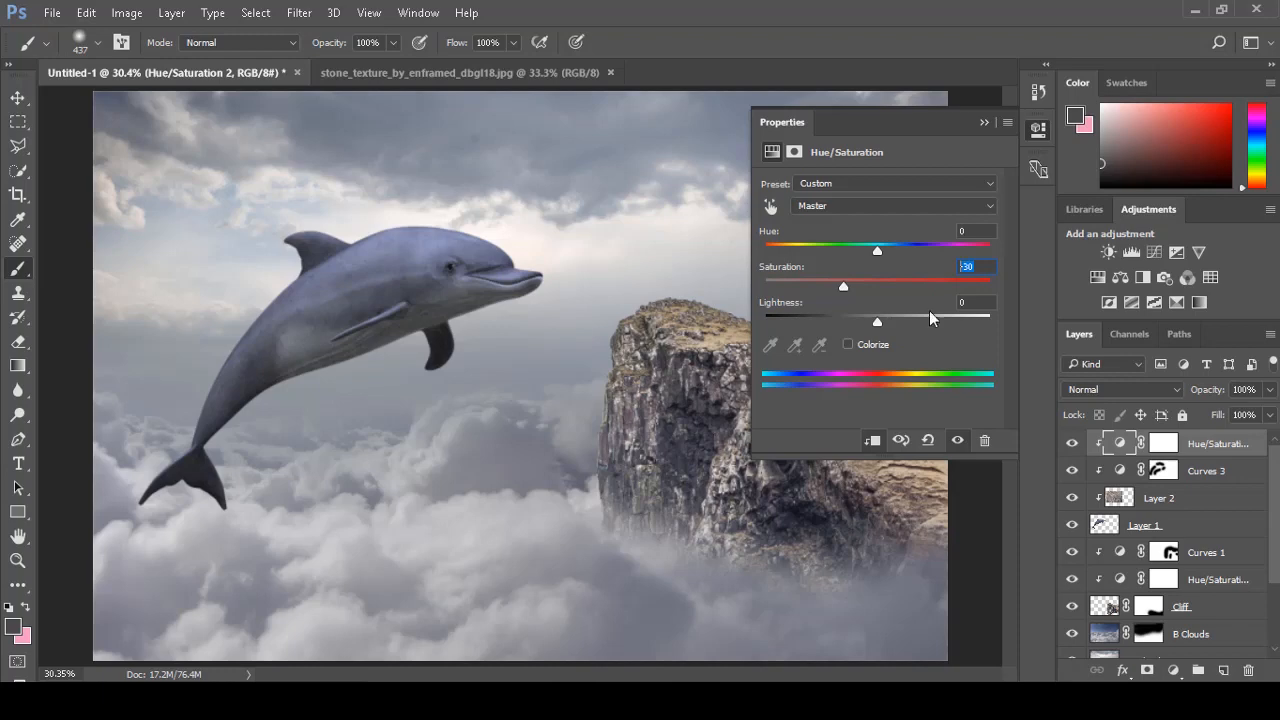
click(985, 123)
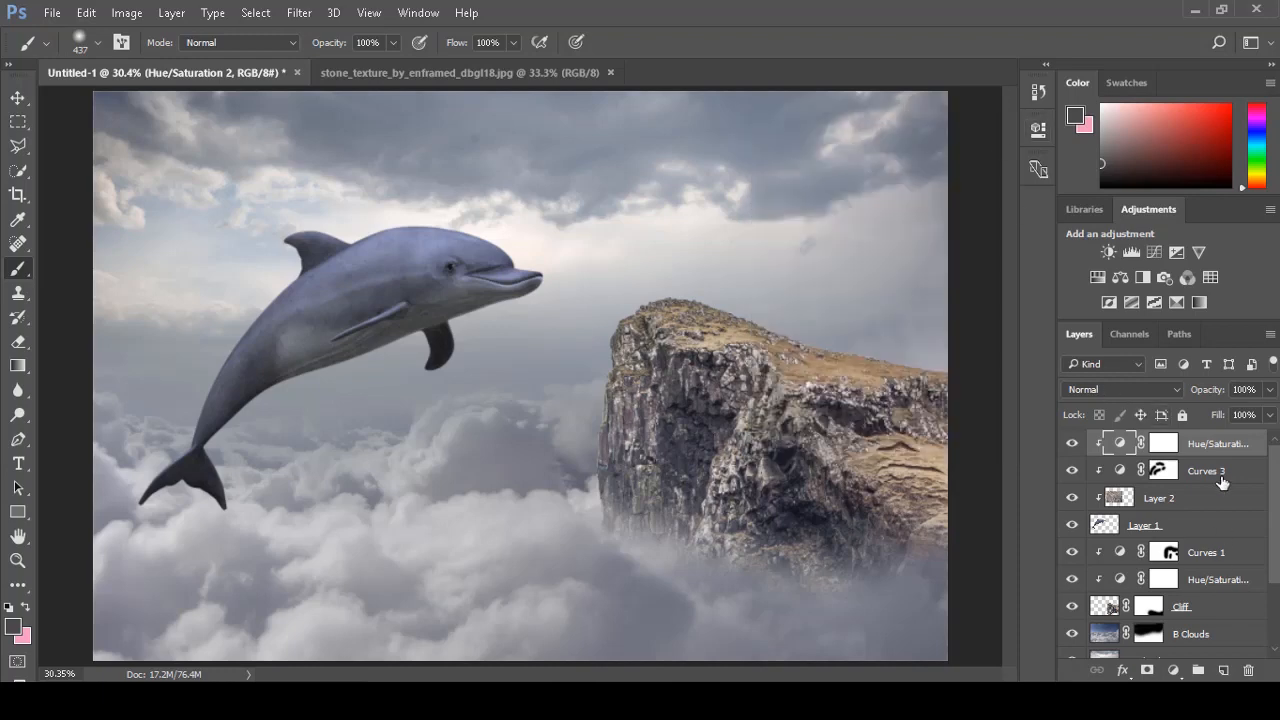
click(1073, 443)
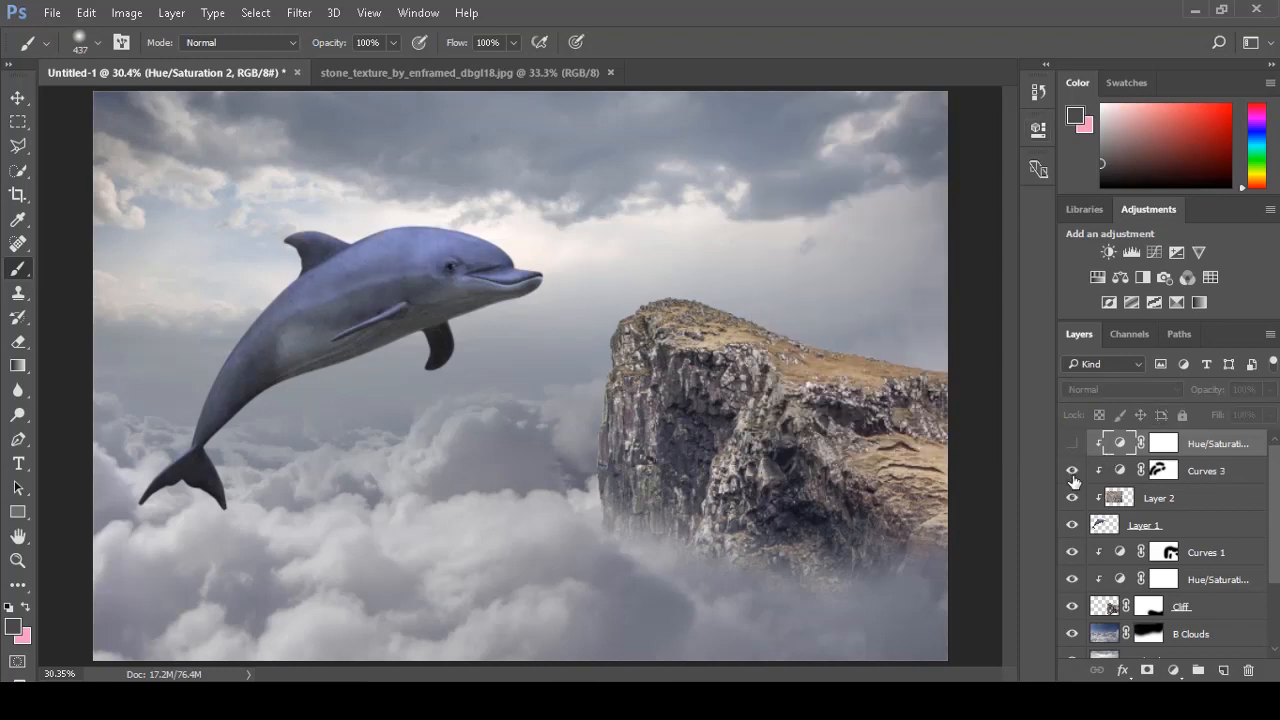
click(1074, 445)
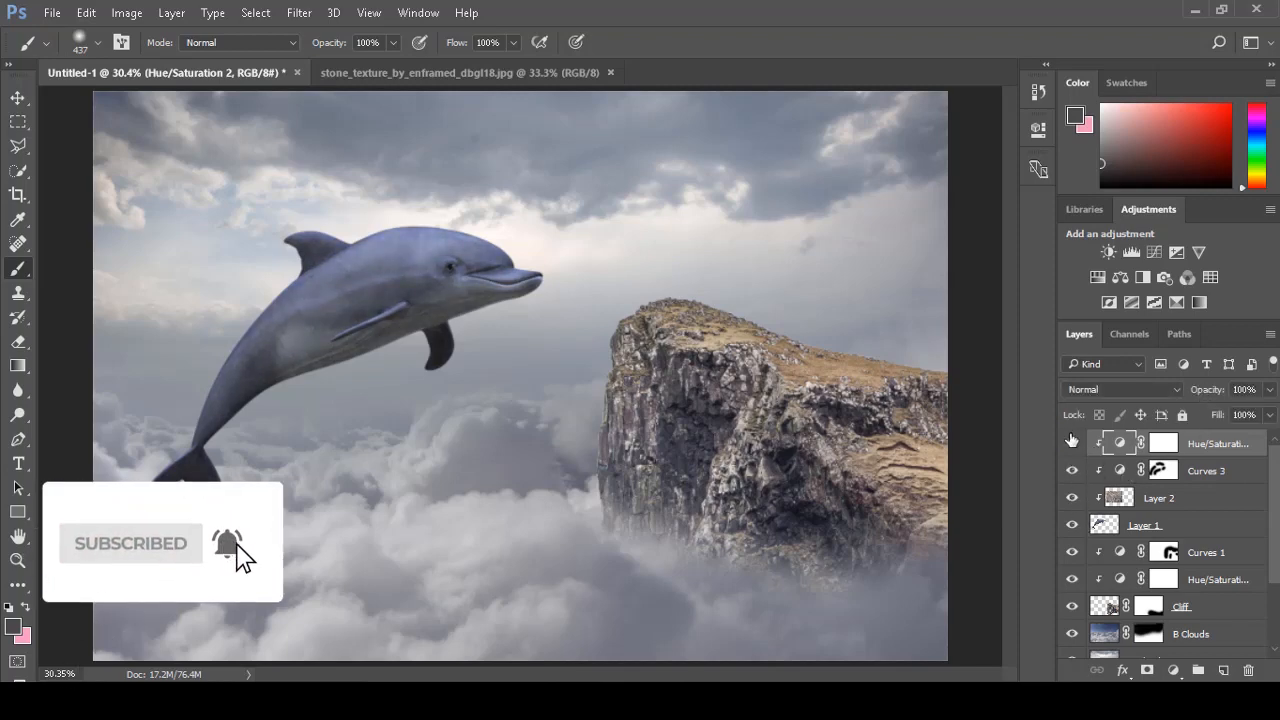
click(1072, 445)
click(1074, 449)
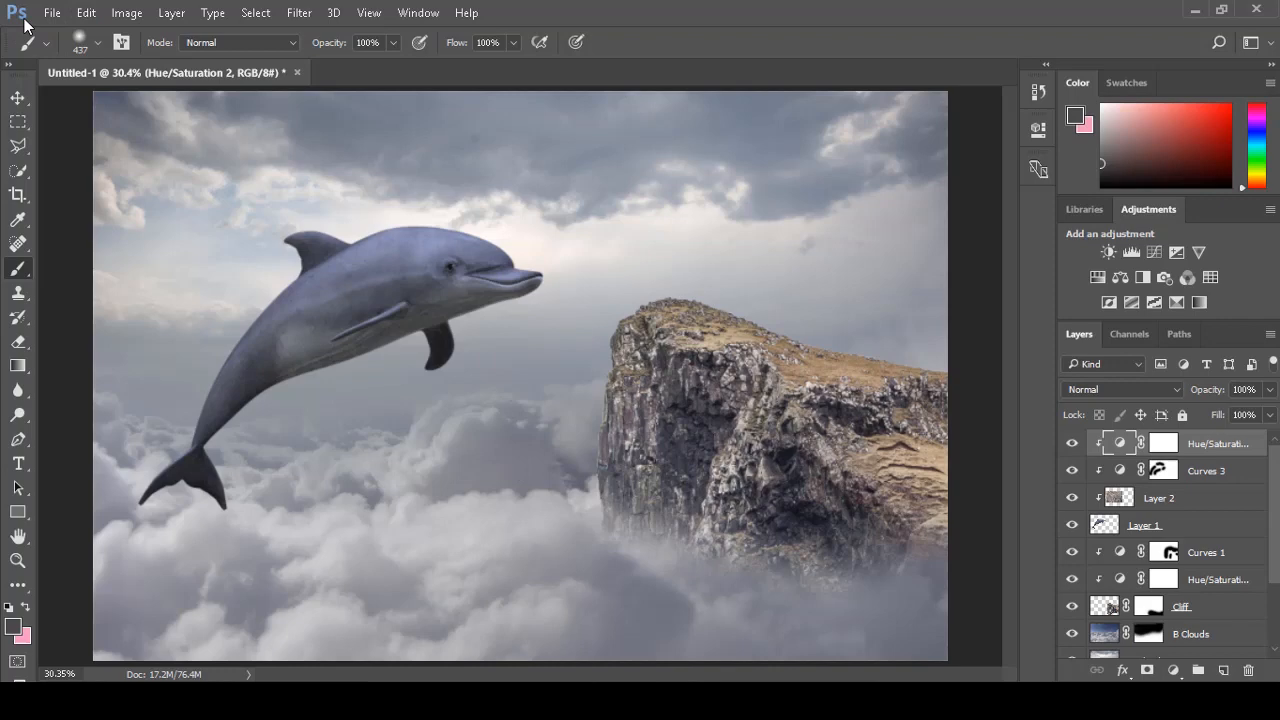
Open the stock image red_riding_hood___stock_model_reference_8_by_faestock_dcbb4jk.jpg.
click(52, 12)
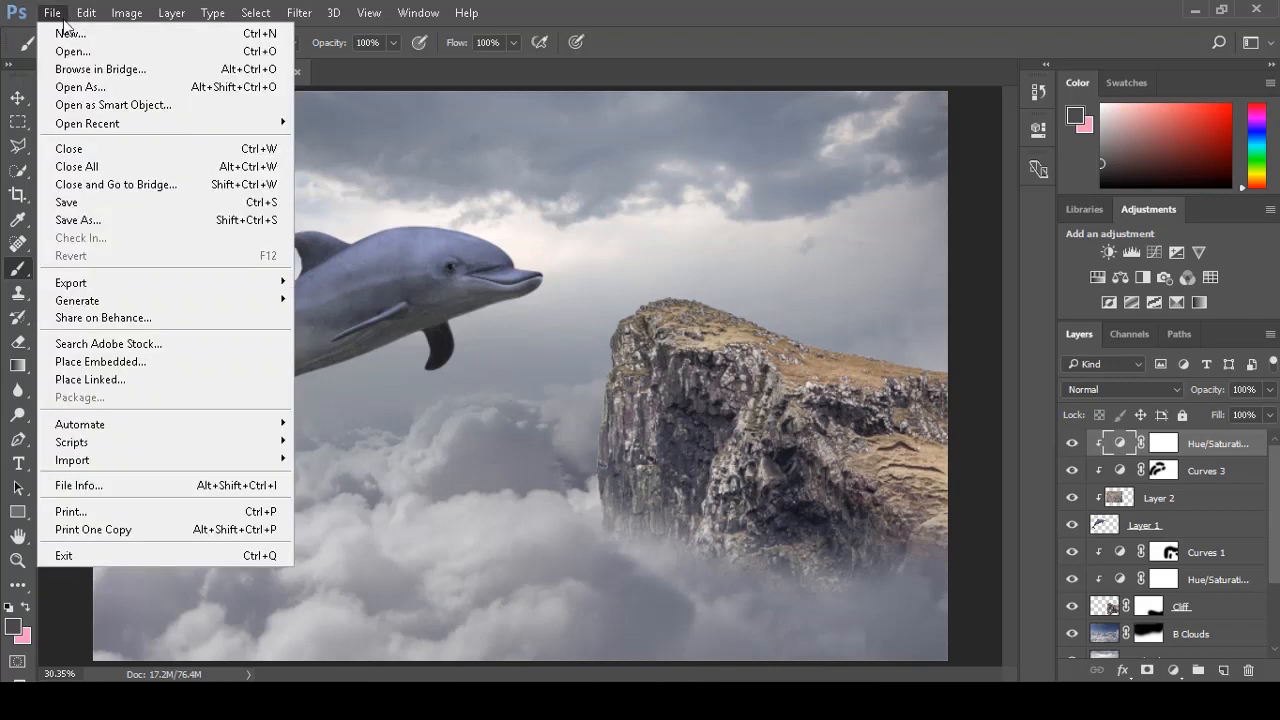
click(94, 49)
double_click(630, 212)
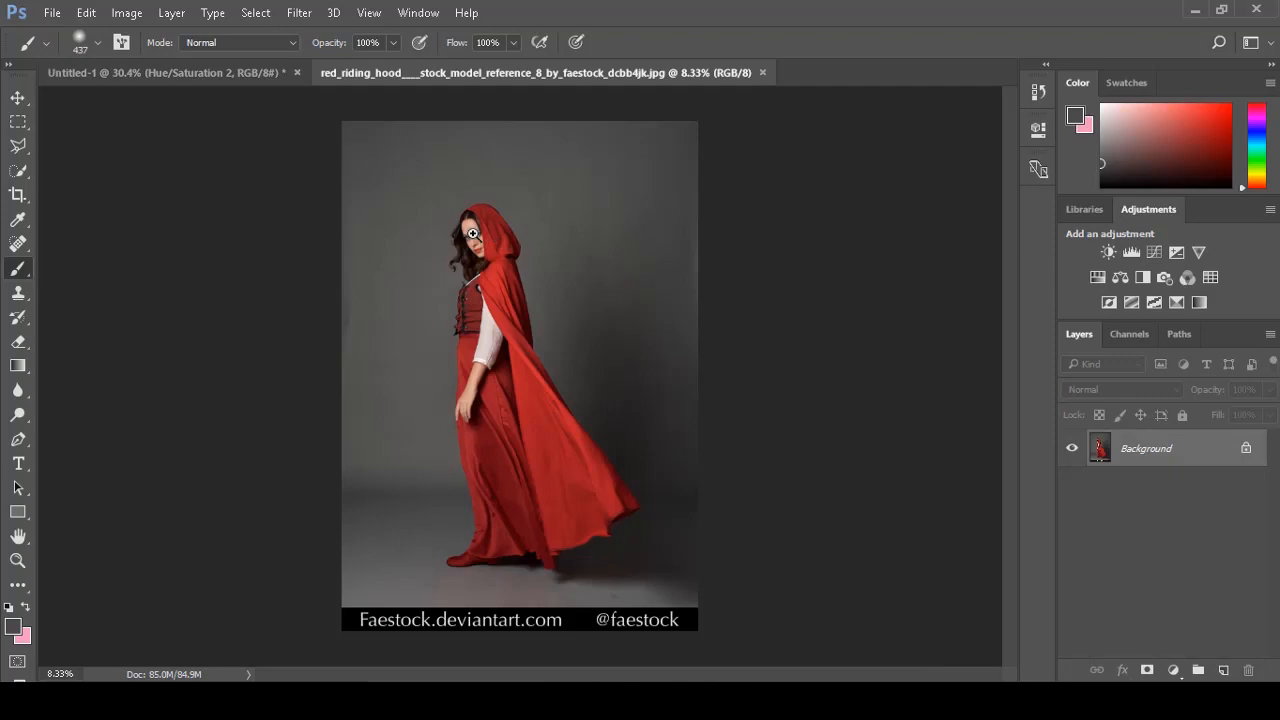
Select the woman's red hood and cape down to the hem with the Quick Selection tool.
drag(474, 234, 589, 216)
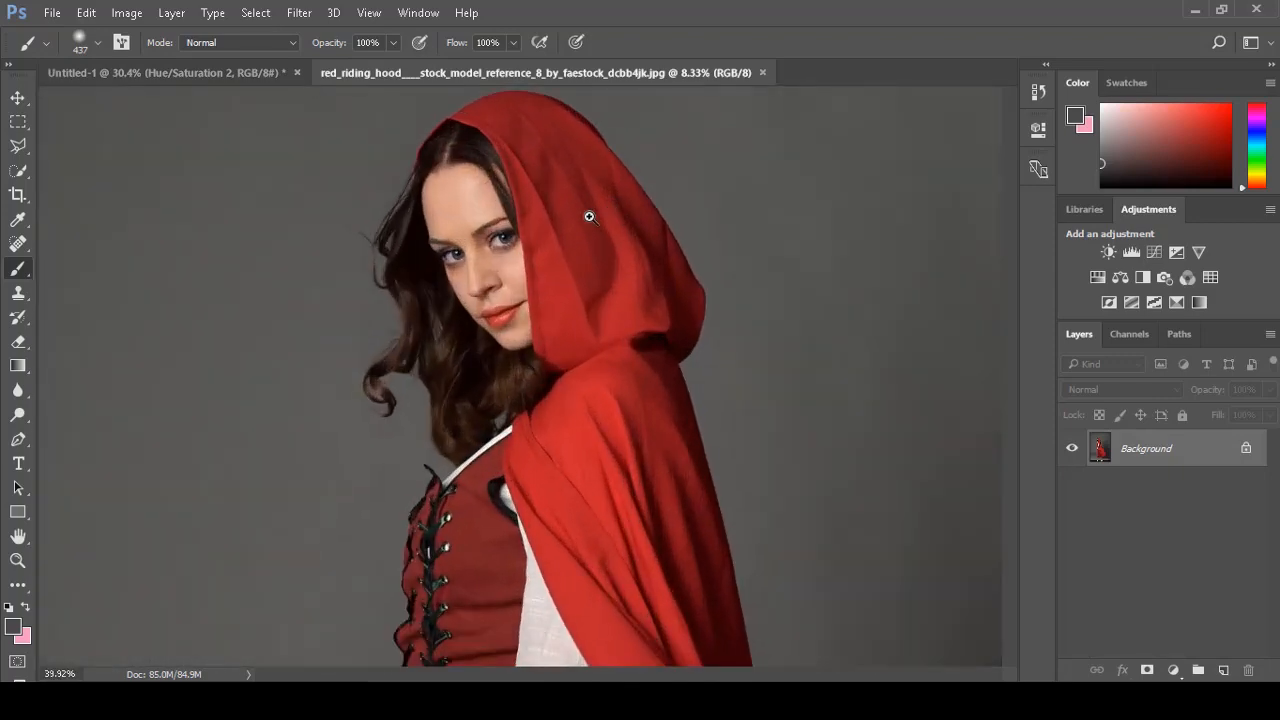
mouse_move(460, 169)
mouse_down()
mouse_move(503, 167)
mouse_move(432, 354)
mouse_up()
click(18, 171)
click(566, 280)
mouse_move(586, 543)
mouse_down()
mouse_move(566, 280)
mouse_move(530, 540)
mouse_up()
mouse_move(687, 655)
mouse_down()
mouse_move(592, 219)
mouse_move(451, 86)
mouse_up()
mouse_move(640, 260)
mouse_down()
mouse_move(780, 530)
mouse_move(614, 374)
mouse_up()
mouse_move(697, 446)
mouse_down()
mouse_move(651, 411)
mouse_move(980, 225)
mouse_up()
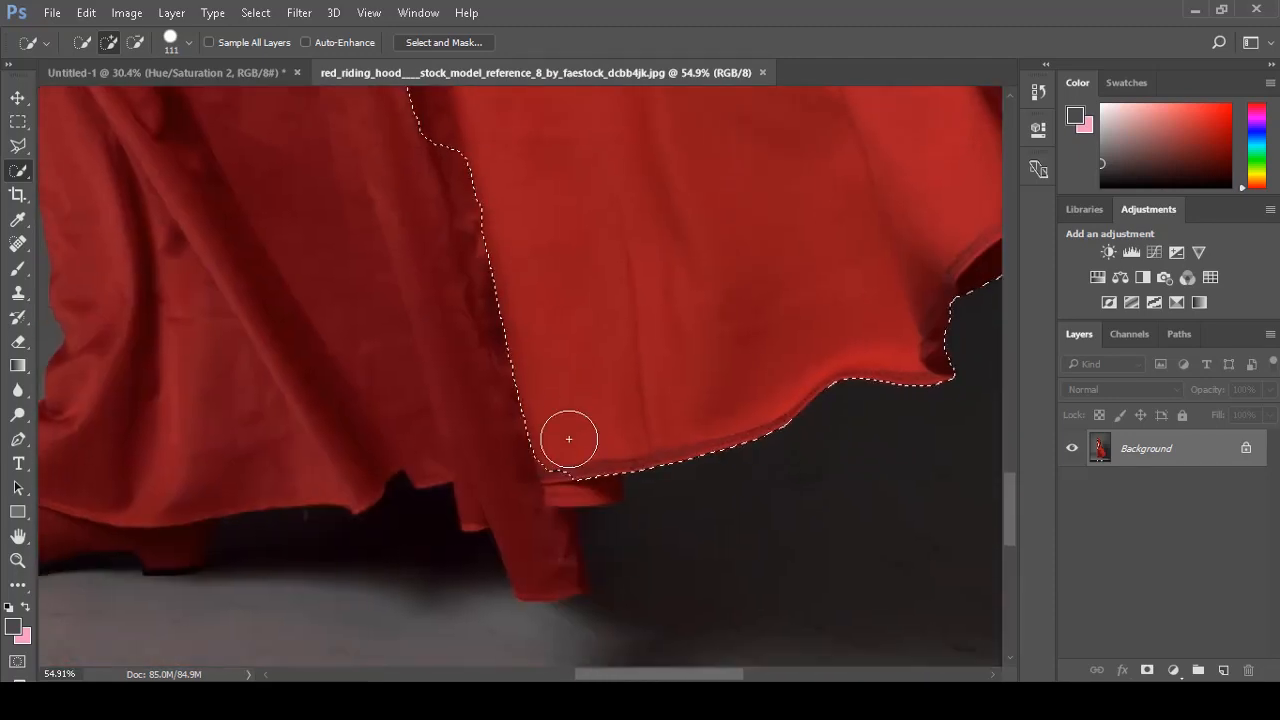
Add the lower skirt, its trailing hem and the red shoe to the selection.
drag(569, 439, 560, 580)
drag(514, 363, 596, 363)
alt+right_click(417, 369)
click(417, 369)
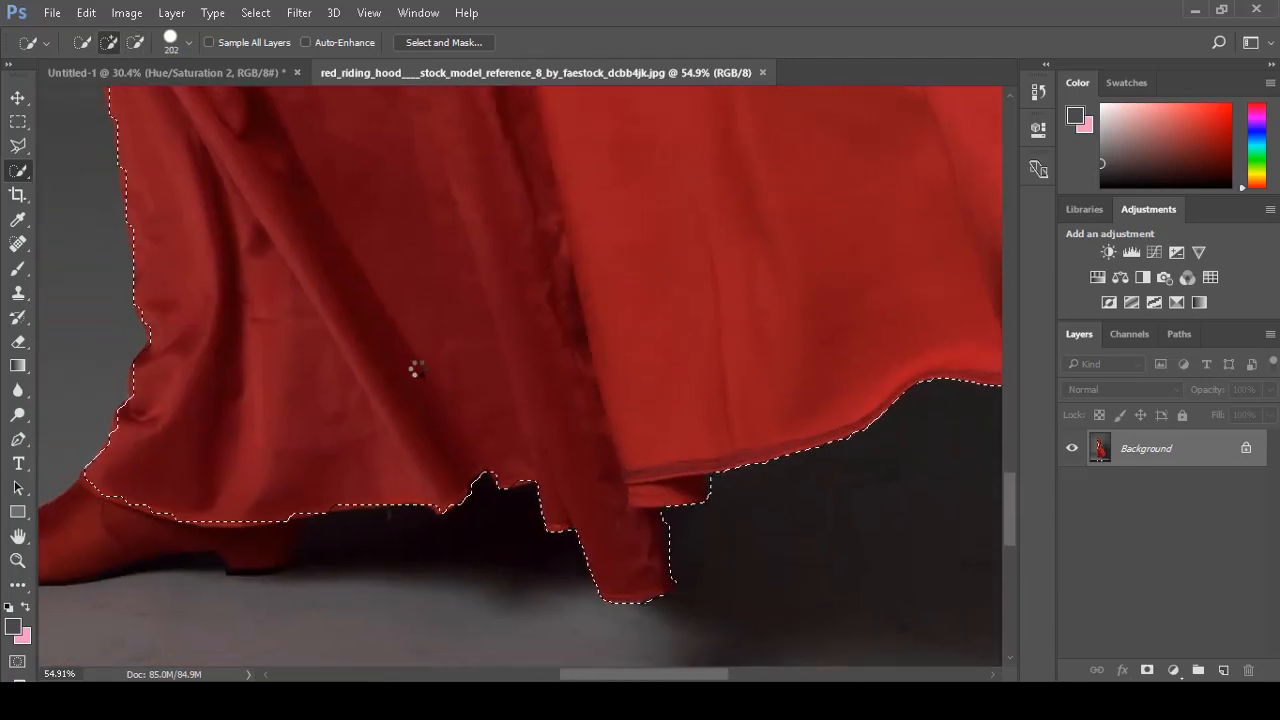
drag(141, 510, 363, 454)
mouse_move(363, 454)
mouse_down()
mouse_move(454, 473)
mouse_move(466, 449)
mouse_up()
Refine the selection around the loose curls and the hair beside the woman's face, reducing the brush to 14 px.
drag(466, 150, 536, 640)
drag(450, 140, 514, 455)
drag(514, 180, 480, 491)
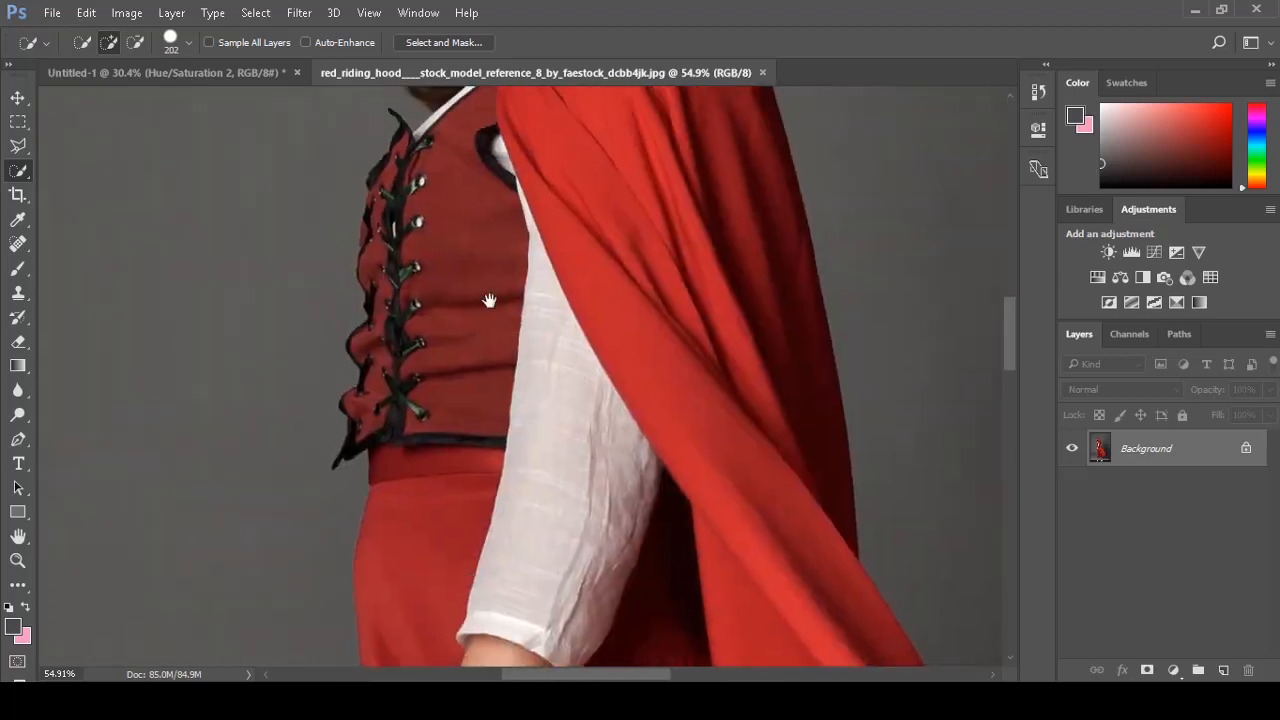
drag(489, 300, 474, 624)
drag(350, 240, 394, 236)
alt+right_click(421, 294)
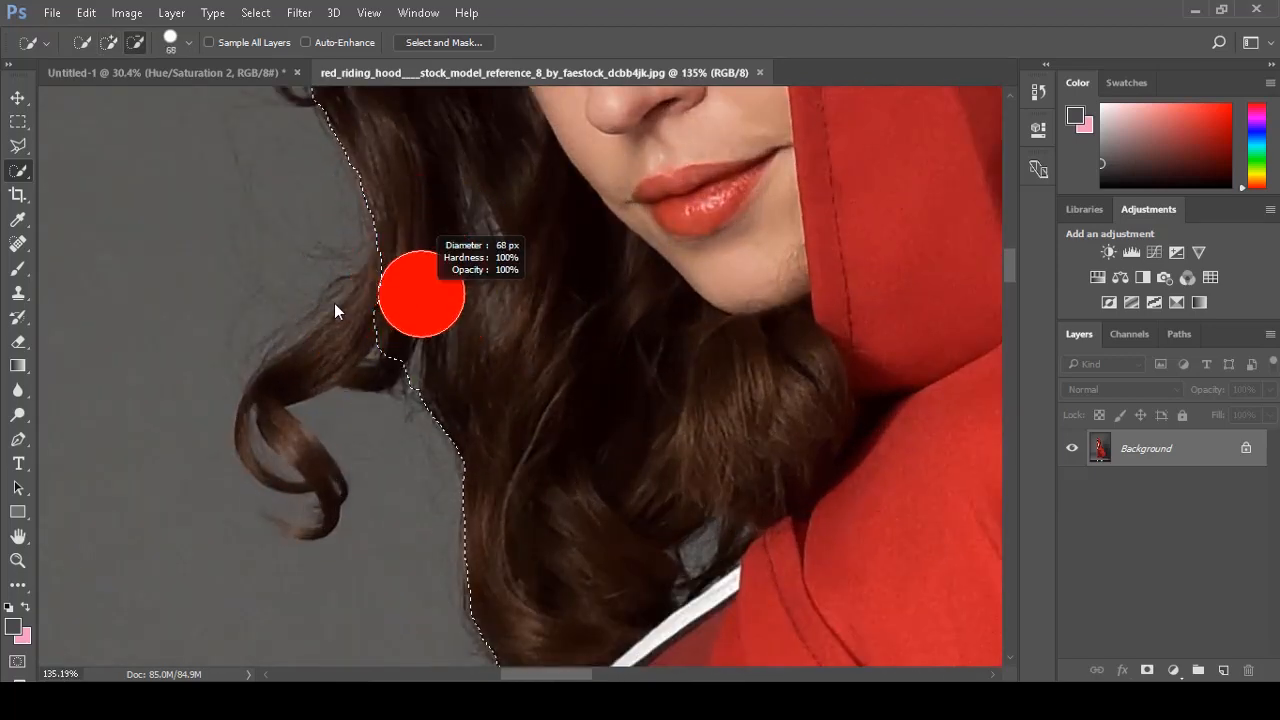
mouse_move(371, 349)
mouse_down()
mouse_move(295, 429)
mouse_move(308, 475)
mouse_move(279, 426)
mouse_move(327, 527)
mouse_move(292, 485)
mouse_move(325, 530)
mouse_move(296, 529)
mouse_move(359, 487)
mouse_move(335, 509)
mouse_up()
alt+right_click(286, 423)
key(space)
drag(481, 222, 523, 525)
drag(409, 186, 430, 337)
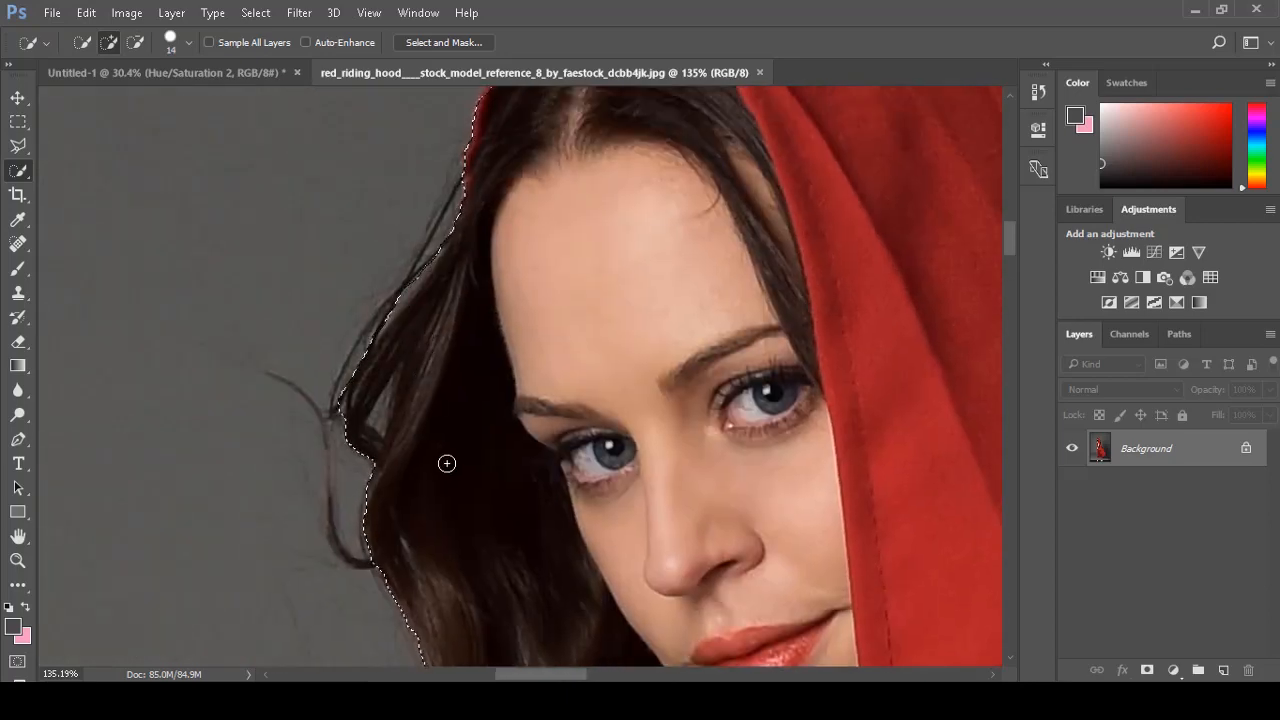
Add the hood's front edge above the woman's hair to the selection.
key(space)
drag(581, 241, 517, 462)
scroll(541, 220, up, 4)
click(529, 222)
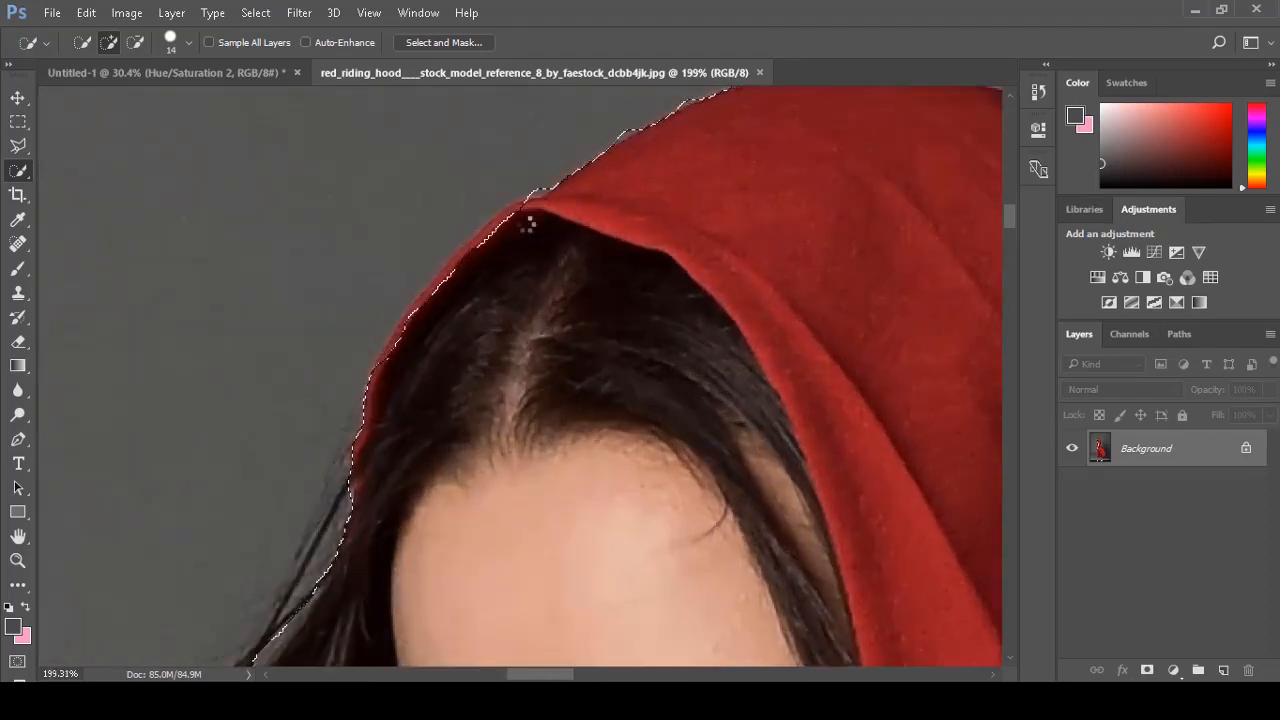
click(497, 238)
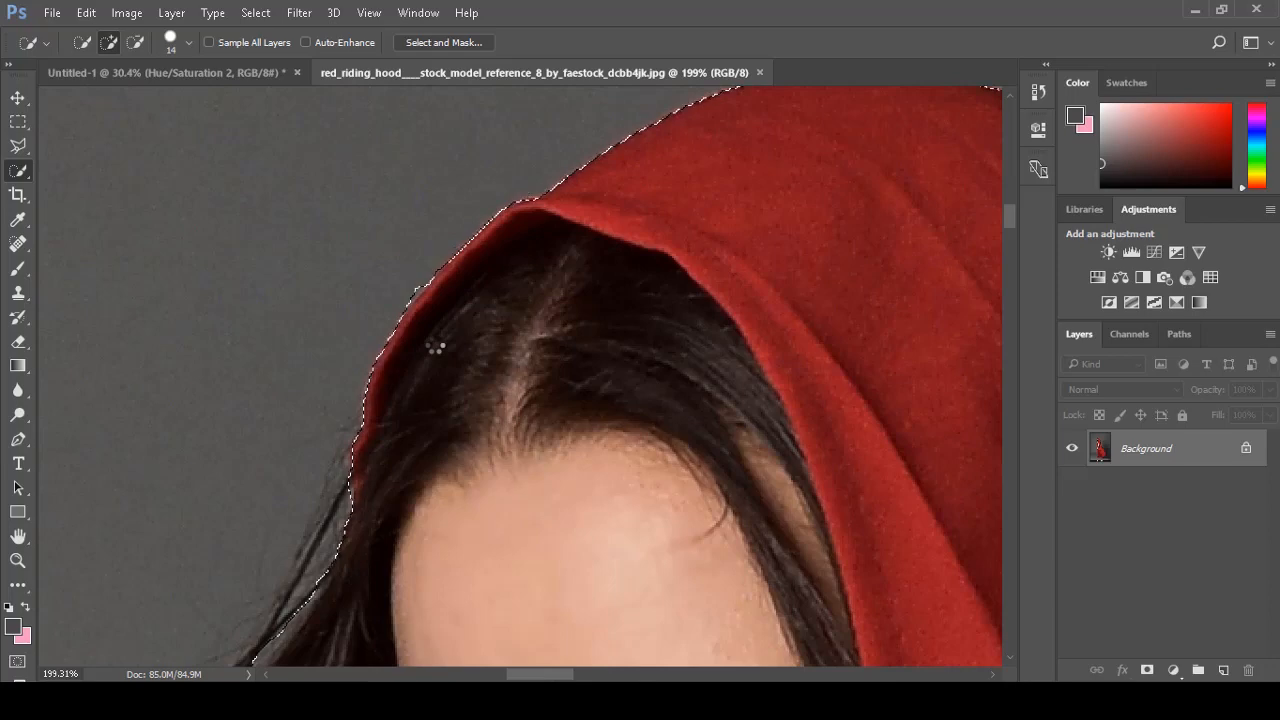
Subtract the background strip along the loose hair beside the hood and forehead from the selection with the Polygonal Lasso tool.
click(18, 145)
right_click(18, 145)
click(110, 165)
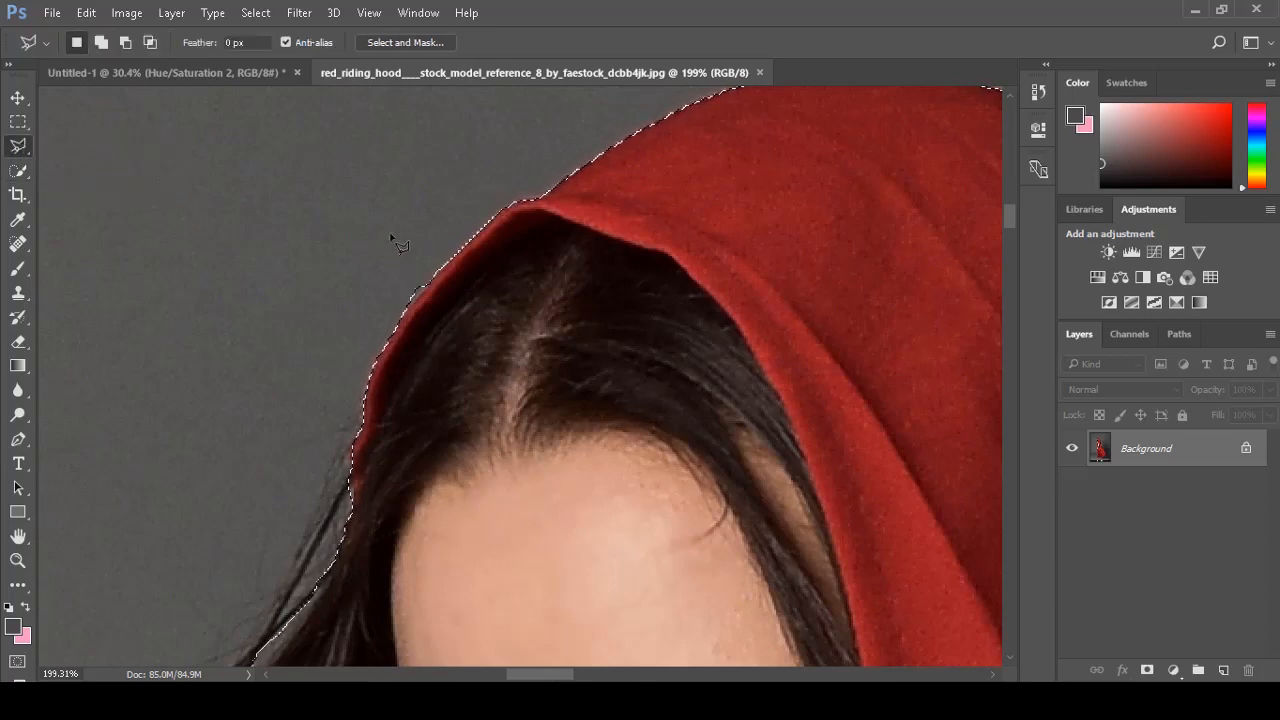
scroll(398, 244, up, 2)
scroll(410, 330, up, 3)
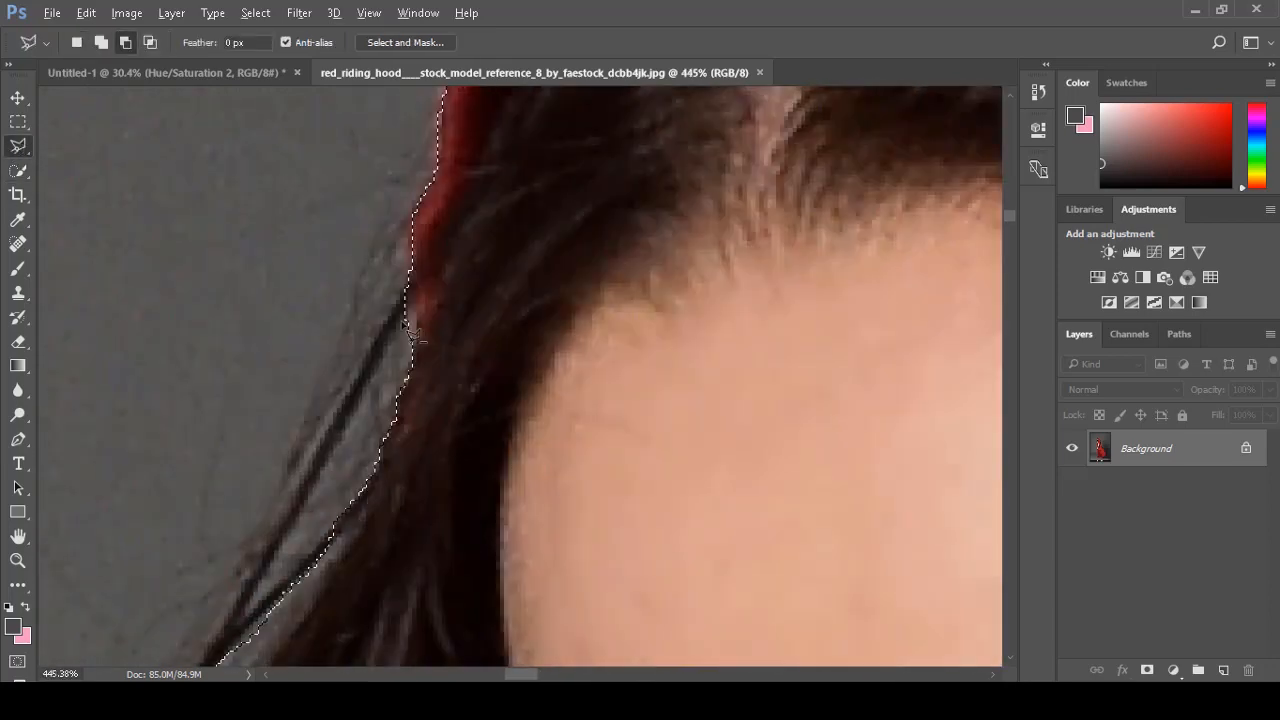
click(411, 355)
click(303, 331)
scroll(297, 297, down, 6)
drag(291, 378, 429, 171)
scroll(430, 190, up, 5)
click(469, 111)
click(468, 160)
click(366, 291)
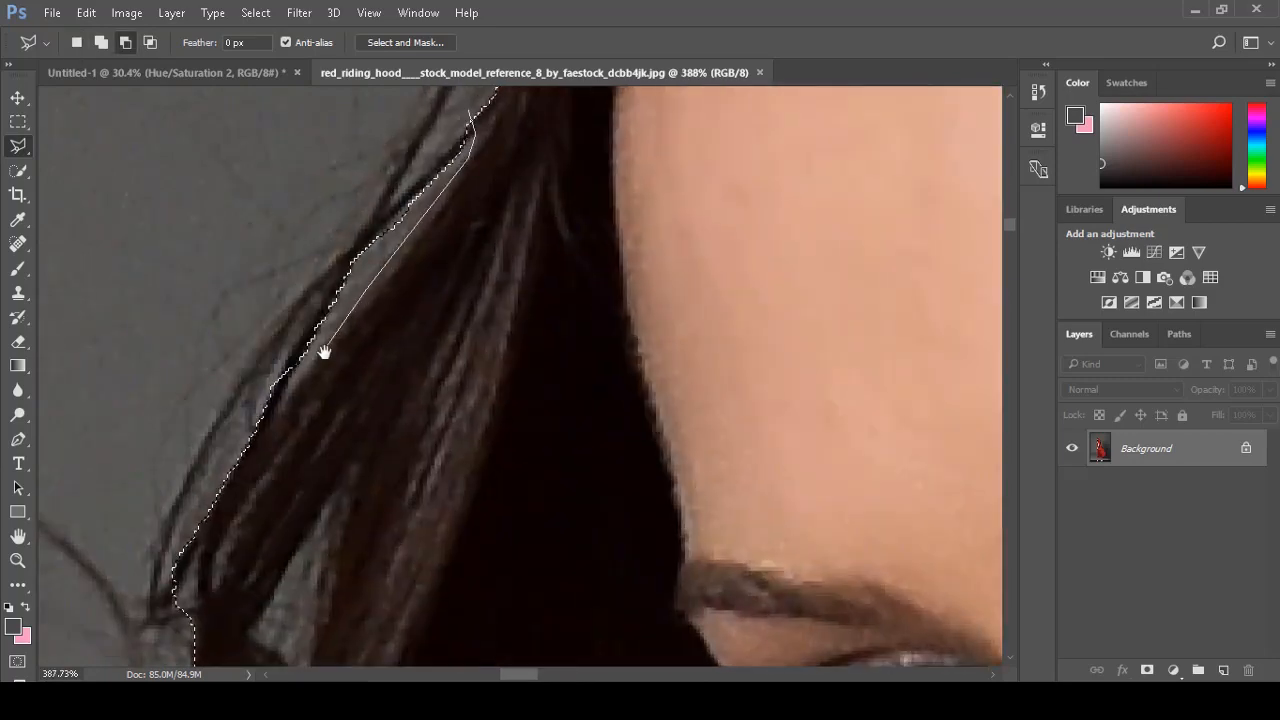
drag(324, 352, 434, 204)
click(322, 366)
drag(290, 440, 358, 268)
click(365, 285)
drag(386, 130, 371, 525)
click(291, 434)
Subtract the pocket of grey background enclosed by the hooked tip of the loose curl from the selection.
scroll(476, 257, down, 3)
mouse_move(476, 257)
mouse_down()
mouse_move(494, 353)
mouse_move(534, 90)
mouse_up()
drag(530, 610, 438, 305)
drag(449, 417, 420, 120)
drag(520, 655, 498, 233)
drag(278, 356, 386, 356)
alt+click(242, 335)
click(298, 340)
click(390, 321)
click(425, 357)
click(440, 446)
click(405, 498)
click(249, 474)
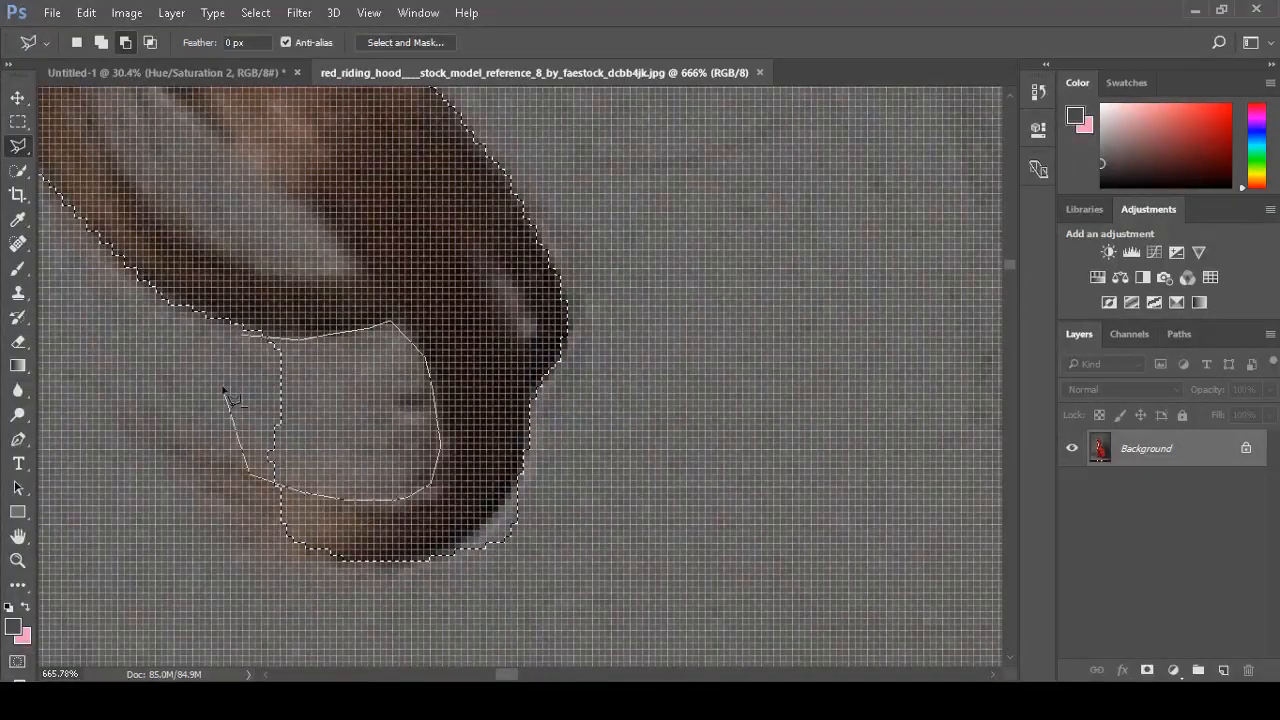
click(242, 335)
Add the bodice's pointed black upper tip and the black edge below it to the selection with the Polygonal Lasso.
drag(242, 335, 333, 602)
scroll(337, 229, down, 15)
mouse_move(439, 266)
mouse_down()
mouse_move(443, 320)
mouse_move(436, 208)
mouse_up()
scroll(500, 423, up, 12)
shift+click(499, 421)
scroll(455, 386, up, 5)
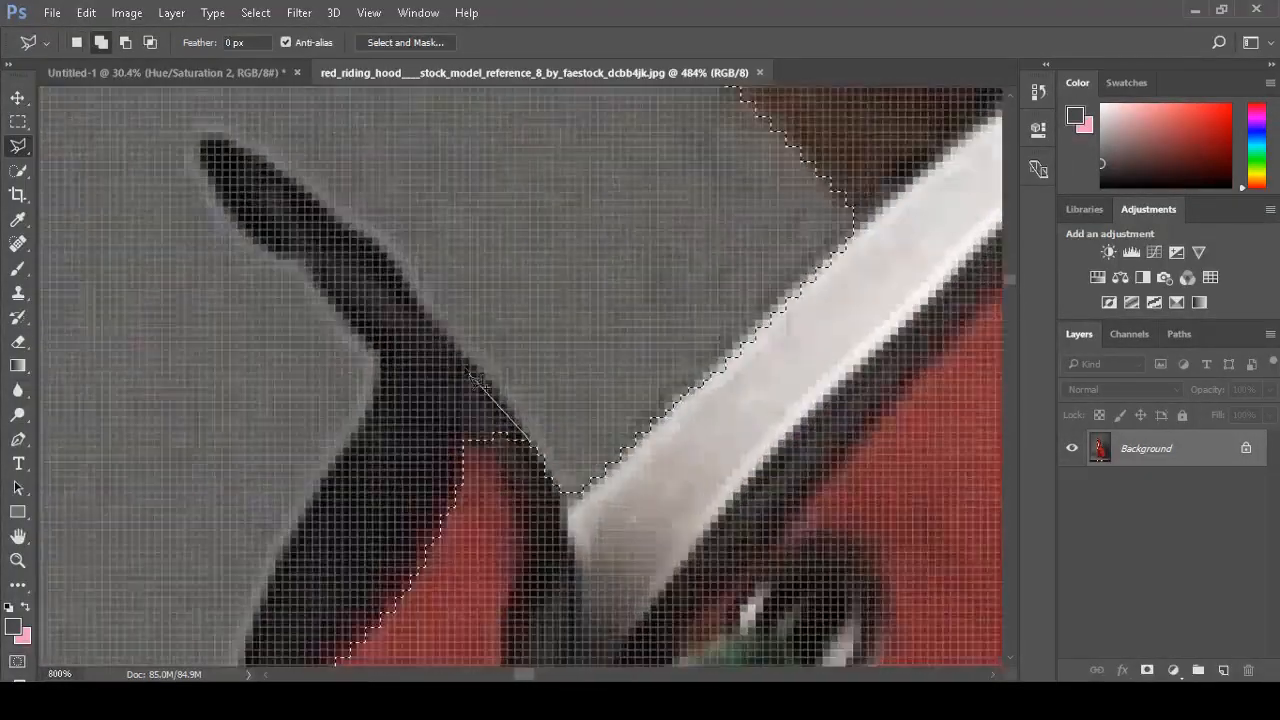
click(300, 190)
click(247, 158)
click(204, 141)
click(208, 194)
click(242, 226)
click(302, 264)
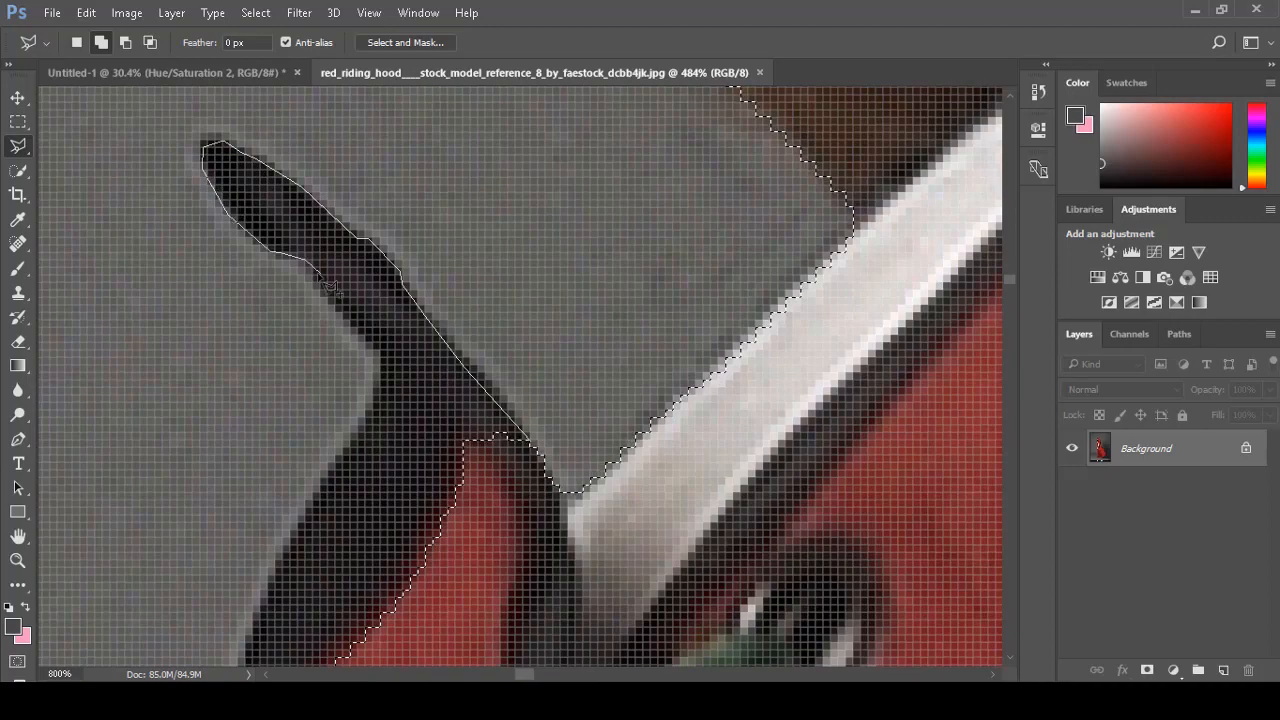
click(378, 349)
drag(380, 420, 501, 135)
click(452, 192)
click(371, 382)
click(329, 509)
click(520, 583)
double_click(714, 397)
scroll(720, 377, down, 12)
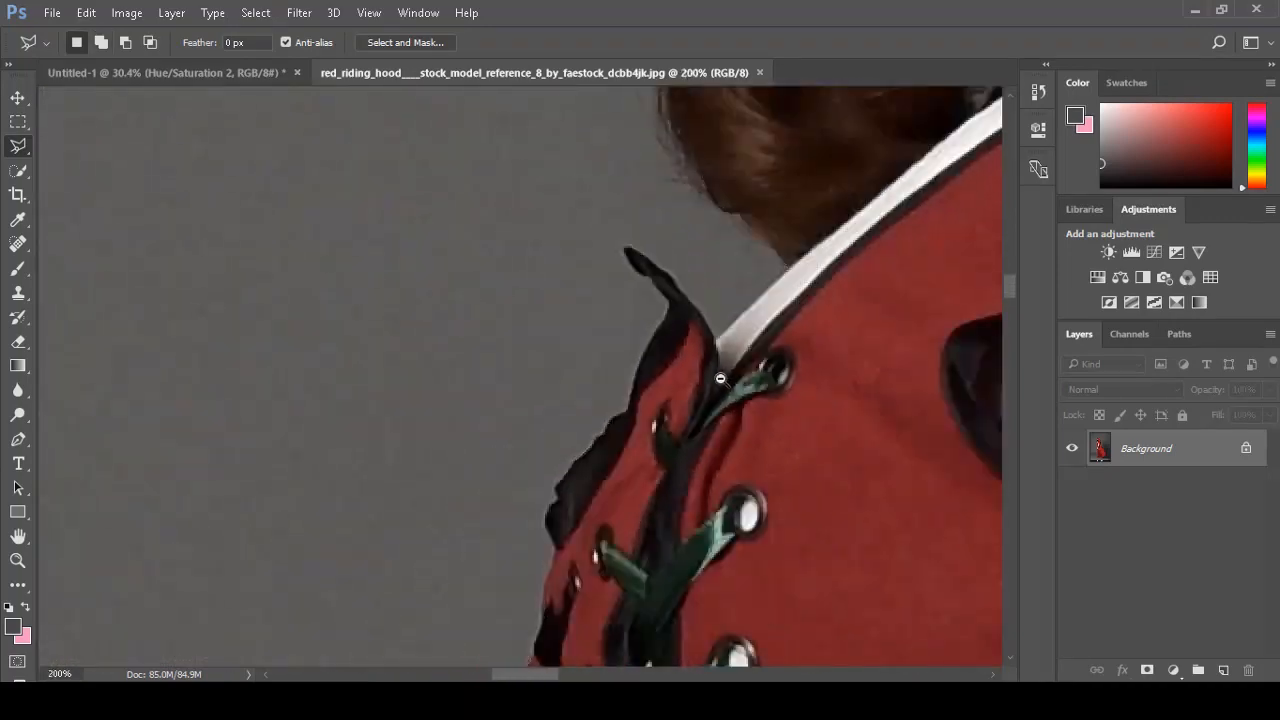
Add the pointed black tip at the bodice's lower front corner to the selection.
scroll(586, 519, up, 3)
scroll(586, 519, up, 10)
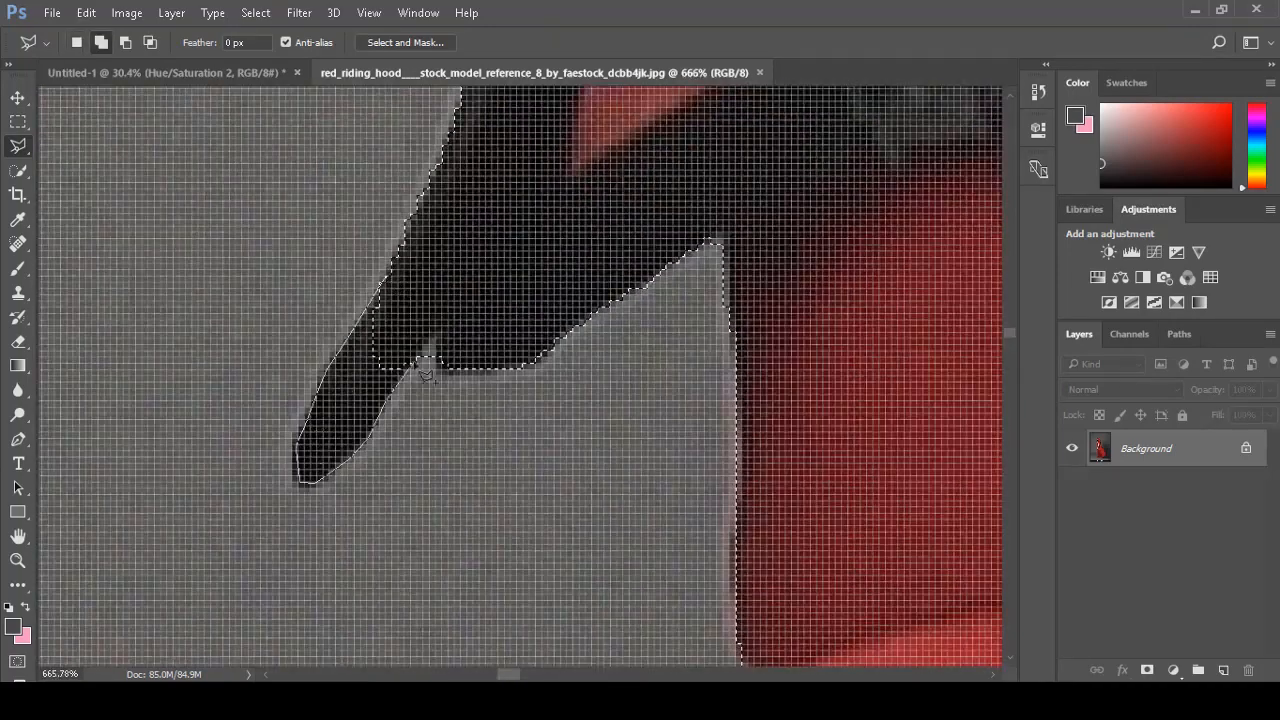
scroll(509, 334, up, 4)
scroll(600, 423, down, 14)
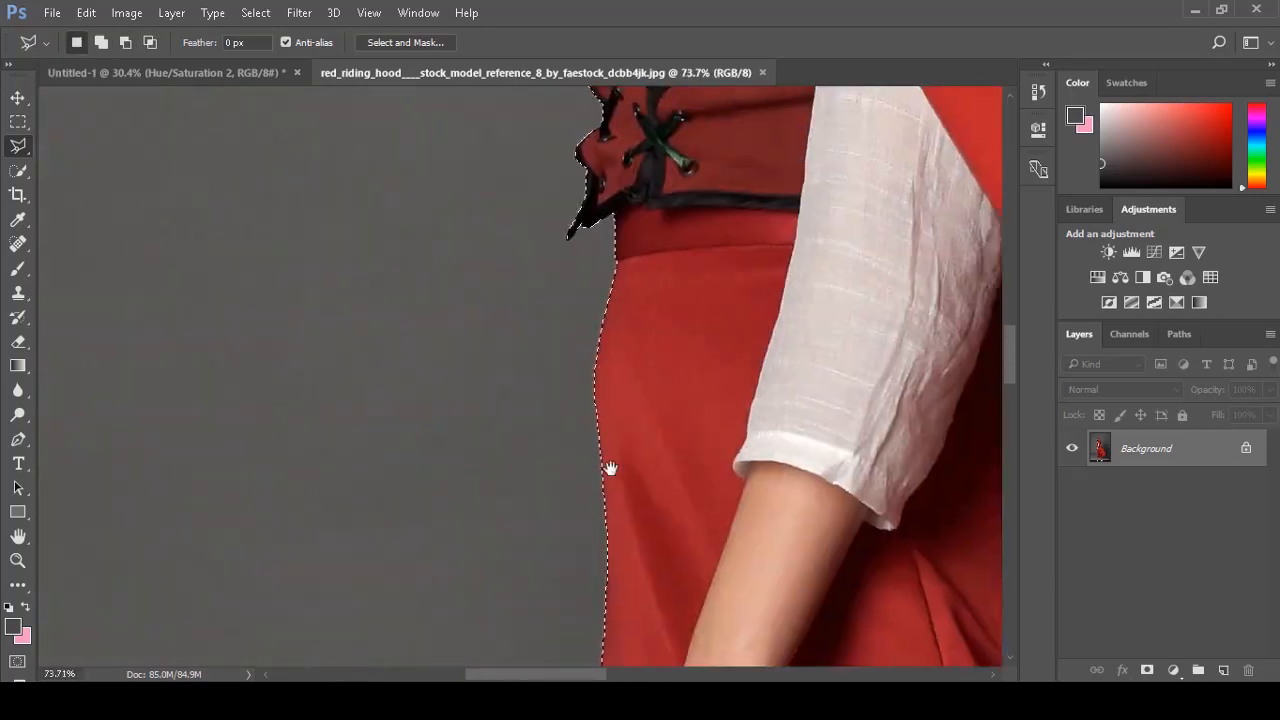
Subtract the dark shadow strip beneath the skirt's bottom hem from the selection with the Polygonal Lasso.
drag(609, 466, 648, 287)
scroll(648, 287, up, 5)
scroll(586, 371, up, 5)
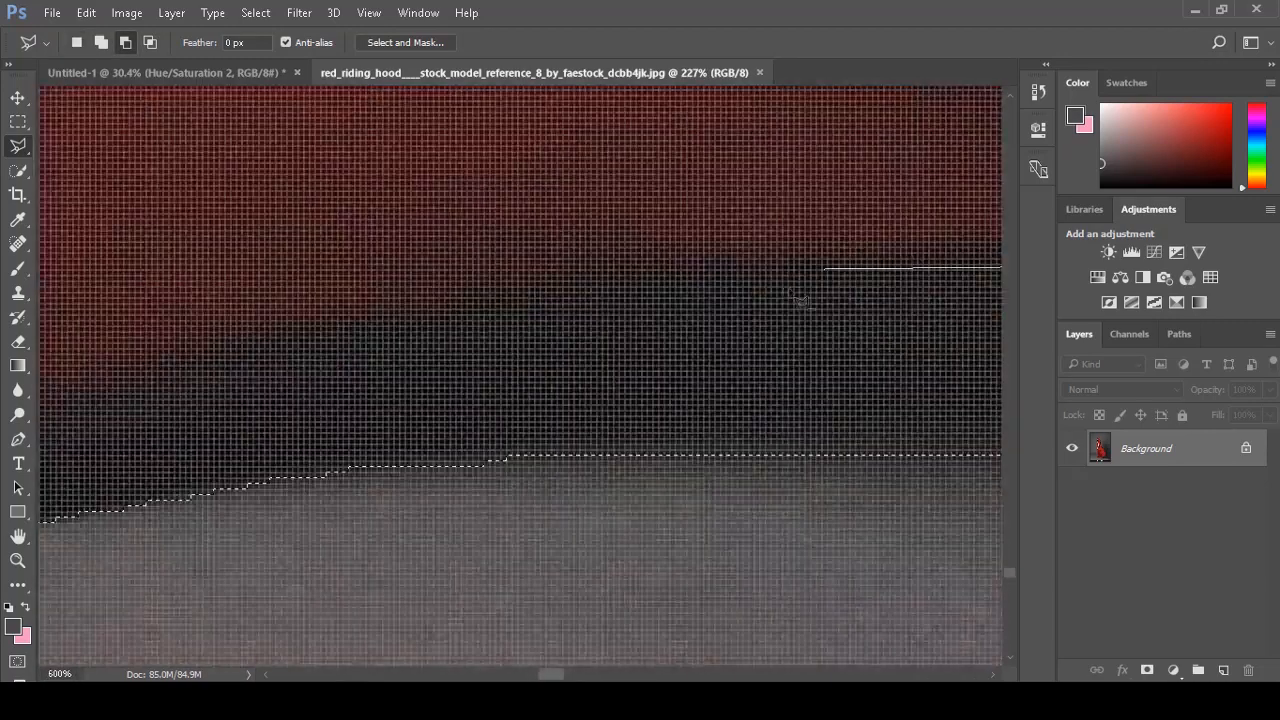
scroll(526, 315, down, 1)
click(566, 300)
click(400, 345)
drag(314, 414, 529, 326)
click(389, 351)
click(400, 456)
double_click(639, 557)
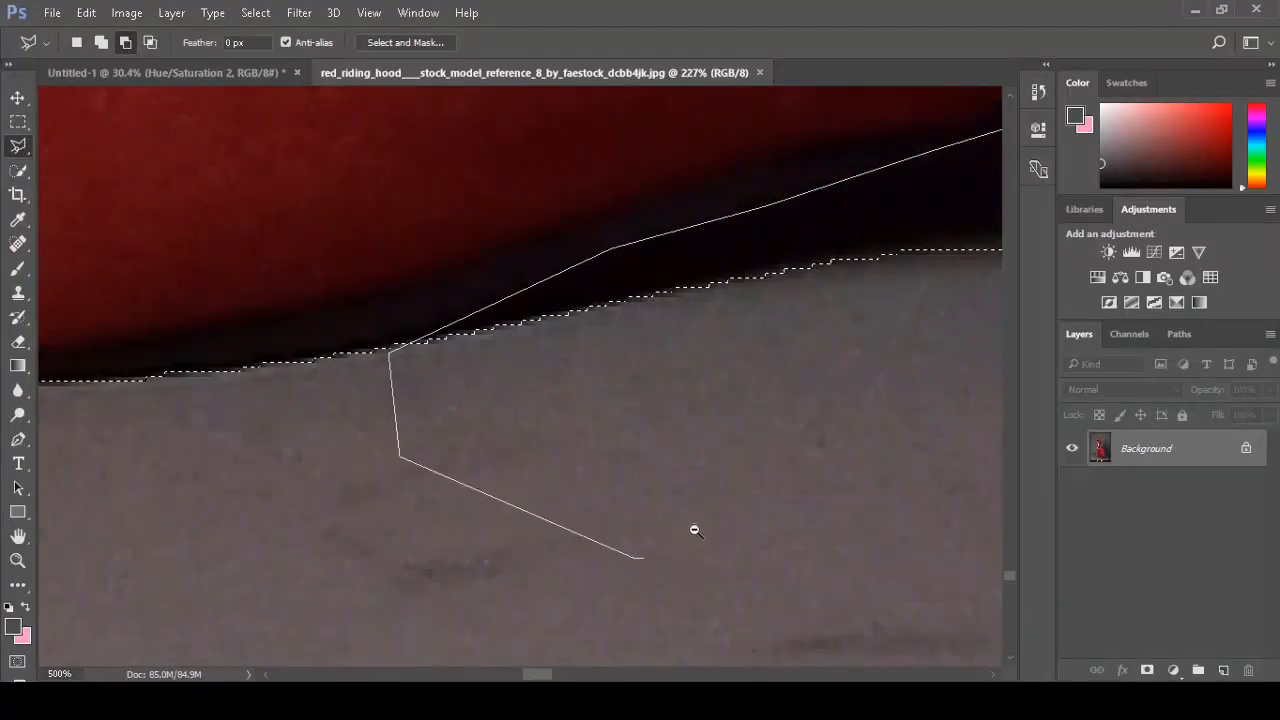
scroll(694, 529, down, 8)
Open the woman's selection in the Select and Mask workspace.
scroll(660, 263, up, 10)
scroll(466, 236, up, 3)
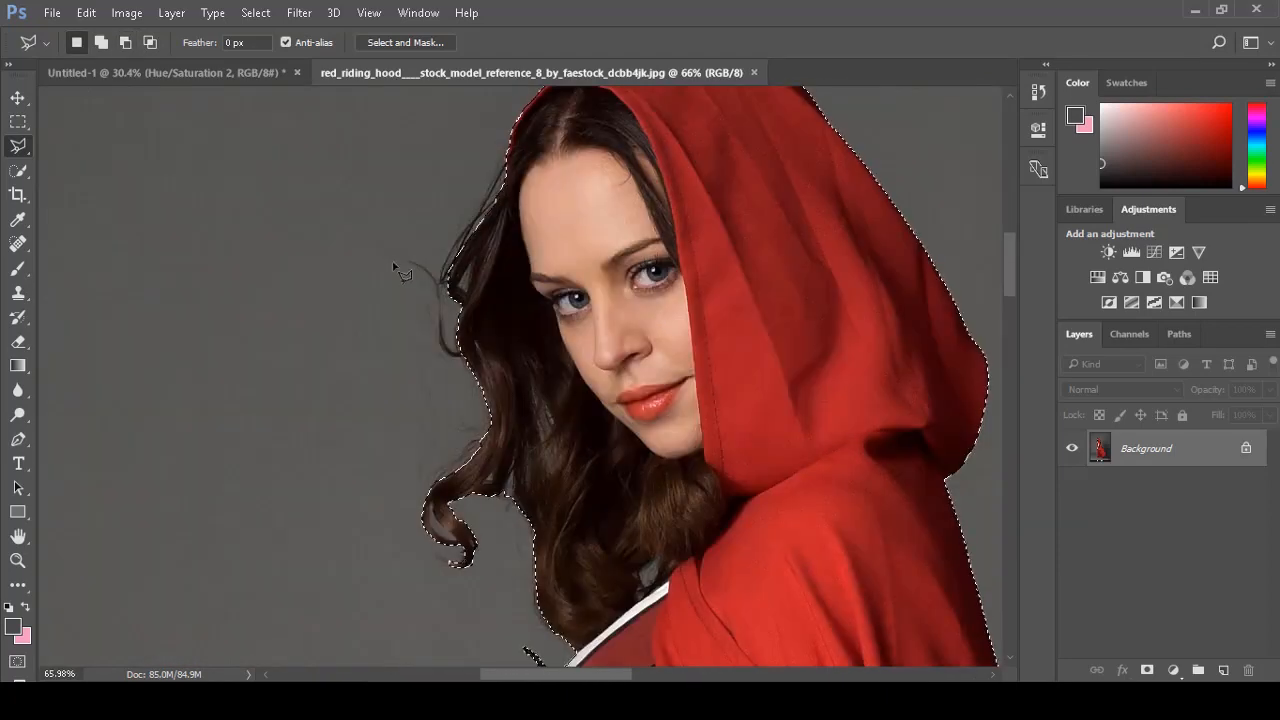
scroll(466, 236, up, 3)
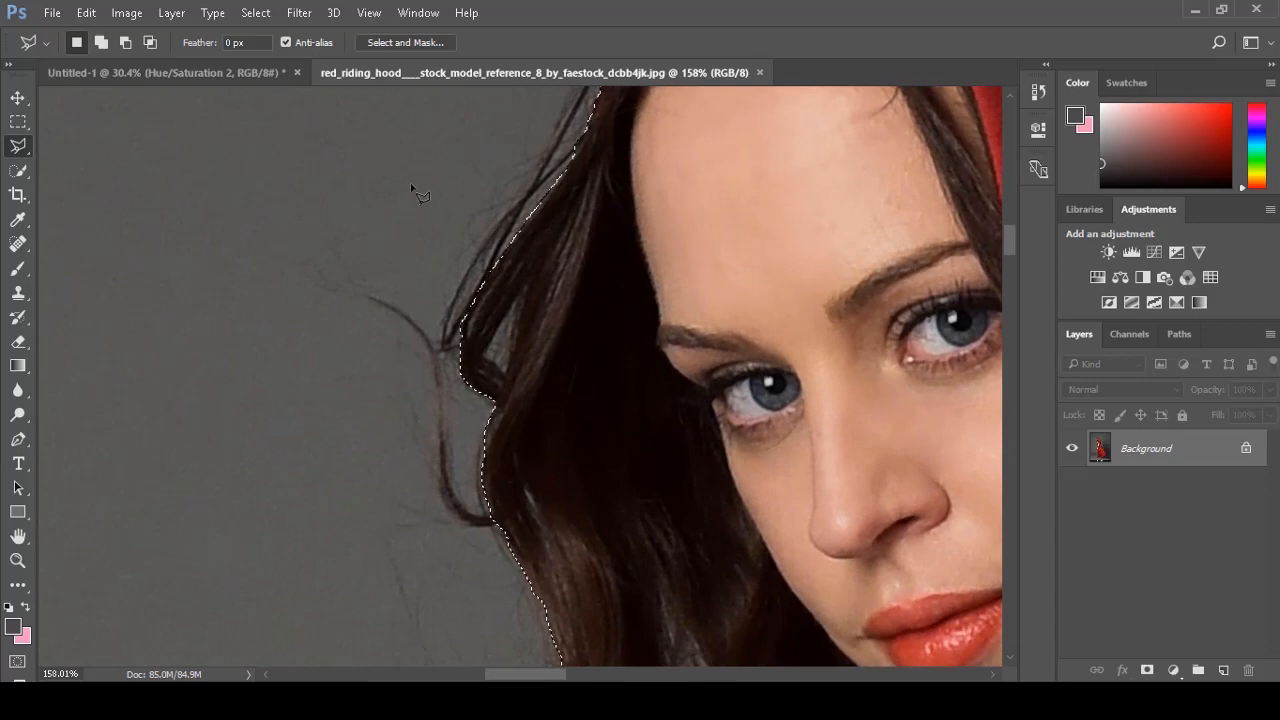
click(255, 12)
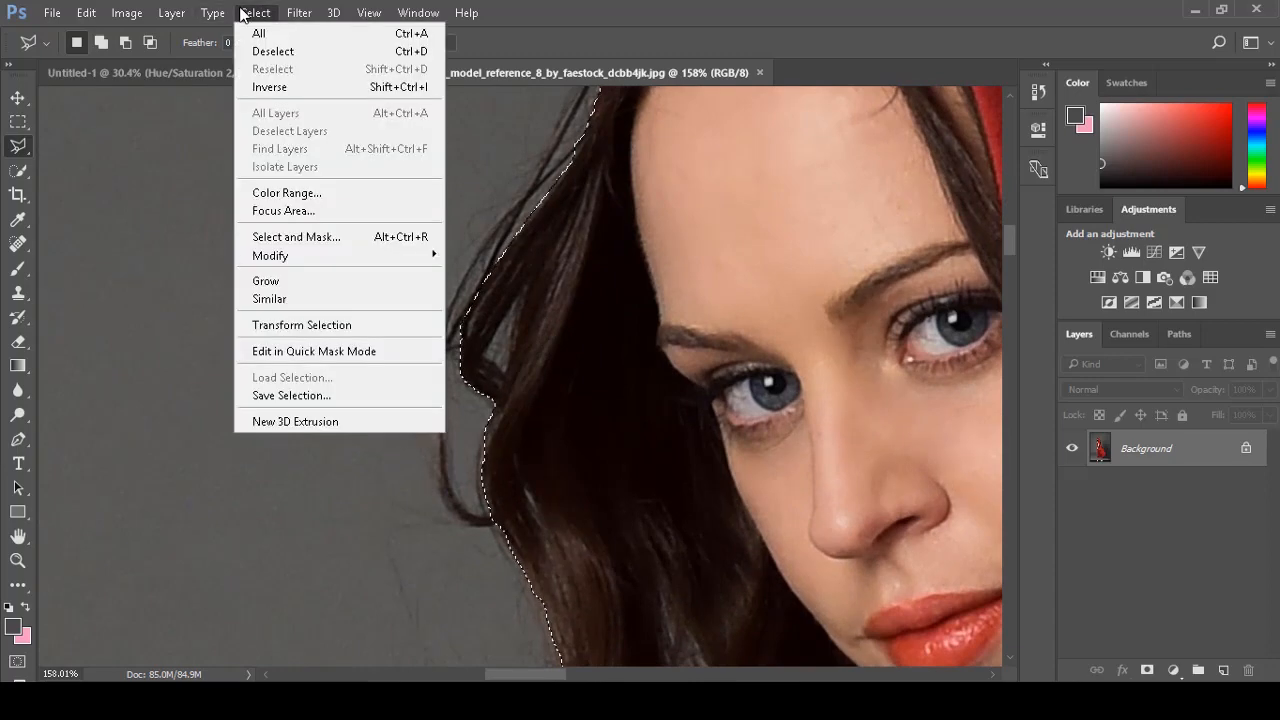
click(339, 239)
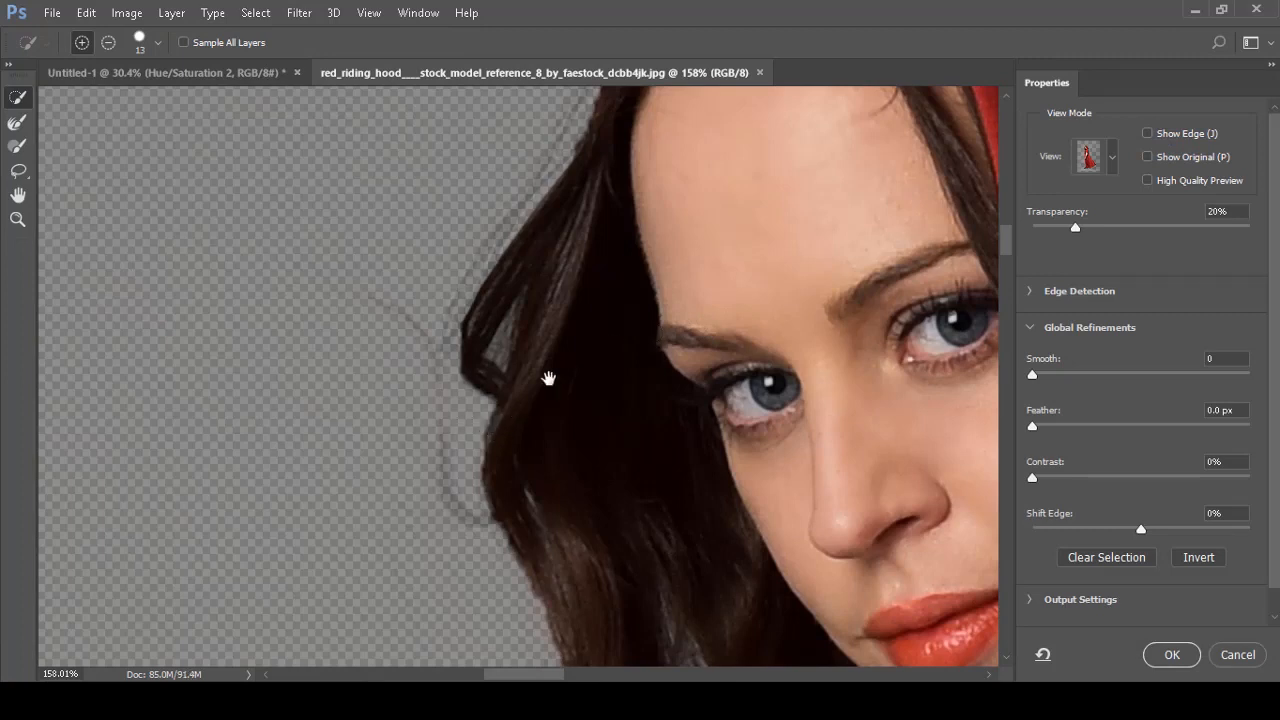
Try to subtract the grey gap inside the loose curl with the Quick Selection brush.
drag(549, 378, 520, 191)
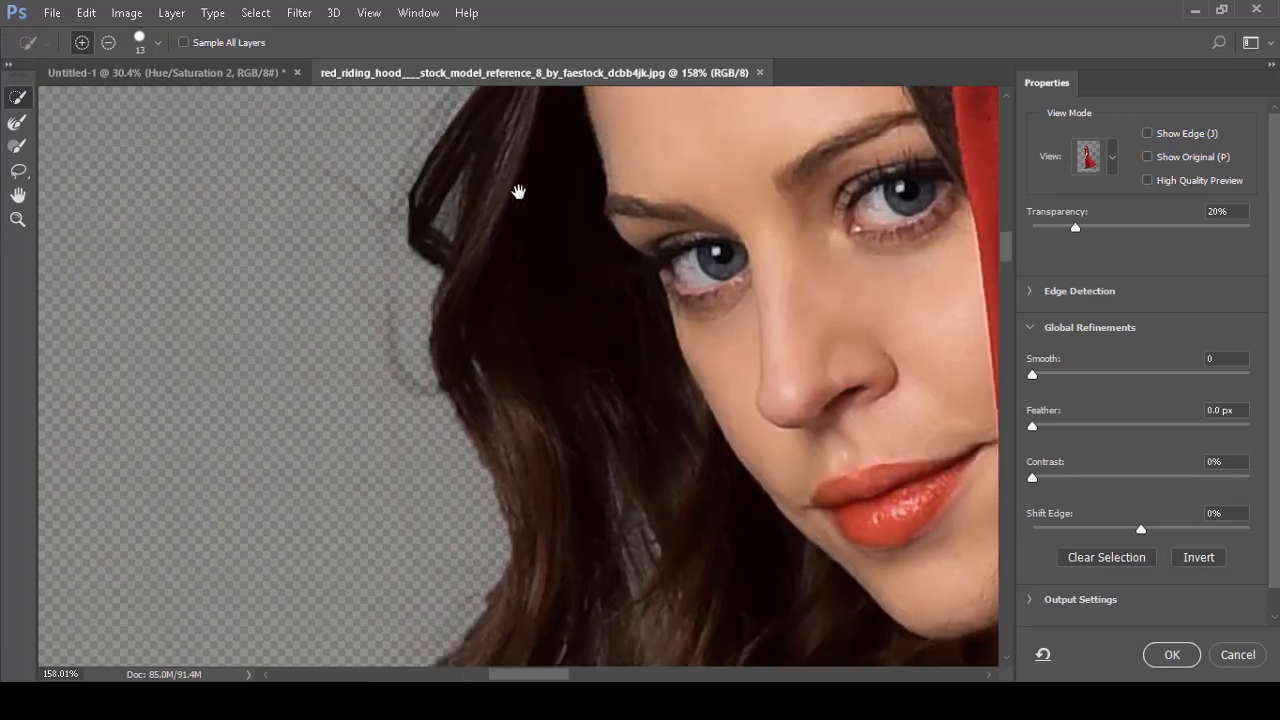
drag(546, 466, 550, 304)
drag(568, 528, 500, 349)
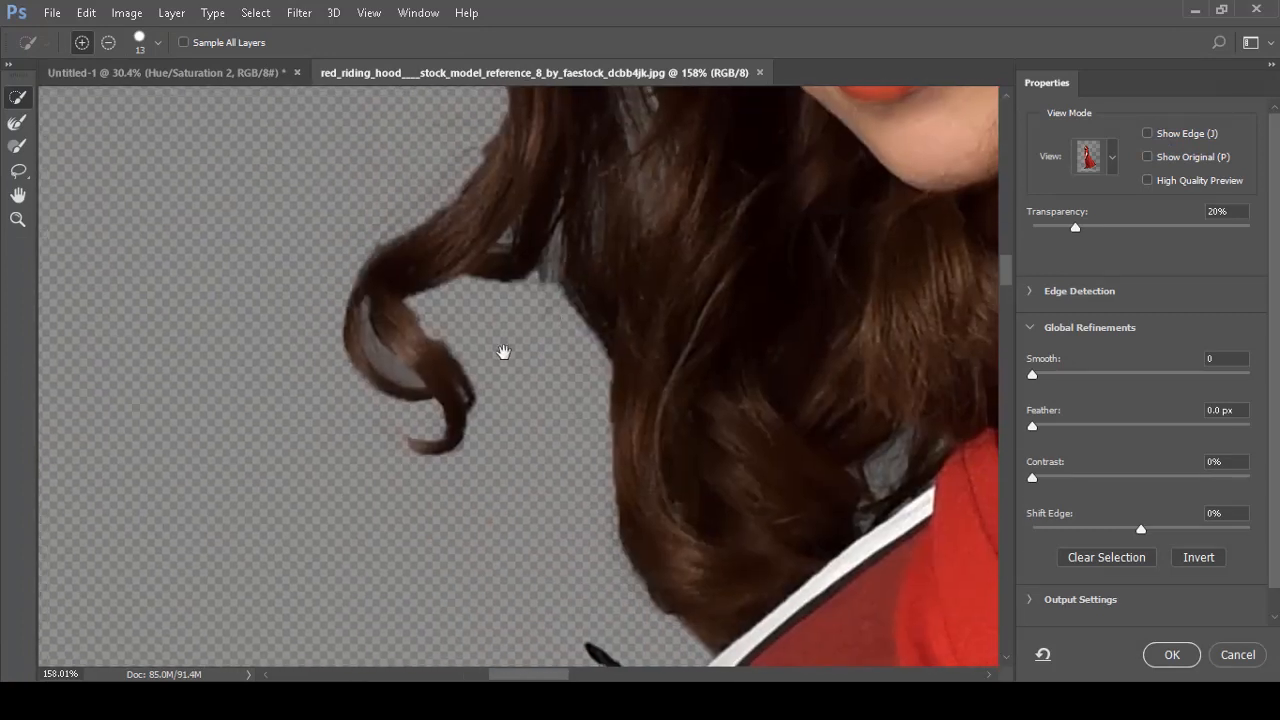
key(alt)
drag(384, 349, 405, 400)
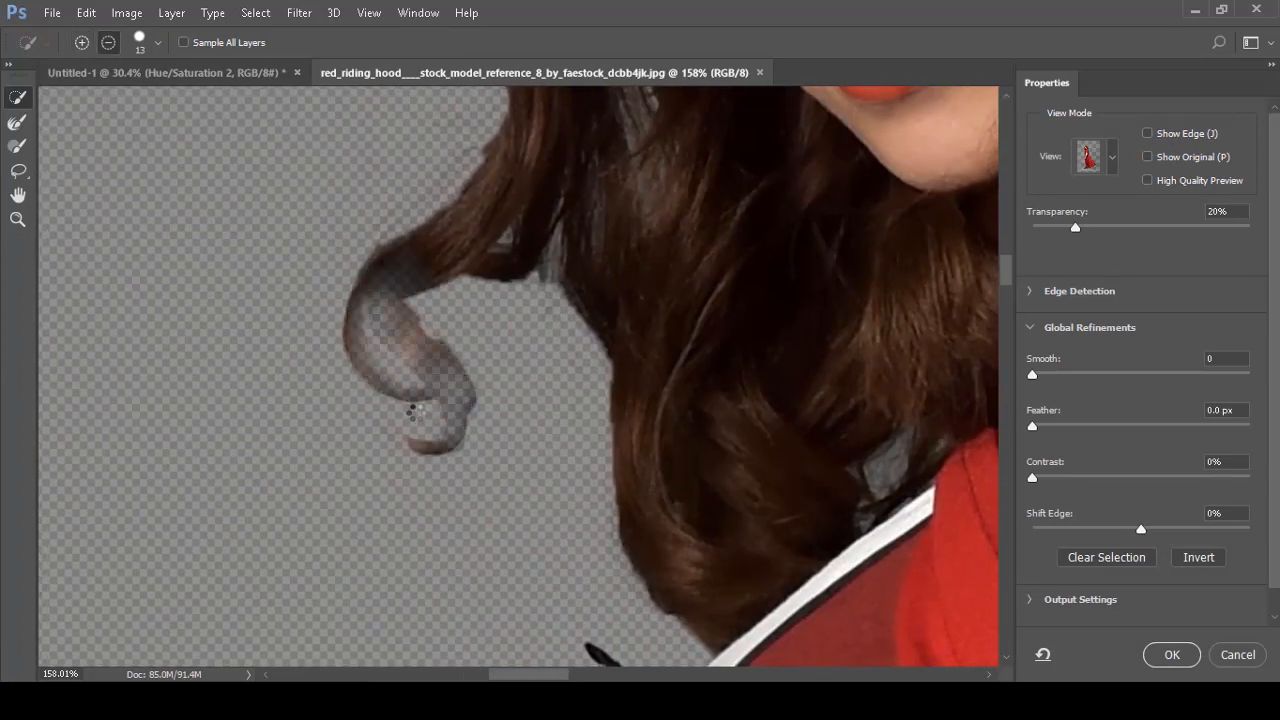
key(ctrl+z)
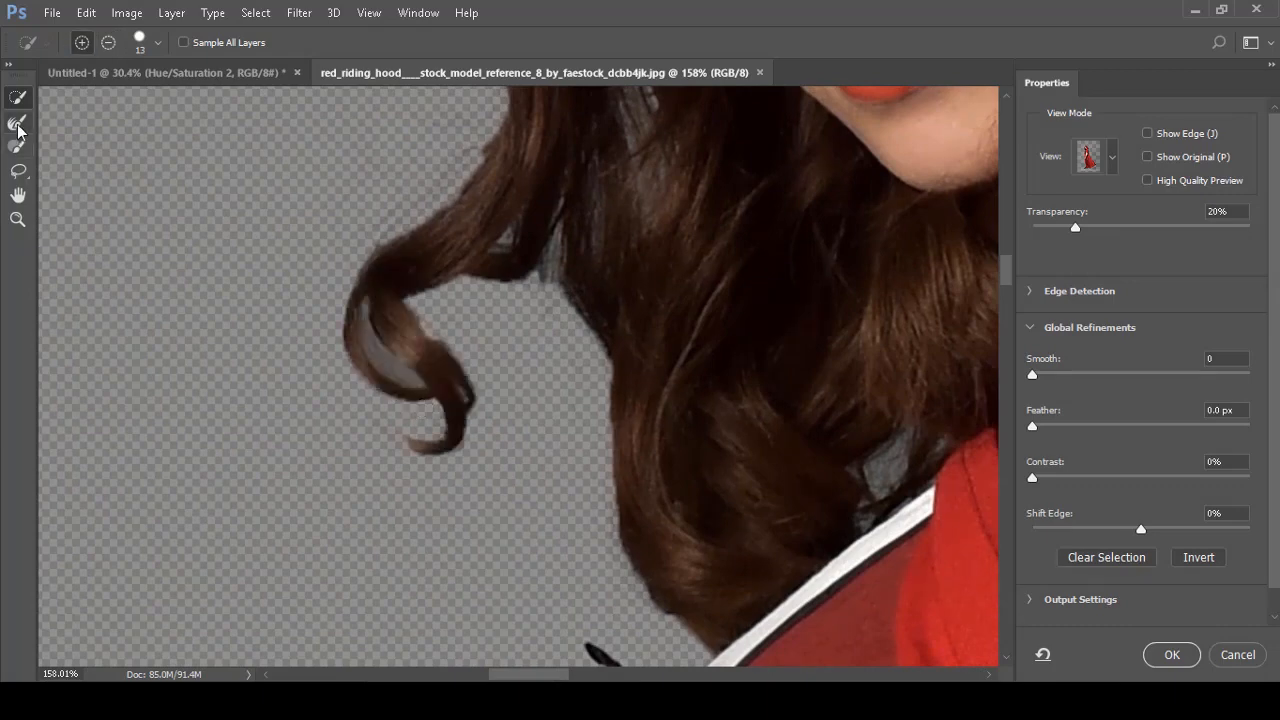
Refine the grey gap inside the loose curl with the Refine Edge Brush at 7 px.
click(18, 122)
scroll(437, 369, up, 5)
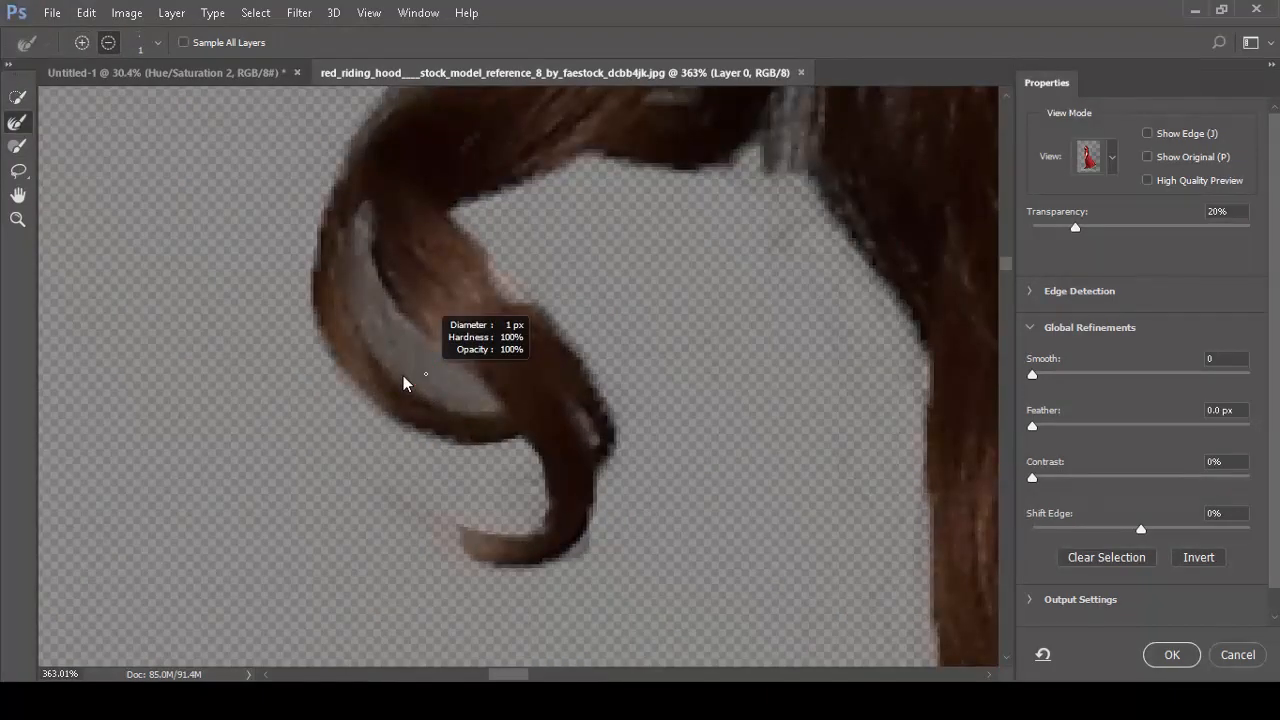
drag(403, 376, 456, 381)
mouse_move(446, 395)
mouse_down()
mouse_move(417, 349)
mouse_move(412, 364)
mouse_up()
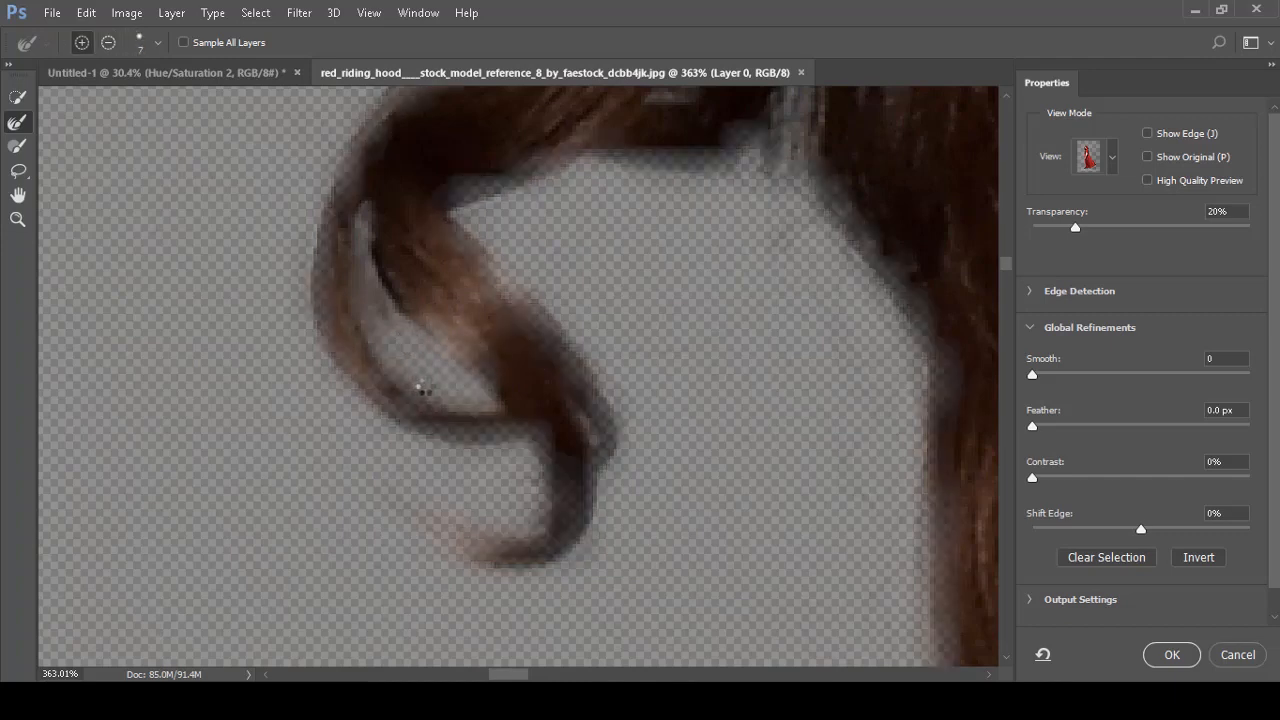
Brush over the gap inside the loose curl with the Refine Edge Brush in subtract mode.
key(alt)
mouse_move(463, 398)
mouse_down()
mouse_move(386, 312)
mouse_move(360, 246)
mouse_move(408, 374)
mouse_up()
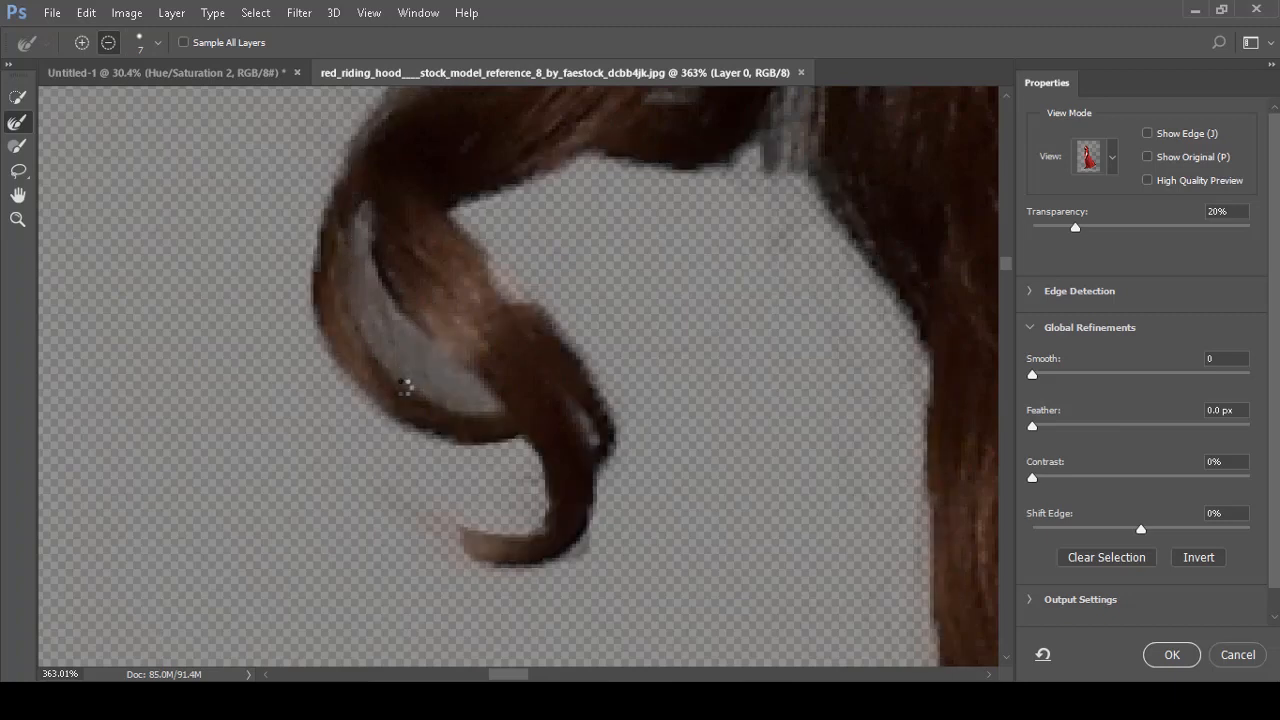
drag(369, 280, 375, 344)
drag(380, 315, 448, 380)
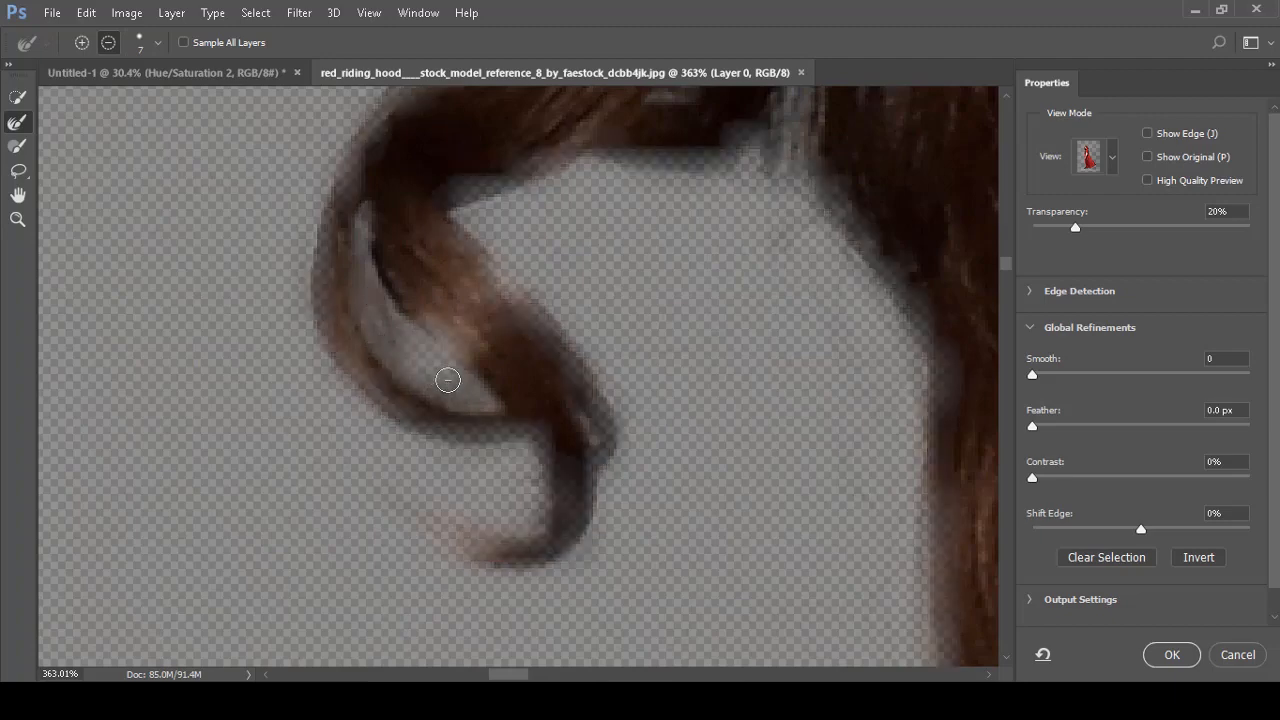
Refine the small triangular gap between the hair strands beside the woman's temple.
drag(632, 352, 550, 352)
drag(768, 200, 673, 550)
drag(496, 225, 591, 340)
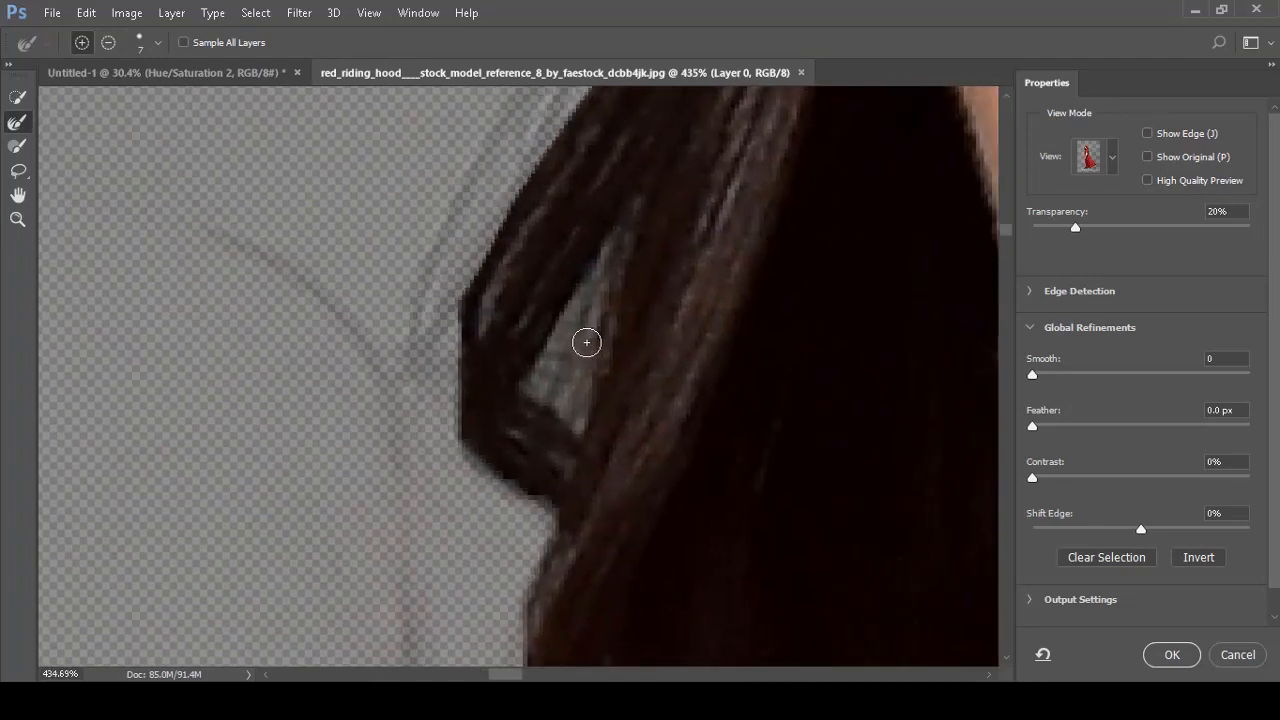
drag(600, 306, 564, 402)
mouse_move(562, 391)
mouse_down()
mouse_move(574, 306)
mouse_move(563, 391)
mouse_up()
scroll(624, 330, down, 10)
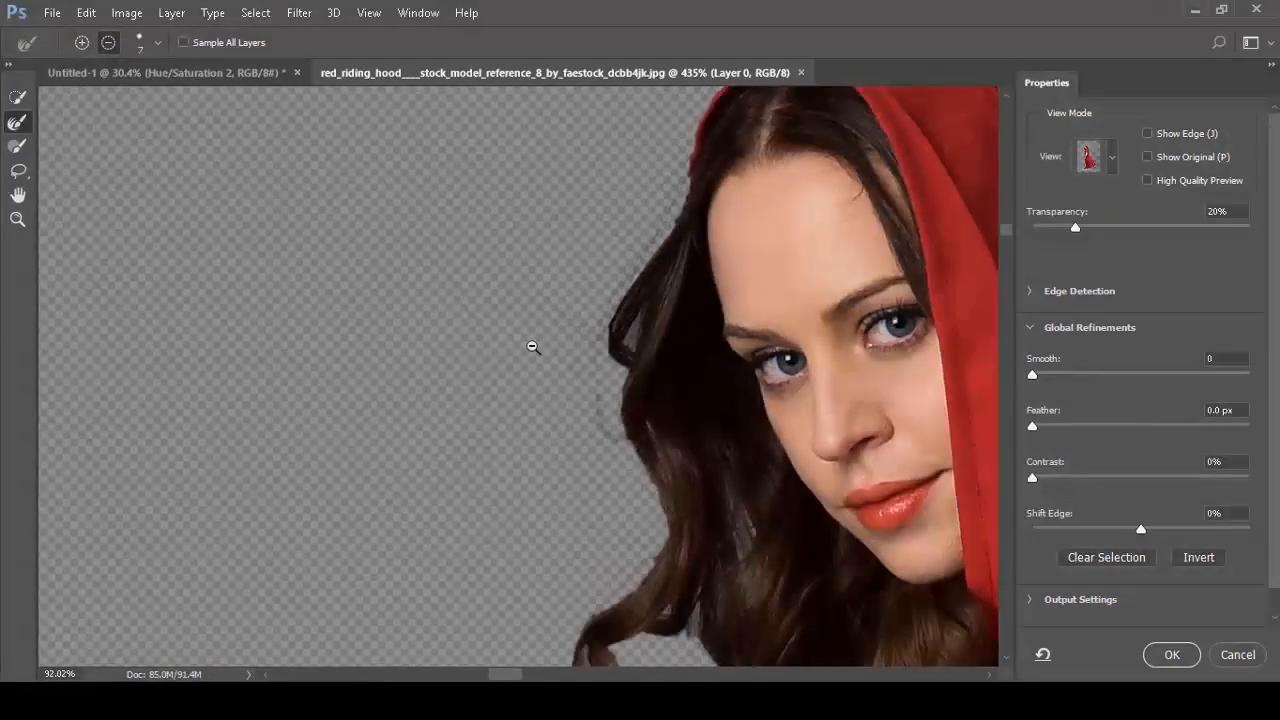
Refine the hair edge from the end of the red hood down along the forehead strands.
scroll(732, 185, up, 3)
scroll(732, 185, up, 5)
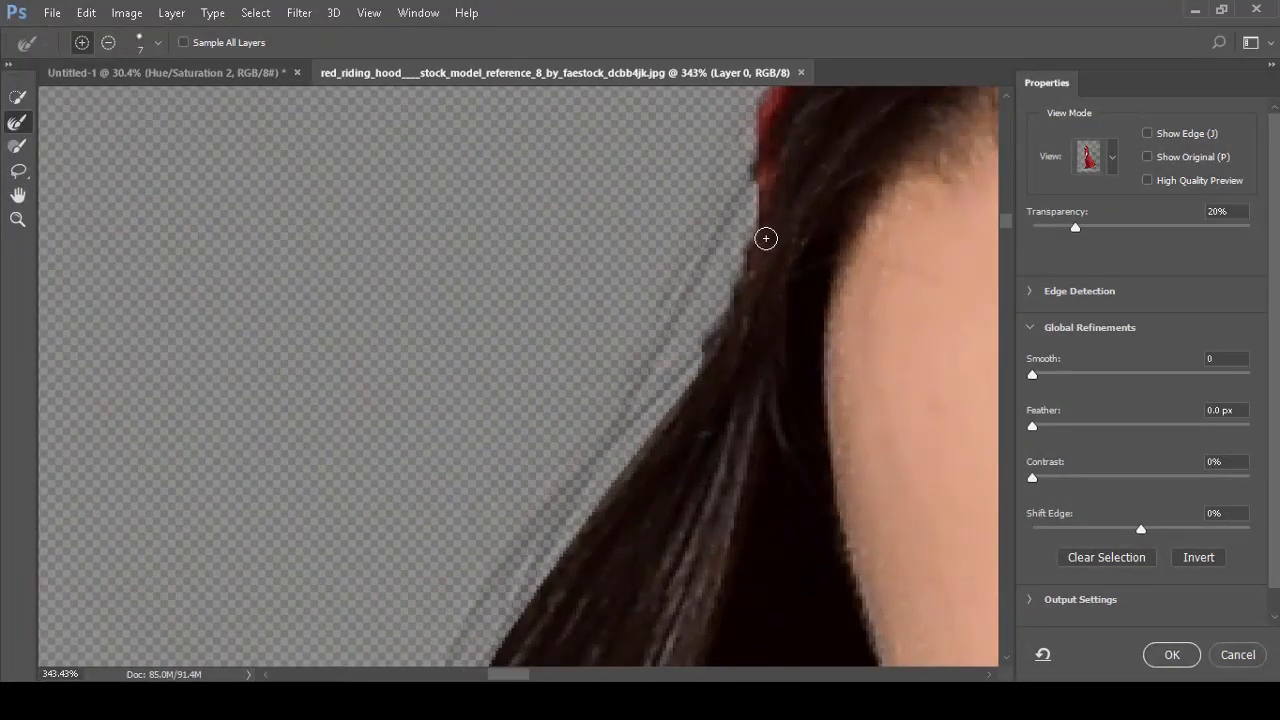
drag(773, 206, 690, 375)
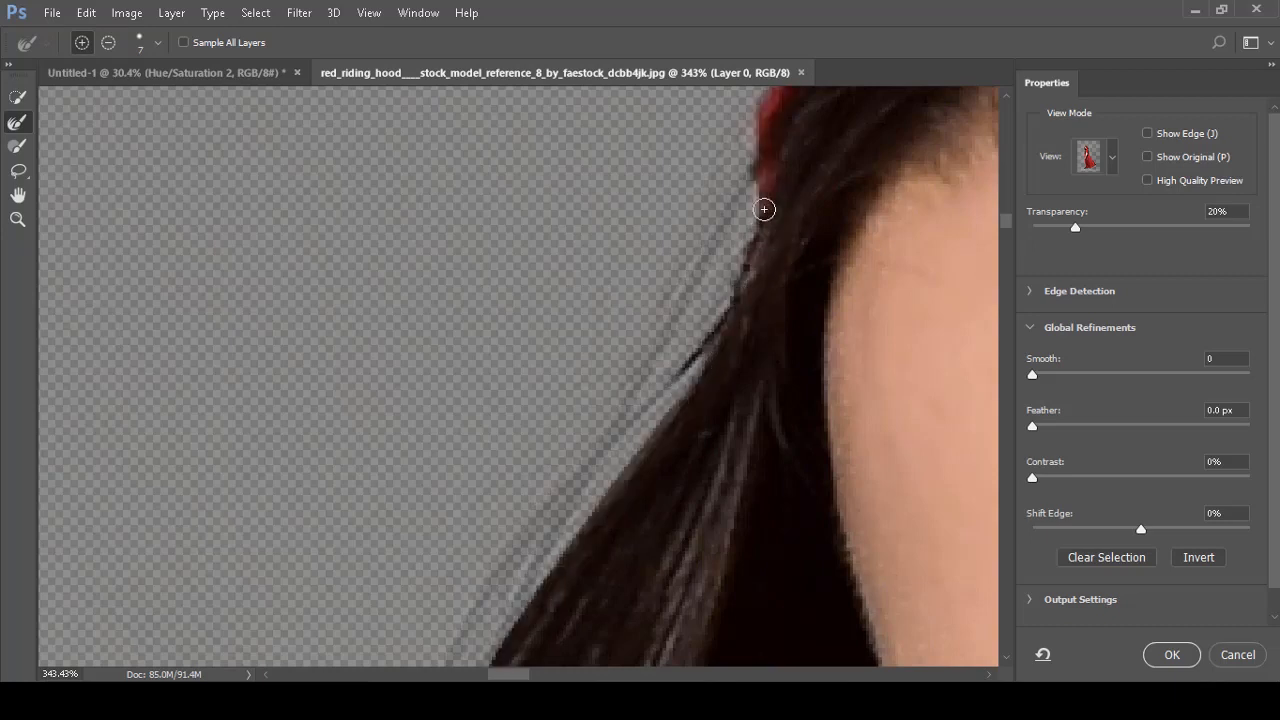
mouse_move(763, 182)
mouse_down()
mouse_move(665, 408)
mouse_move(572, 524)
mouse_up()
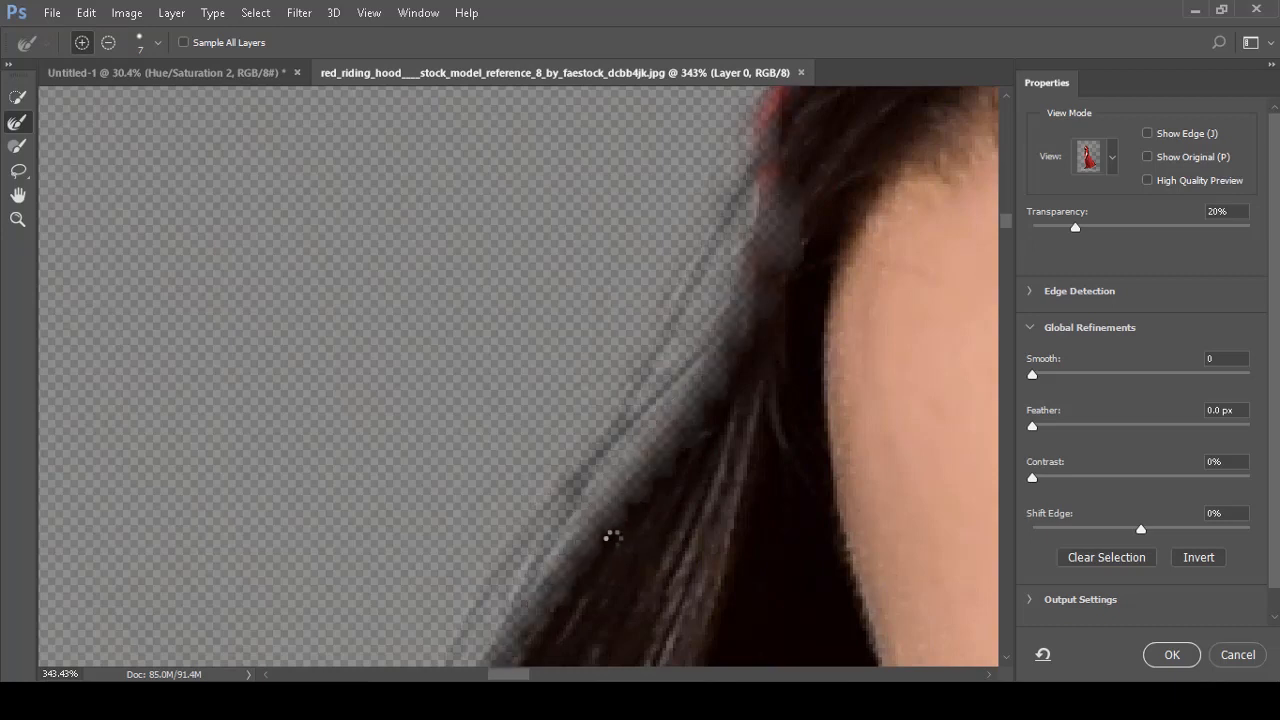
Refine the outer hair edge around the looped strand and the wavy hair below it.
scroll(603, 220, down, 5)
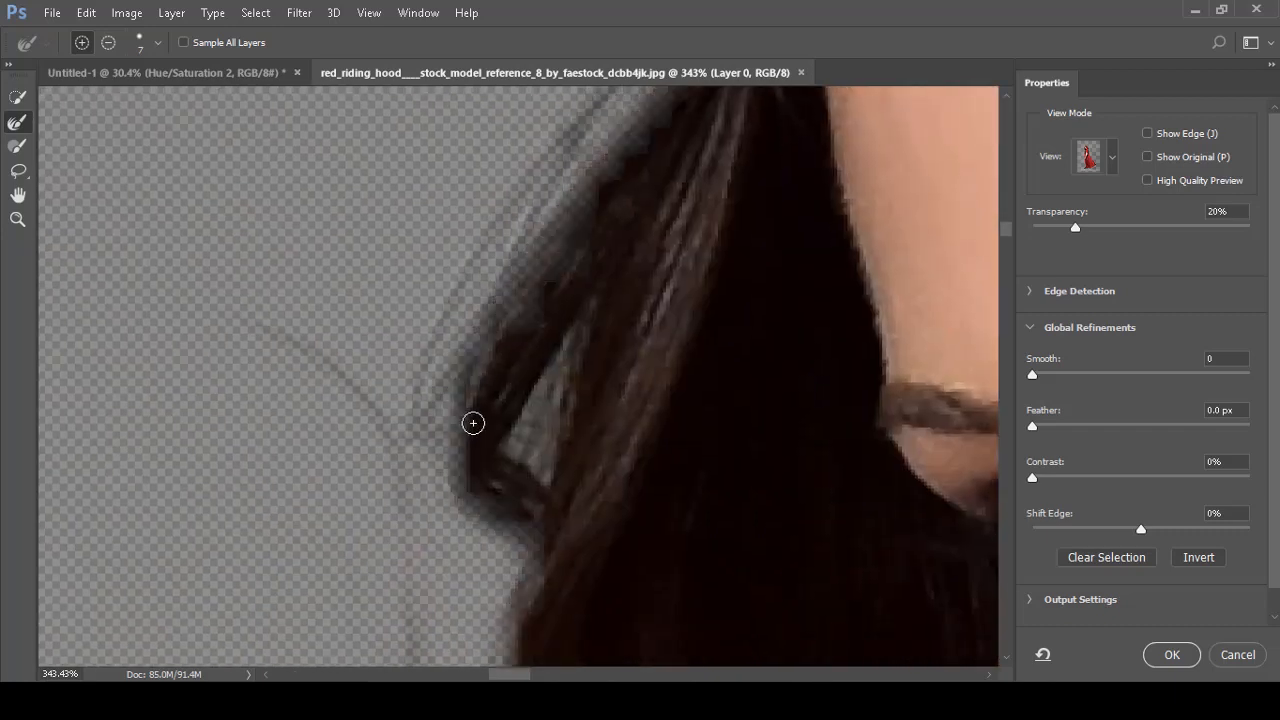
drag(473, 423, 549, 452)
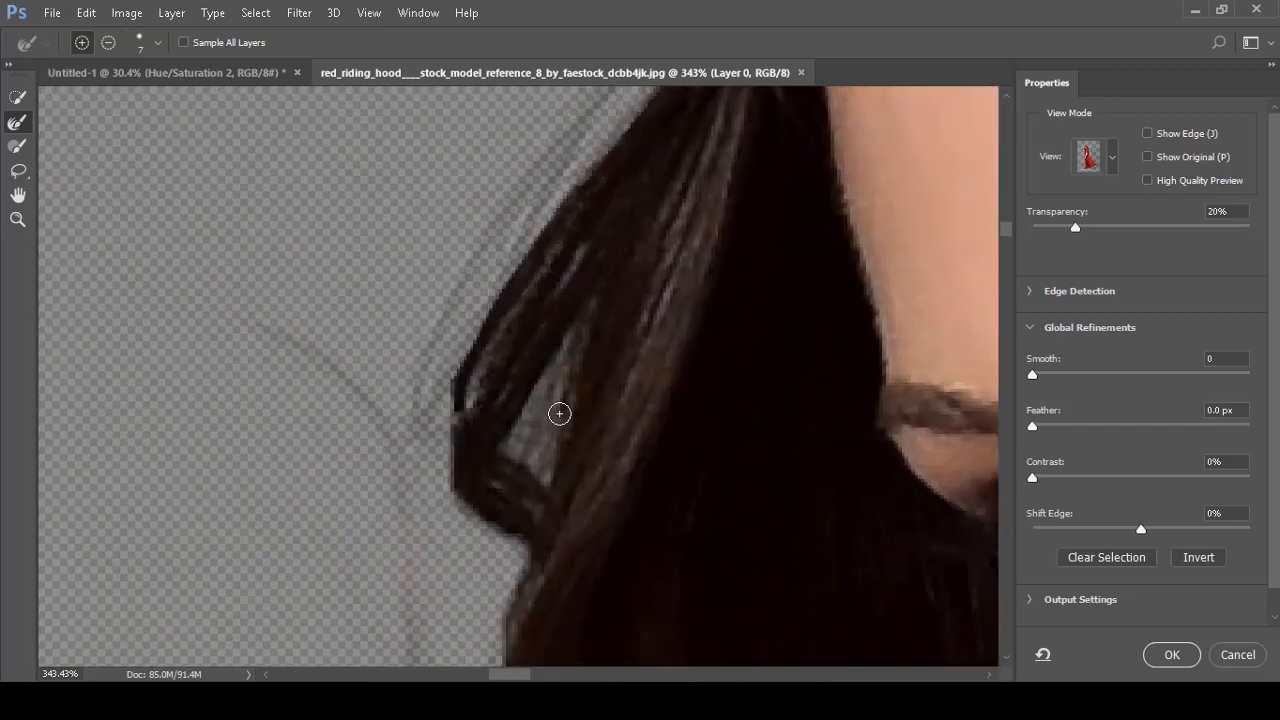
drag(546, 535, 543, 251)
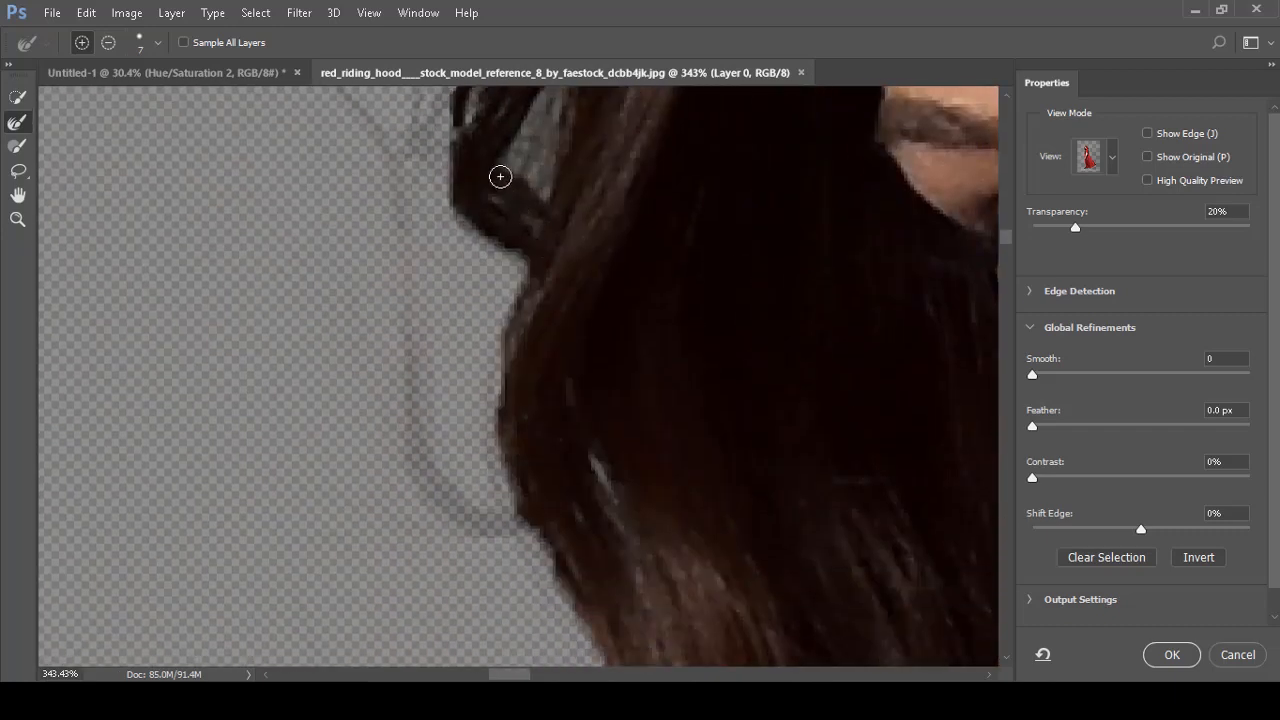
mouse_move(466, 136)
mouse_down()
mouse_move(467, 189)
mouse_move(608, 297)
mouse_up()
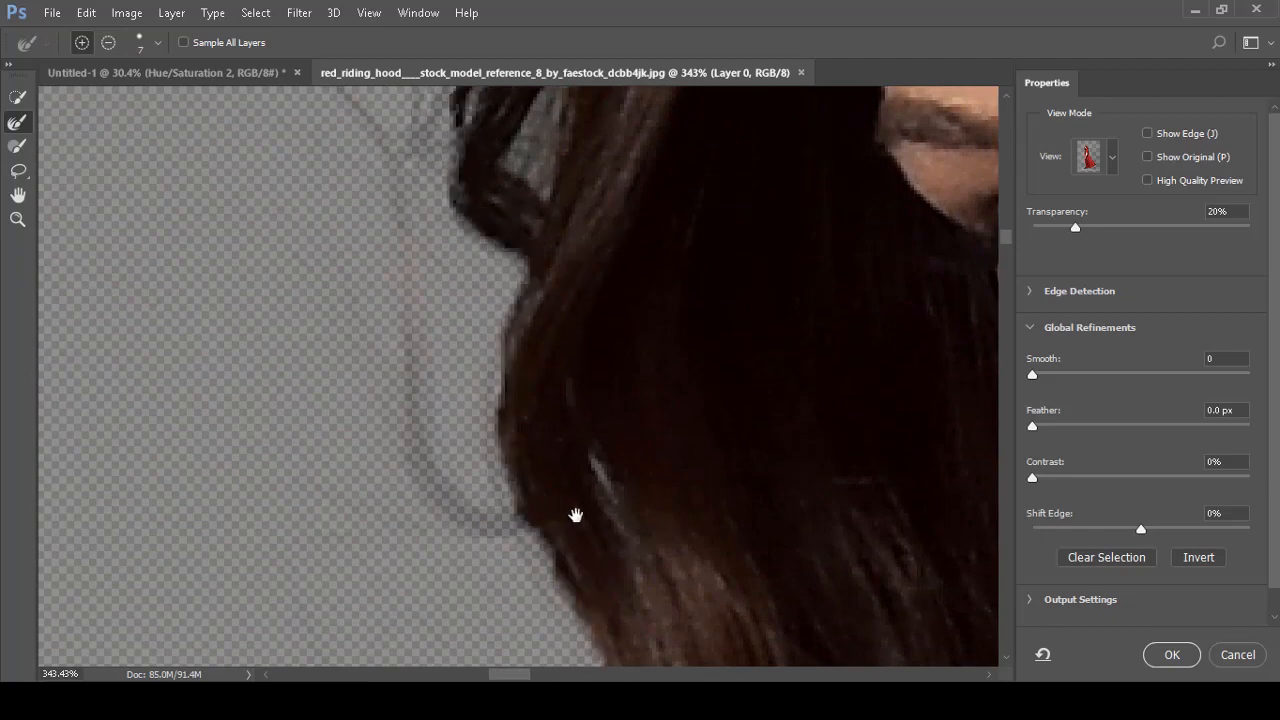
mouse_move(591, 541)
mouse_down()
mouse_move(503, 237)
mouse_move(537, 381)
mouse_up()
Refine the outer edge of the wavy hair from below the looped strand towards the curl, enlarging the brush to 37 px.
alt+right_click(488, 151)
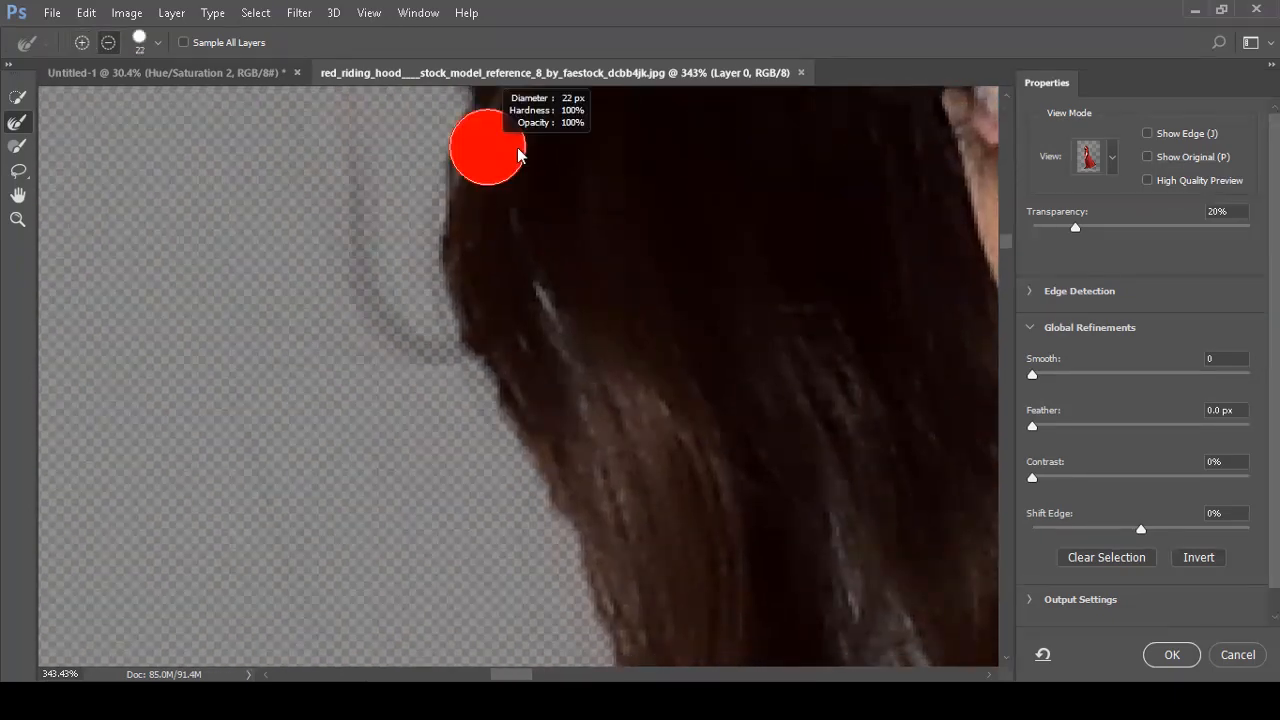
mouse_move(483, 157)
mouse_down()
mouse_move(557, 471)
mouse_move(627, 572)
mouse_move(582, 315)
mouse_move(605, 345)
mouse_move(555, 275)
mouse_move(516, 276)
mouse_up()
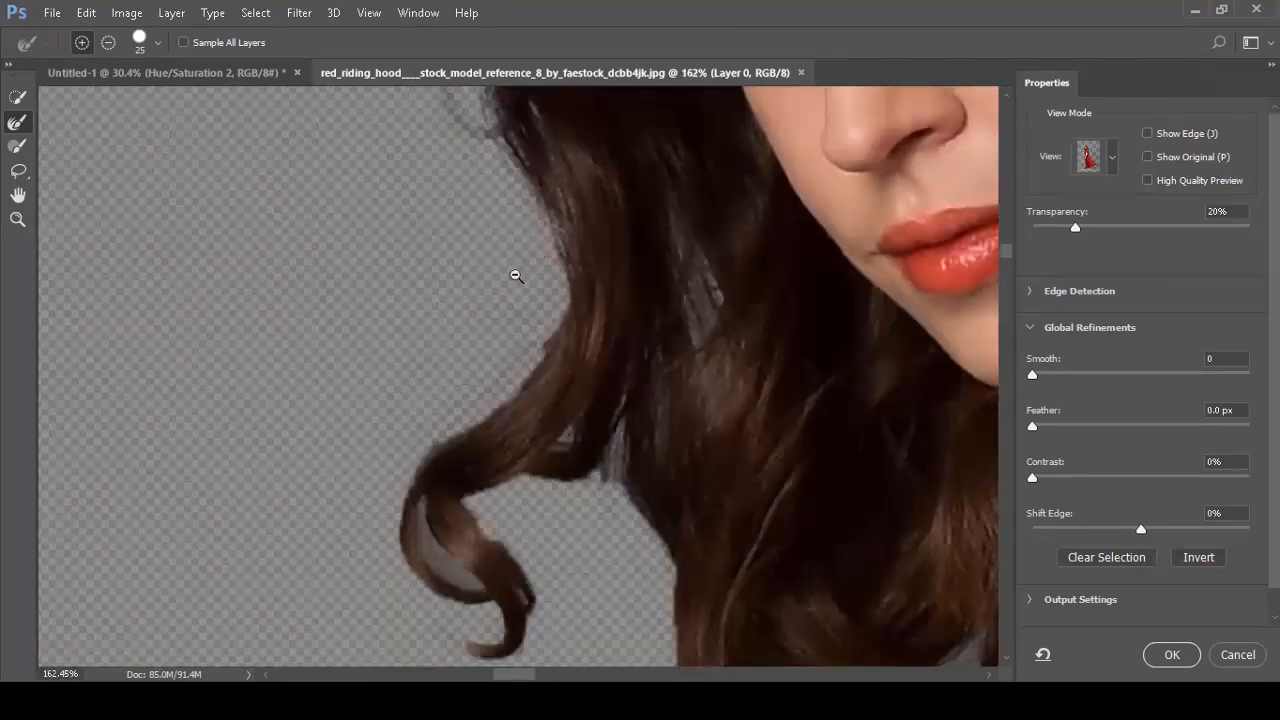
alt+right_click(562, 222)
alt+right_click(581, 250)
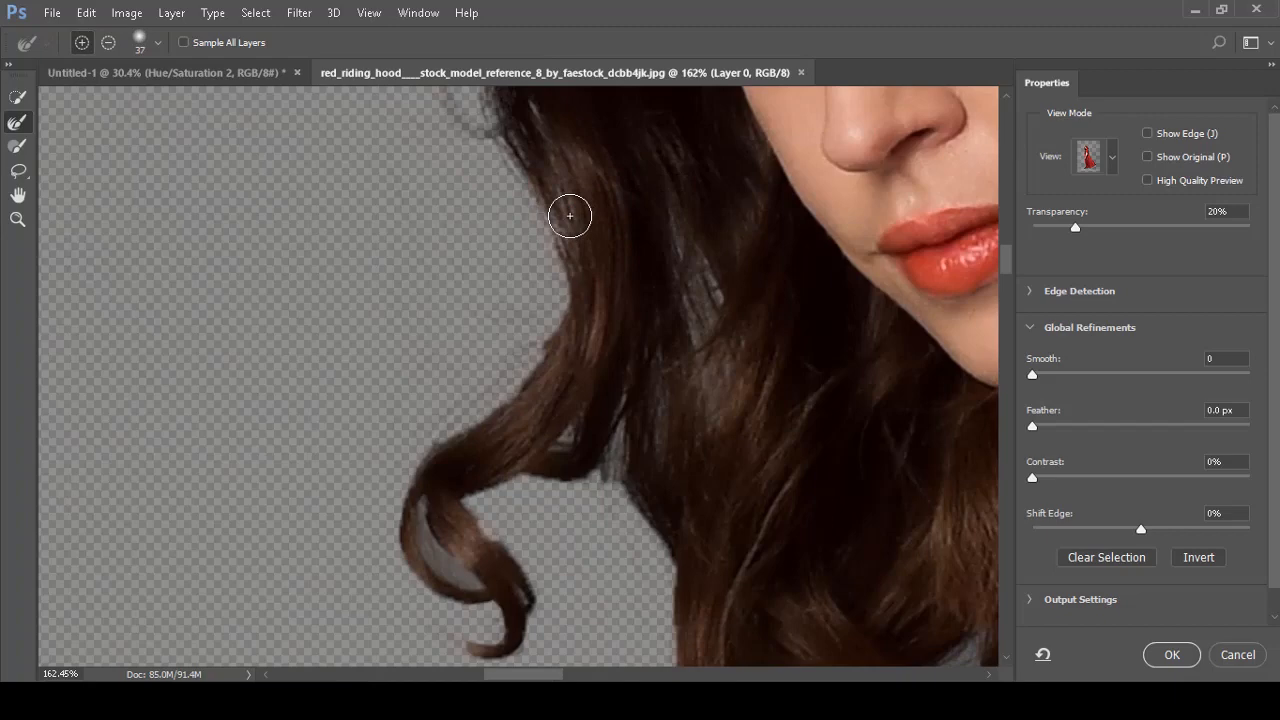
drag(574, 364, 574, 140)
drag(474, 354, 665, 361)
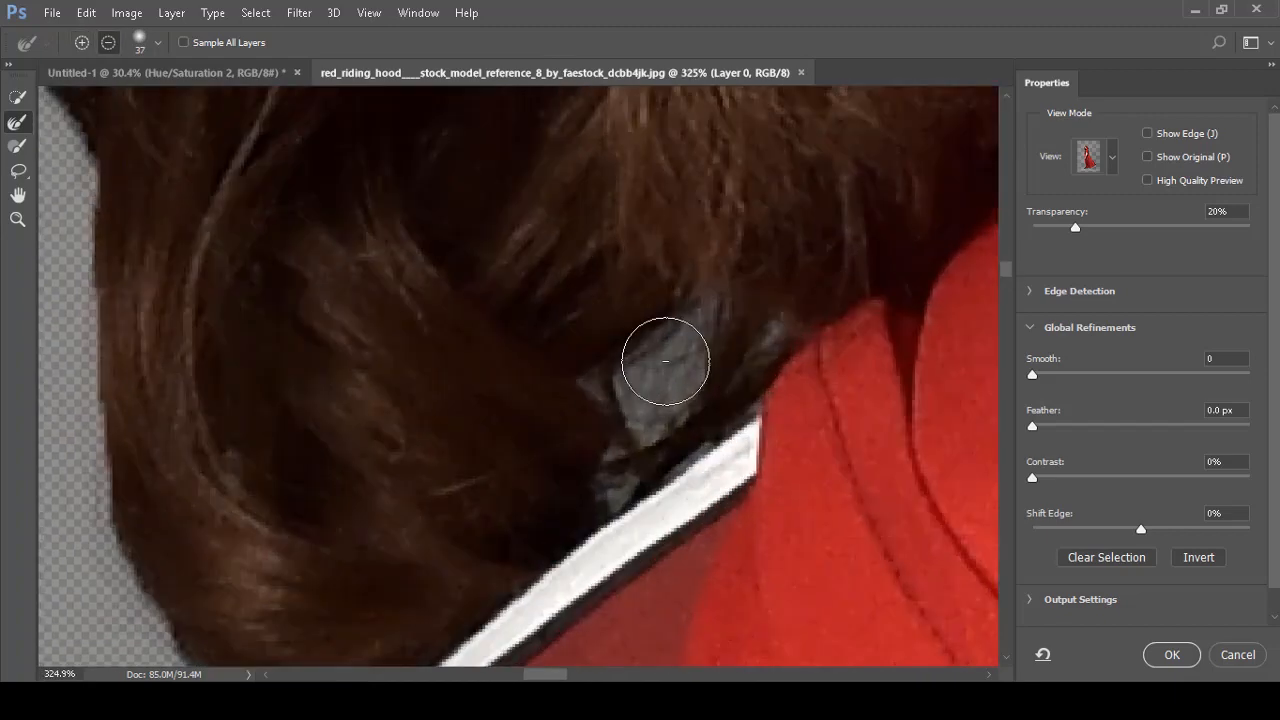
Reduce the Refine Edge Brush to 15 px and set the view transparency to 39%.
alt+right_click(665, 361)
click(1118, 228)
drag(751, 291, 560, 291)
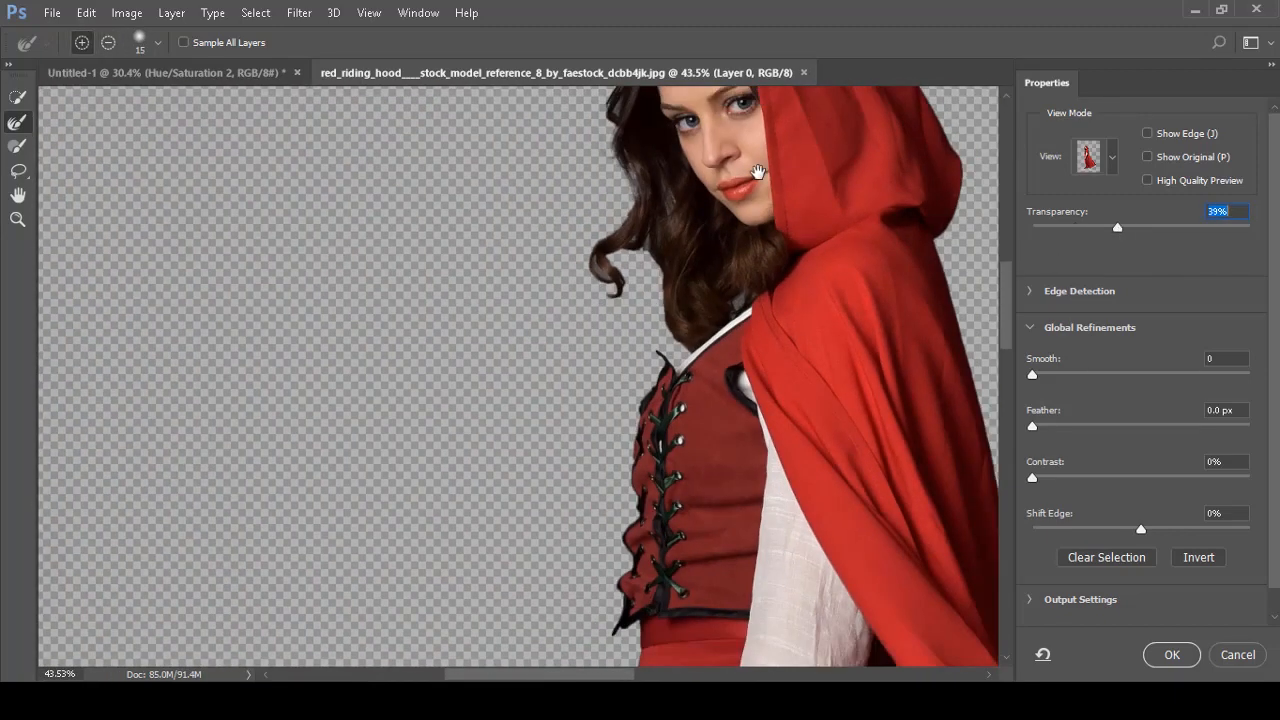
Refine the see-through gaps between the lower hair strands and inside the loose curl, reducing the brush to 10 px.
drag(693, 155, 880, 160)
drag(380, 163, 380, 314)
drag(380, 314, 474, 323)
drag(484, 206, 300, 210)
drag(437, 483, 640, 110)
mouse_move(711, 374)
mouse_down()
mouse_move(649, 454)
mouse_move(700, 431)
mouse_move(730, 364)
mouse_move(786, 517)
mouse_up()
mouse_move(300, 120)
mouse_down()
mouse_move(464, 331)
mouse_move(786, 404)
mouse_up()
drag(714, 373, 683, 506)
key([)
drag(583, 368, 597, 397)
drag(600, 510, 610, 127)
drag(280, 180, 395, 325)
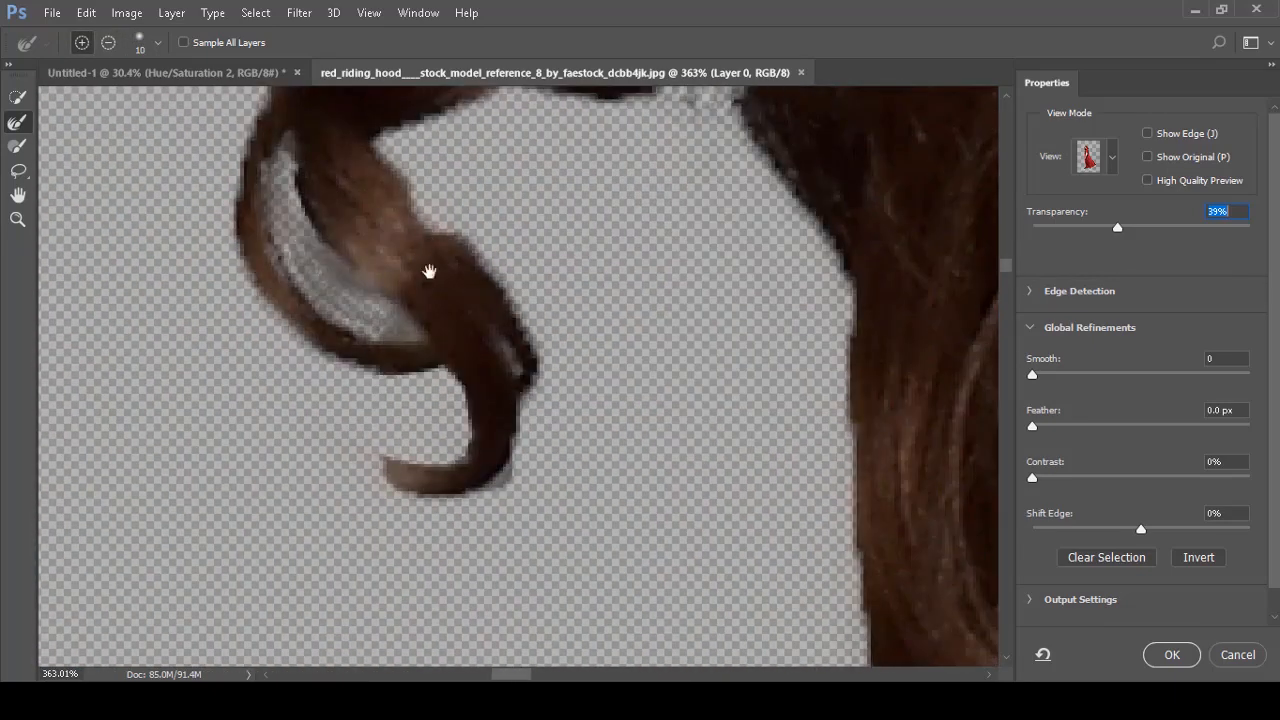
drag(288, 212, 414, 371)
Brush along the outer hair edge below the looped strand with a 33 px Refine Edge Brush in subtract mode.
drag(640, 110, 690, 390)
drag(723, 423, 766, 431)
mouse_move(698, 520)
mouse_down()
mouse_move(585, 200)
mouse_move(634, 420)
mouse_up()
drag(560, 130, 604, 474)
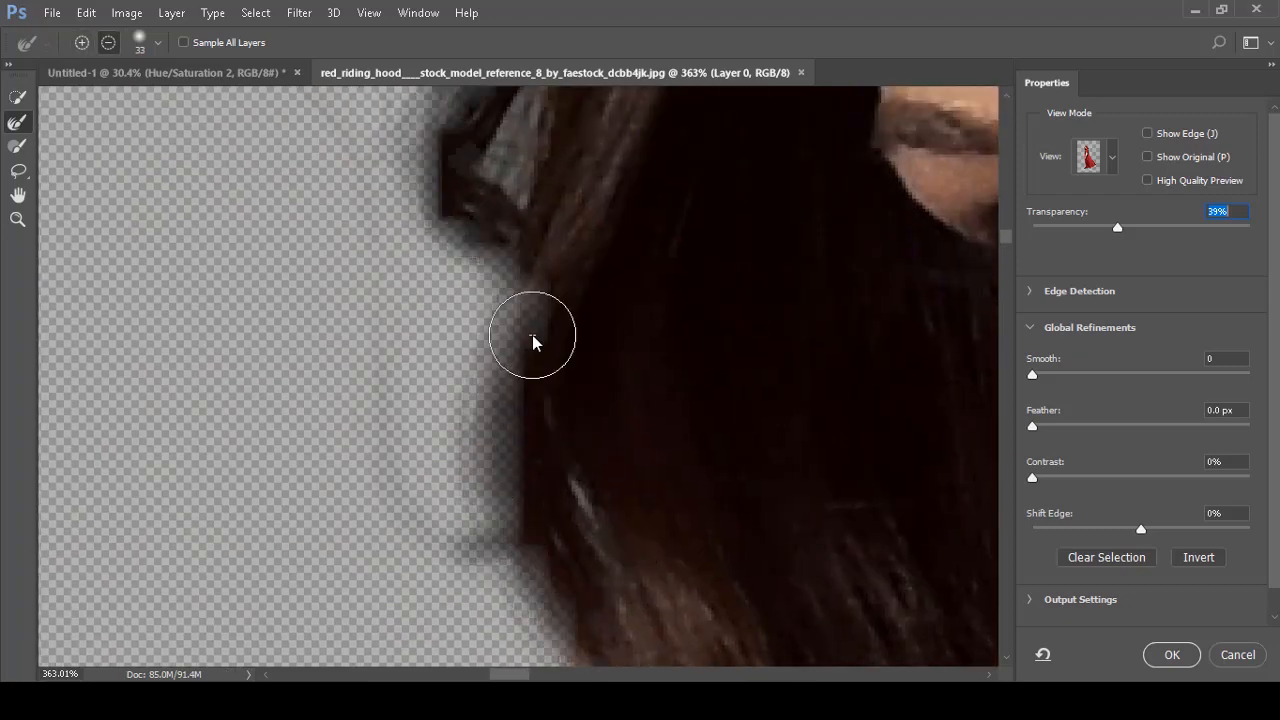
drag(537, 197, 537, 577)
Refine the outer edge and lower bend of the looped strand with a 14 px brush in add mode.
alt+right_click(533, 475)
drag(533, 475, 503, 601)
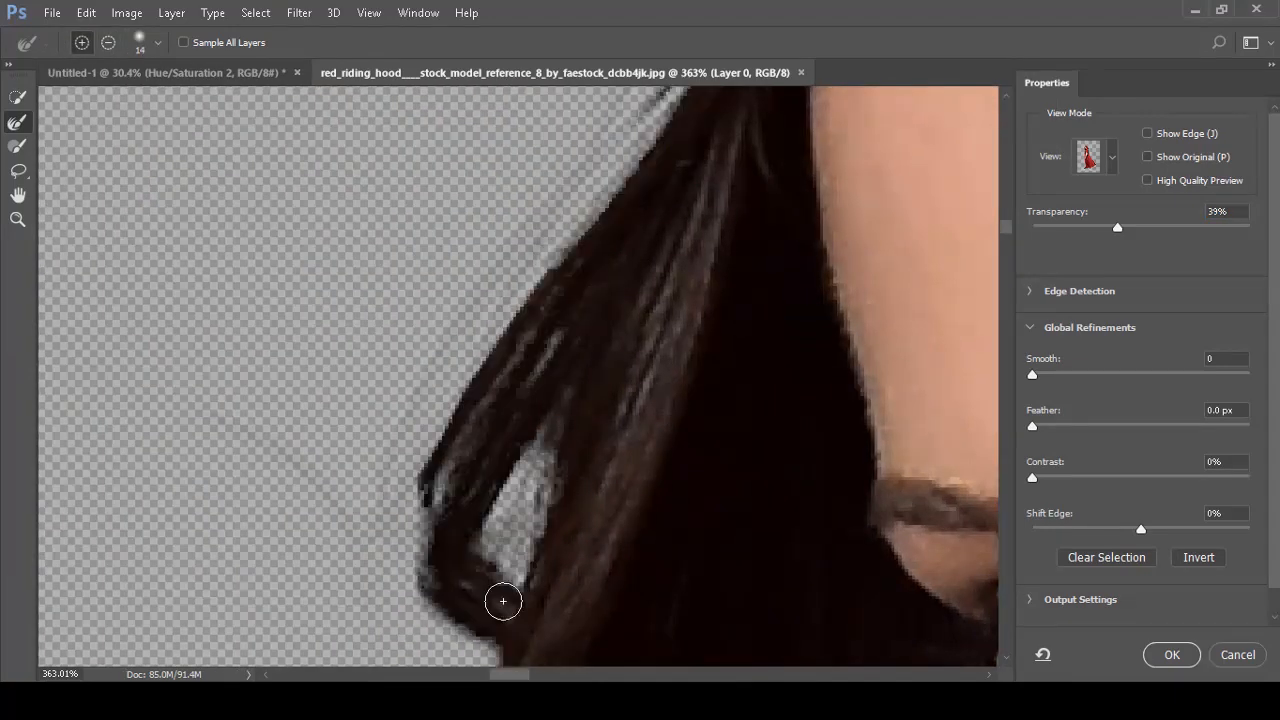
mouse_move(436, 488)
mouse_down()
mouse_move(494, 377)
mouse_move(534, 371)
mouse_up()
drag(428, 530, 480, 590)
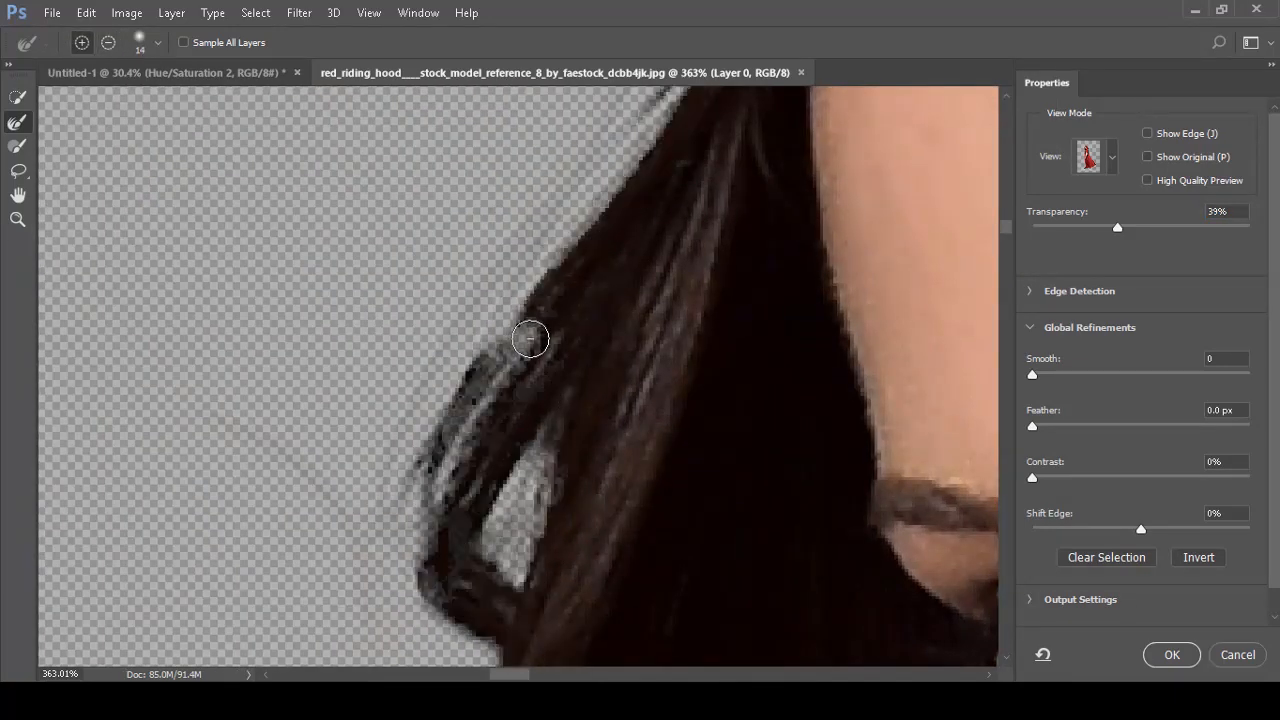
Paint the looped strand beside the temple back into the selection with a 17 px Brush.
key(b)
alt+right_click(543, 343)
drag(551, 343, 429, 497)
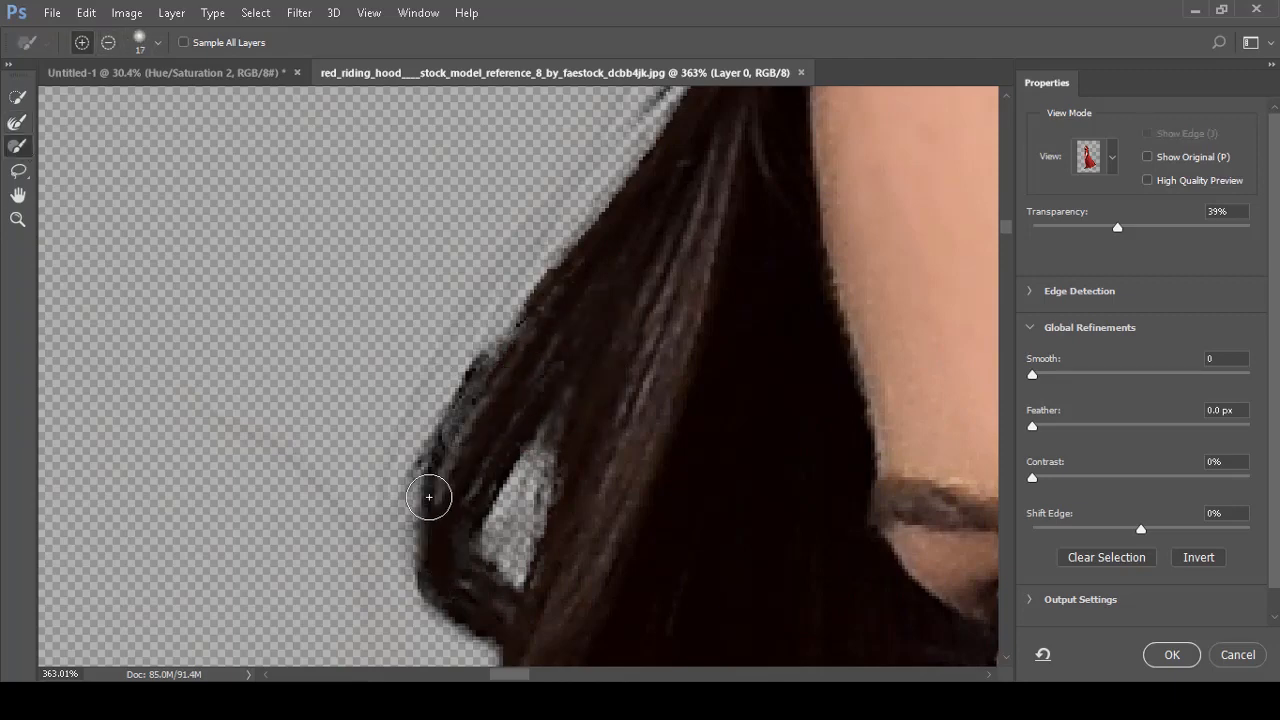
drag(560, 492, 491, 343)
drag(385, 270, 409, 504)
drag(480, 603, 435, 215)
drag(372, 240, 442, 518)
mouse_move(488, 571)
mouse_down()
mouse_move(413, 343)
mouse_move(471, 423)
mouse_move(498, 530)
mouse_up()
Touch up the outer edge of the wavy hair down to the top of the curl with a 25 px Brush.
alt+right_click(413, 343)
drag(495, 565, 525, 315)
drag(434, 526, 350, 580)
drag(540, 550, 595, 290)
drag(571, 414, 505, 430)
drag(387, 377, 397, 297)
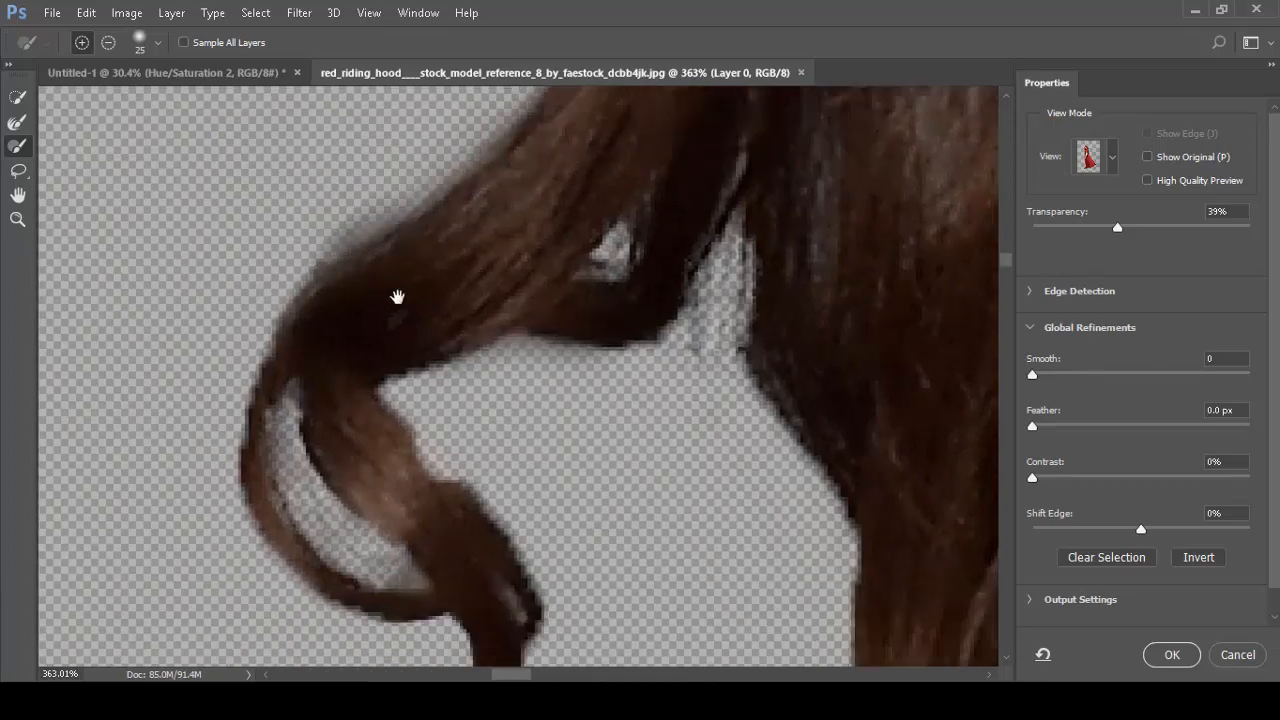
drag(306, 282, 296, 339)
drag(374, 184, 306, 248)
drag(344, 377, 322, 230)
Touch up the curl's lower tip with a 21 px Brush and clear its inner gap with a 15 px Brush.
alt+right_click(322, 230)
drag(491, 505, 476, 551)
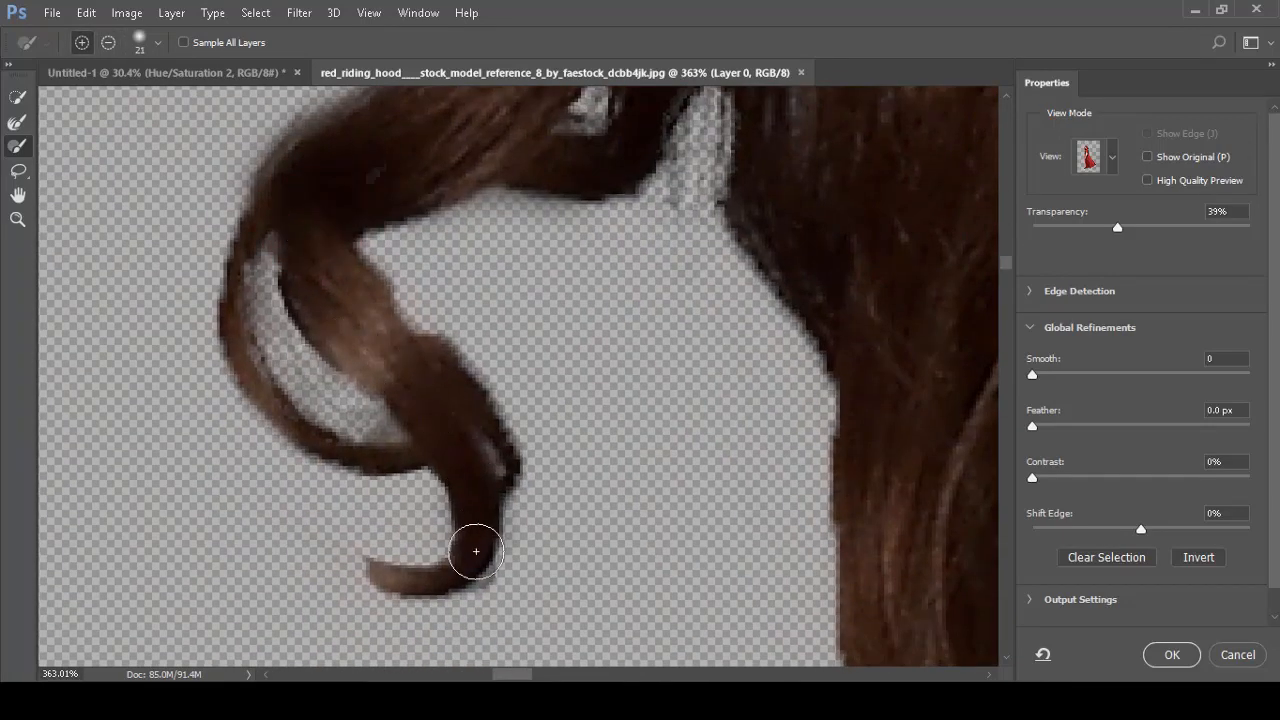
alt+right_click(349, 417)
mouse_move(349, 417)
mouse_down()
mouse_move(263, 280)
mouse_move(260, 232)
mouse_up()
mouse_move(240, 255)
mouse_down()
mouse_move(289, 434)
mouse_move(415, 348)
mouse_up()
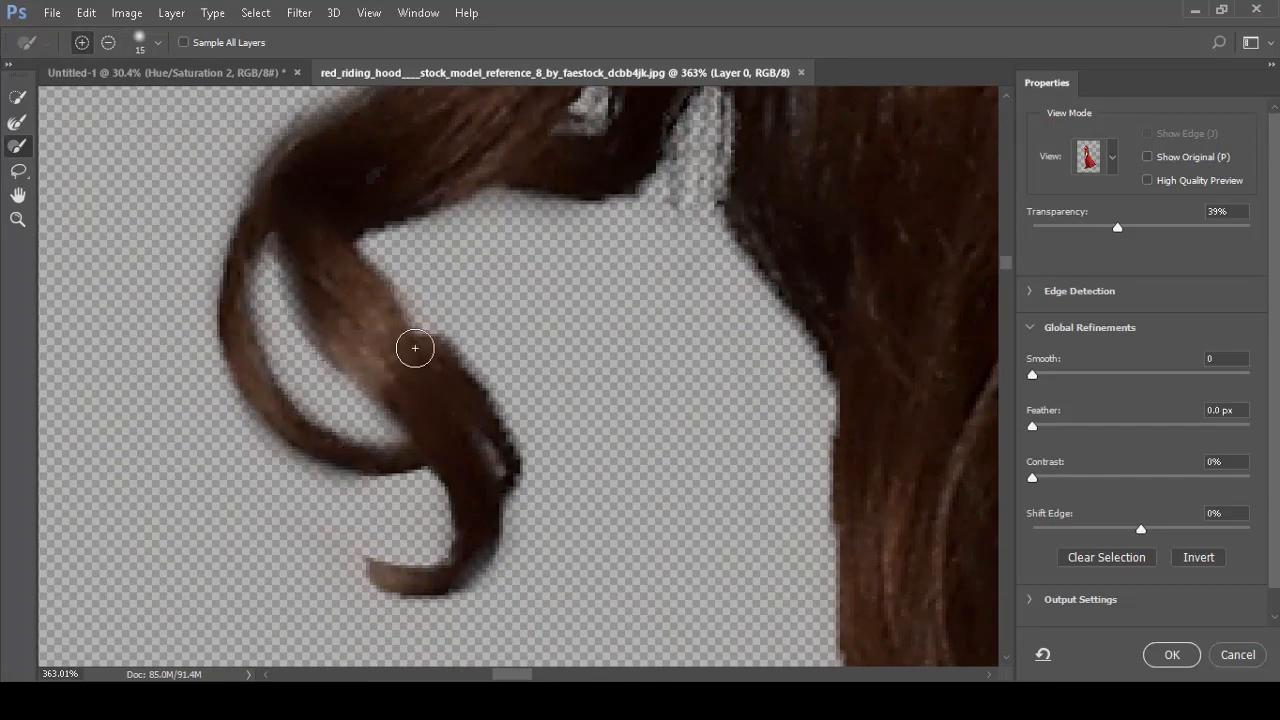
Clean up the background gap between the hair and the white collar with the 15 px Brush.
scroll(520, 557, up, 3)
scroll(340, 560, down, 1)
drag(312, 480, 340, 546)
scroll(340, 546, down, 6)
scroll(680, 380, up, 6)
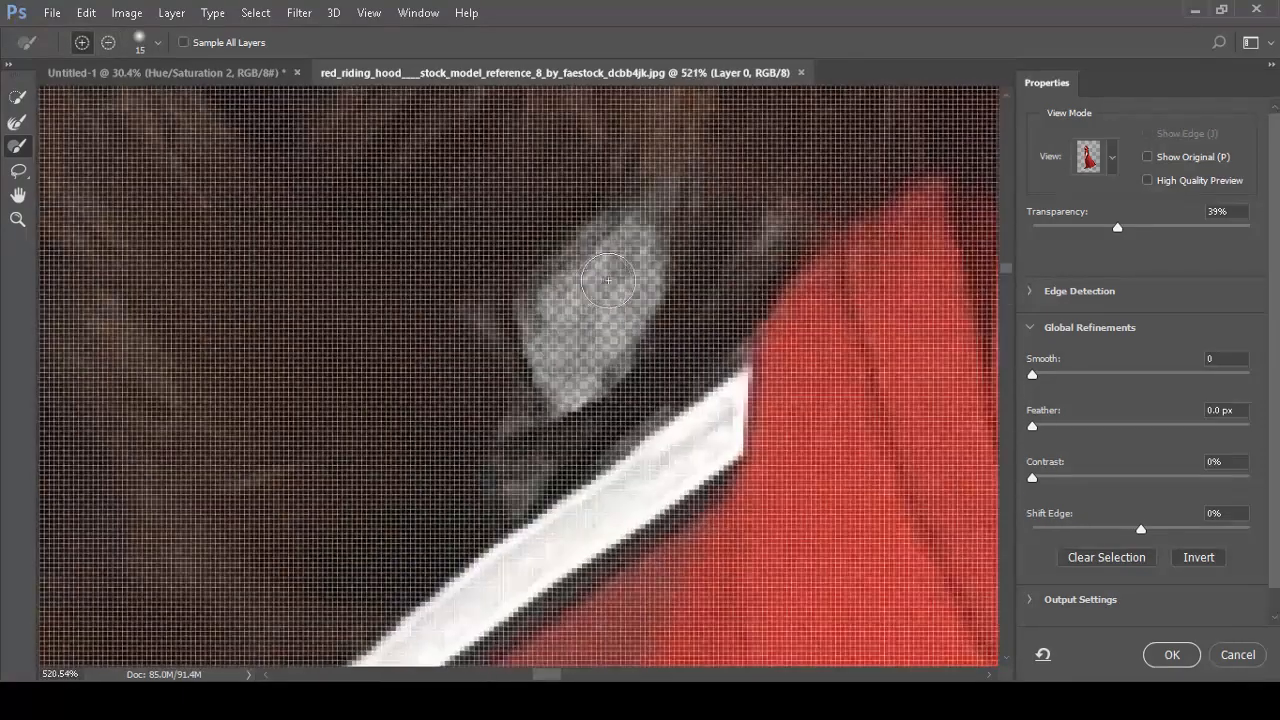
mouse_move(608, 280)
mouse_down()
mouse_move(590, 300)
mouse_move(646, 343)
mouse_up()
Touch up the outer edge of the wavy hair beside the cheek with the 15 px Brush.
scroll(646, 343, down, 10)
scroll(484, 315, up, 5)
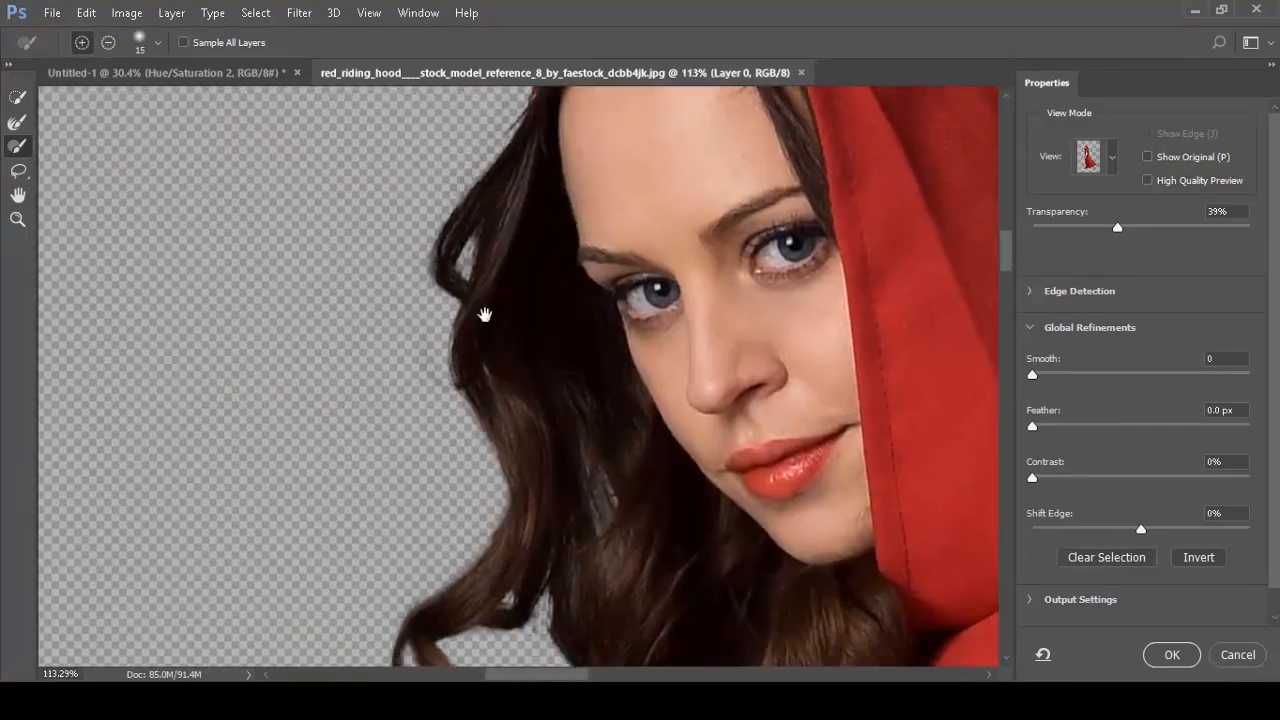
drag(547, 554, 586, 175)
scroll(586, 175, up, 8)
mouse_move(625, 500)
mouse_down()
mouse_move(577, 226)
mouse_move(700, 480)
mouse_up()
scroll(580, 130, down, 4)
mouse_move(580, 130)
mouse_down()
mouse_move(611, 409)
mouse_move(600, 600)
mouse_up()
scroll(600, 600, down, 2)
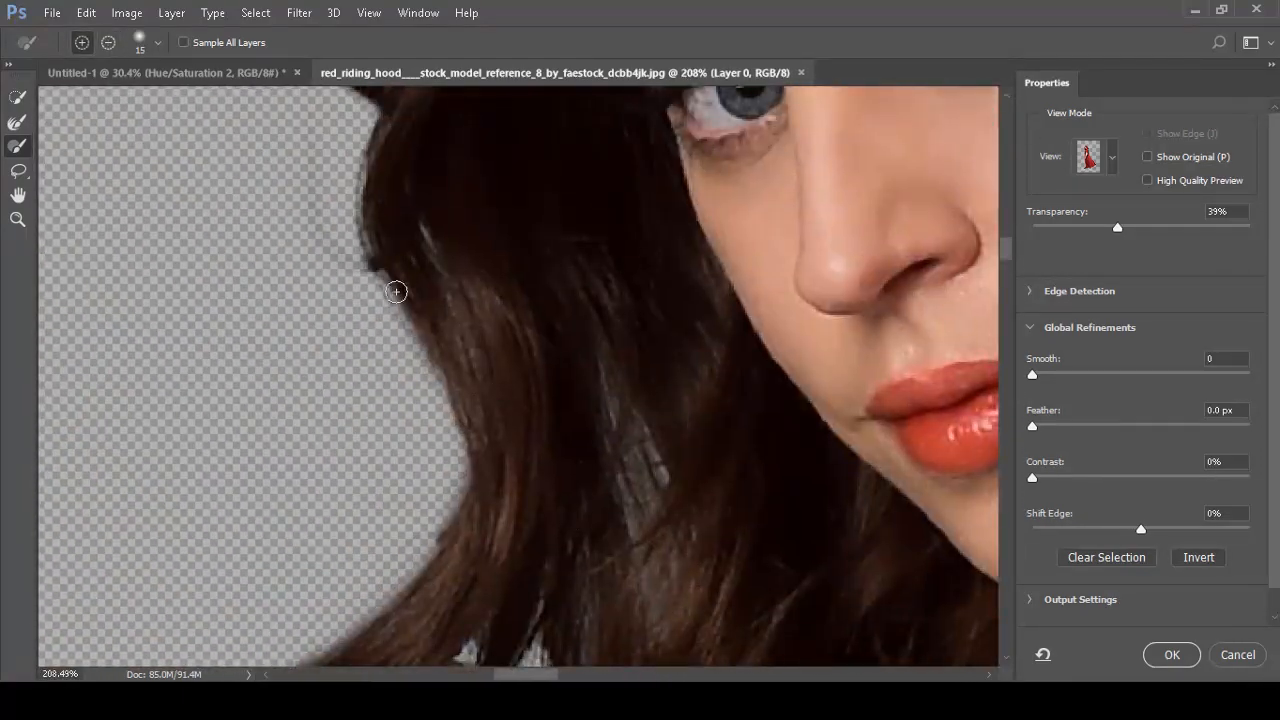
drag(396, 291, 469, 383)
scroll(406, 434, up, 2)
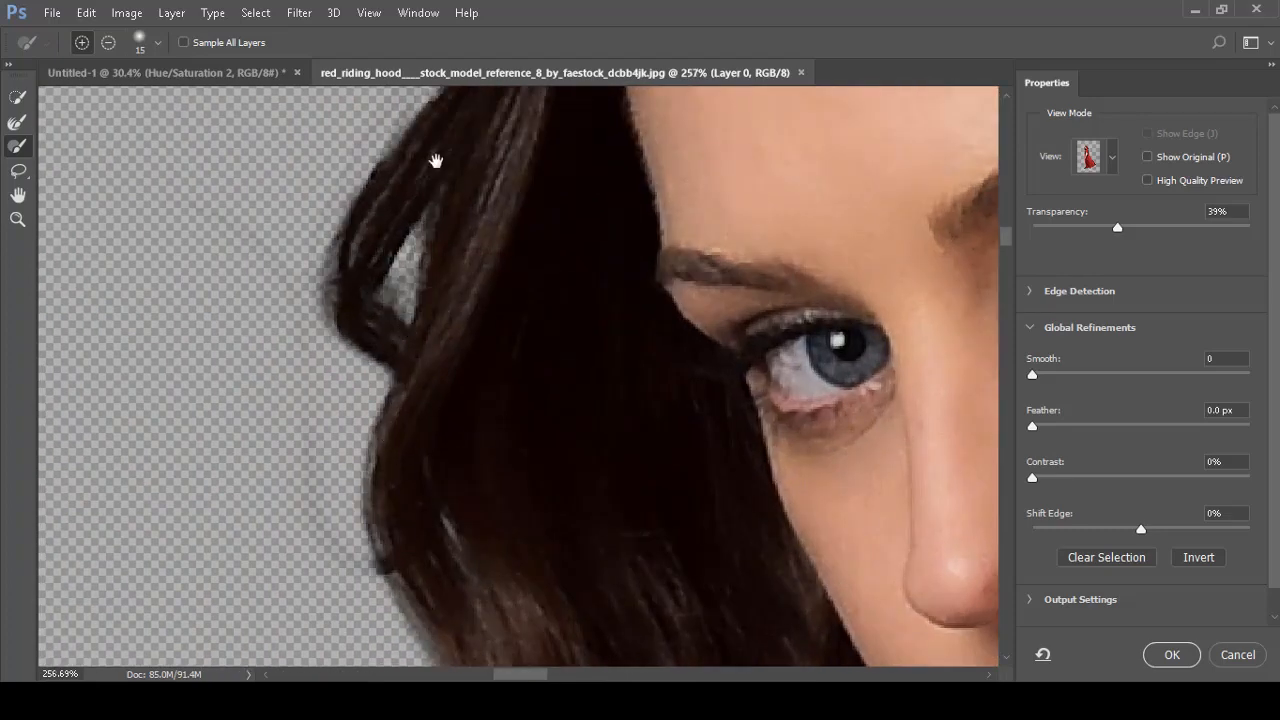
Erase the leftover background haze beside the looped strand and wavy hair with a 32 px Brush in subtract mode.
drag(436, 161, 408, 328)
drag(347, 377, 345, 585)
drag(477, 349, 572, 99)
key(alt)
scroll(314, 240, down, 1)
key(])
key(])
key(])
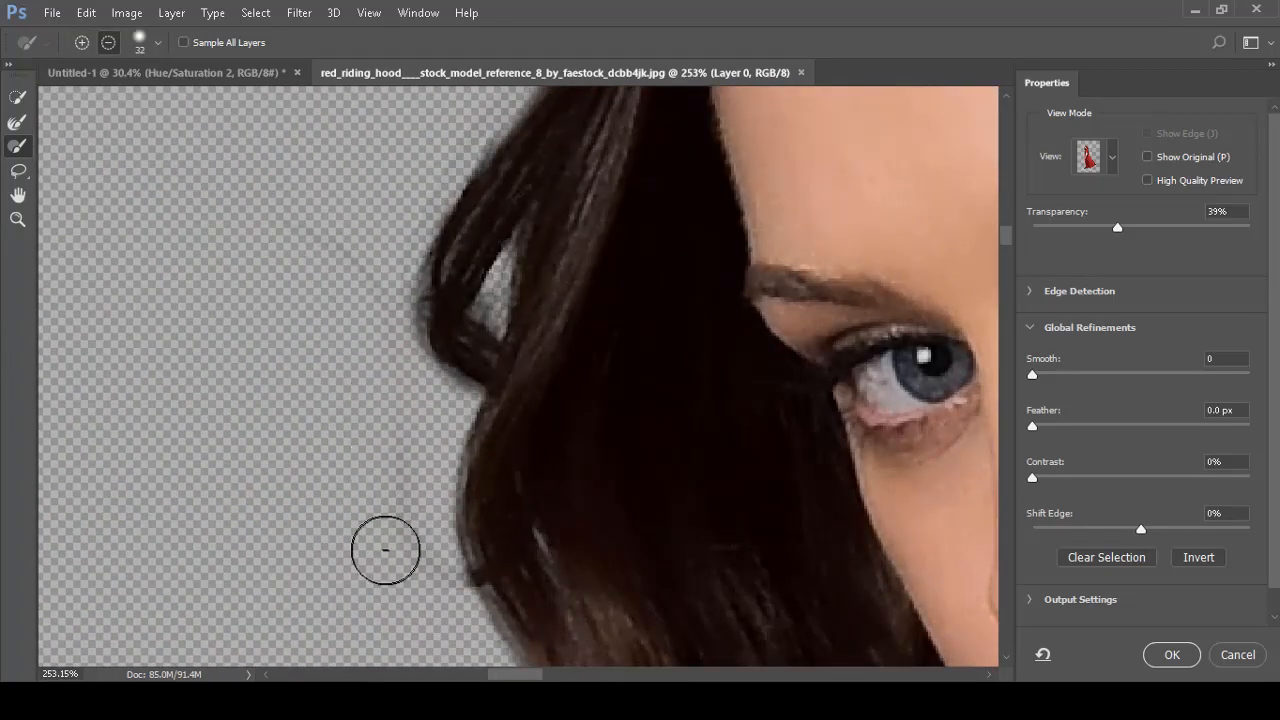
drag(321, 319, 340, 214)
scroll(374, 346, down, 15)
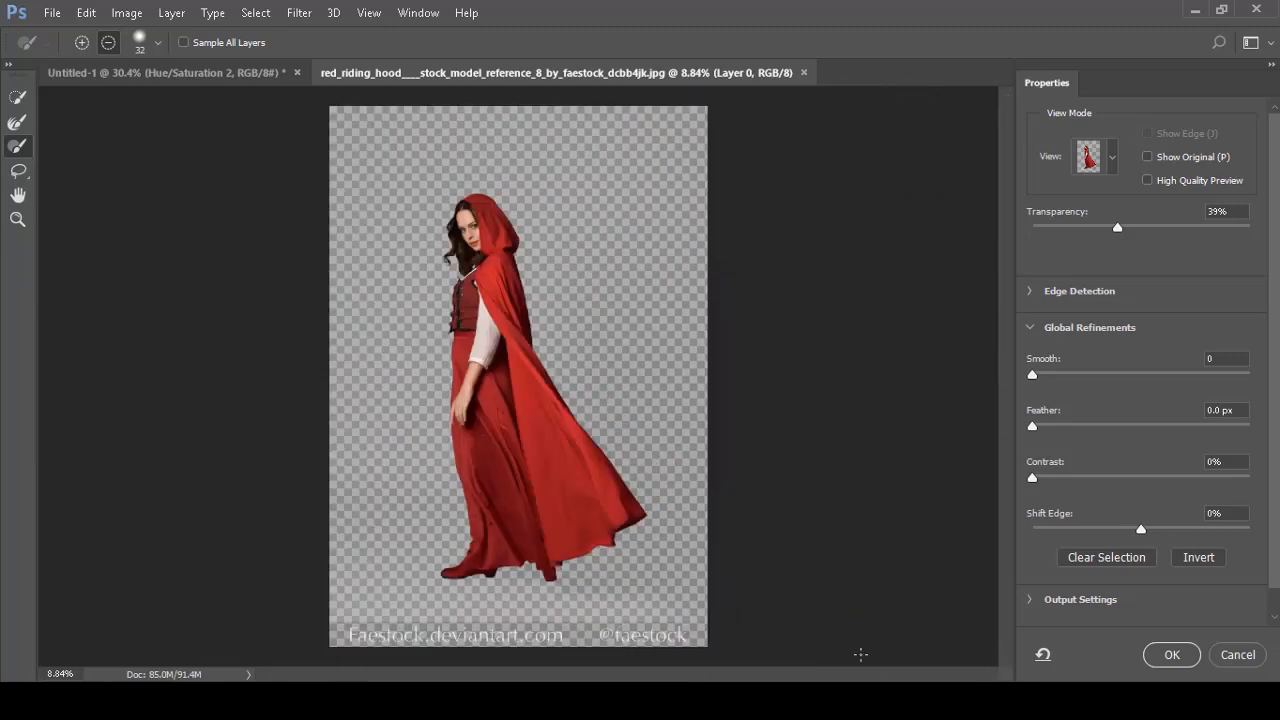
Accept the refined selection and apply it as a layer mask on the woman's photo.
click(1172, 655)
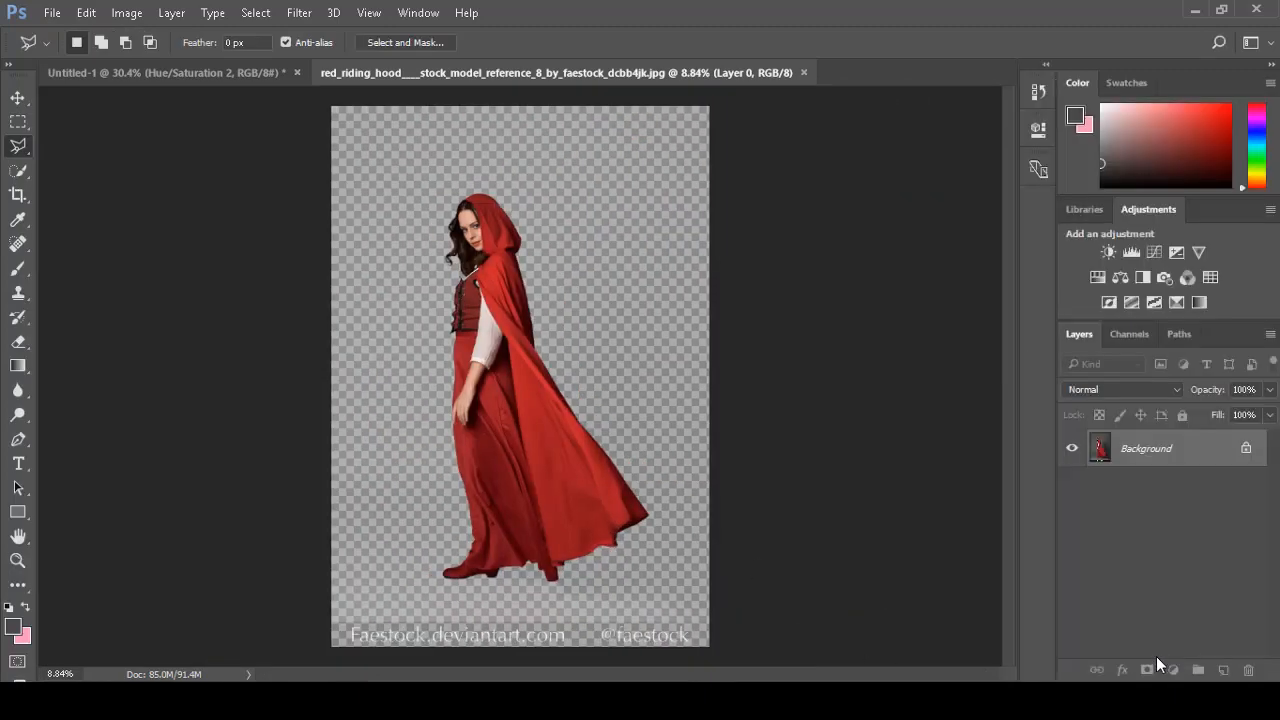
click(18, 97)
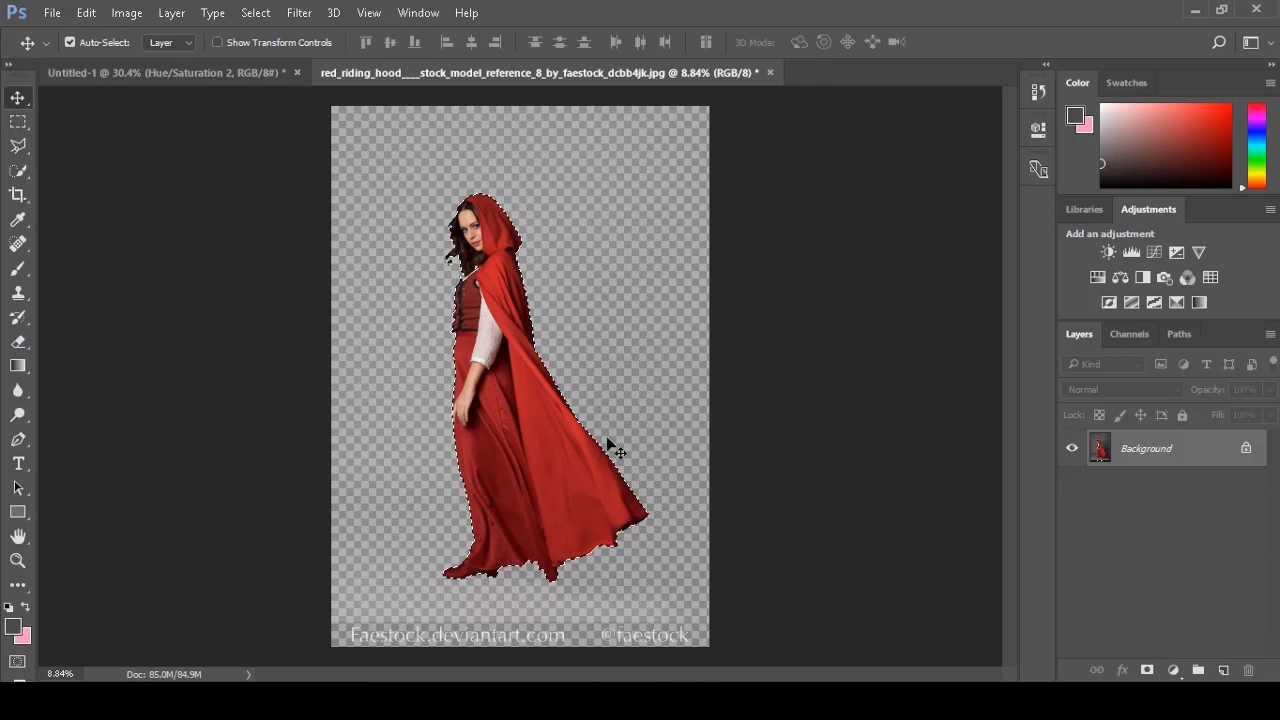
click(1147, 670)
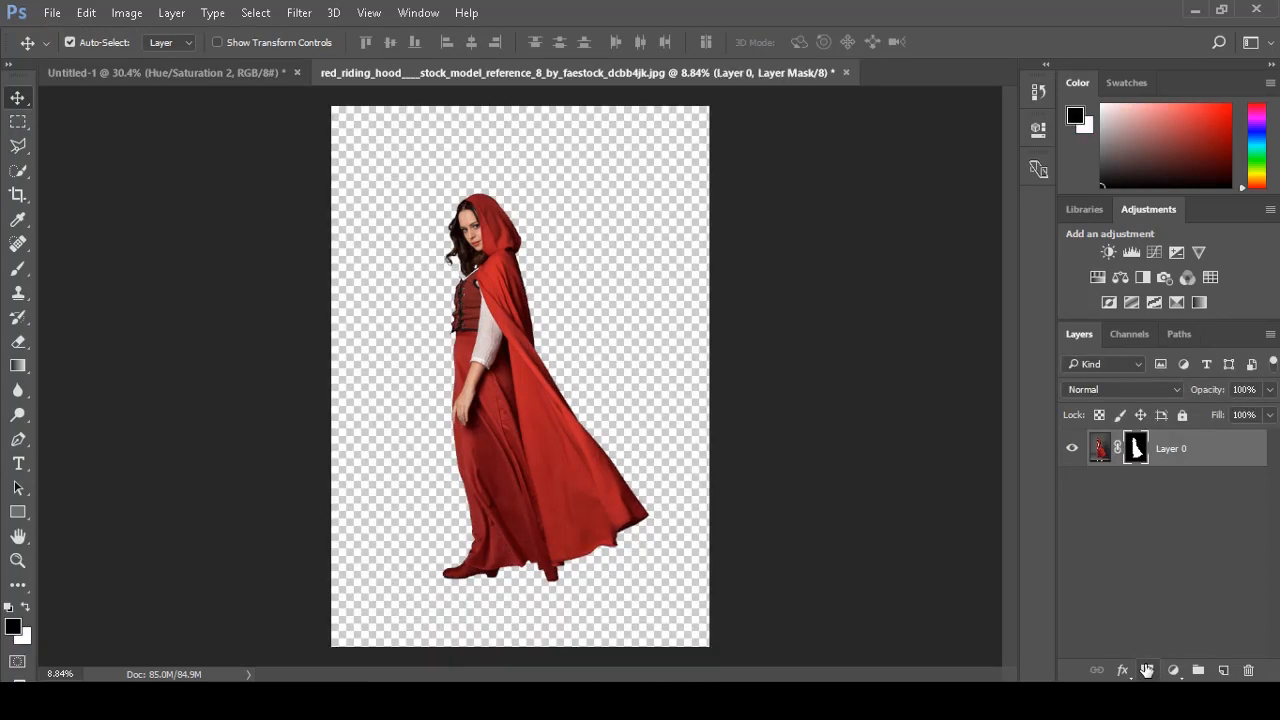
Bring the masked woman into the Untitled-1 dolphin composite and scale her down to about 13.3%.
click(1098, 452)
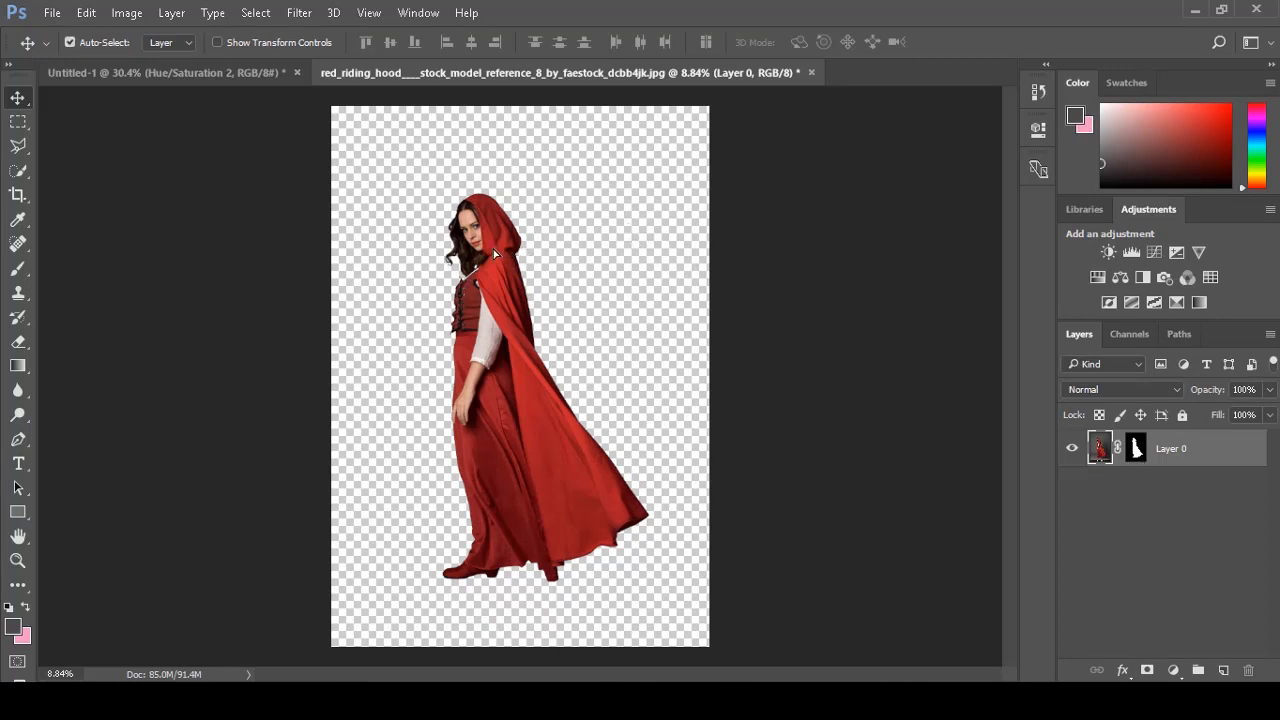
drag(493, 249, 730, 293)
key(ctrl+t)
key(ctrl+0)
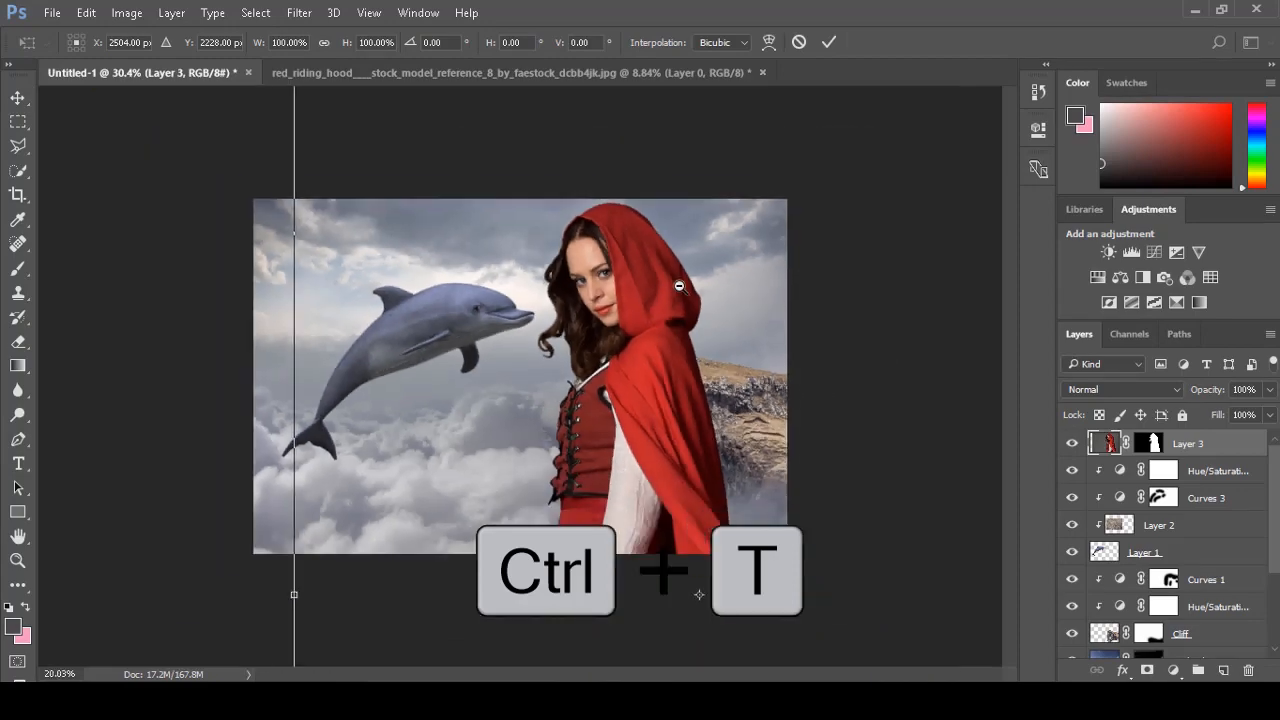
drag(887, 147, 697, 423)
drag(671, 500, 618, 309)
scroll(628, 305, up, 5)
drag(719, 112, 617, 260)
scroll(480, 499, up, 3)
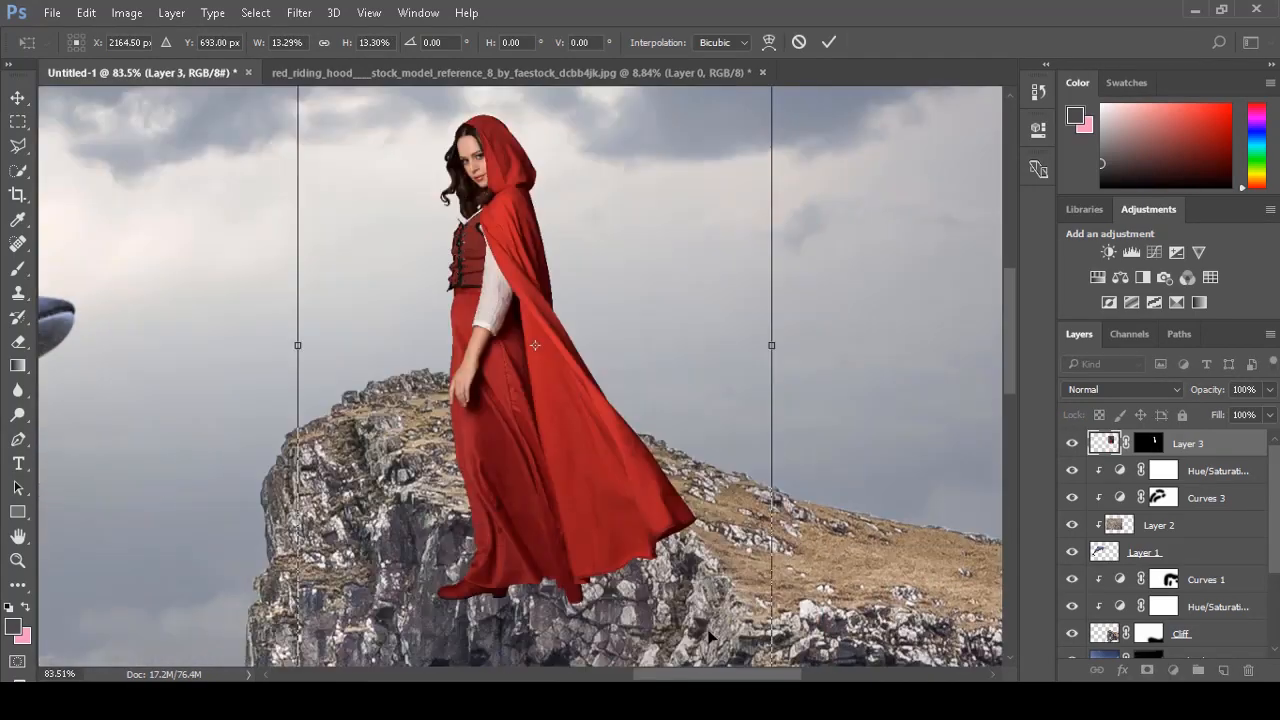
Scale the woman down further to about 9.25%, stand her on the cliff's tip and apply the transform.
scroll(627, 492, down, 2)
drag(720, 620, 678, 557)
drag(595, 489, 548, 448)
drag(518, 365, 557, 368)
drag(554, 491, 568, 468)
scroll(568, 480, up, 1)
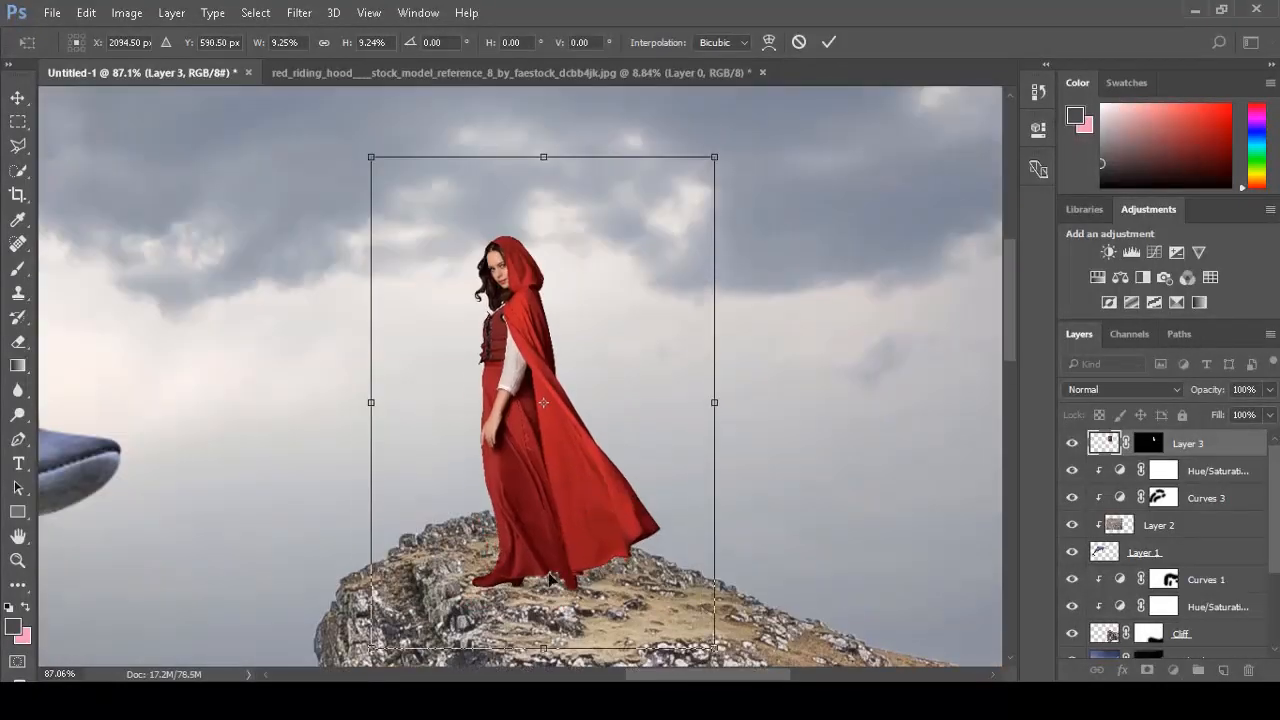
drag(568, 557, 554, 550)
key(Return)
drag(560, 503, 513, 506)
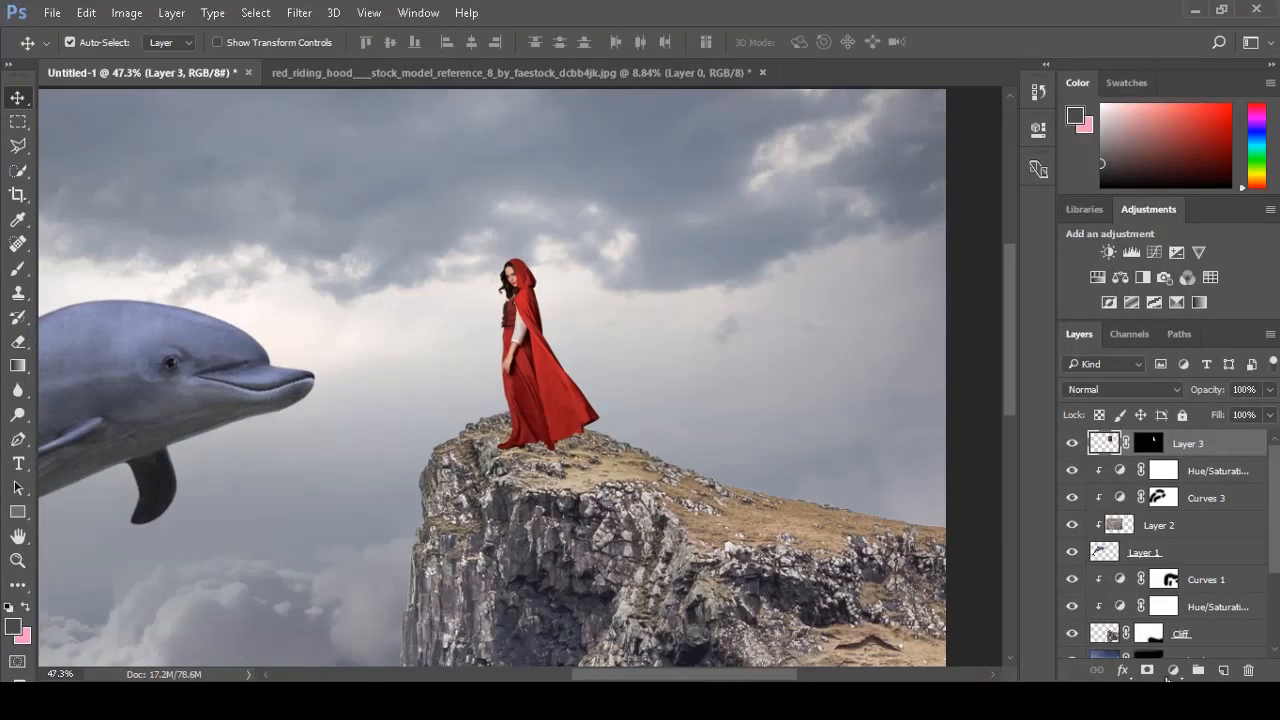
Add a Levels adjustment layer above the woman and clip it to her layer.
click(1170, 674)
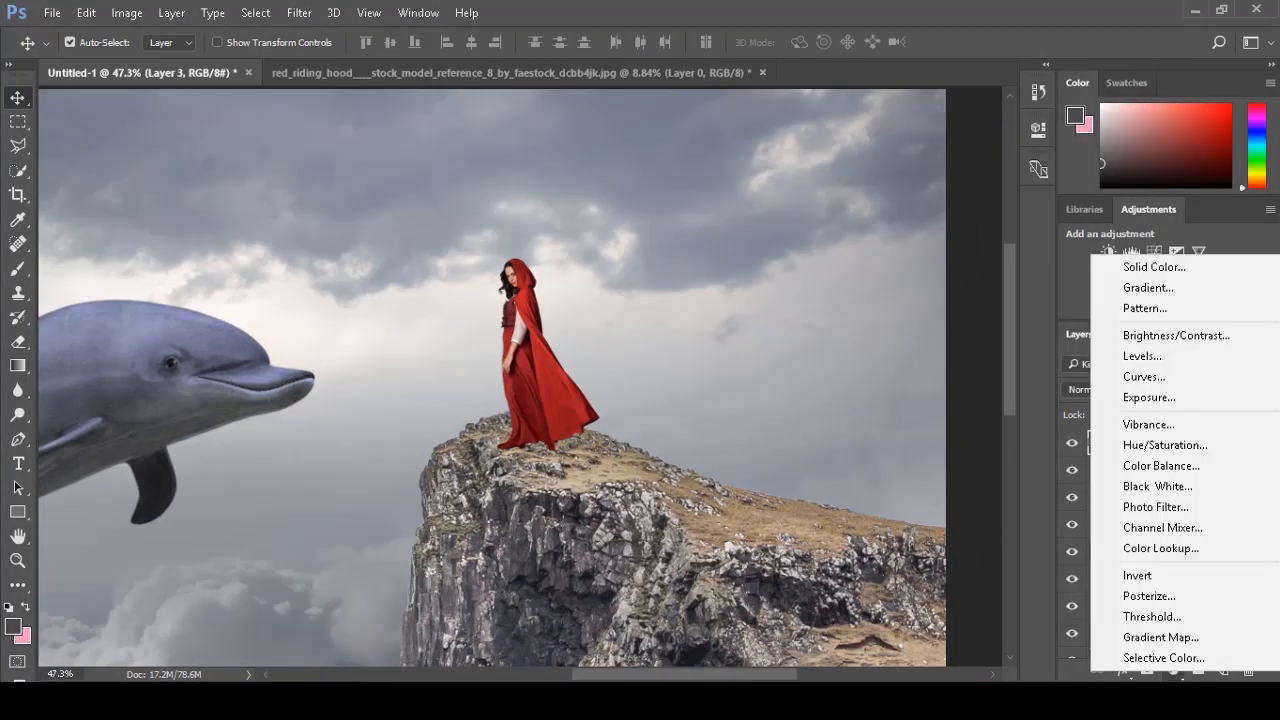
click(1155, 359)
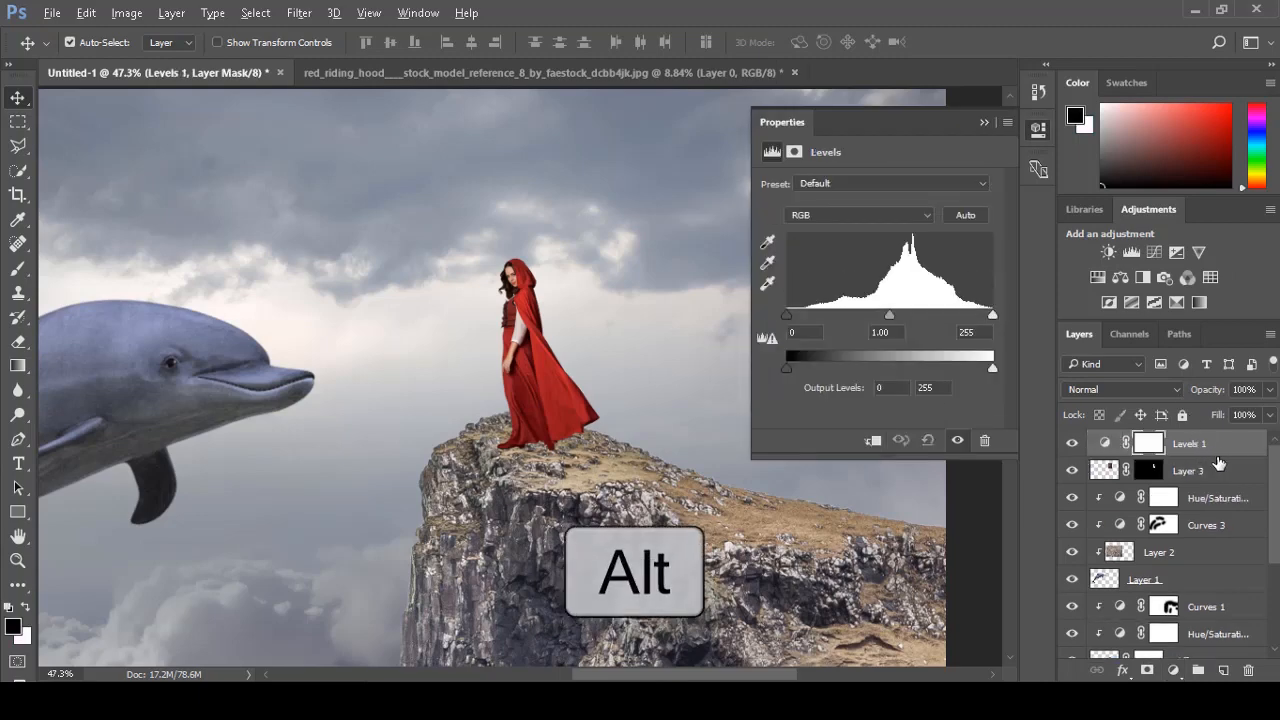
alt+click(1218, 457)
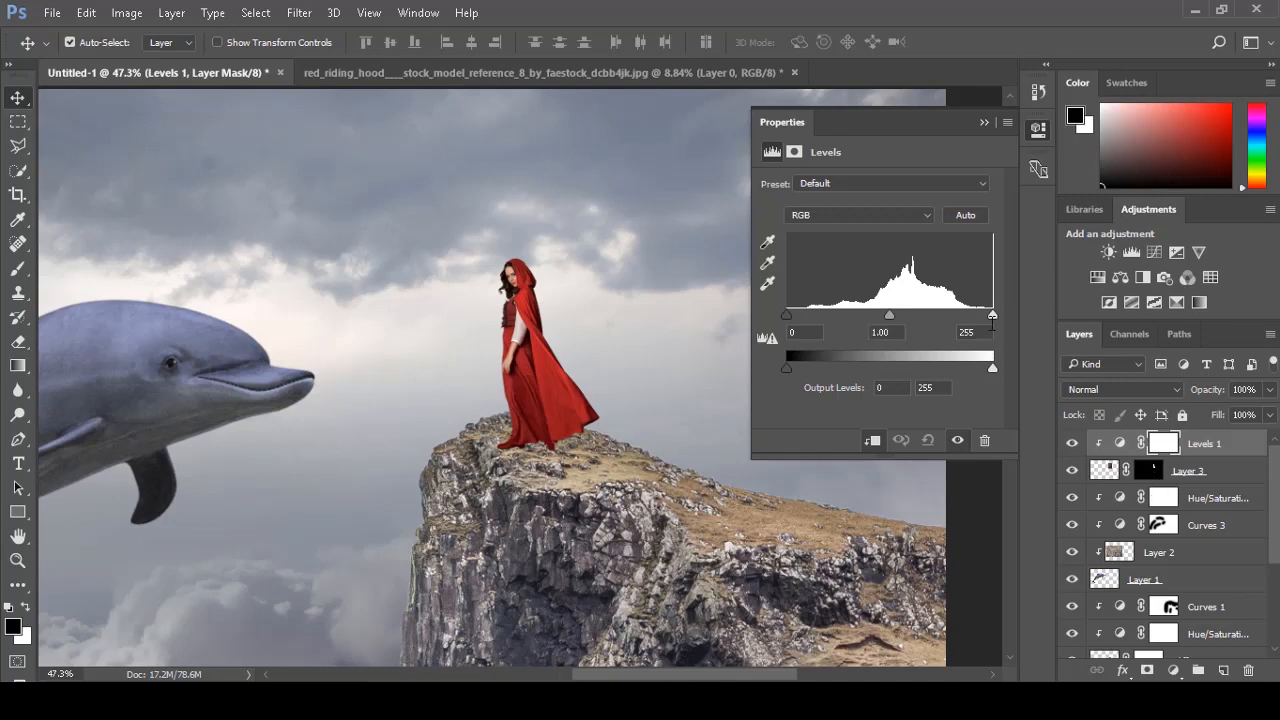
Darken the woman's shadows by setting the black input level of the clipped Levels adjustment to 26.
drag(787, 317, 797, 325)
key(ctrl+plus)
key(ctrl+plus)
key(ctrl+plus)
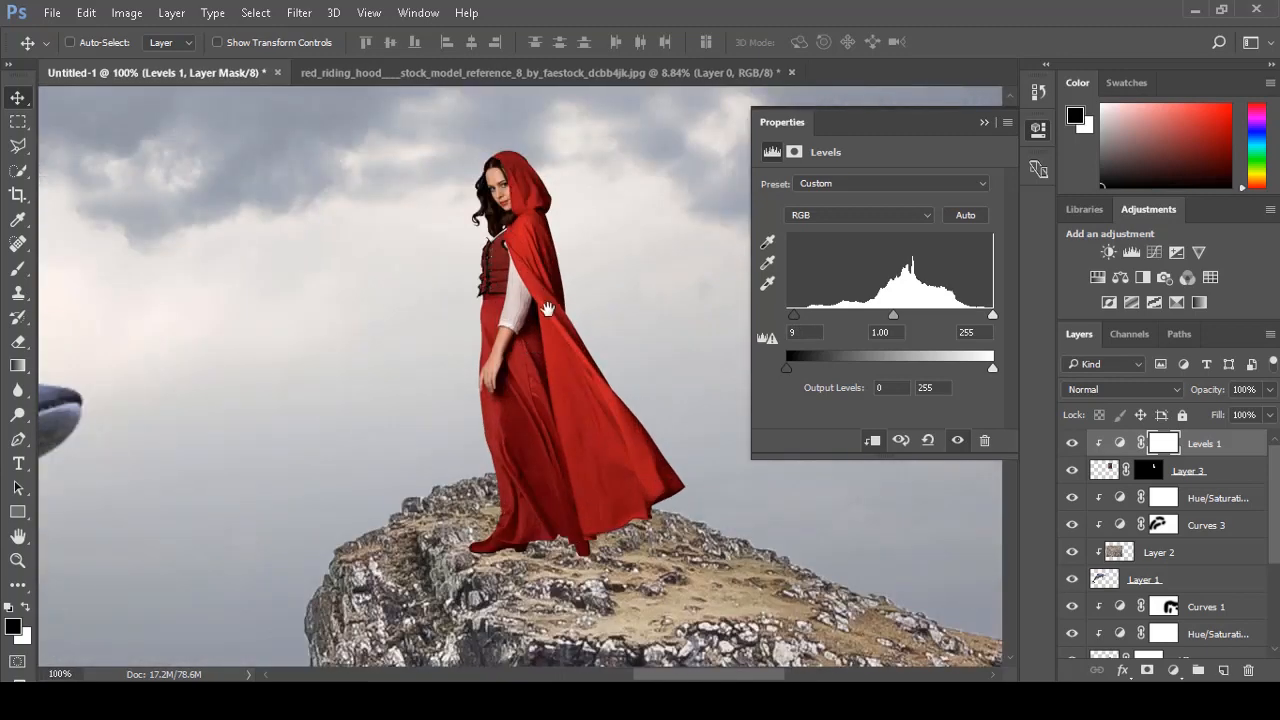
drag(548, 308, 542, 328)
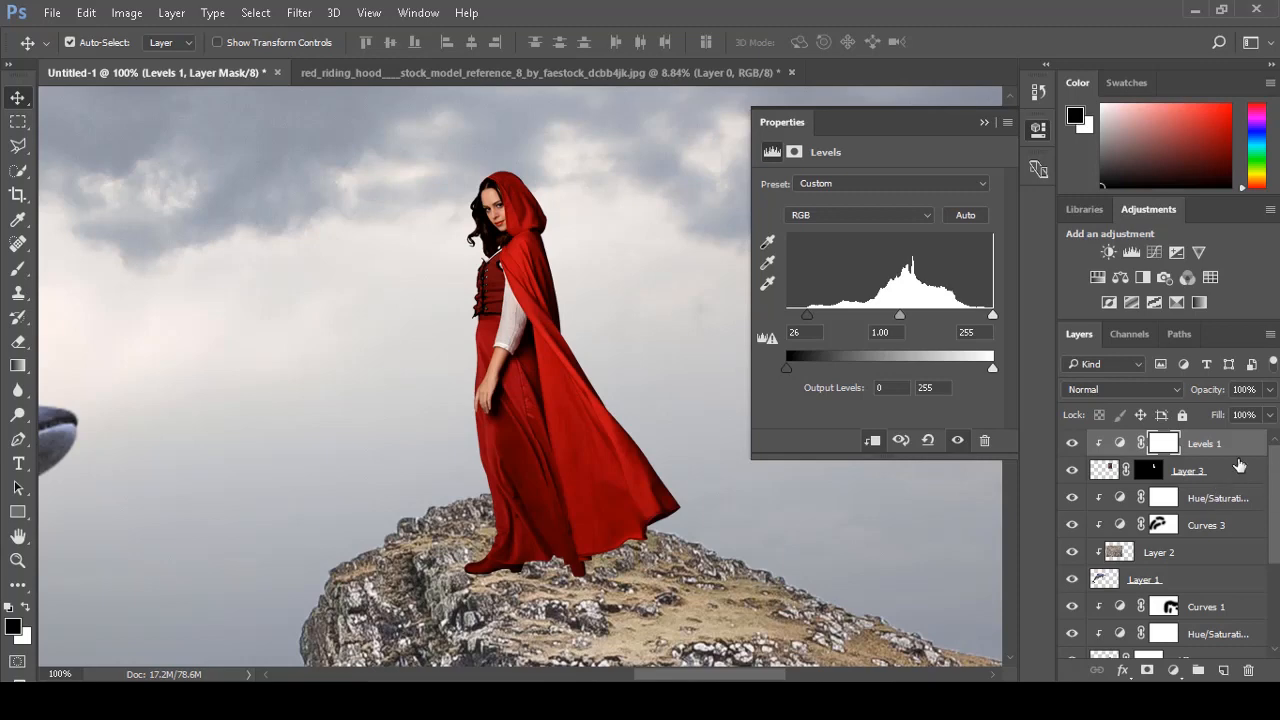
Load the woman's layer mask as a selection around her figure.
ctrl+click(1104, 470)
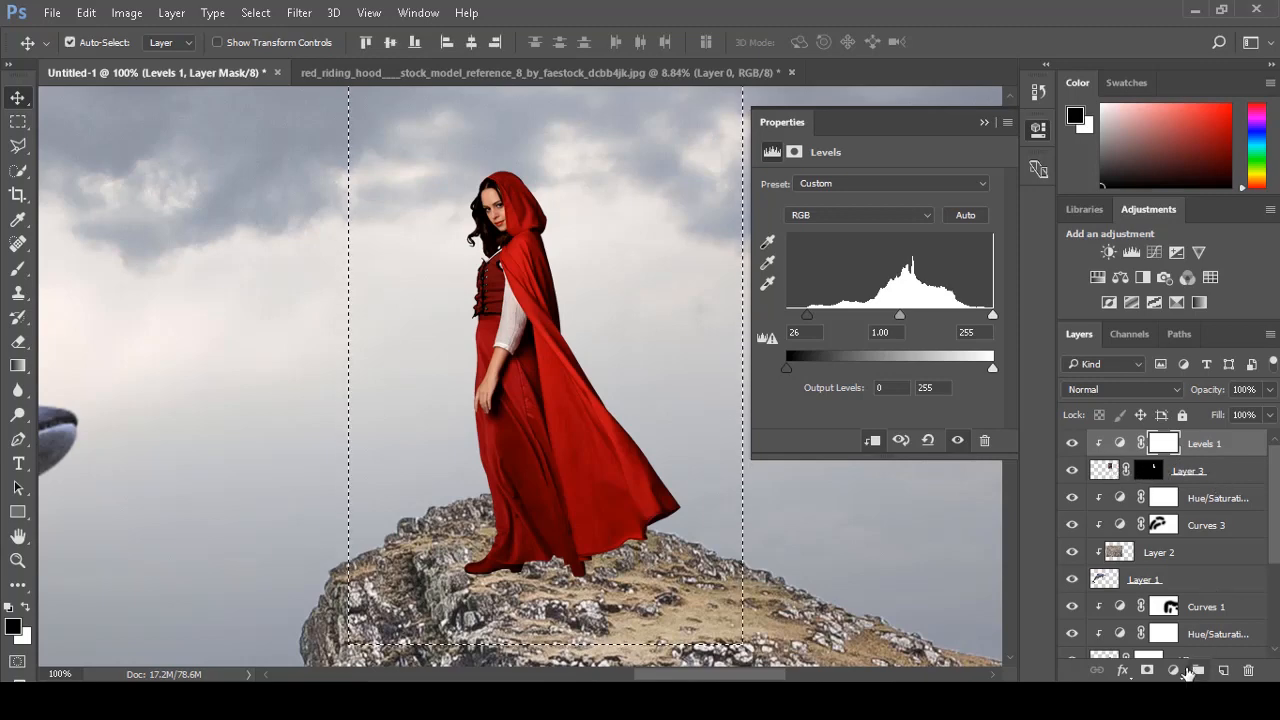
ctrl+click(1152, 470)
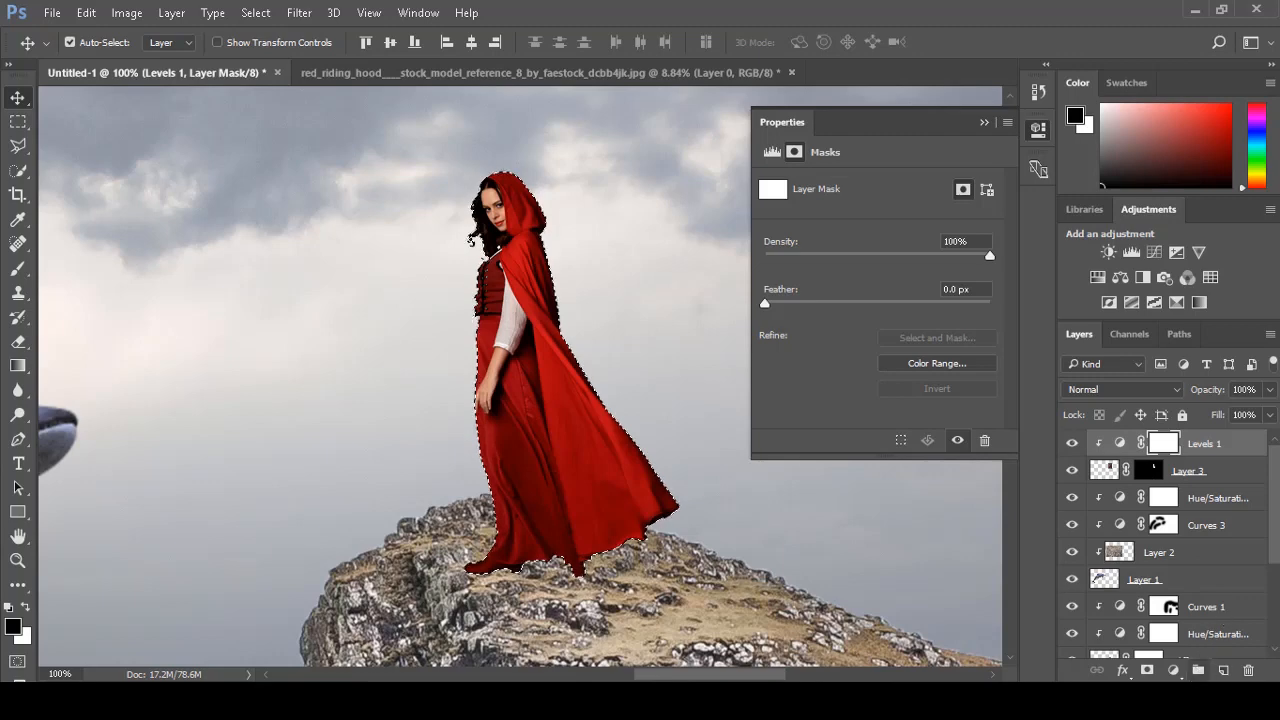
key(ctrl+shift+n)
key(Return)
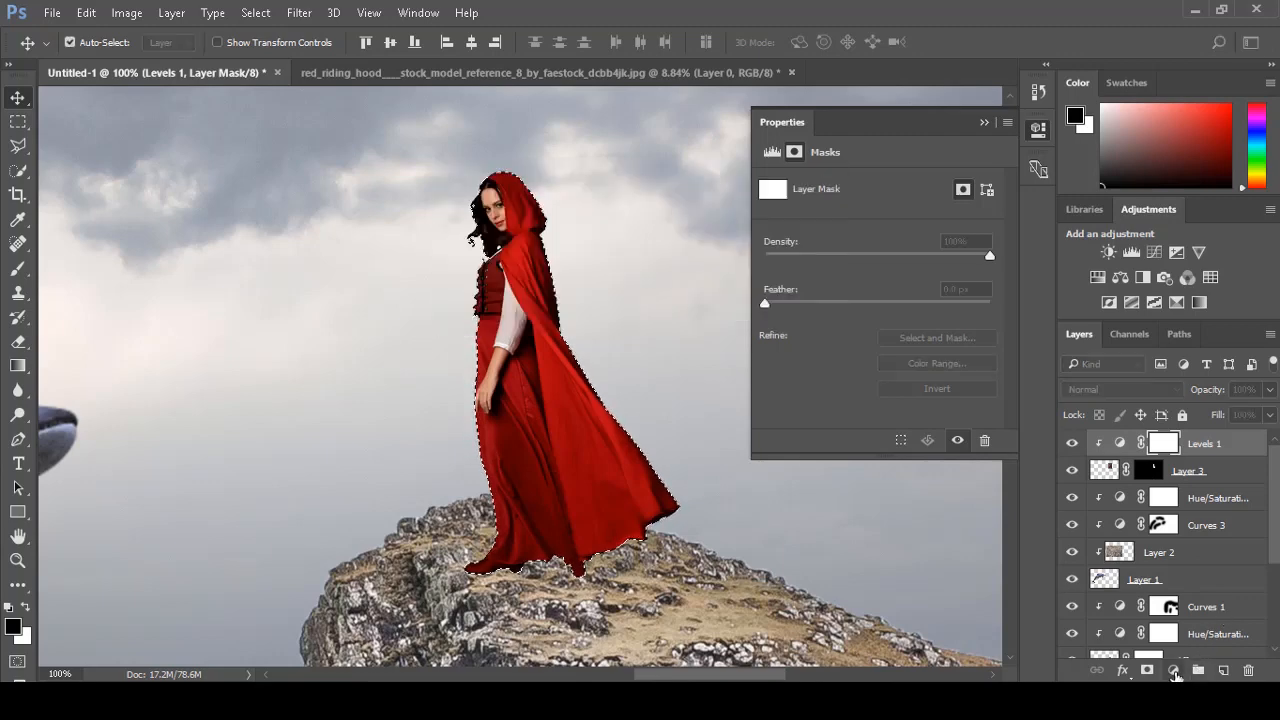
Add an empty layer beneath the woman's layer, and flip and skew her selection outline down across the rock as a cast-shadow shape.
drag(1211, 452, 1208, 508)
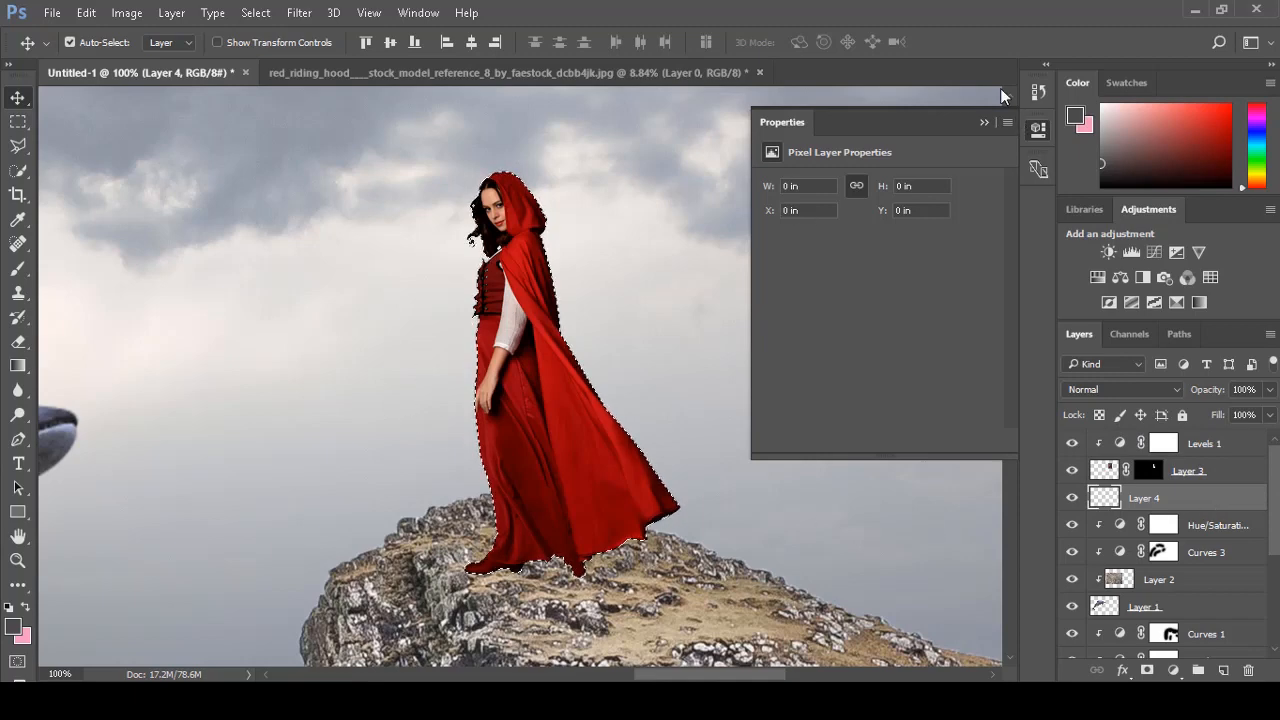
click(985, 121)
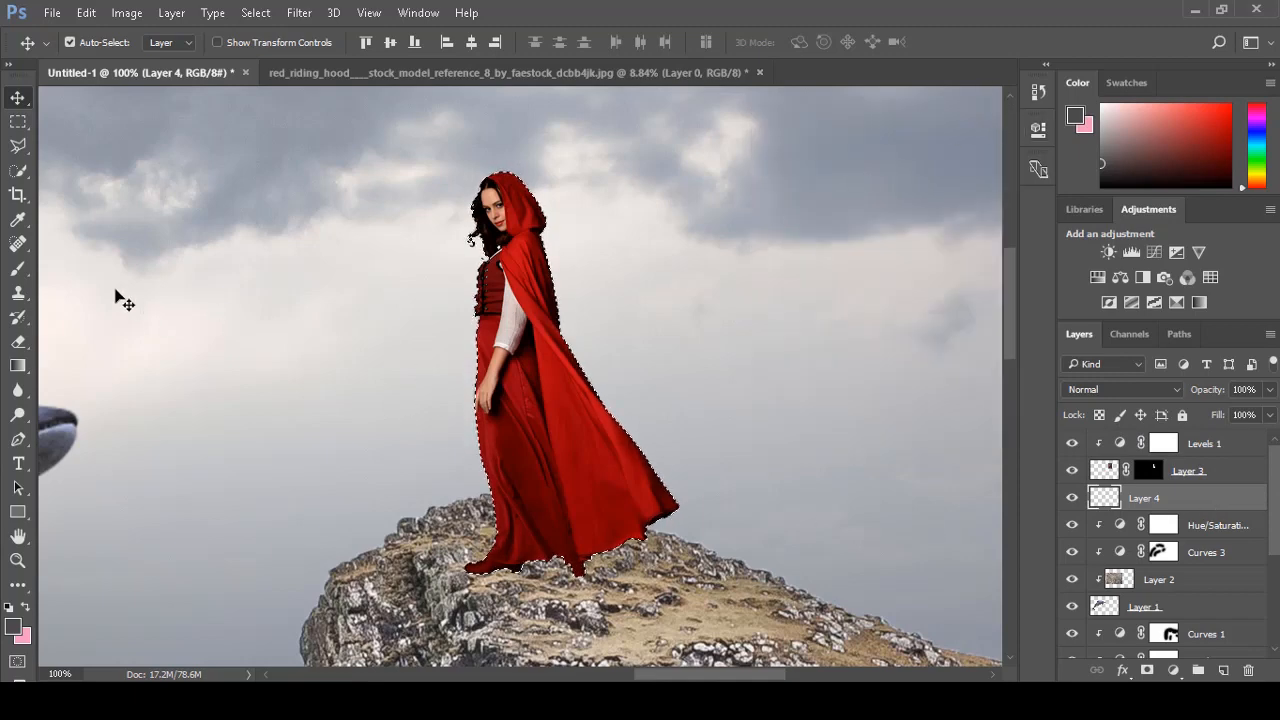
click(256, 12)
click(375, 326)
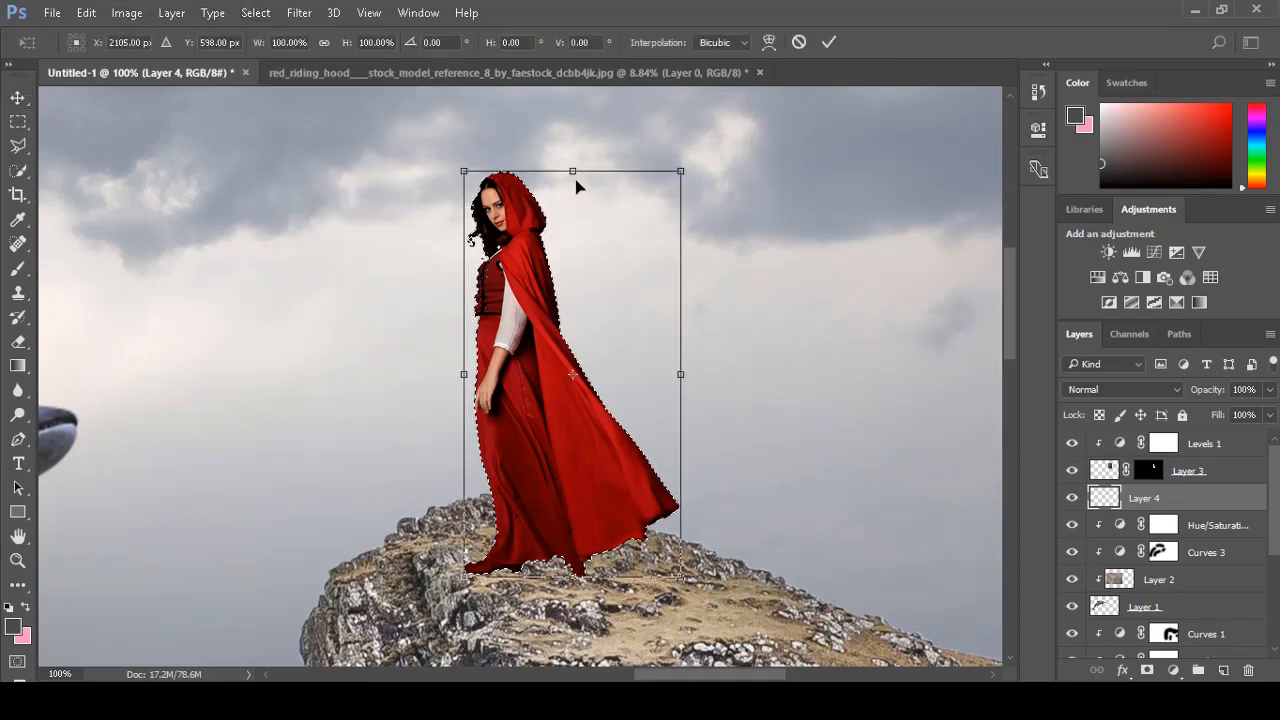
drag(572, 172, 733, 662)
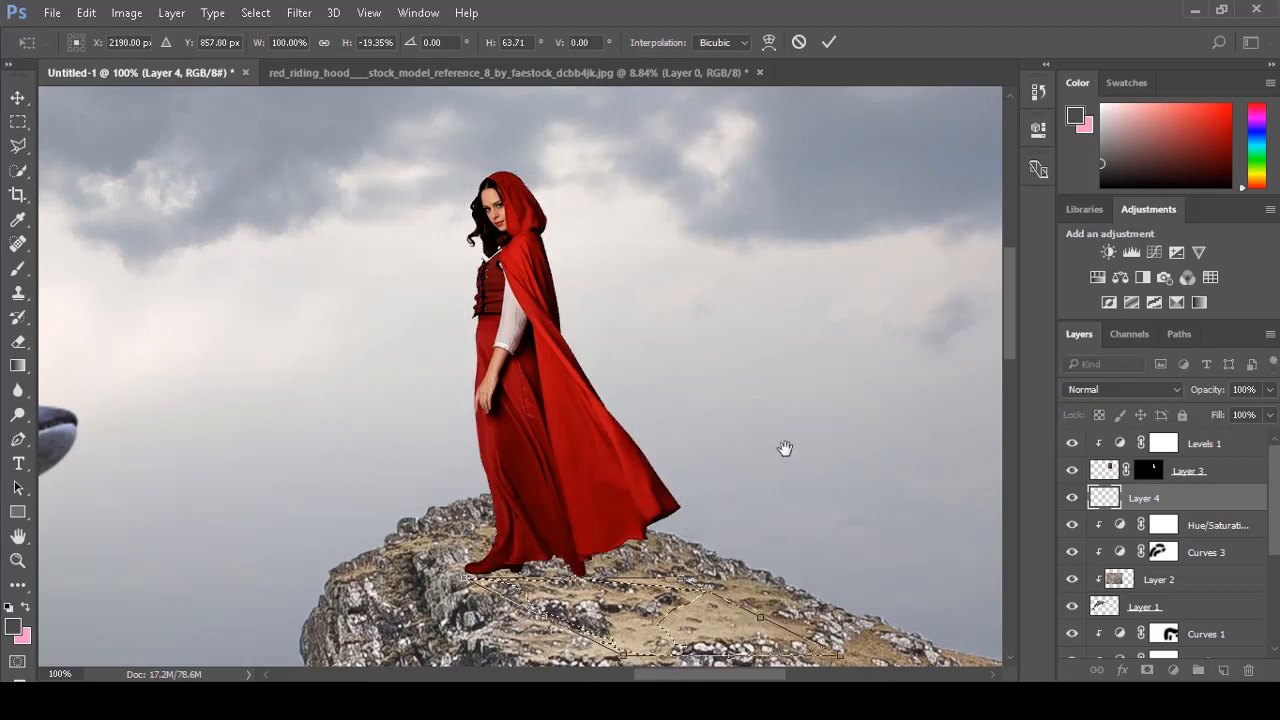
drag(786, 449, 651, 211)
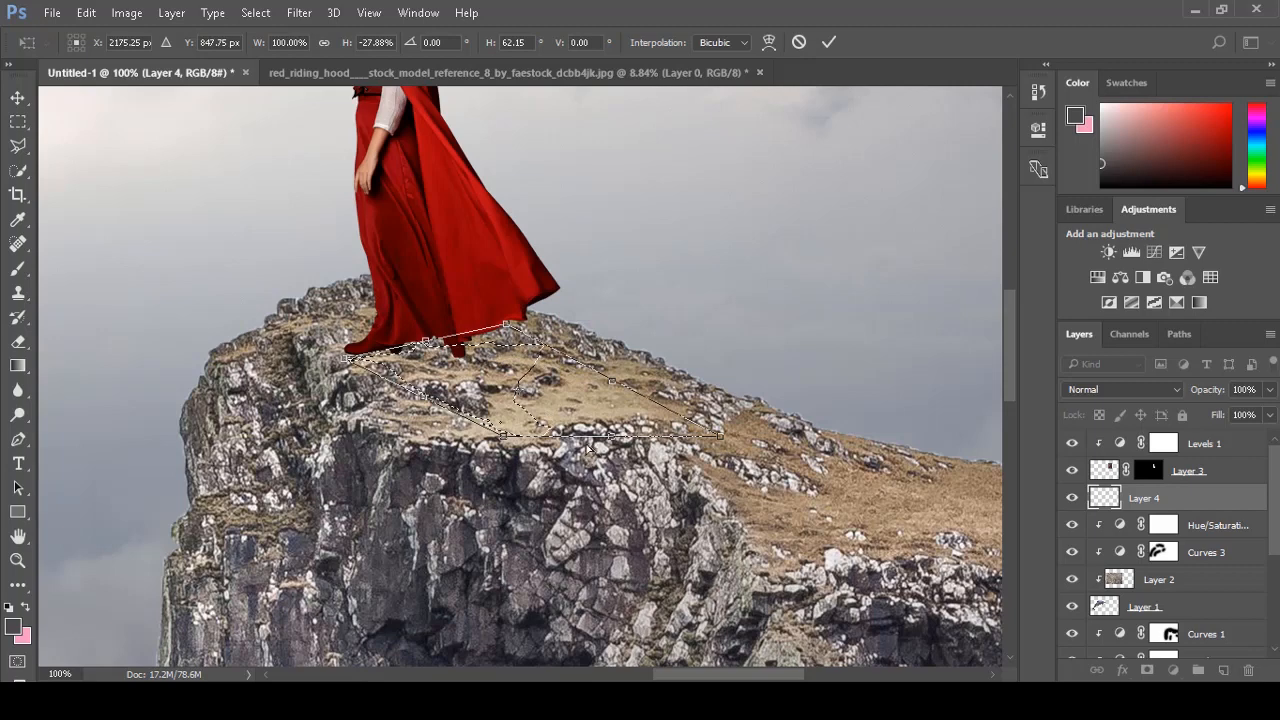
Distort the shadow outline so it starts at her boots and follows the rock's slope, and apply the selection transform.
mouse_move(611, 437)
mouse_down()
mouse_move(679, 434)
mouse_move(618, 437)
mouse_up()
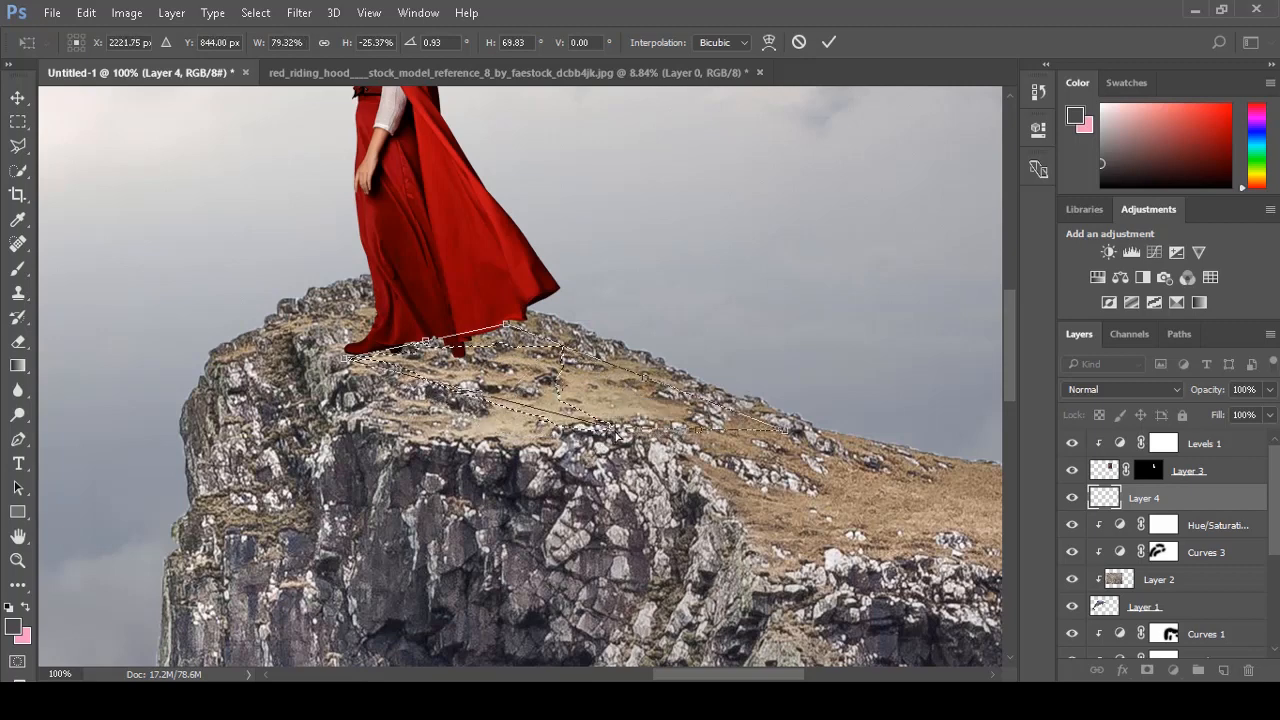
drag(786, 434, 791, 405)
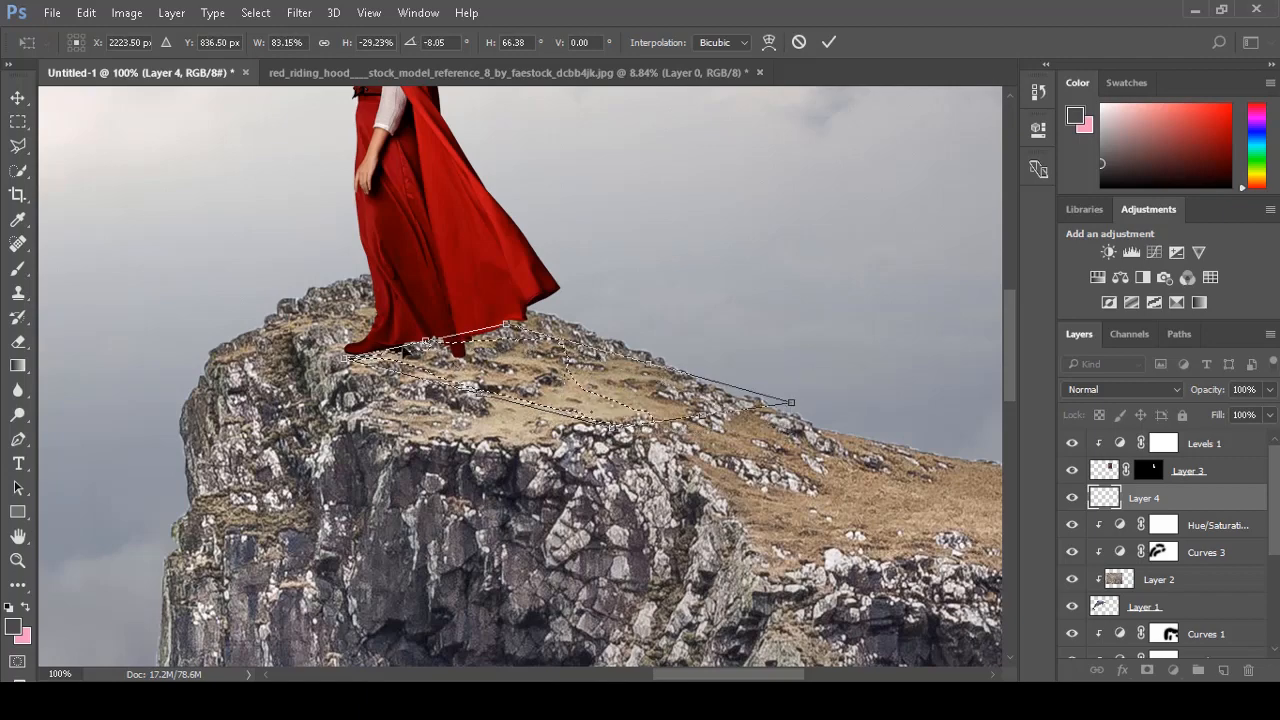
drag(349, 349, 462, 352)
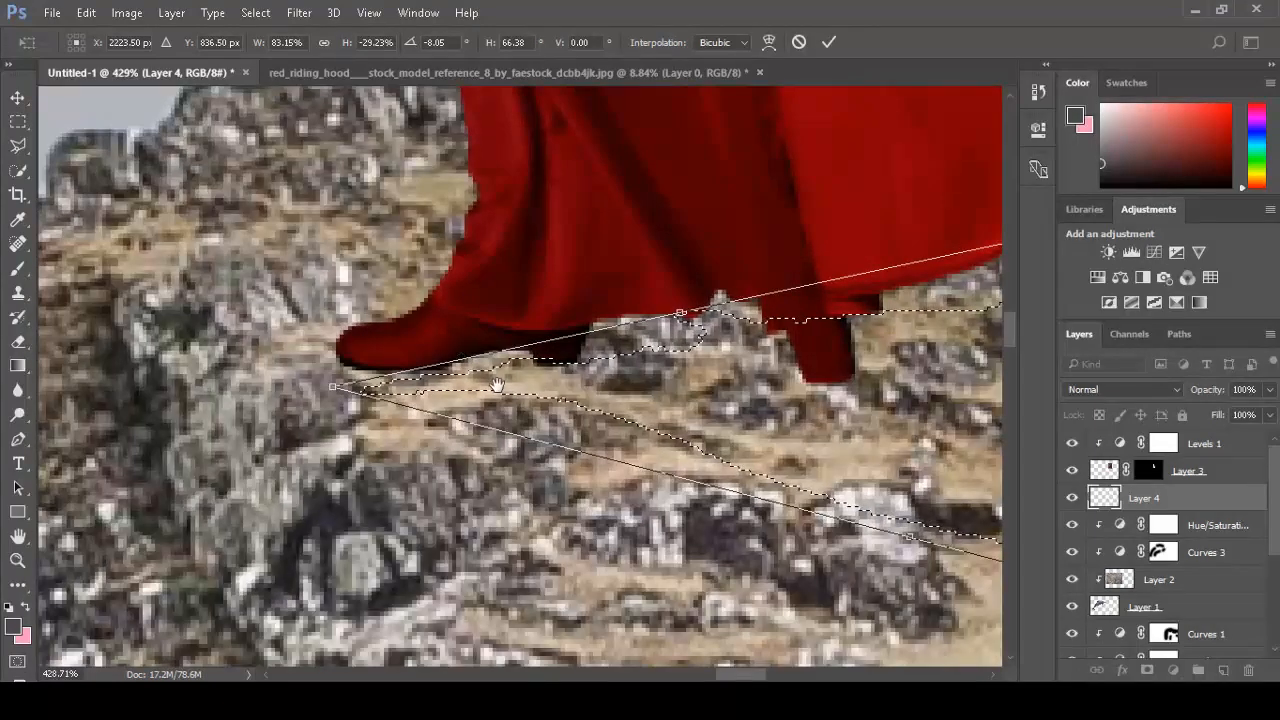
drag(728, 366, 662, 366)
drag(902, 386, 498, 333)
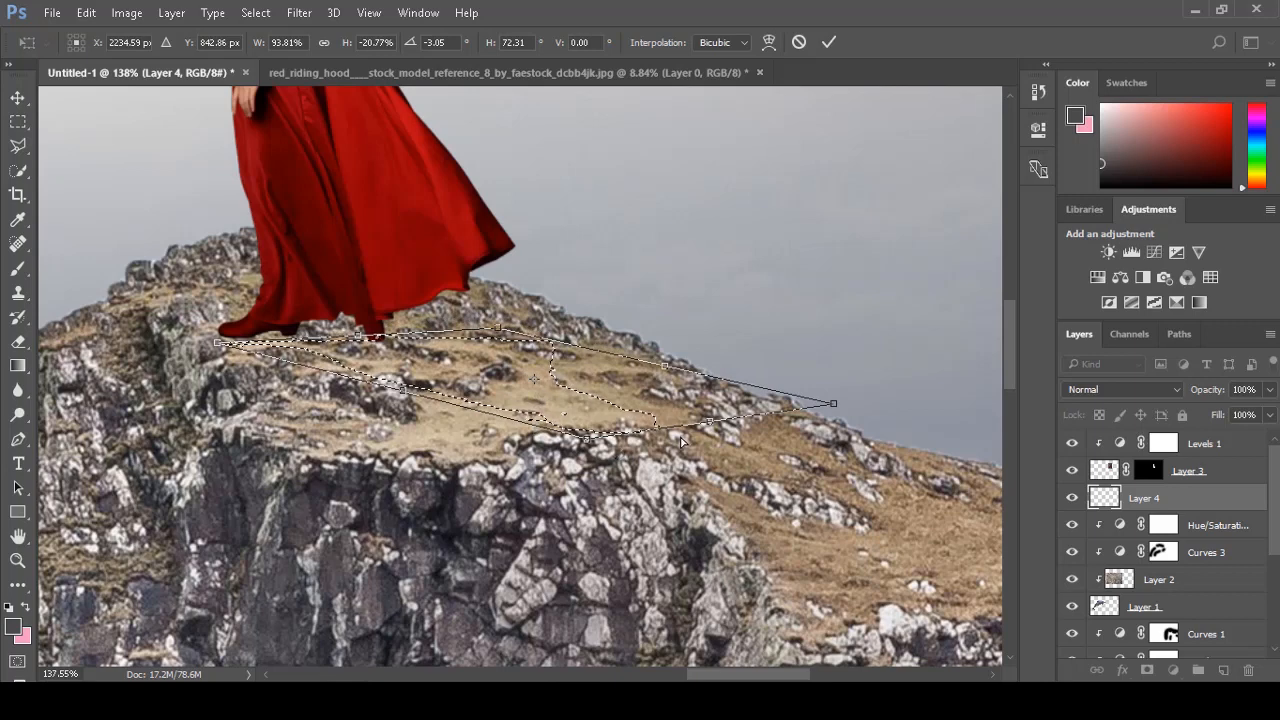
drag(708, 421, 720, 424)
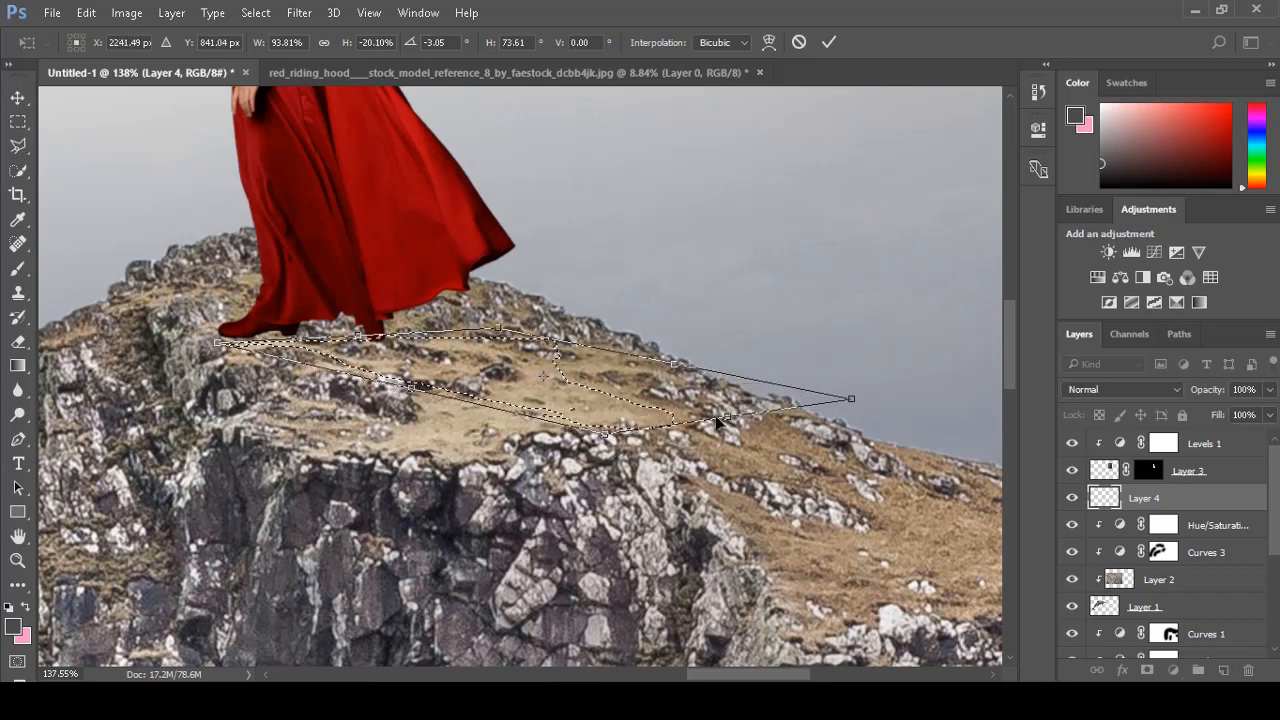
key(Return)
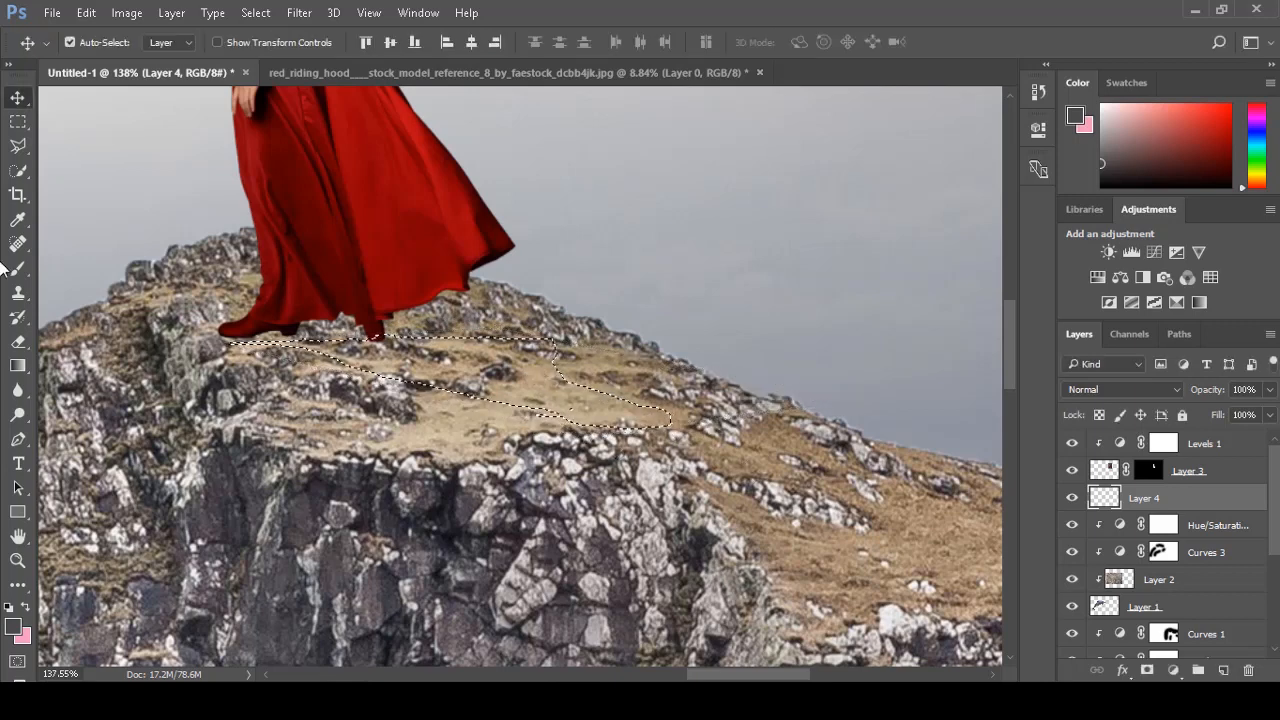
Choose the Gradient tool's black-to-white preset, try it along the shadow selection and undo the attempt.
click(18, 365)
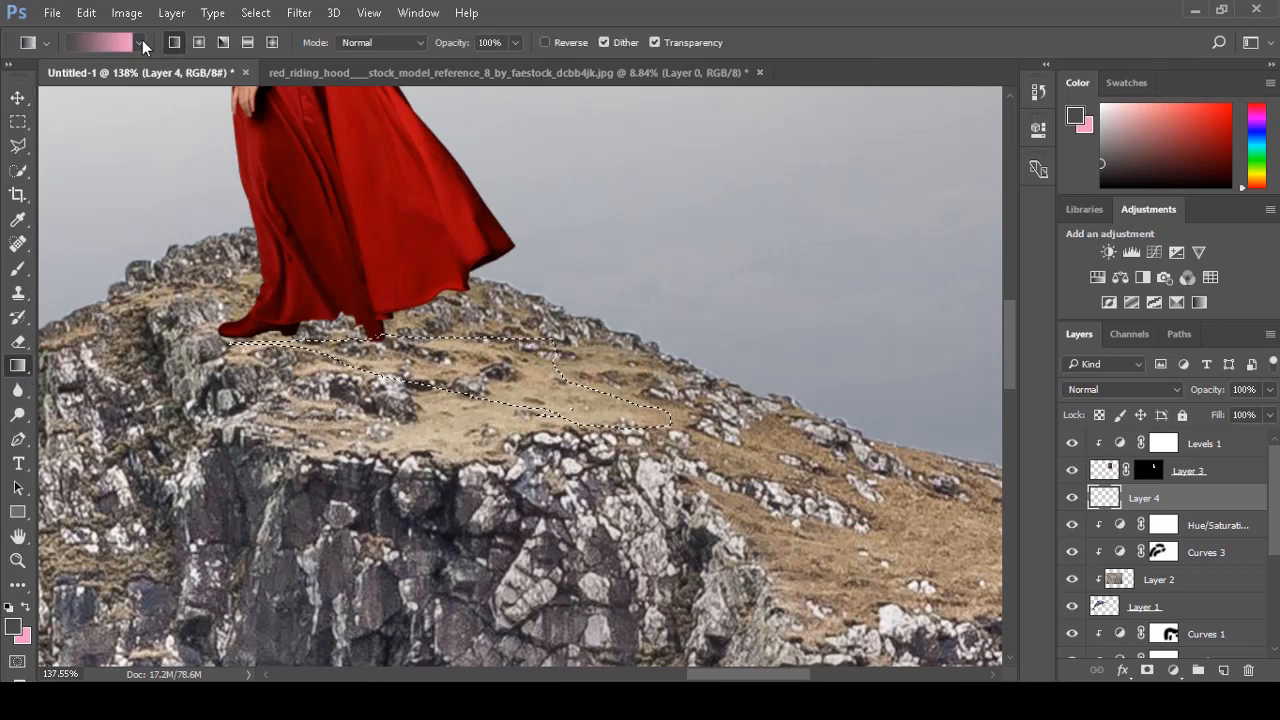
click(140, 42)
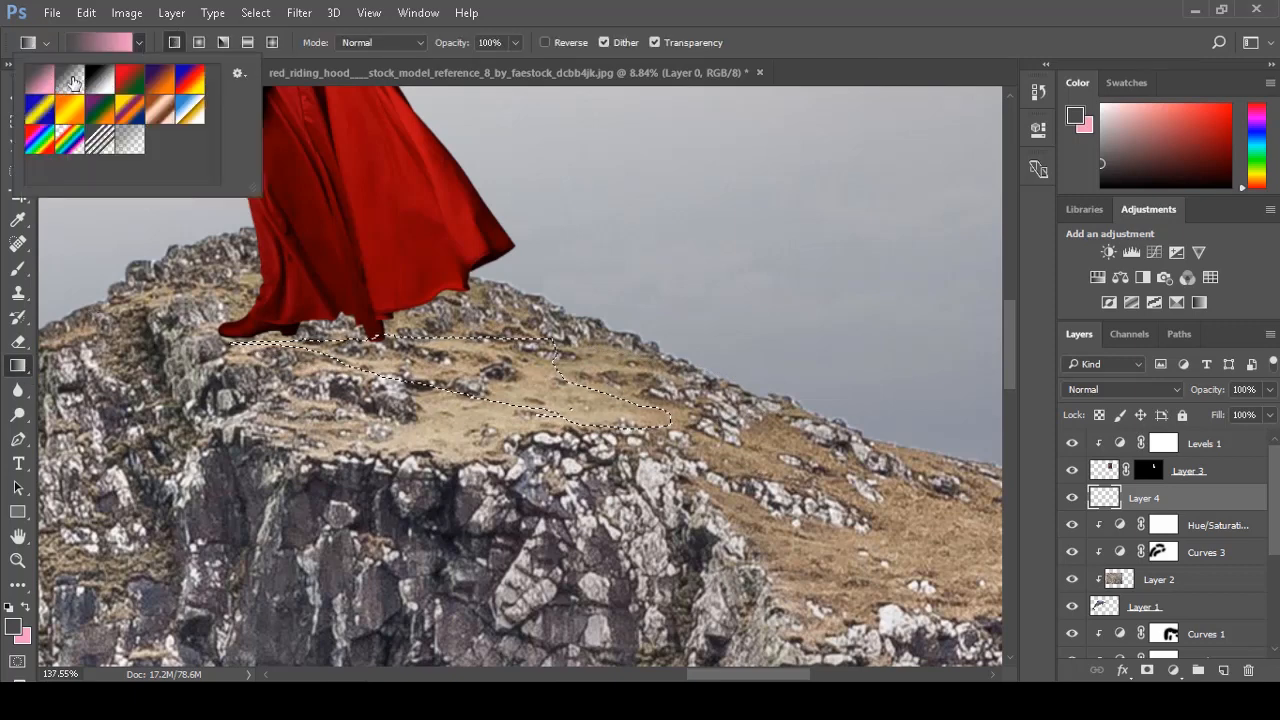
click(100, 80)
click(636, 8)
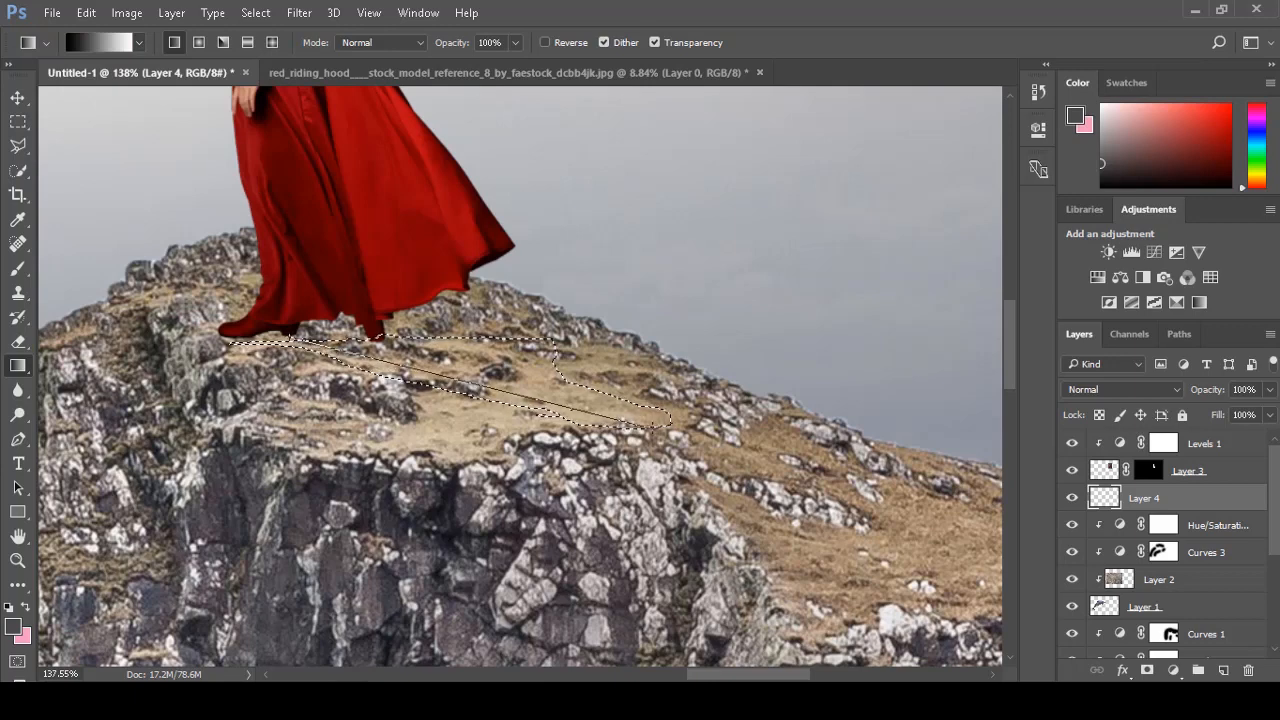
drag(650, 425, 652, 424)
key(ctrl+z)
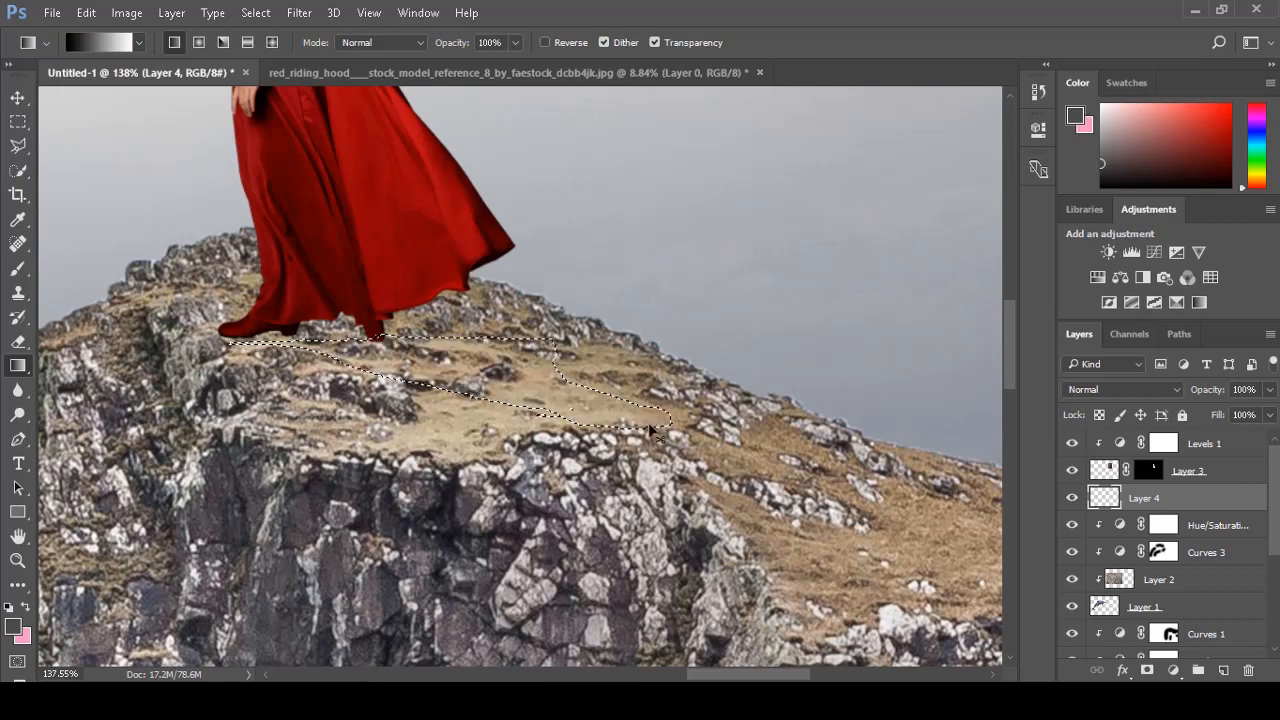
Change the gradient's white end stop to dark grey by setting its black (K) value to 70%.
click(107, 43)
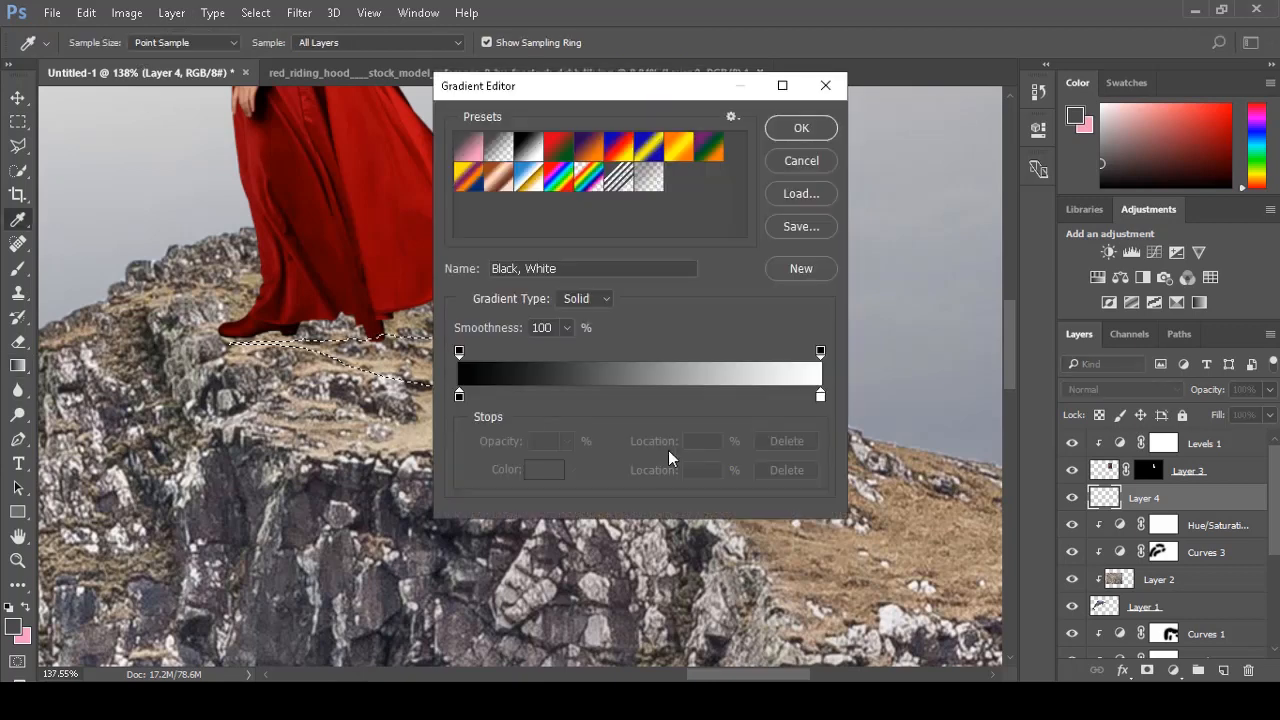
double_click(820, 397)
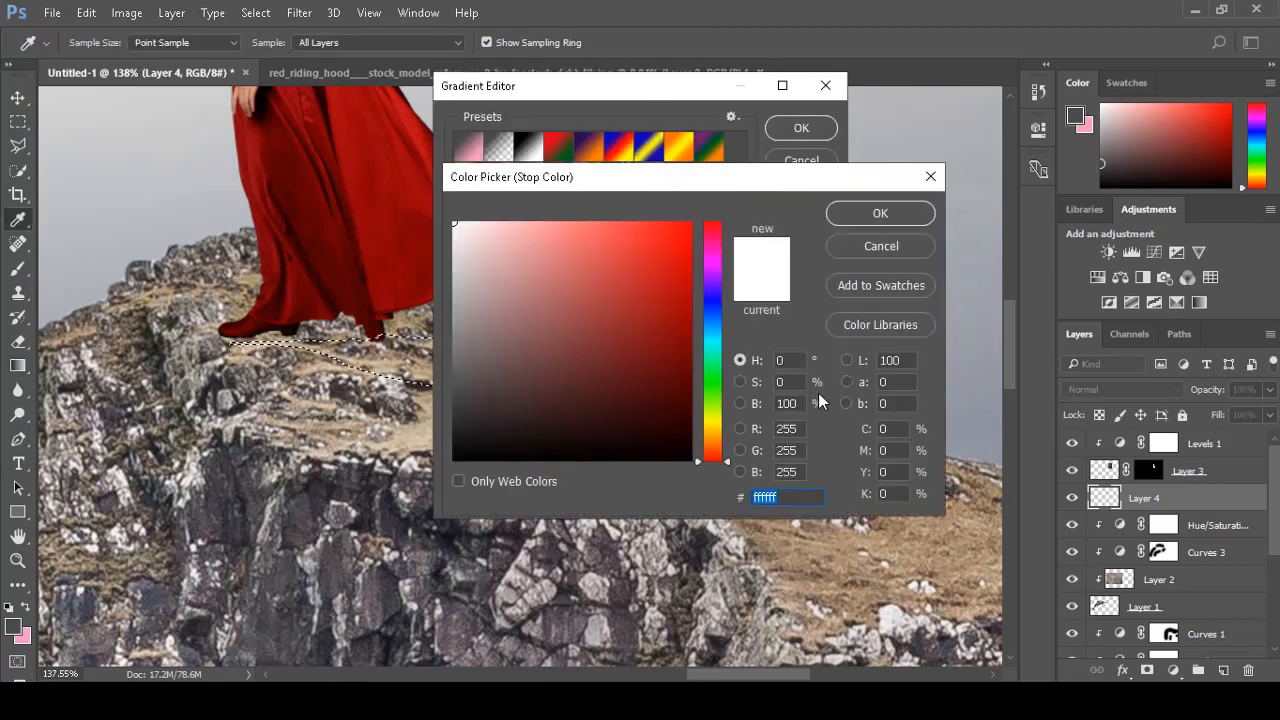
click(903, 490)
text(70)
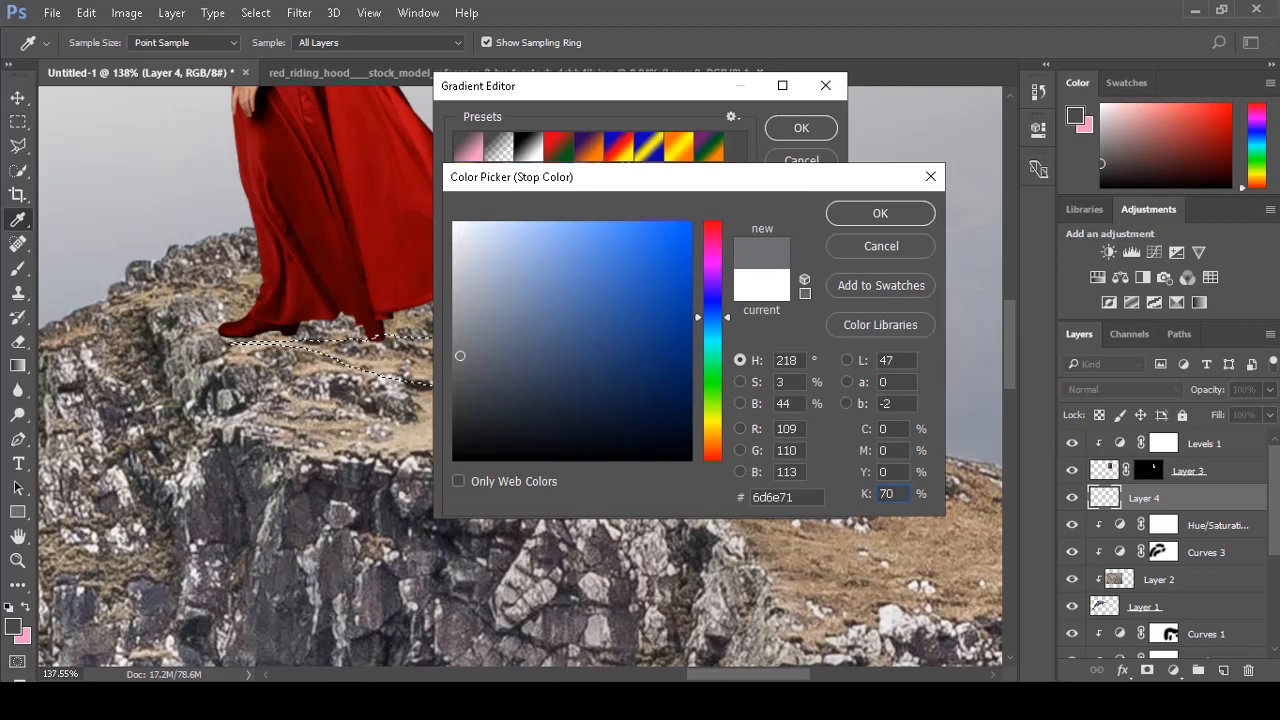
key(Return)
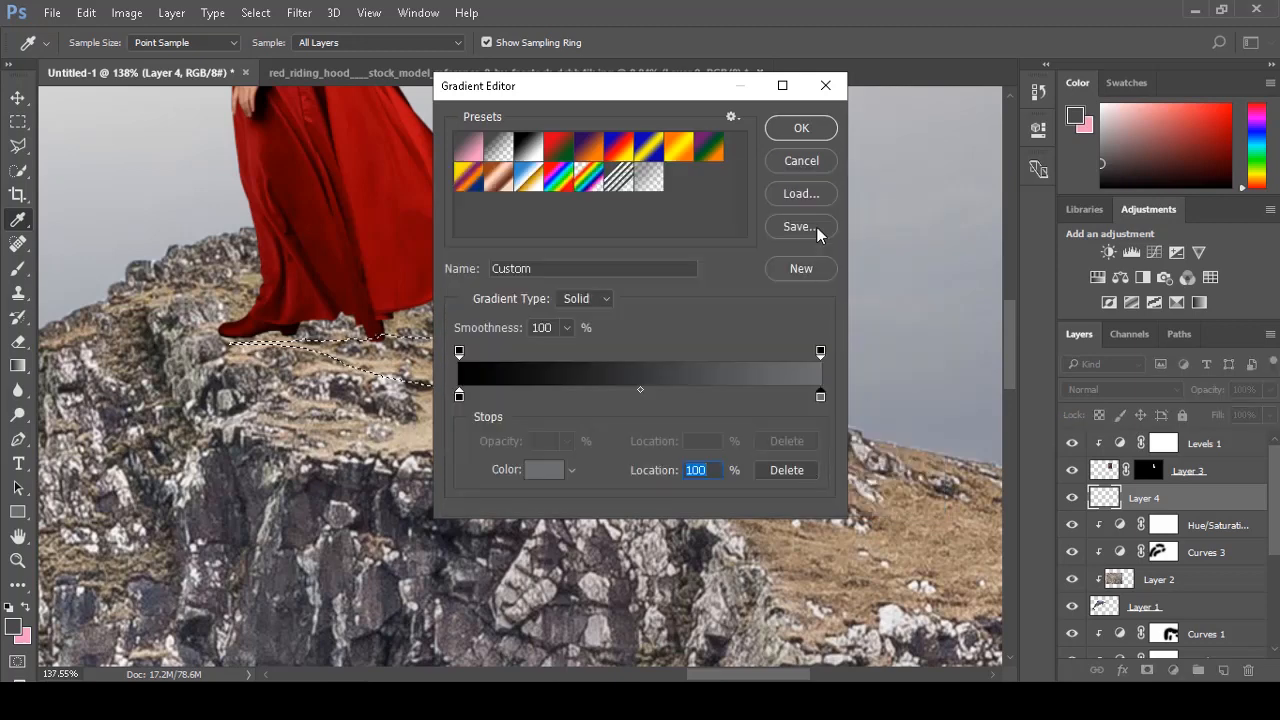
click(801, 128)
Fill the shadow selection with the gradient from her feet outward, deselect it and set the layer's blend mode to Multiply.
drag(302, 344, 672, 428)
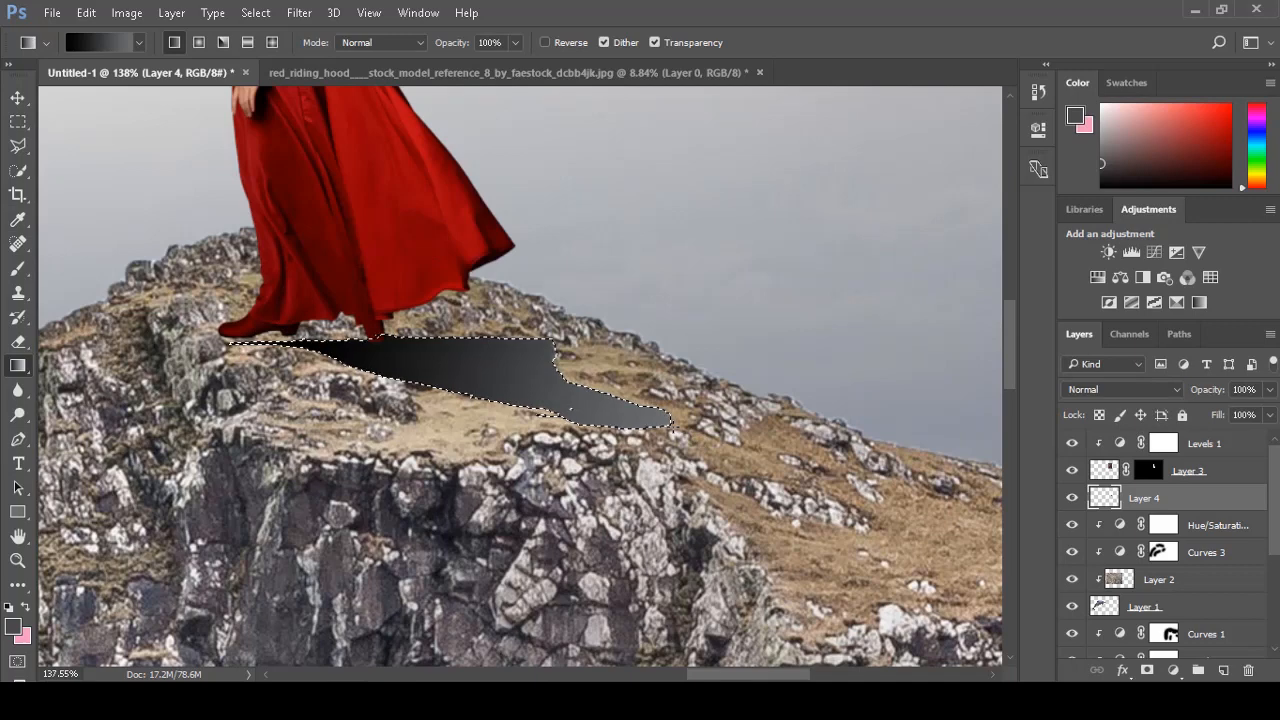
key(ctrl+d)
click(1120, 389)
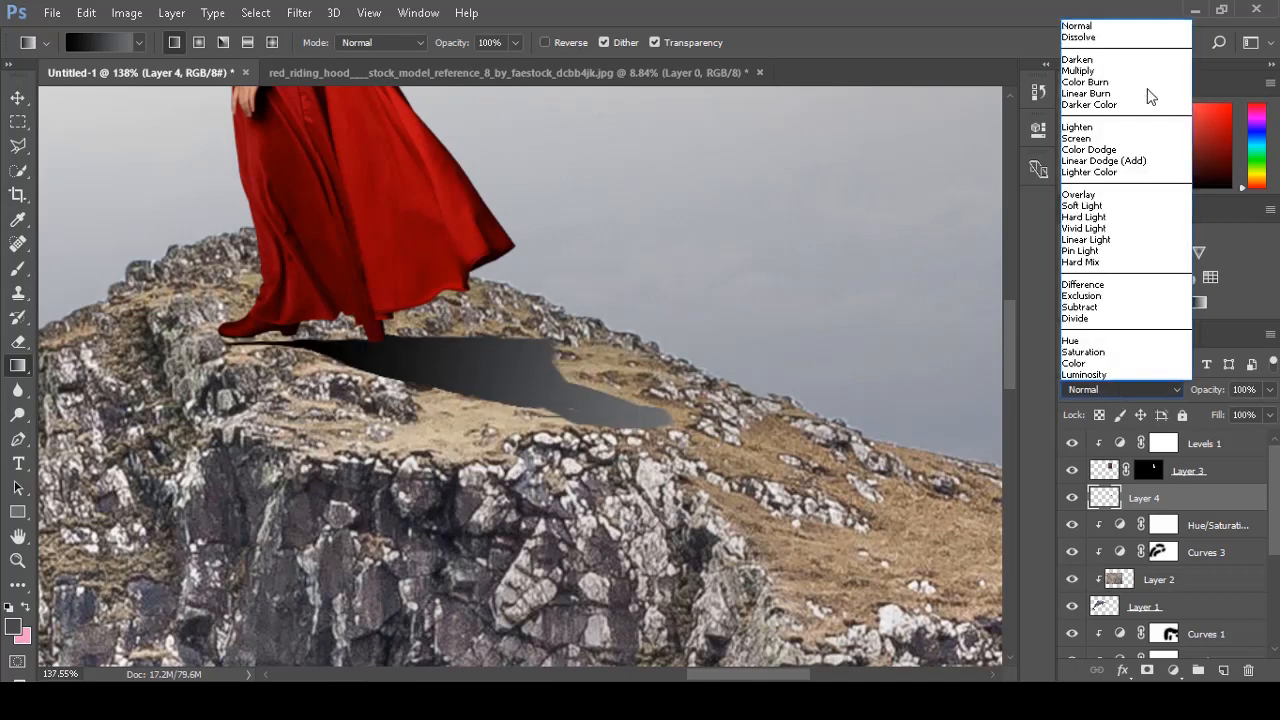
click(1137, 72)
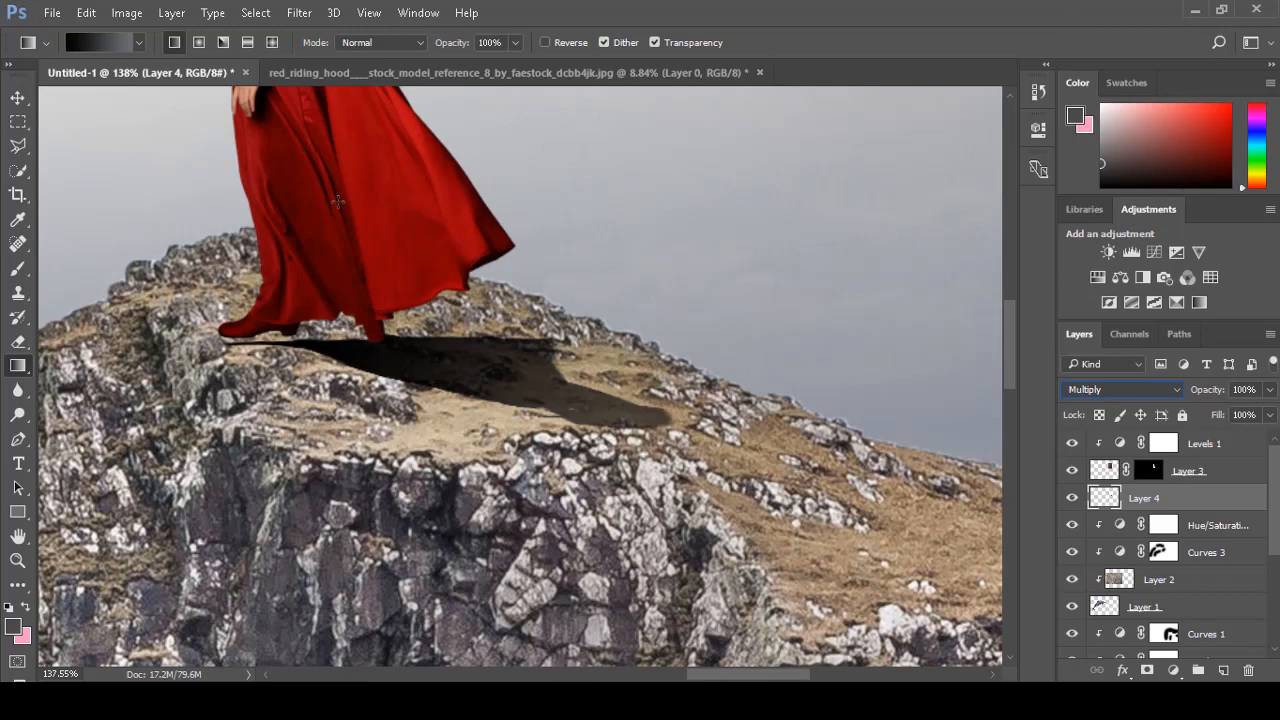
Soften the cast shadow with a Gaussian Blur of about 4.9 pixels.
click(308, 15)
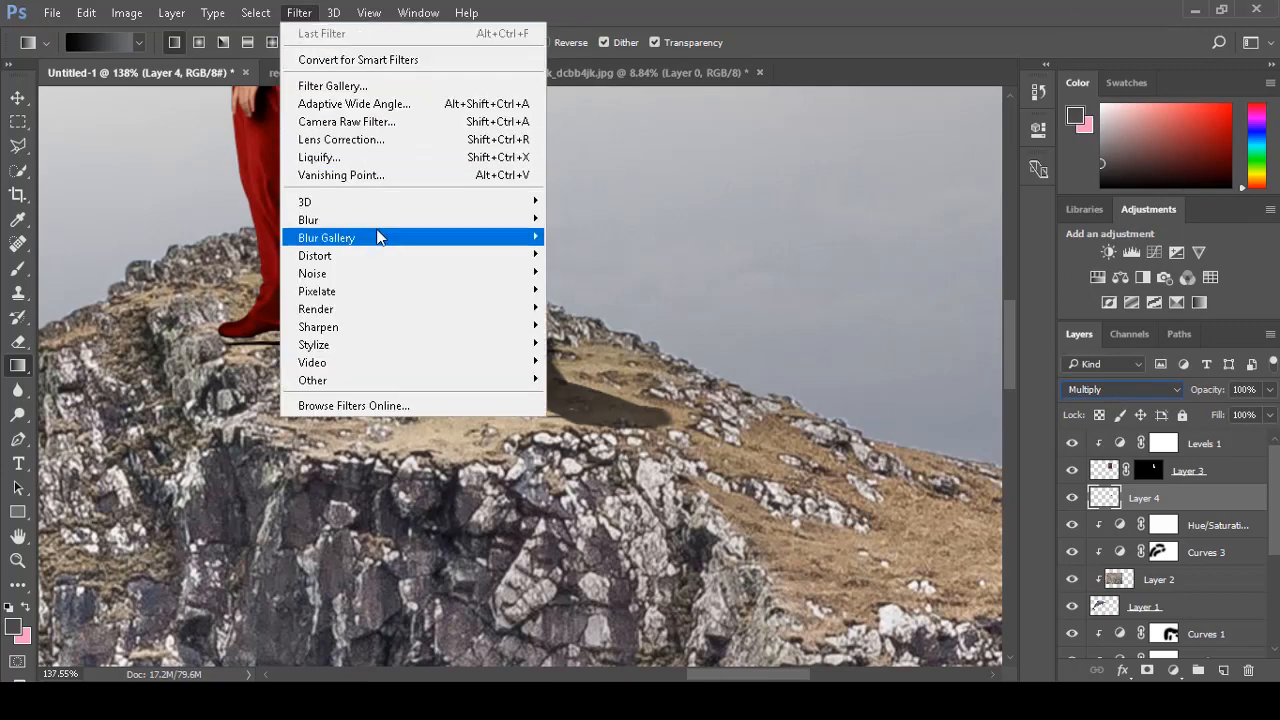
mouse_move(382, 229)
click(597, 290)
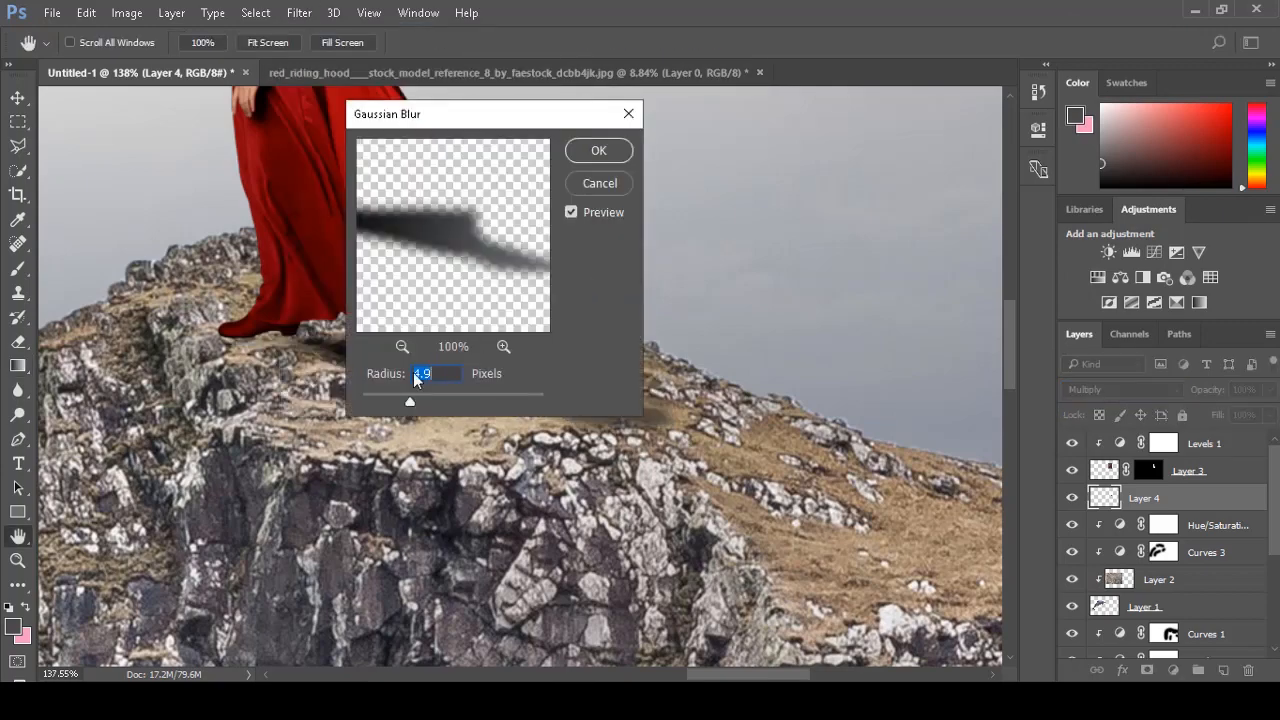
drag(503, 117, 855, 177)
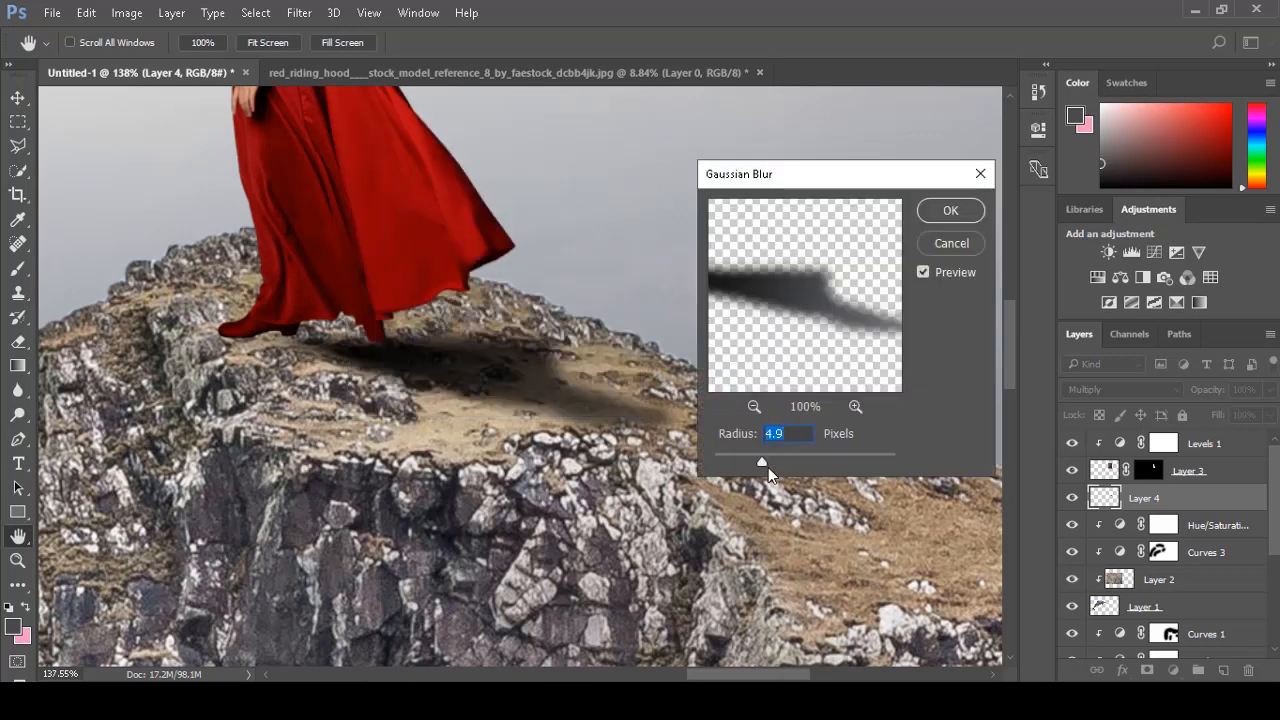
click(769, 457)
click(950, 210)
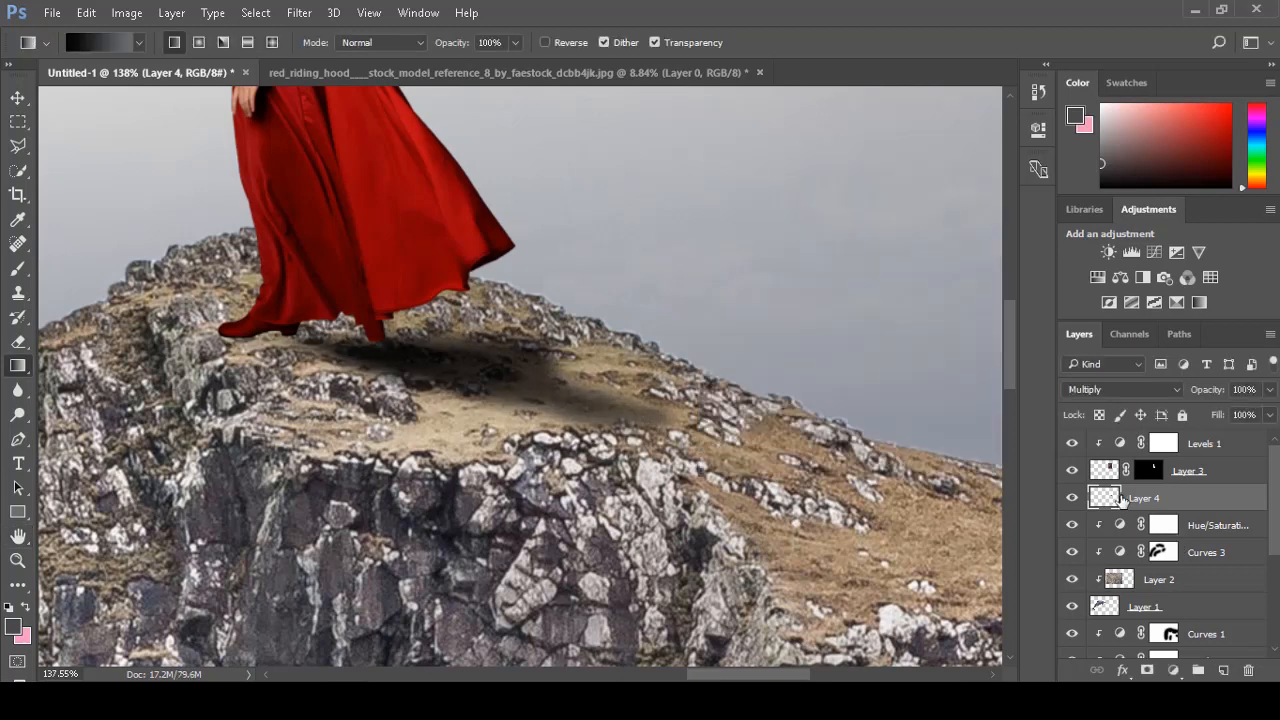
Add an empty layer above the cast-shadow layer and set up a soft brush of about 183 px with 0% hardness.
drag(199, 303, 244, 300)
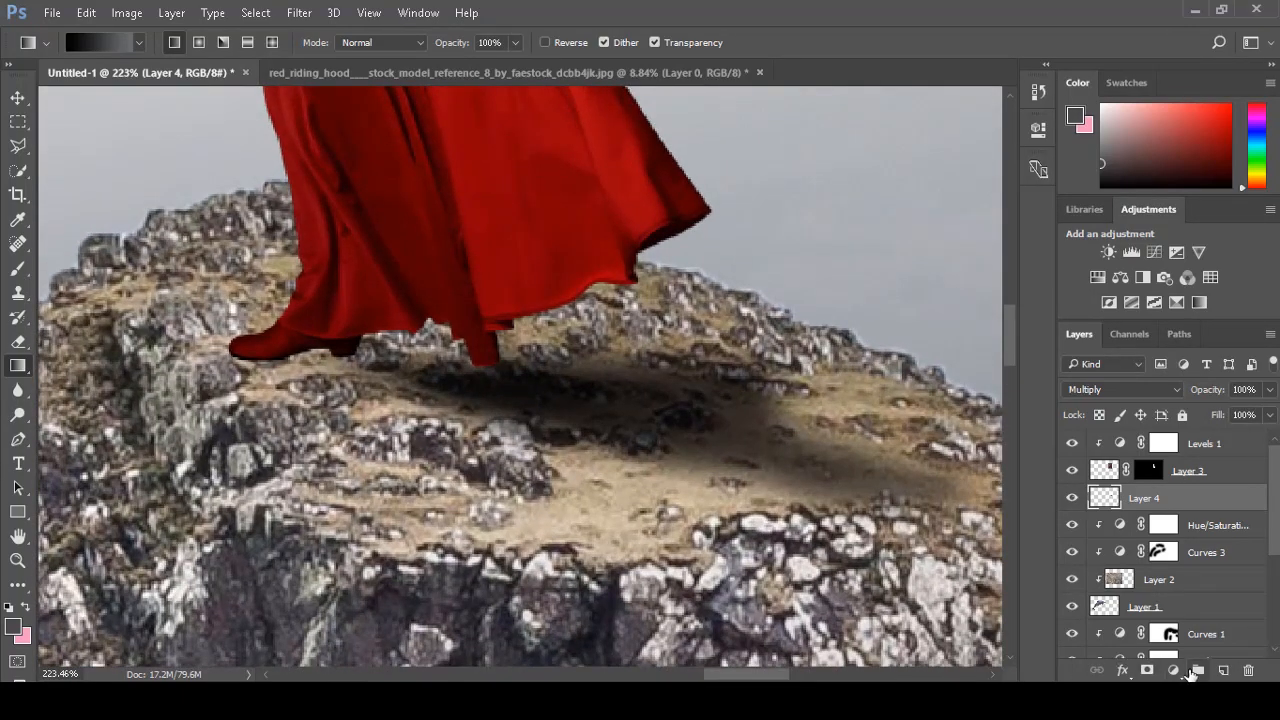
click(1223, 670)
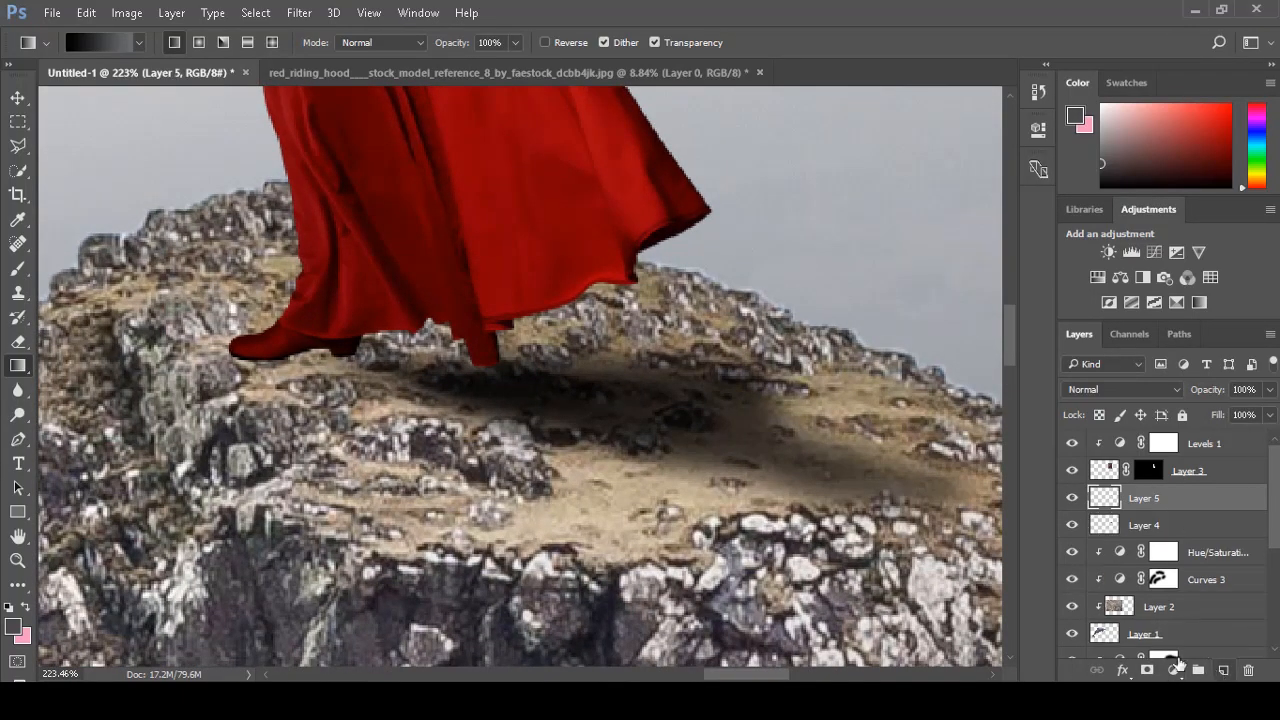
click(25, 268)
alt+right_click(232, 376)
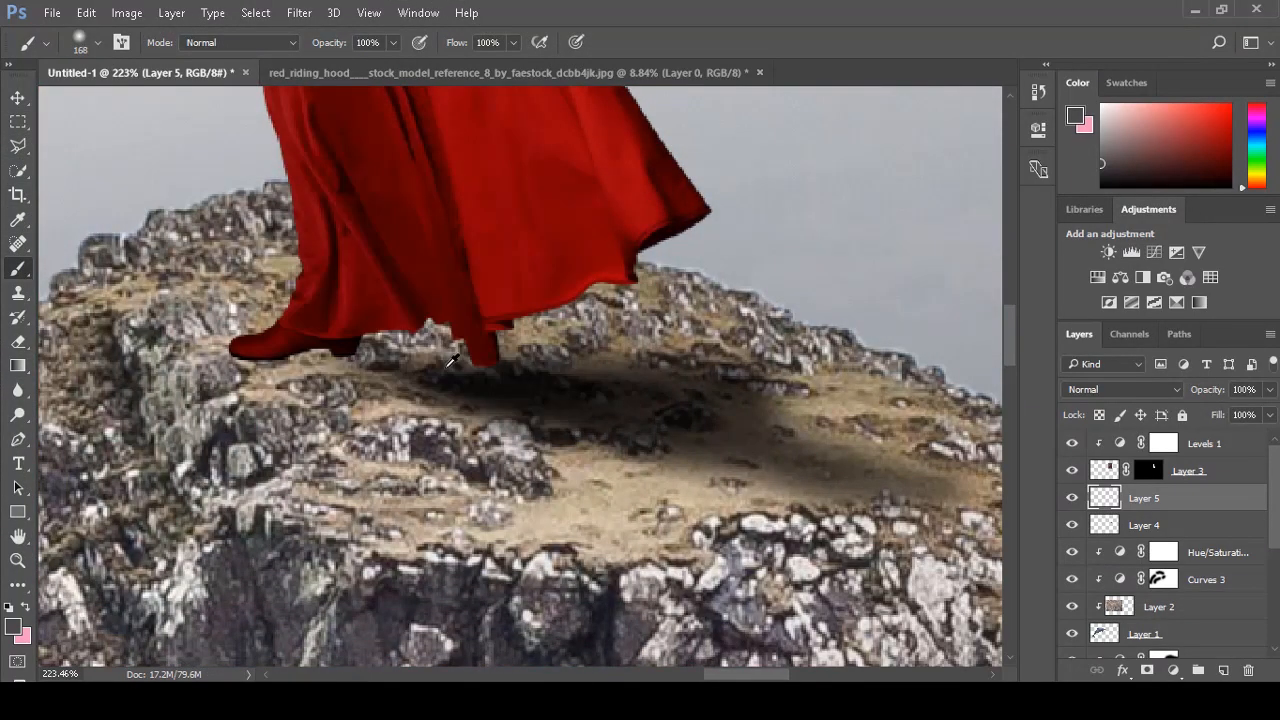
alt+right_click(298, 376)
drag(263, 355, 371, 357)
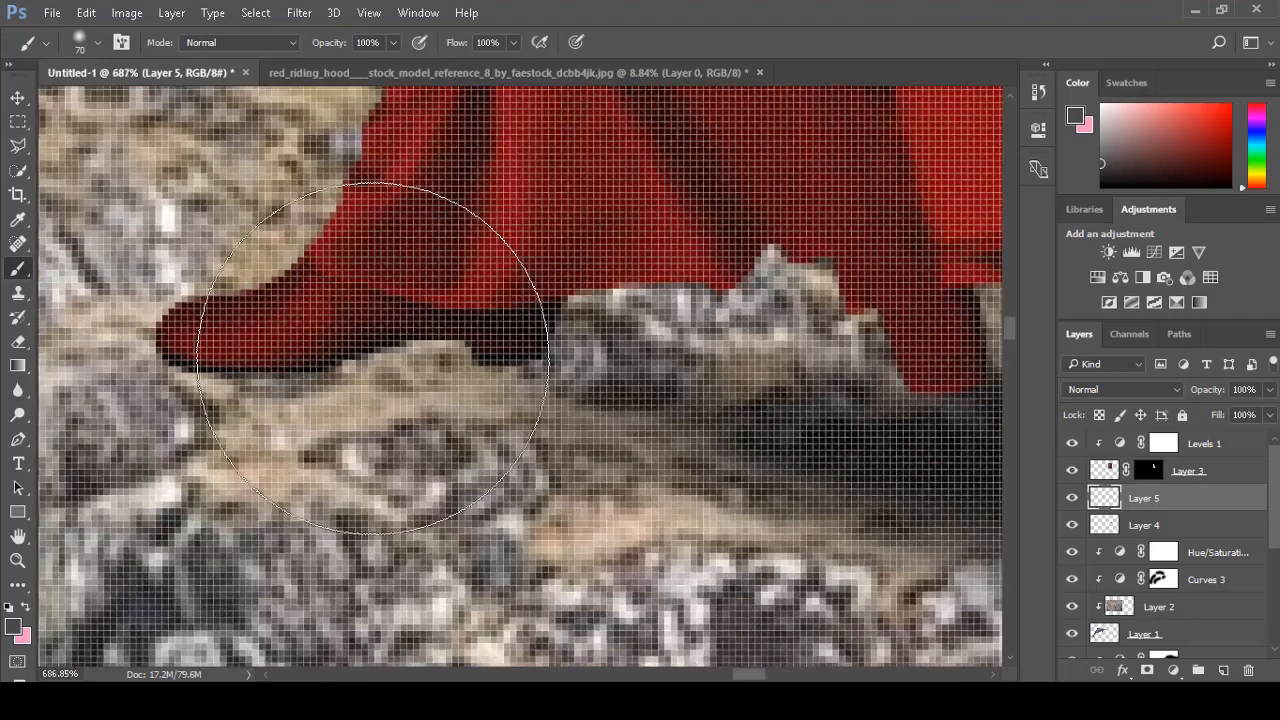
alt+right_click(368, 359)
mouse_move(470, 415)
mouse_down()
mouse_move(240, 415)
mouse_move(322, 415)
mouse_up()
alt+right_click(504, 414)
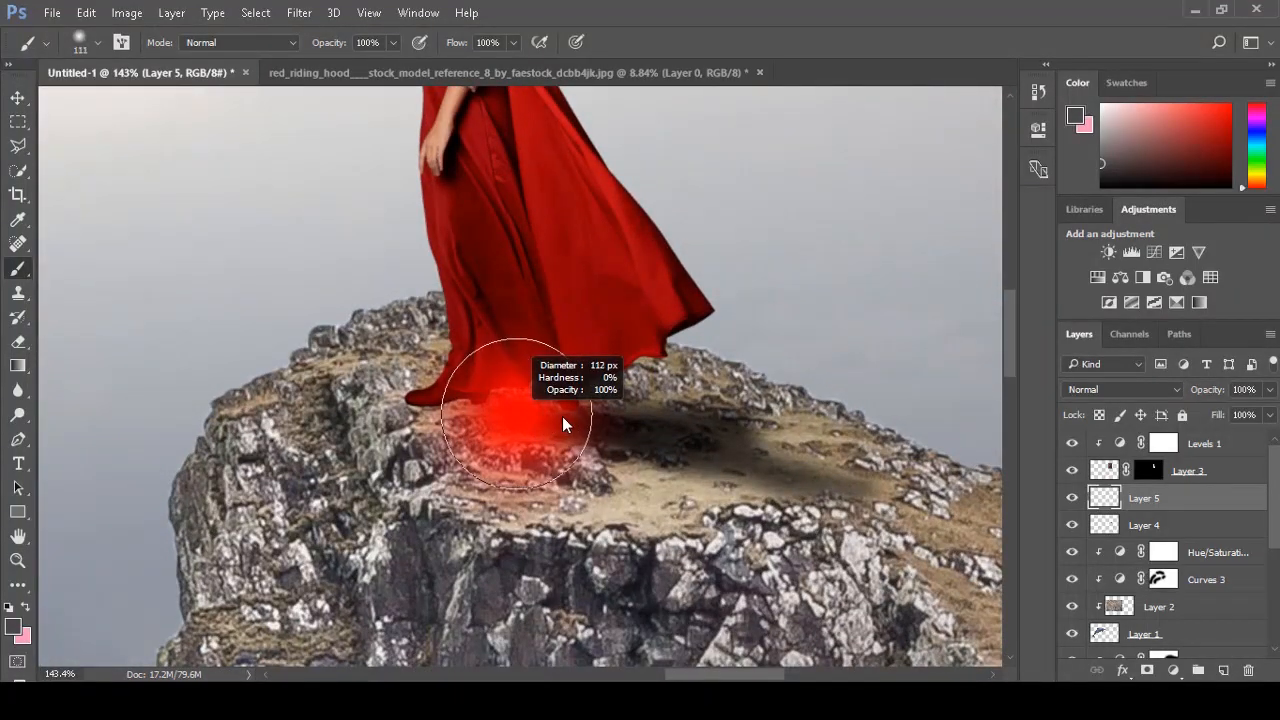
alt+right_click(504, 414)
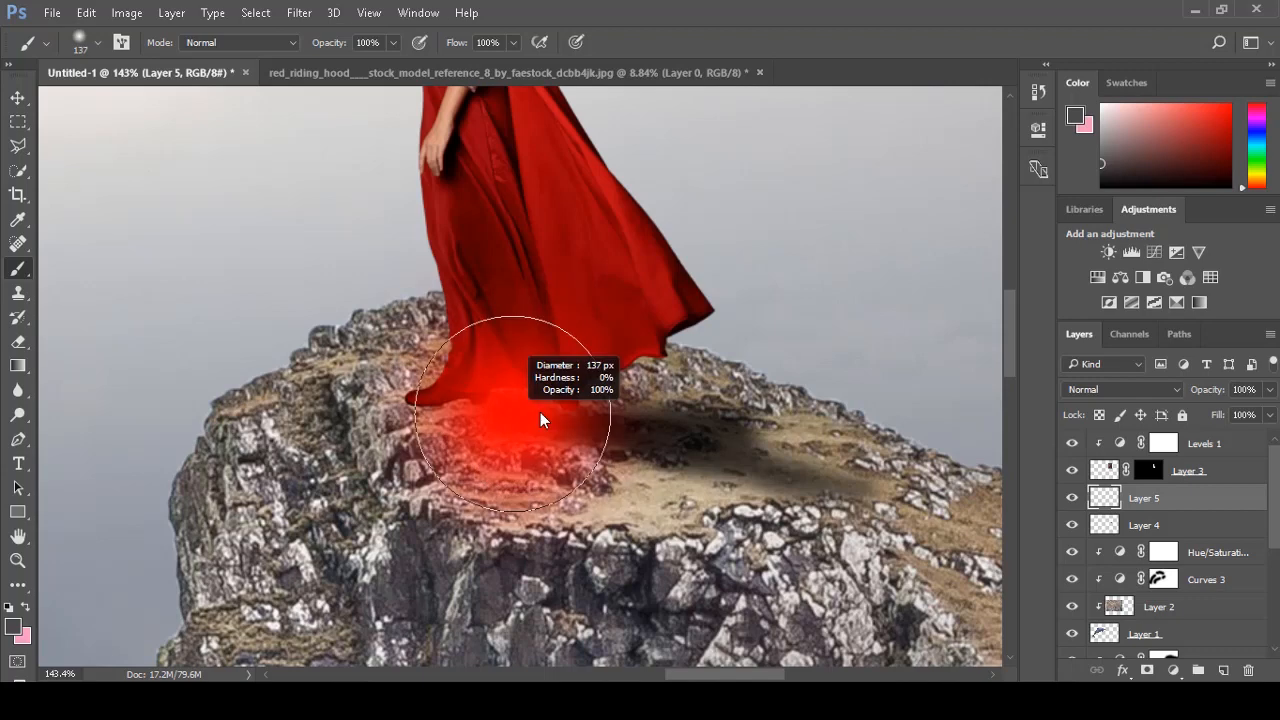
Set the foreground color to black with cyan, magenta, yellow and black all at 100%.
click(13, 626)
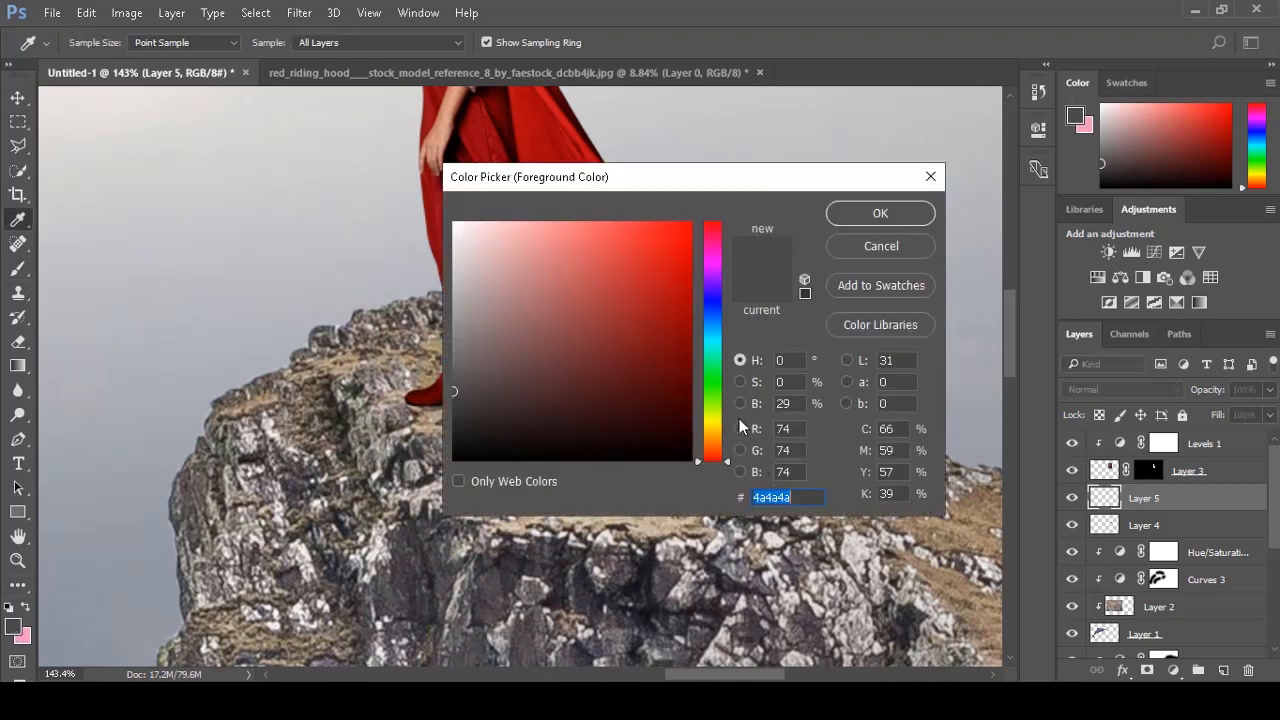
click(887, 430)
text(100)
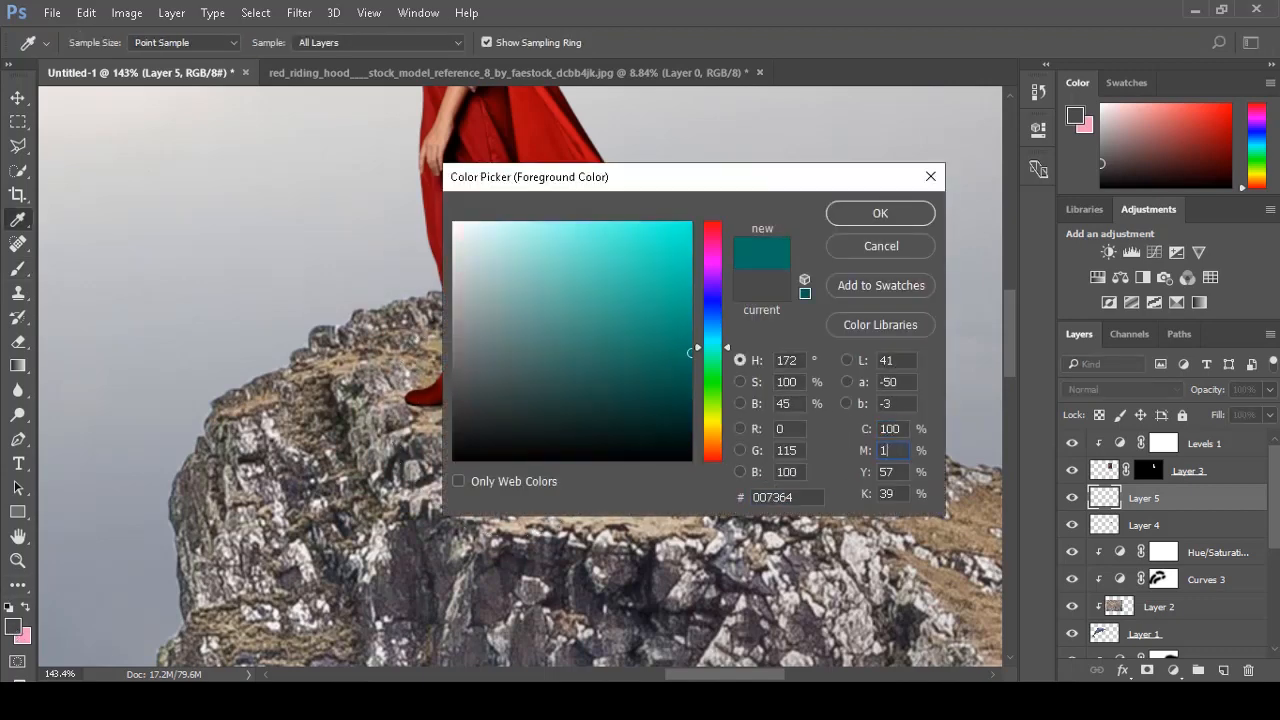
key(Tab)
text(100)
key(Tab)
text(100)
key(Tab)
text(100)
key(Return)
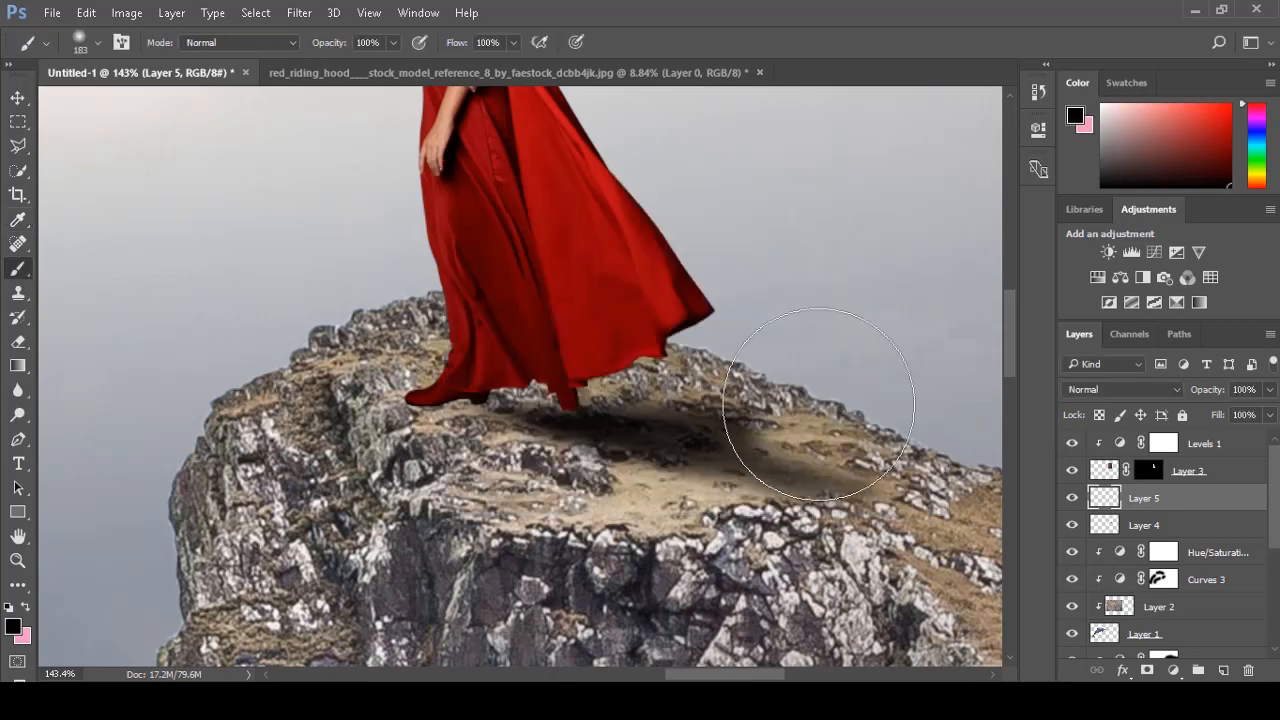
Paint a soft black dab beneath the woman's feet and flatten it with Free Transform to about 134% width and 20.5% height.
mouse_move(497, 412)
mouse_down()
mouse_move(509, 386)
mouse_move(557, 429)
mouse_move(600, 435)
mouse_up()
key(ctrl+t)
drag(502, 205, 433, 392)
scroll(527, 430, up, 2)
drag(760, 405, 945, 352)
scroll(310, 390, down, 1)
scroll(307, 390, down, 1)
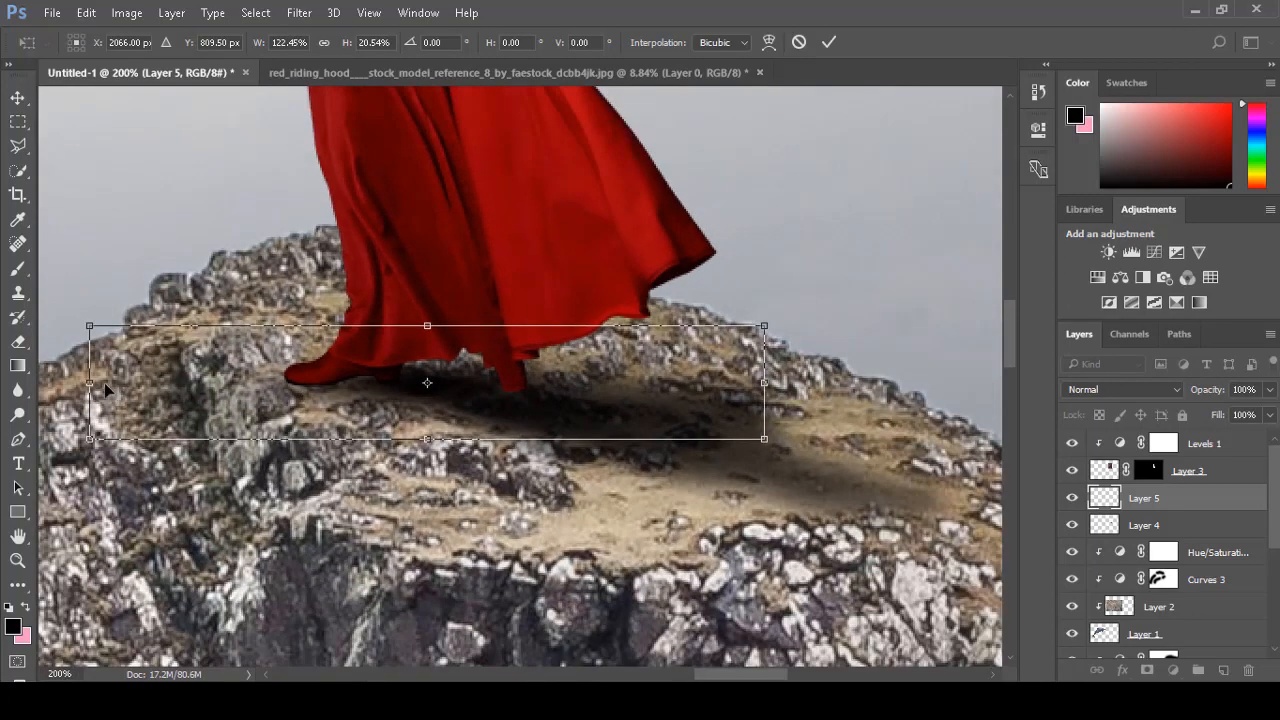
drag(89, 384, 52, 384)
mouse_move(717, 423)
mouse_down()
mouse_move(616, 351)
mouse_move(652, 316)
mouse_up()
key(Return)
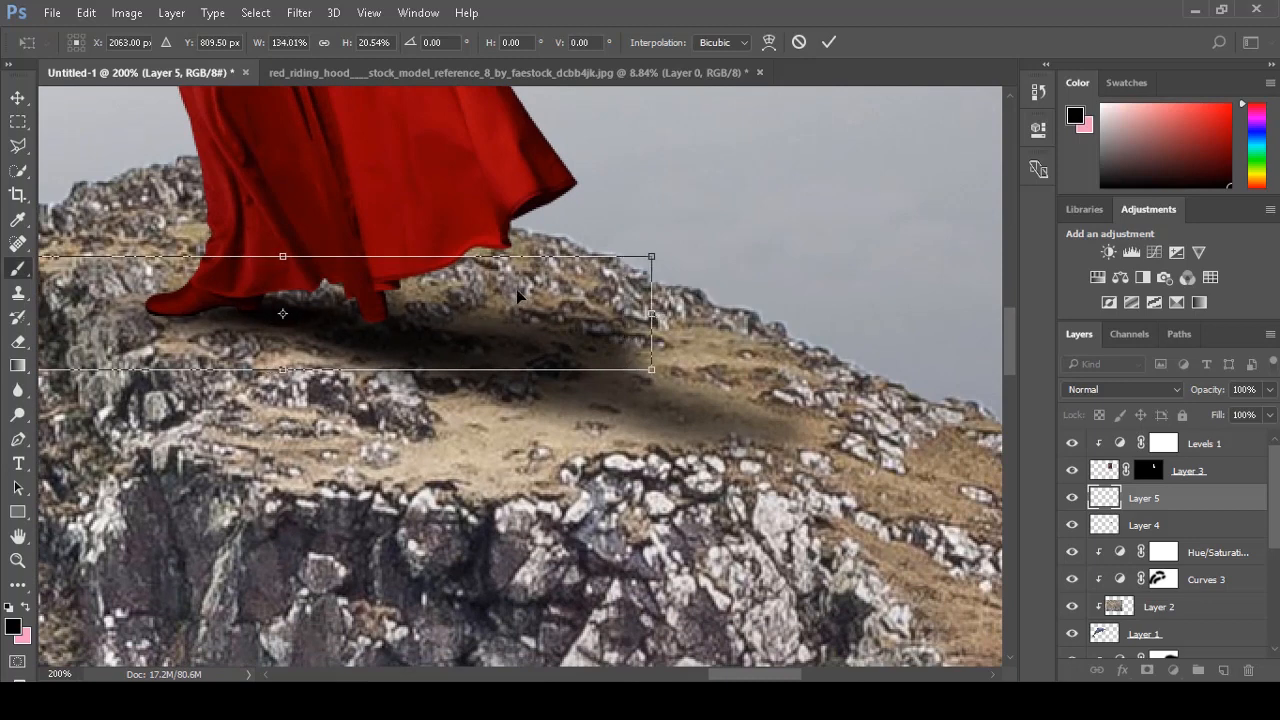
Set the contact-shadow layer's blend mode to Multiply.
click(1151, 388)
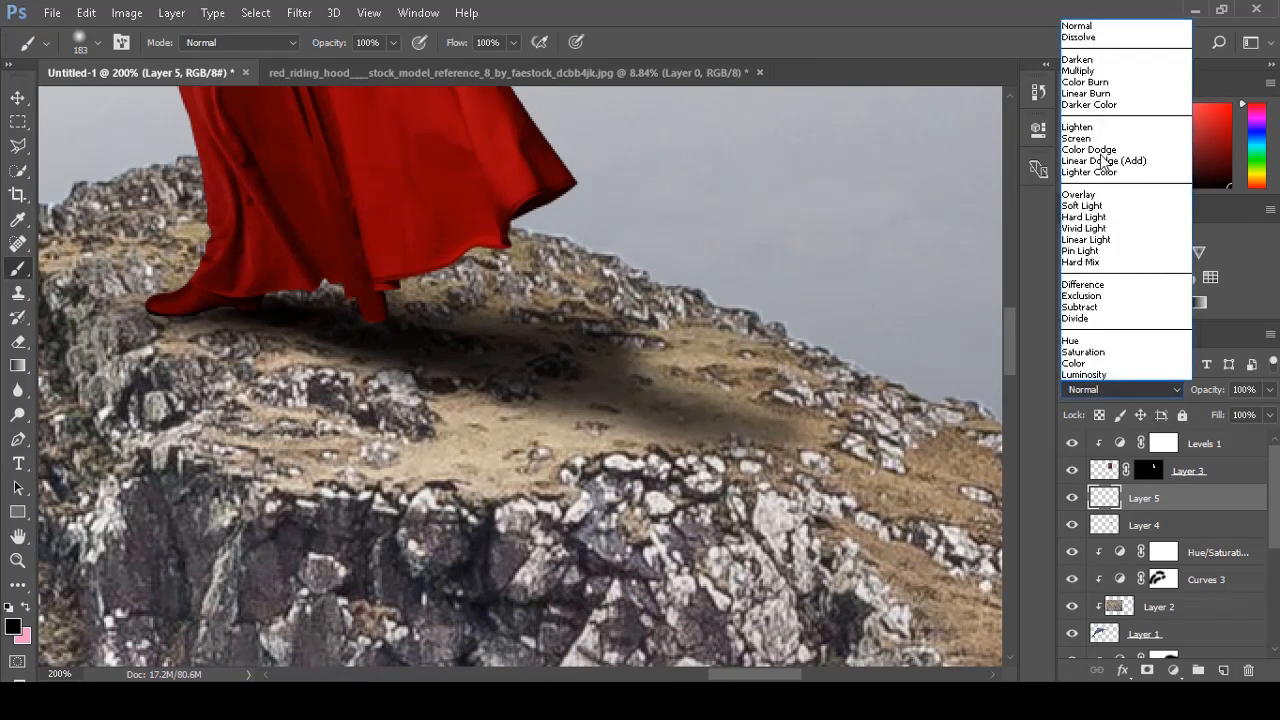
click(1096, 76)
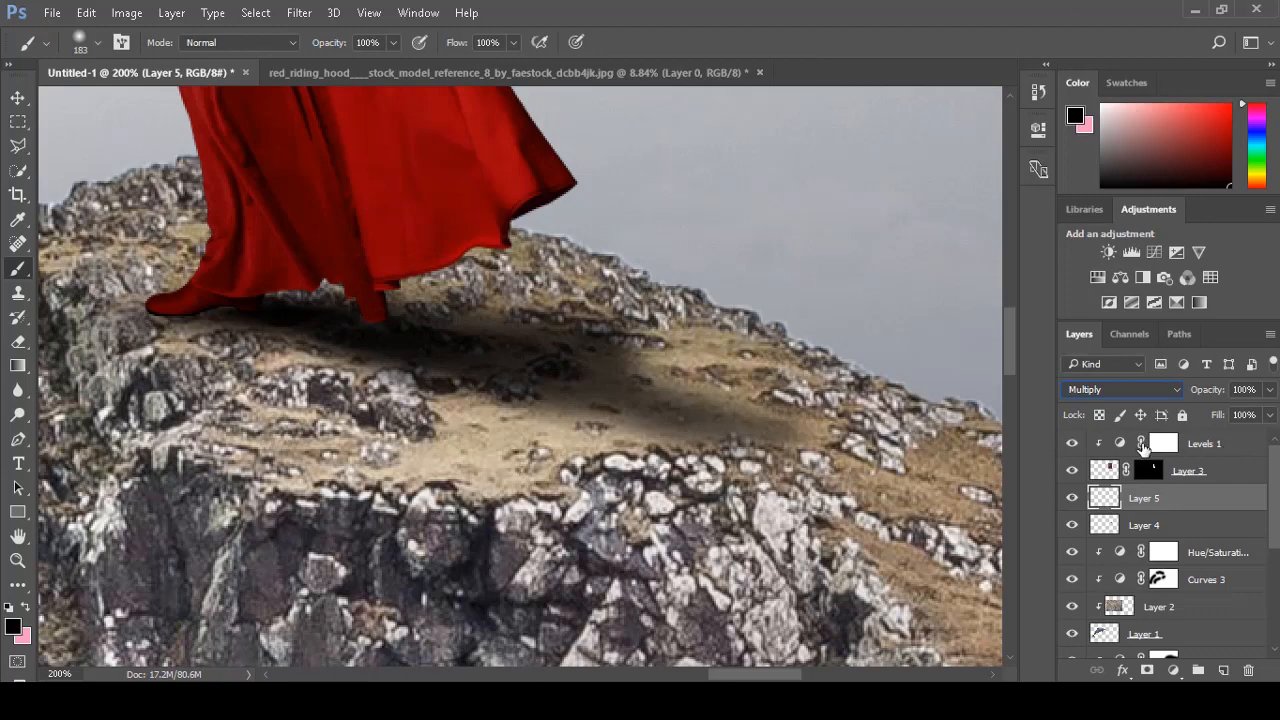
scroll(608, 300, down, 3)
key(alt+space)
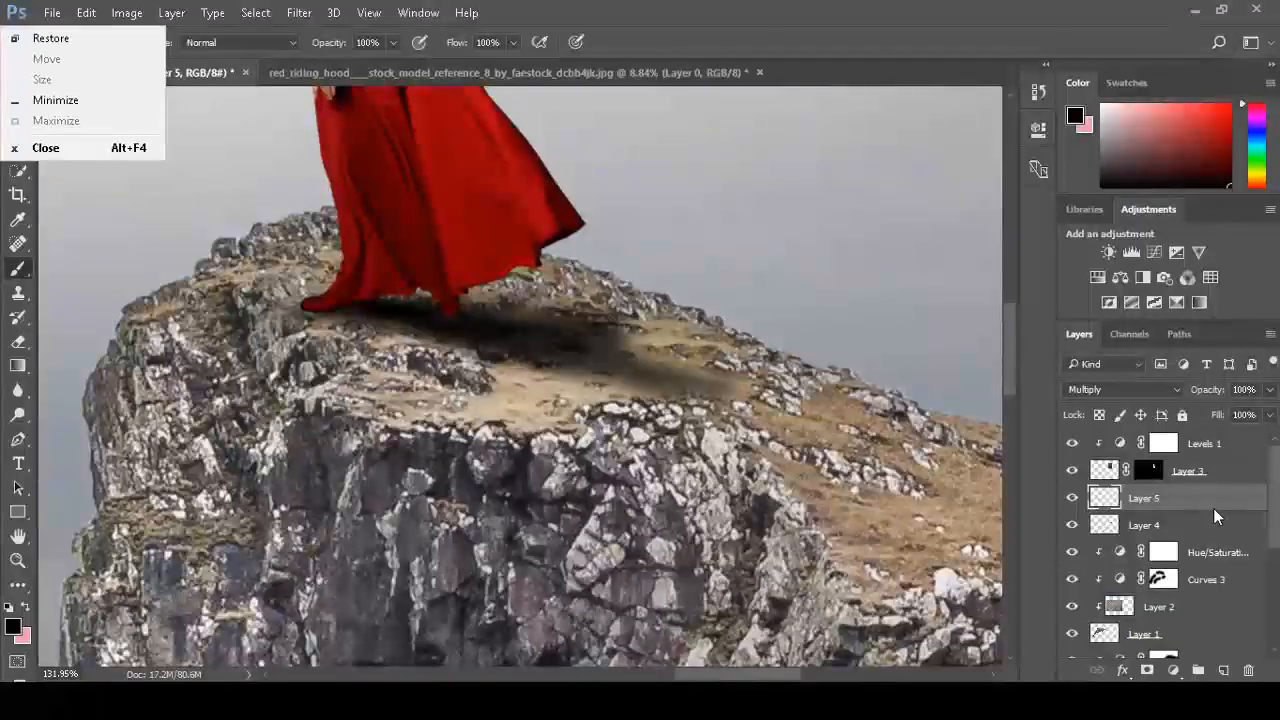
key(Escape)
Select both shadow layers, set their opacity to 75% and check the shadows under the woman.
shift+click(1215, 527)
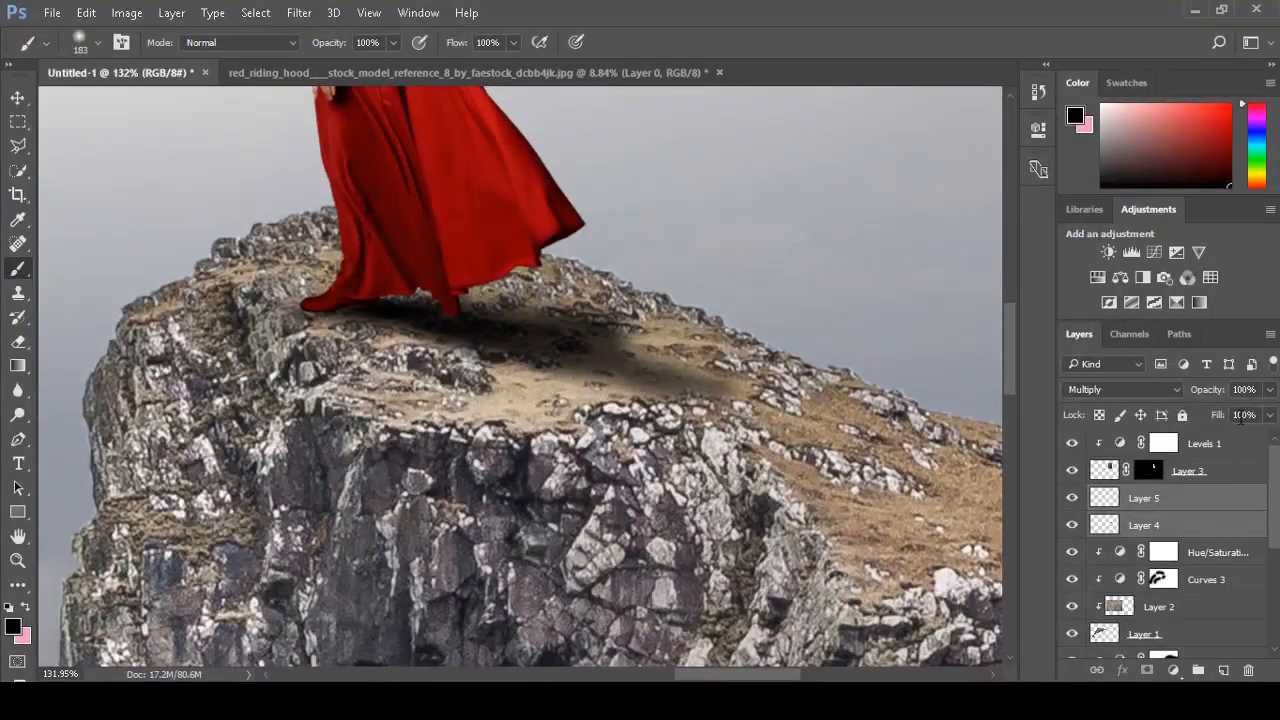
click(1248, 389)
text(75)
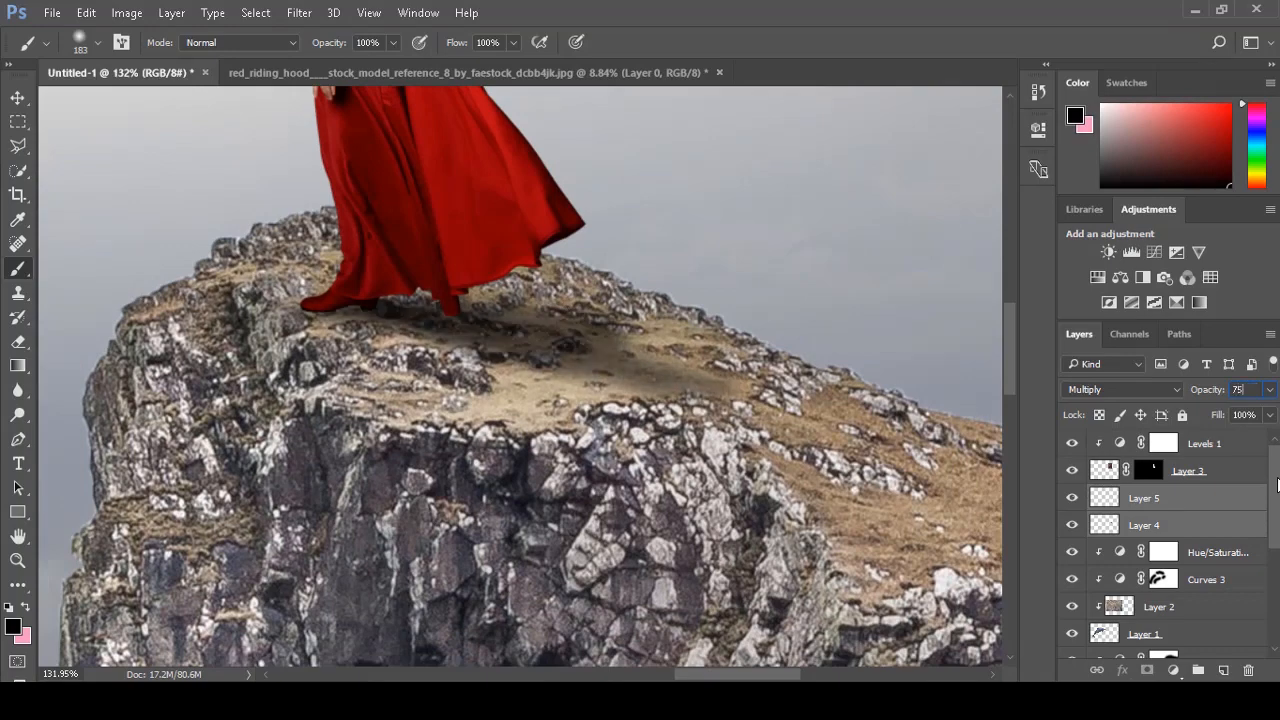
key(ctrl+minus)
key(ctrl+minus)
key(ctrl+minus)
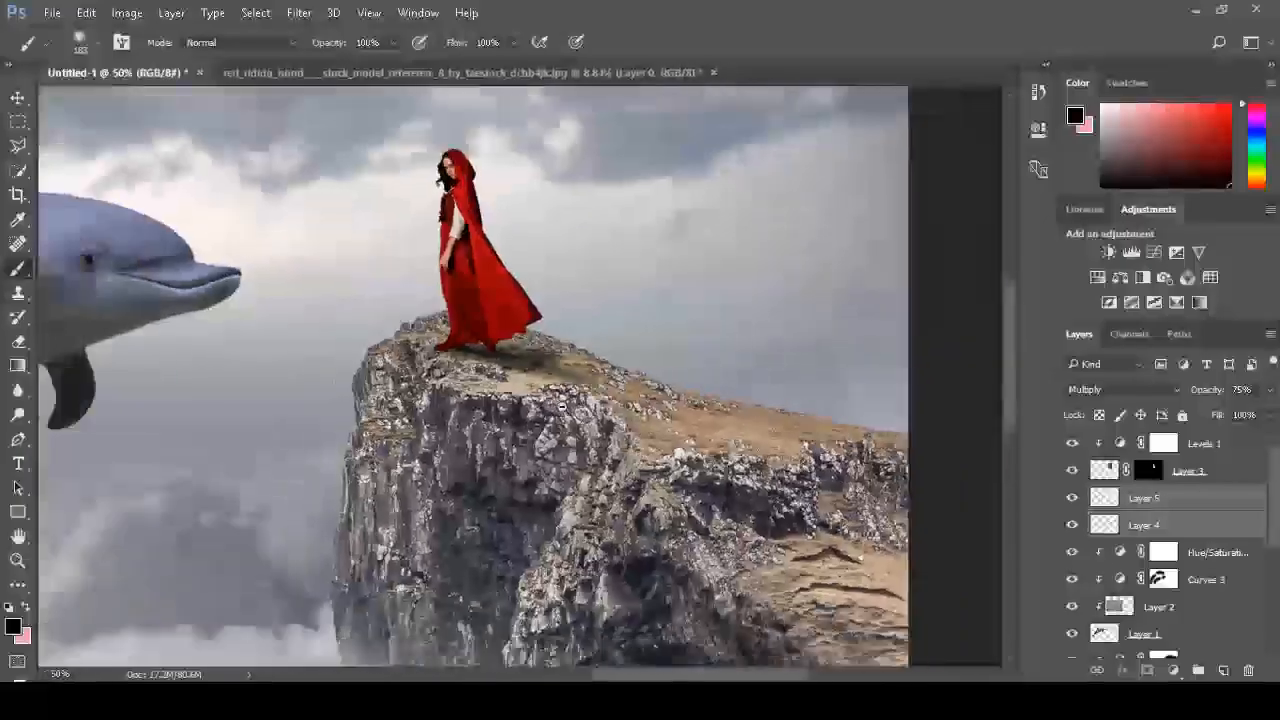
alt+click(562, 410)
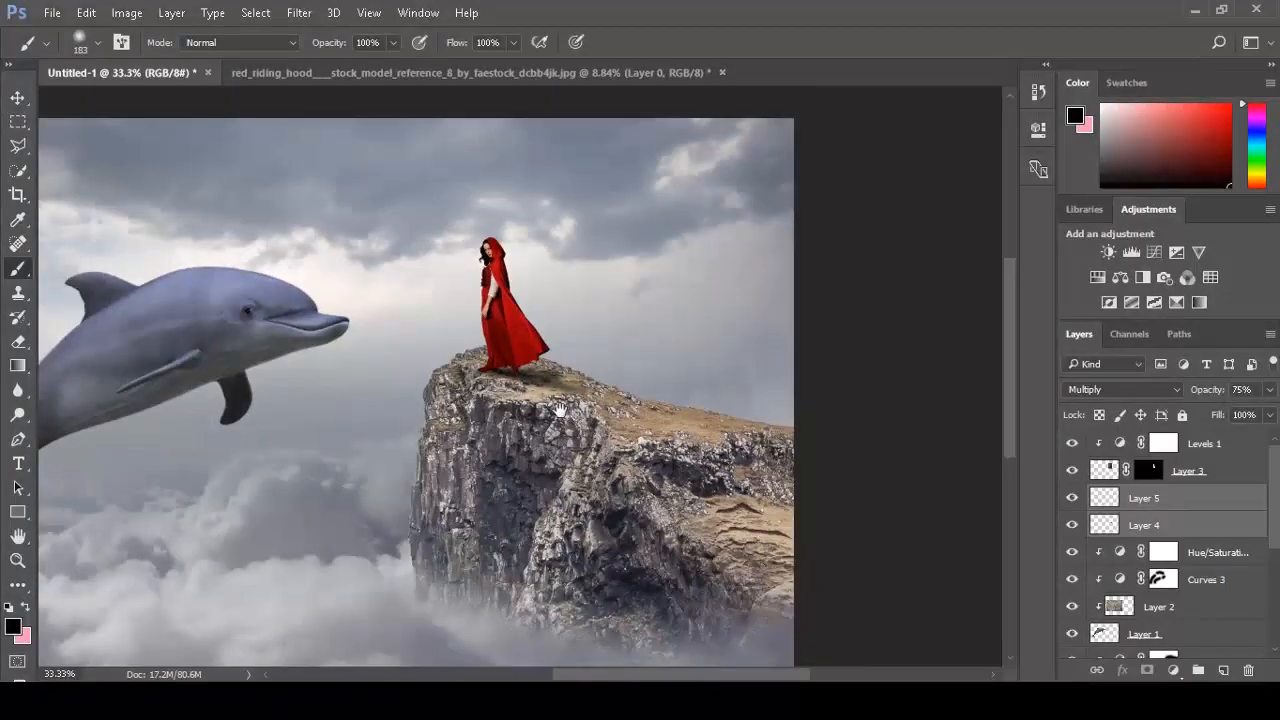
drag(493, 252, 580, 237)
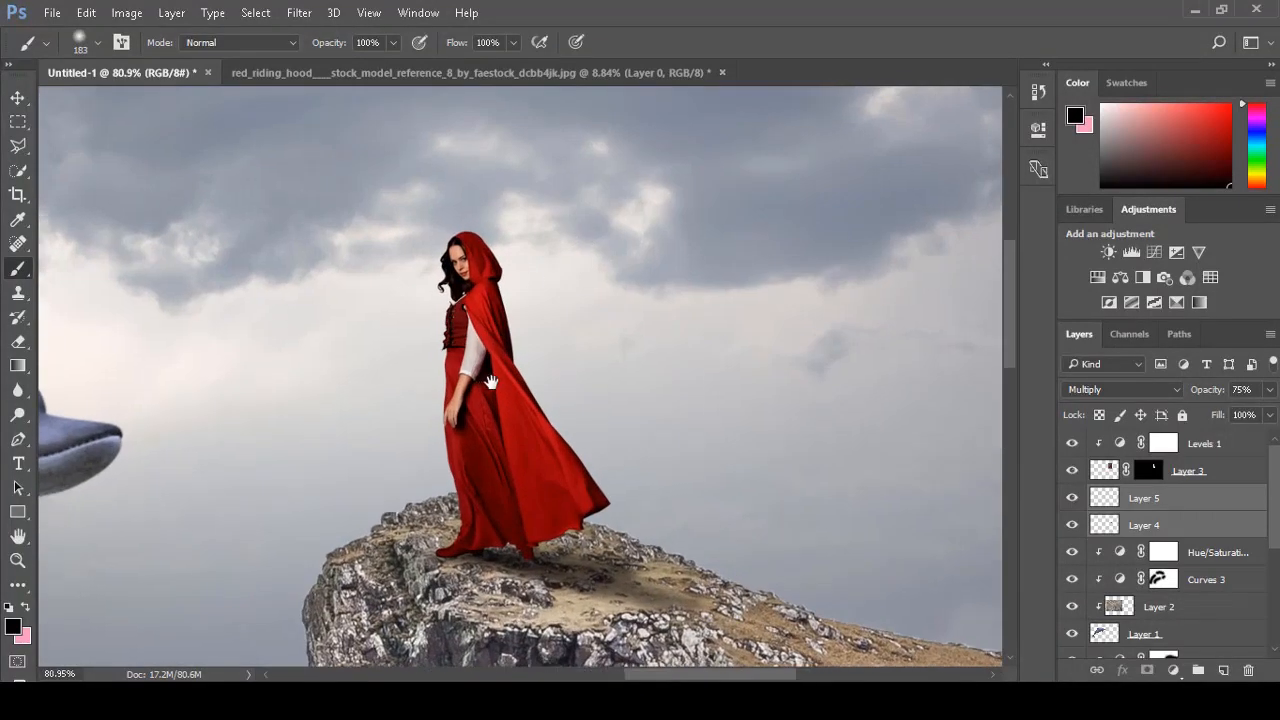
drag(491, 382, 560, 322)
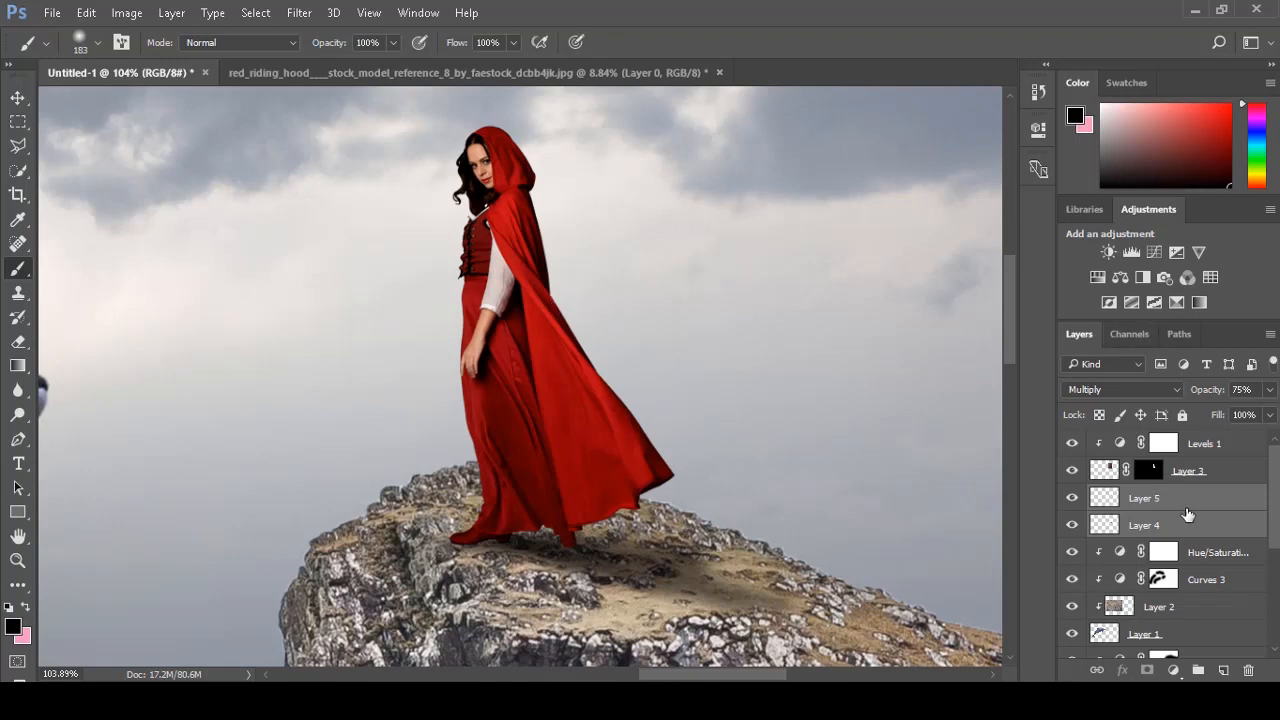
Select only the cast-shadow layer and set its opacity to 90%.
click(1208, 527)
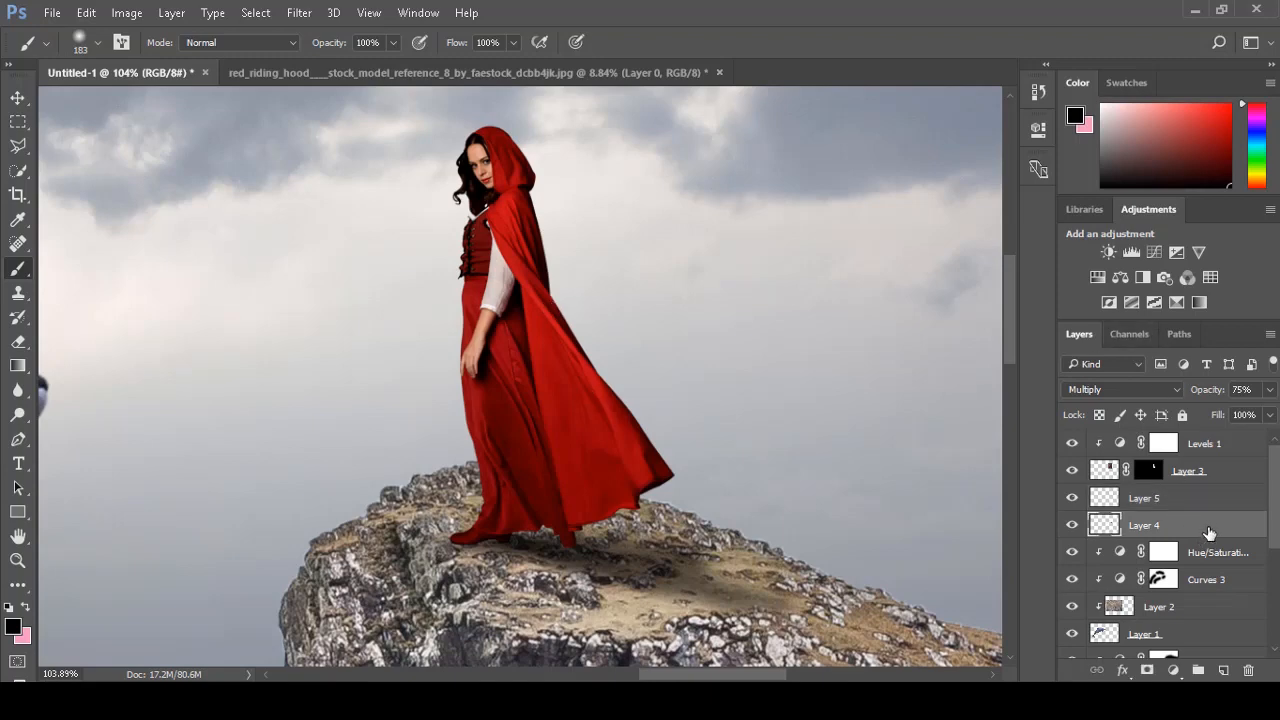
click(1270, 390)
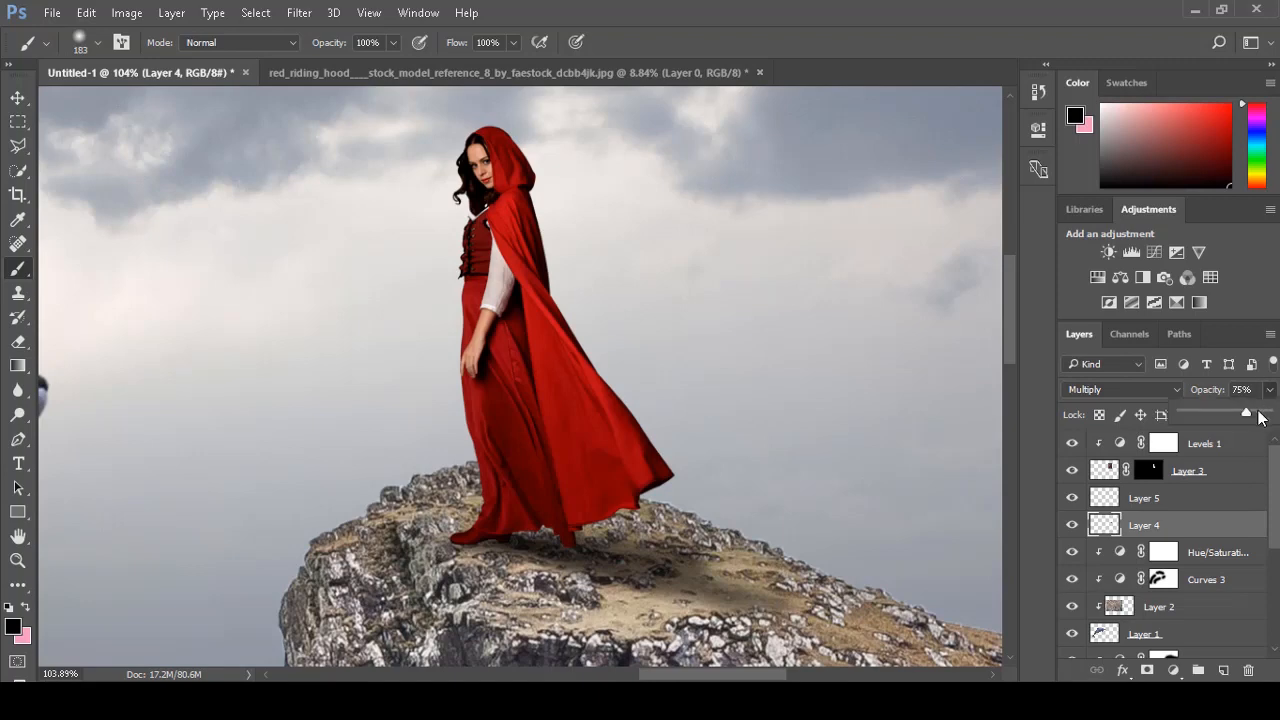
drag(1263, 414, 1258, 416)
click(1252, 396)
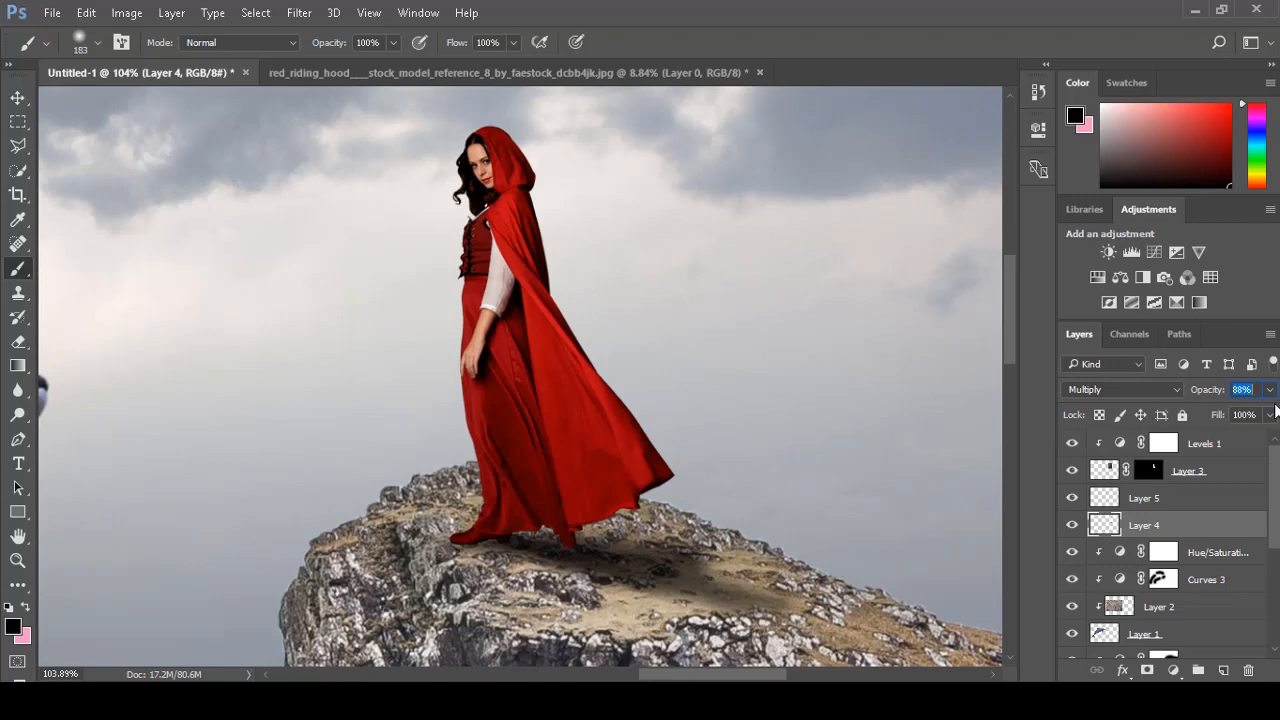
text(90)
scroll(630, 405, down, 3)
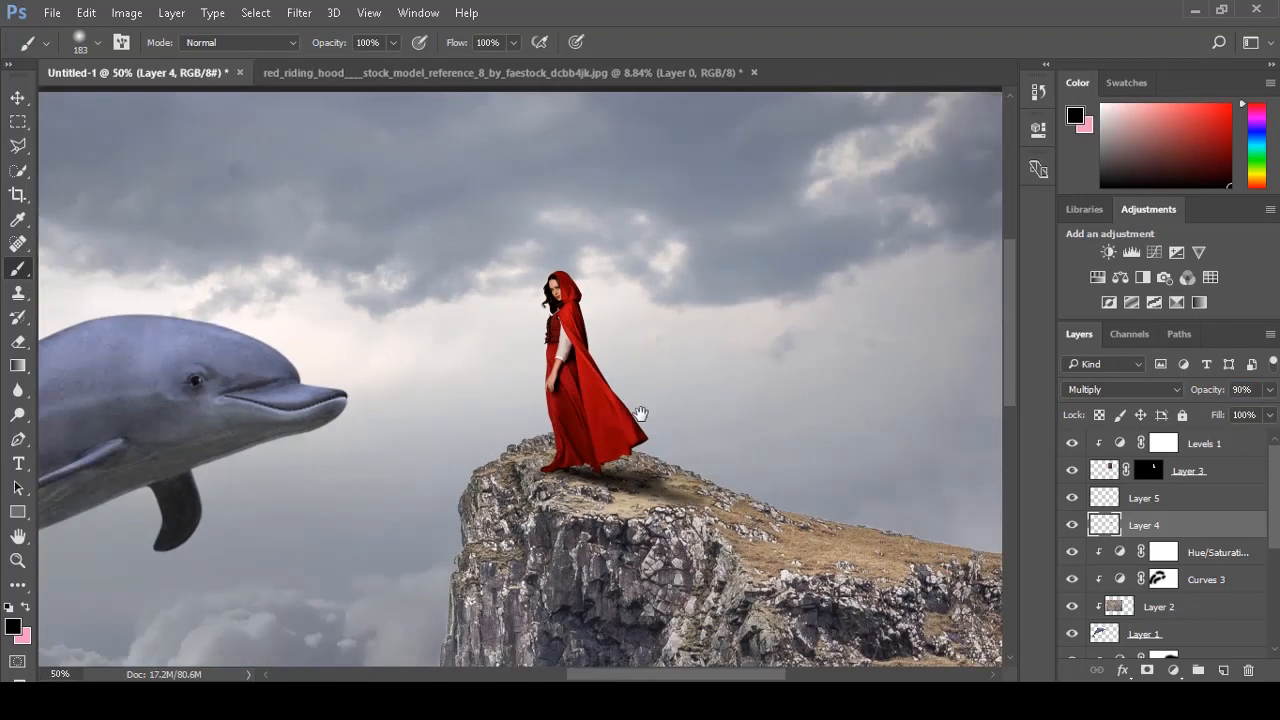
Distort the cast shadow with Free Transform, stretching its far lower corner outward down the slope and pulling the far upper corner slightly inward.
scroll(709, 437, up, 5)
key(ctrl+t)
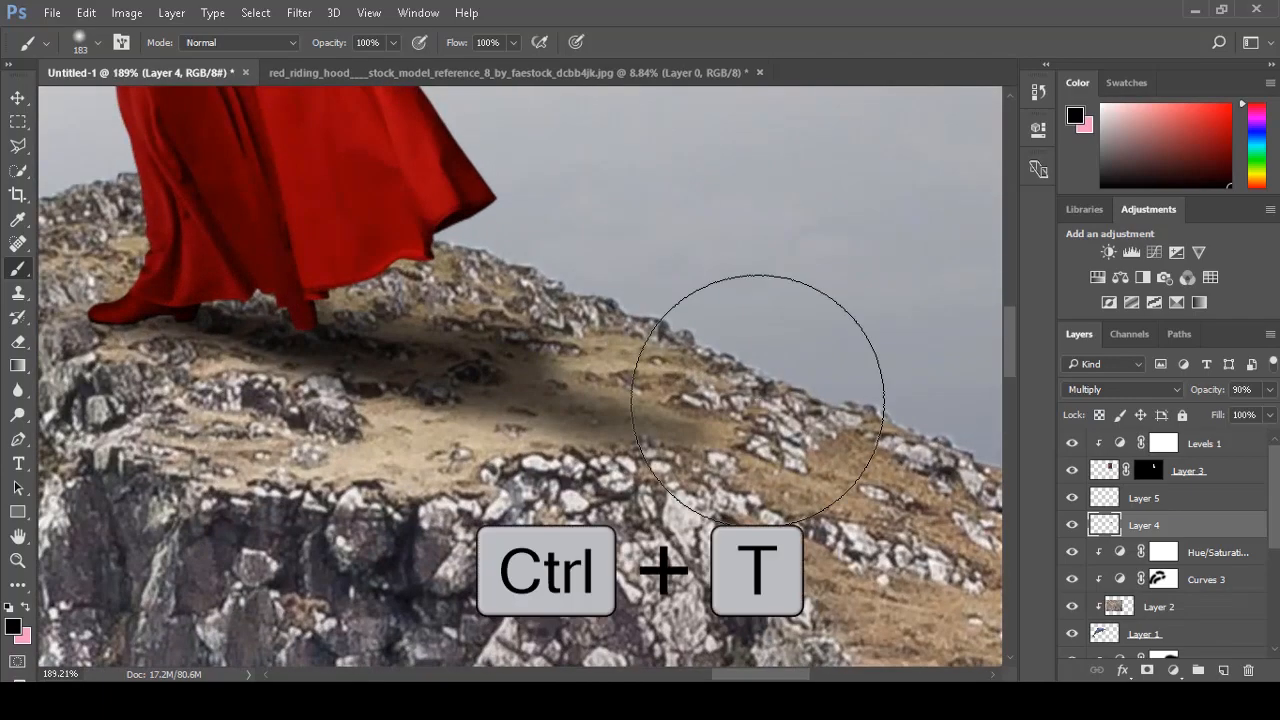
drag(740, 479, 969, 562)
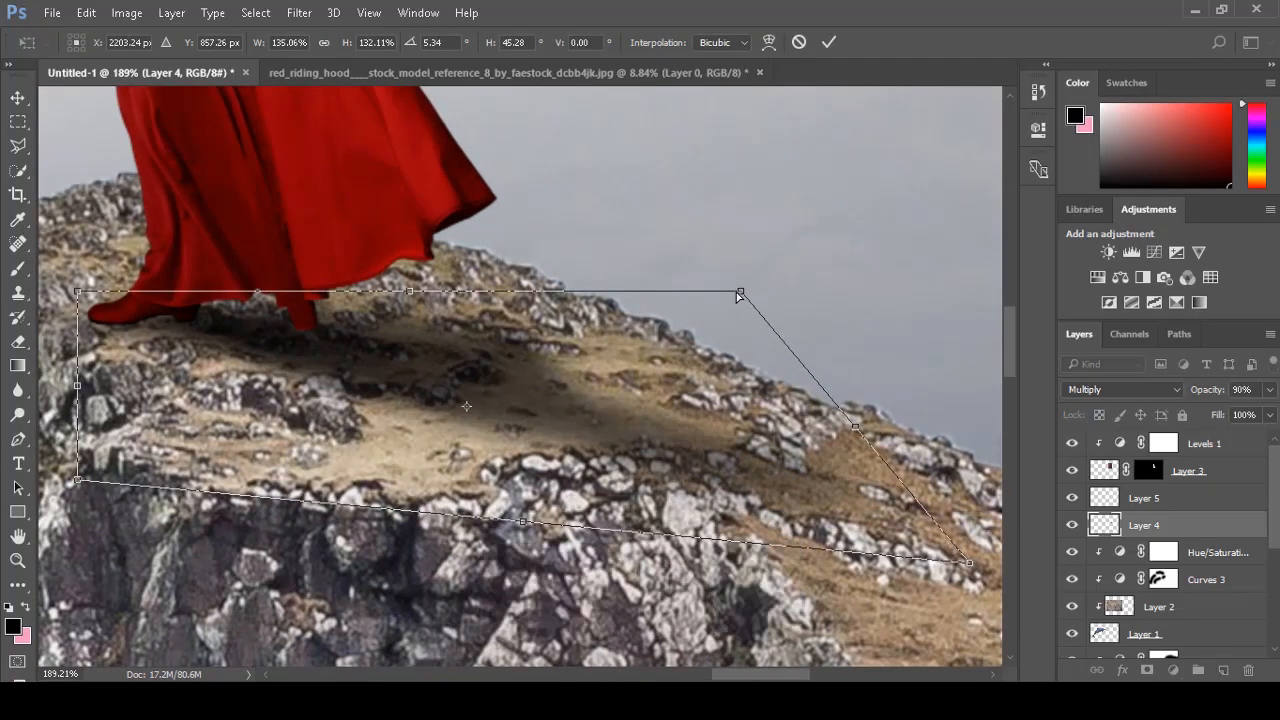
drag(739, 292, 705, 297)
key(Return)
drag(650, 372, 376, 374)
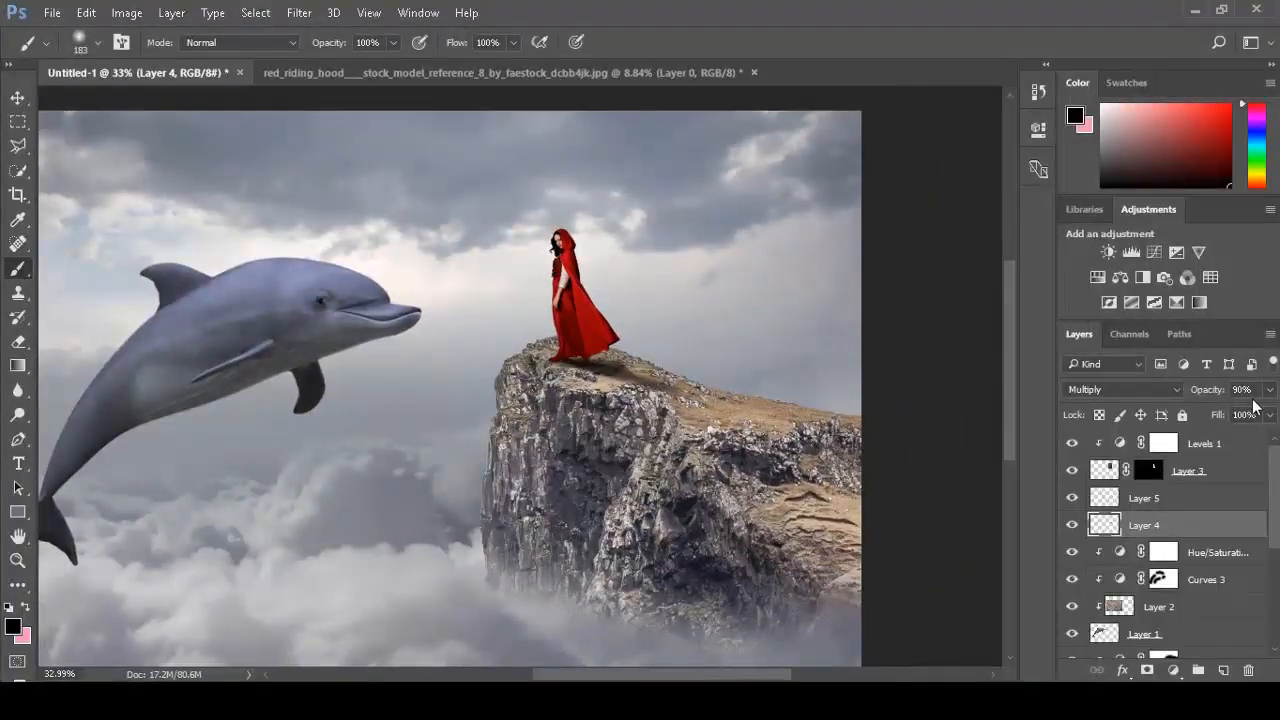
Set the cast-shadow layer's opacity to 80%.
key(Return)
text(80)
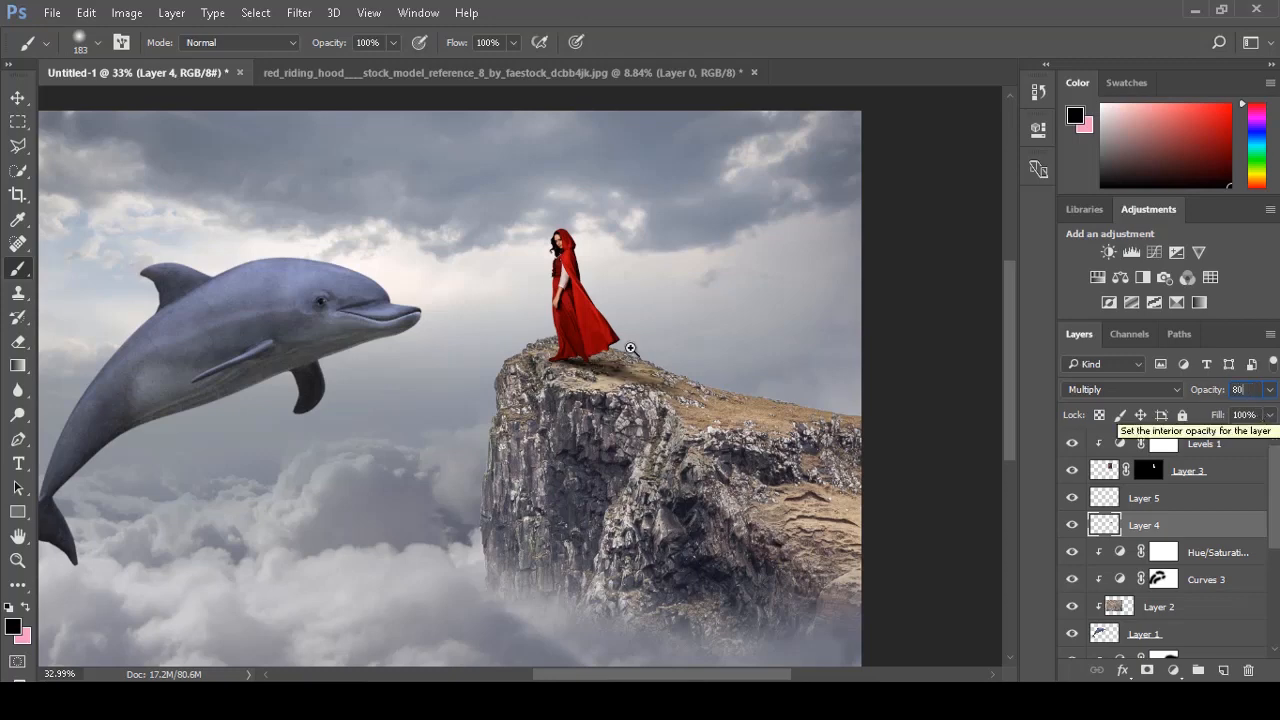
drag(630, 347, 632, 305)
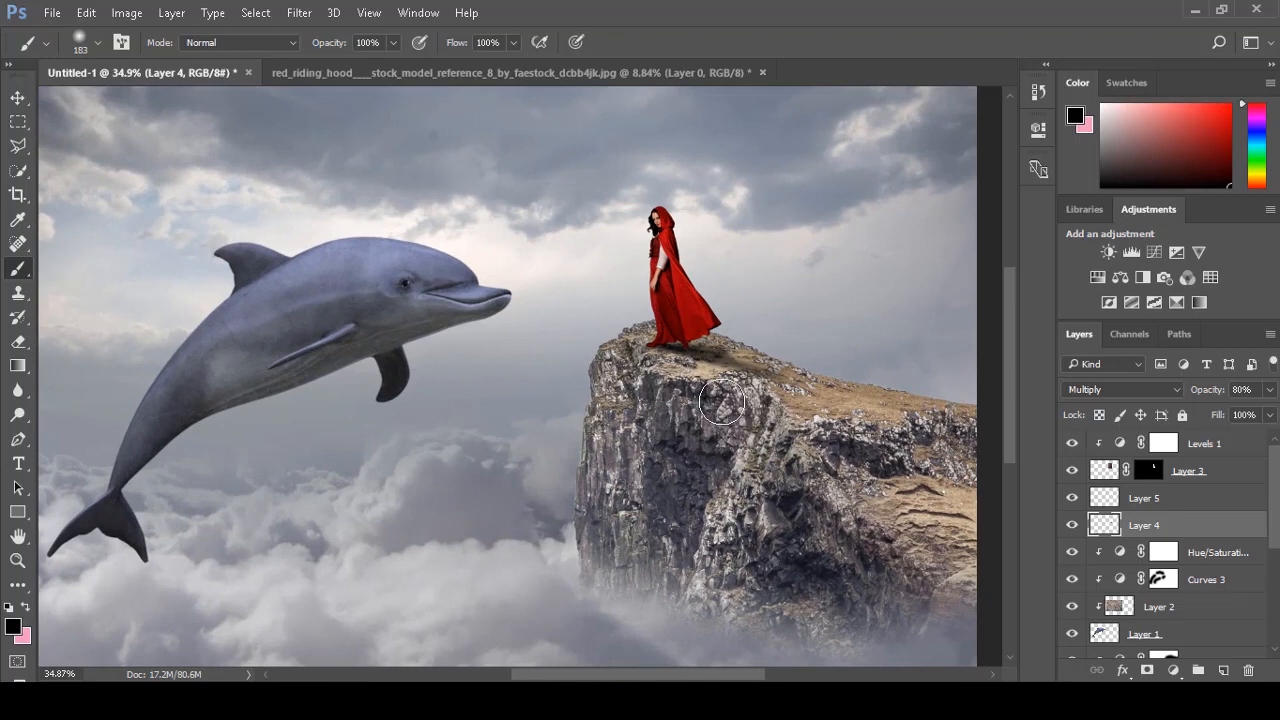
Add a black Solid Color fill layer above the woman's Levels adjustment and set its opacity to 60%.
click(1253, 452)
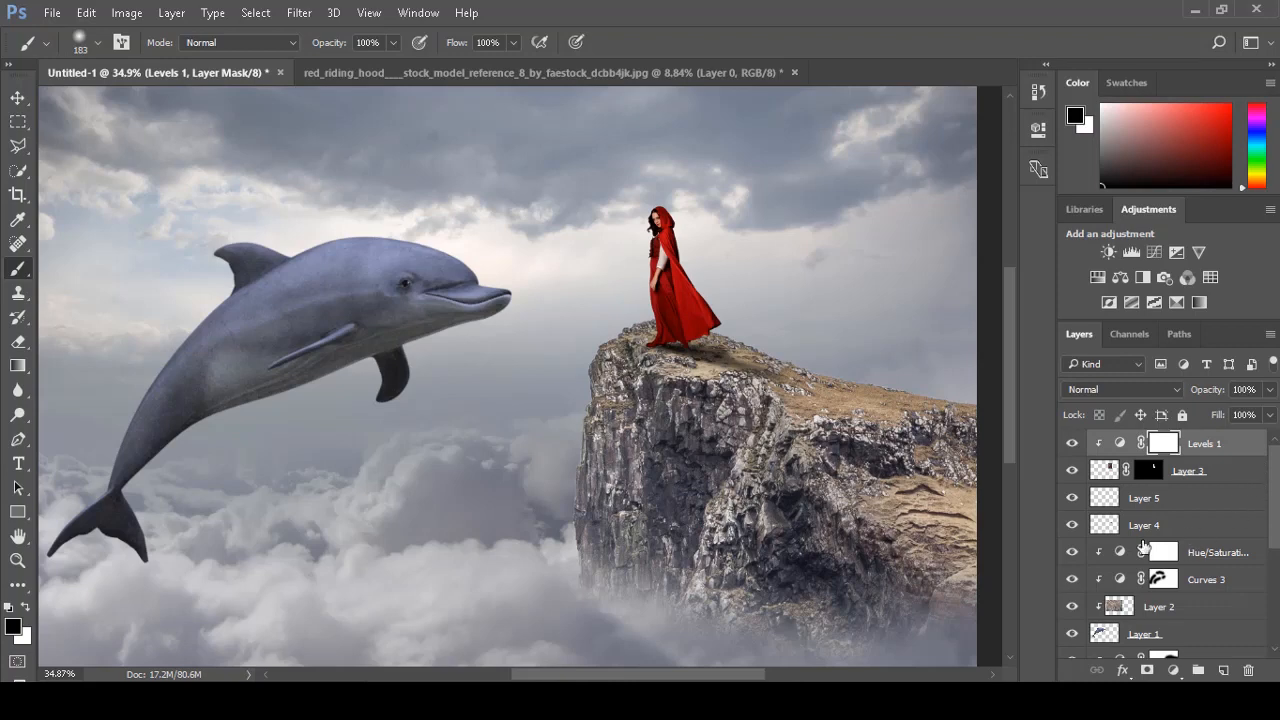
drag(234, 337, 374, 377)
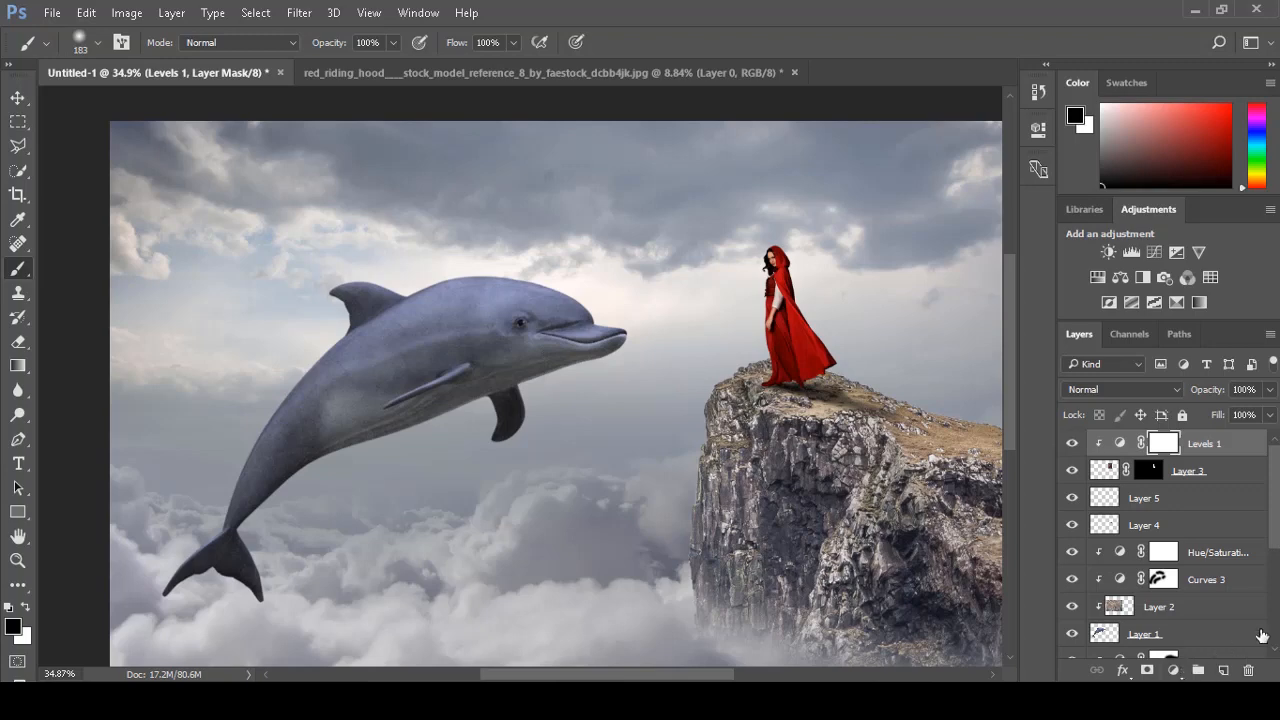
scroll(705, 452, down, 2)
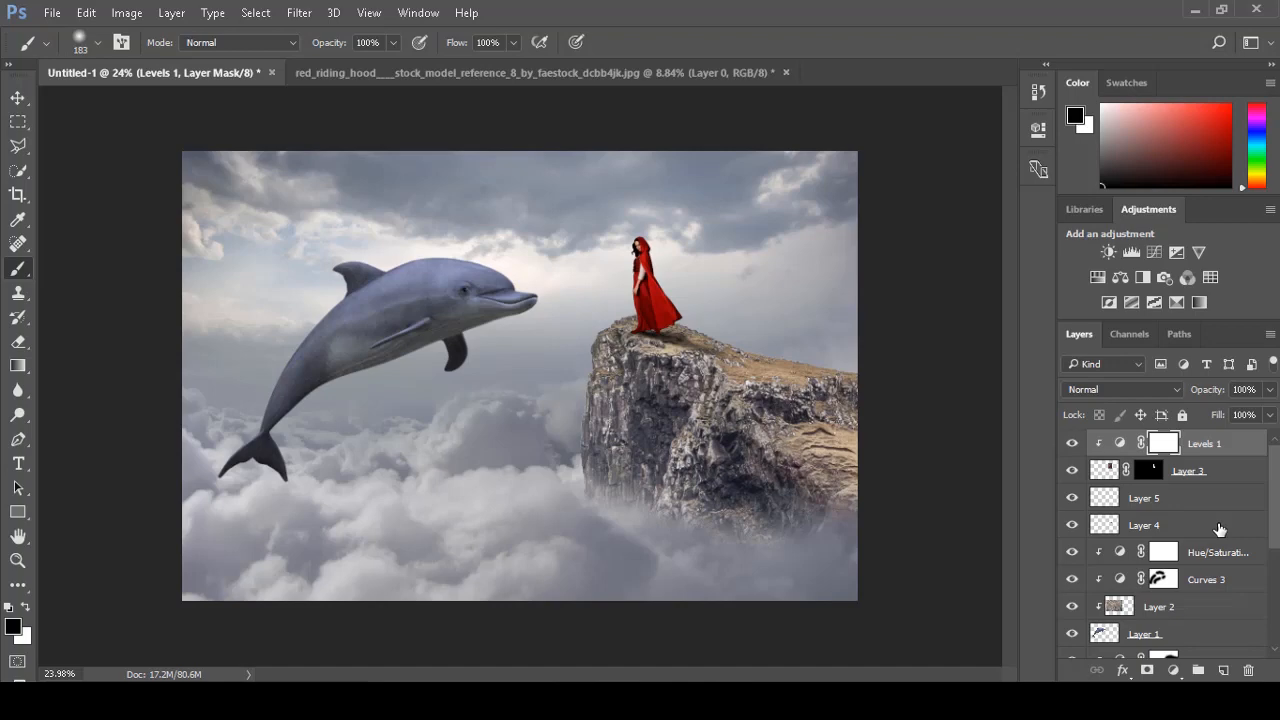
click(1175, 670)
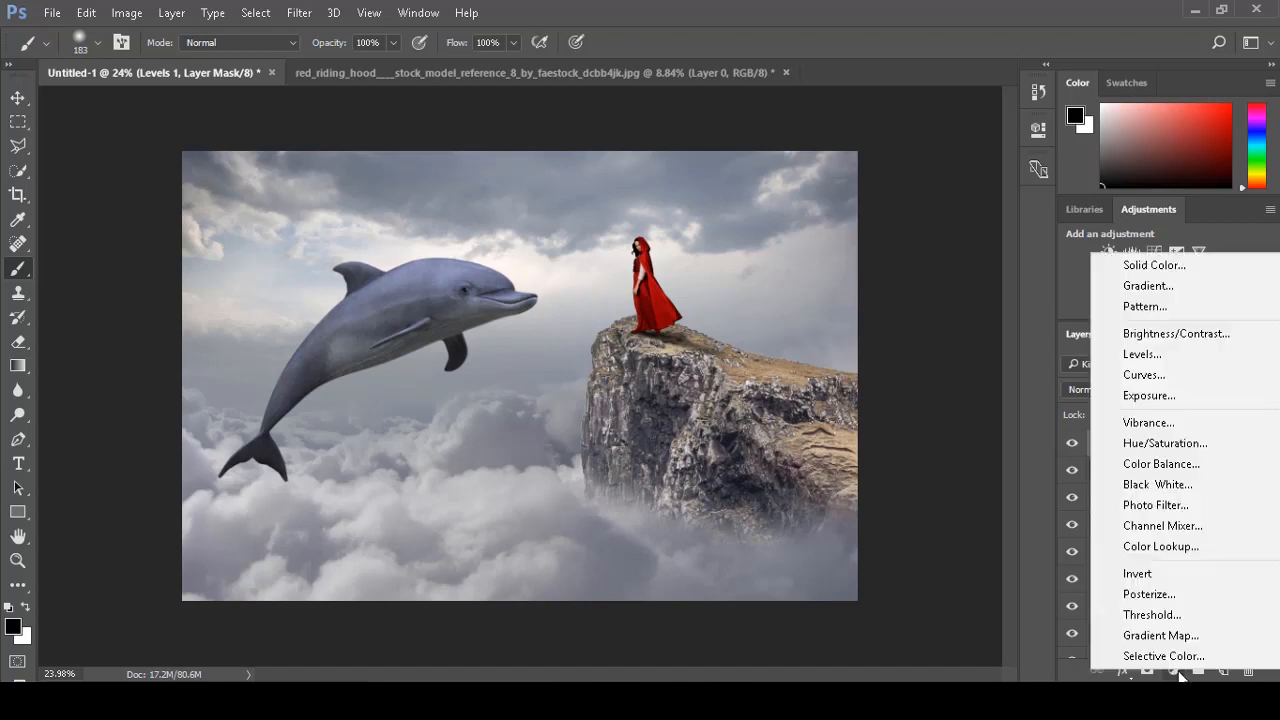
click(1186, 266)
click(866, 214)
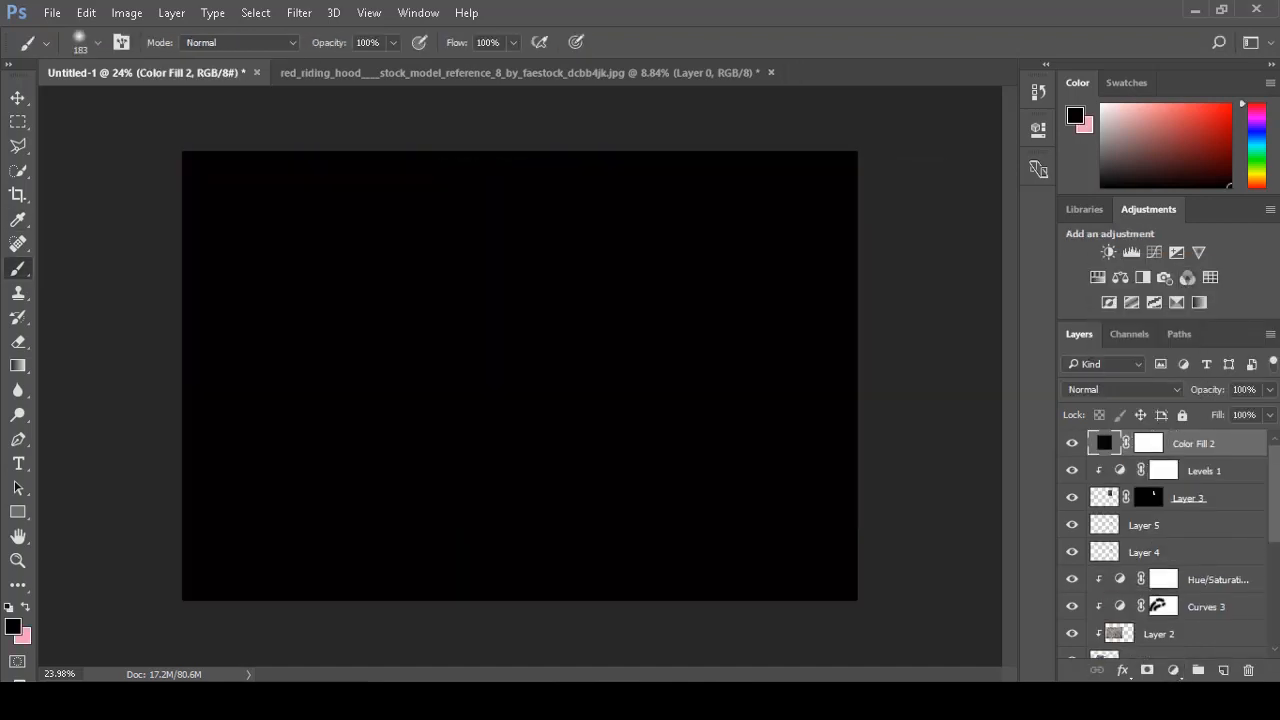
click(1249, 398)
text(60)
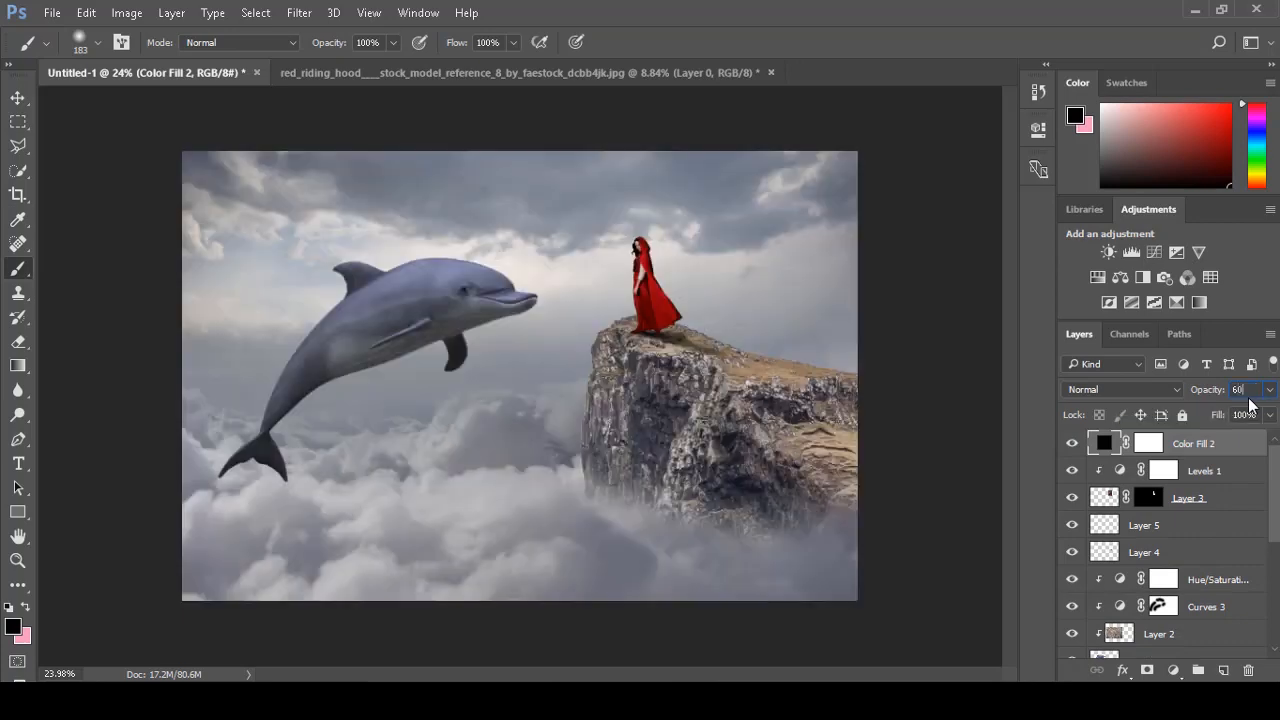
Paint black on the fill layer's mask with a soft 2368 px brush over the dolphin and woman, leaving the image edges dark.
click(1148, 443)
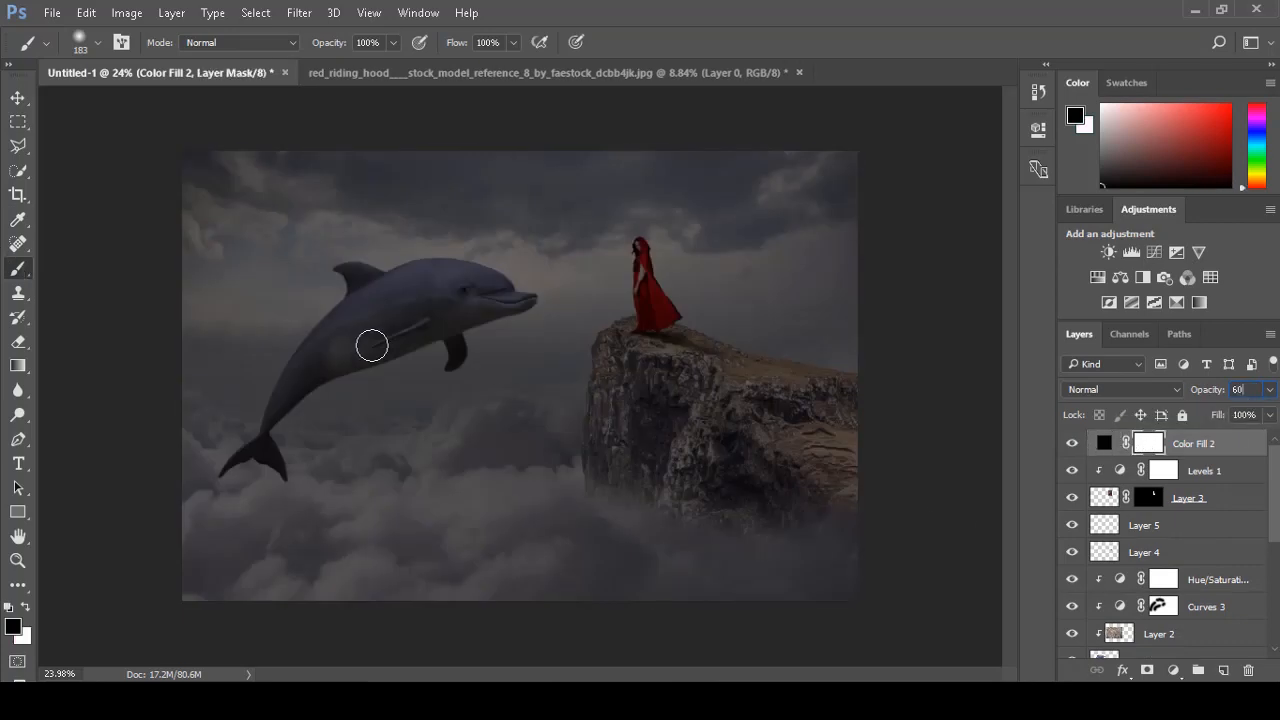
mouse_move(484, 397)
mouse_down()
mouse_move(677, 374)
mouse_move(650, 370)
mouse_up()
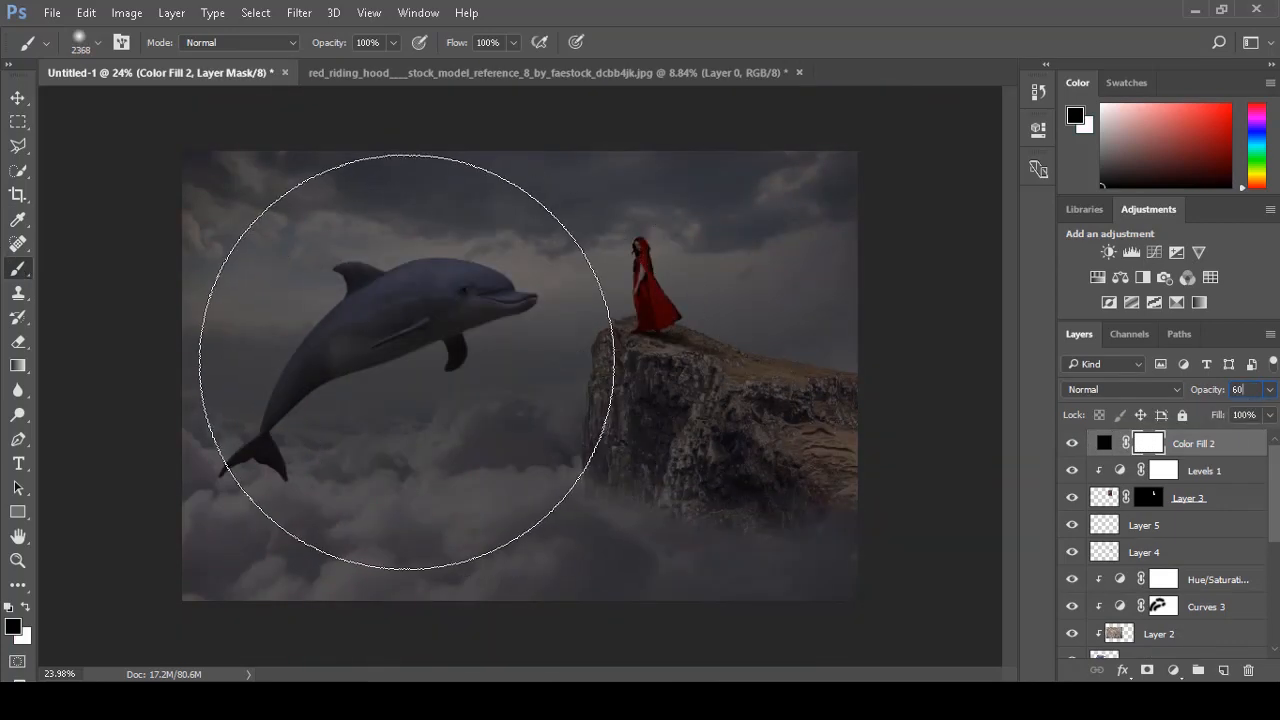
click(380, 371)
click(588, 372)
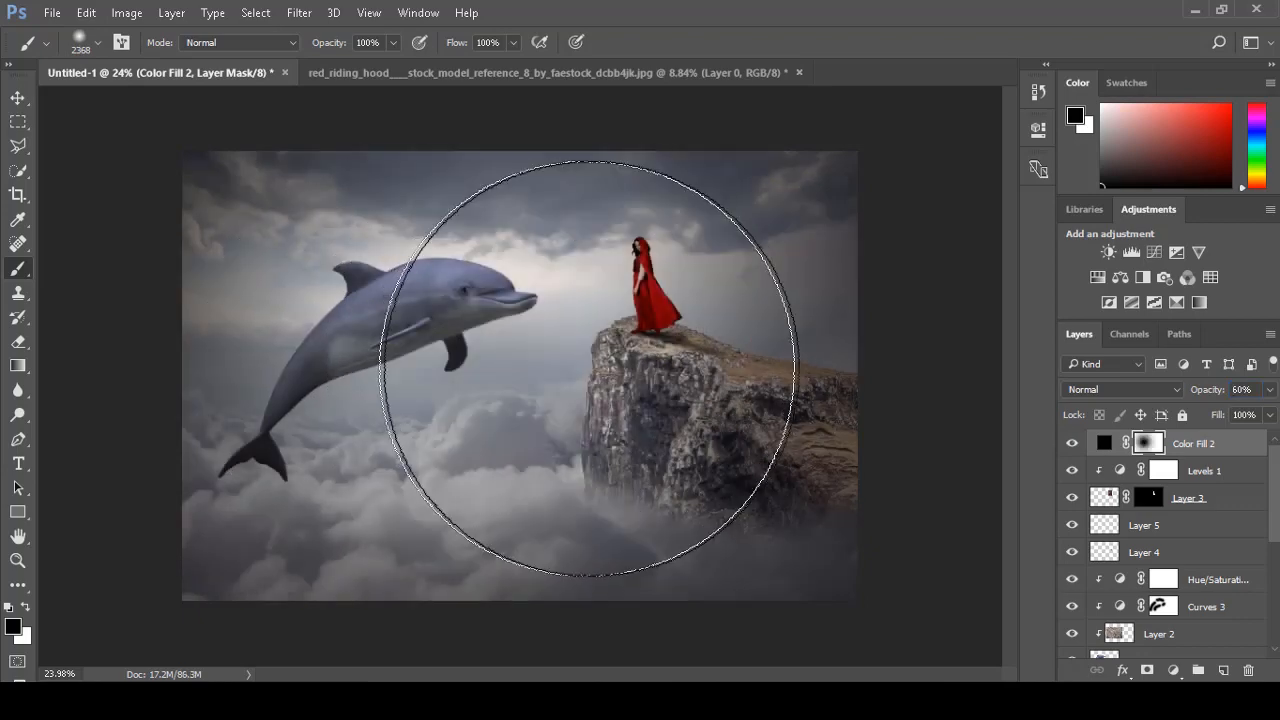
click(606, 372)
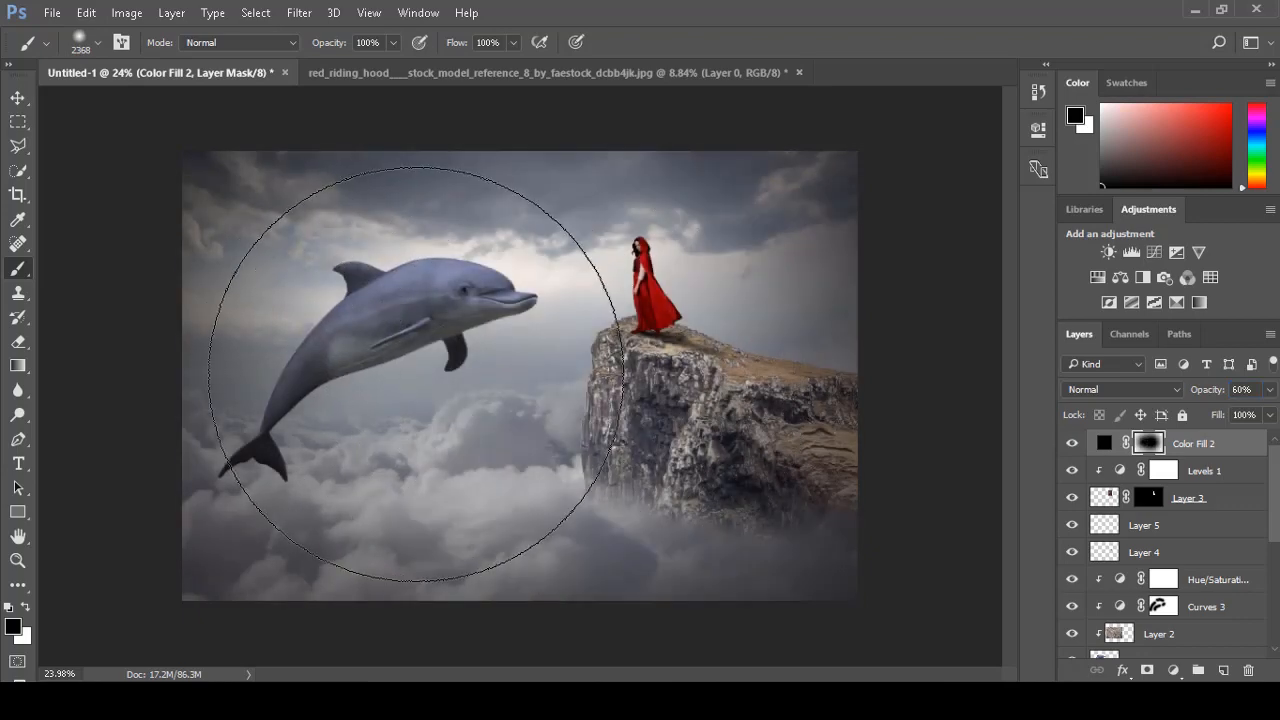
click(416, 374)
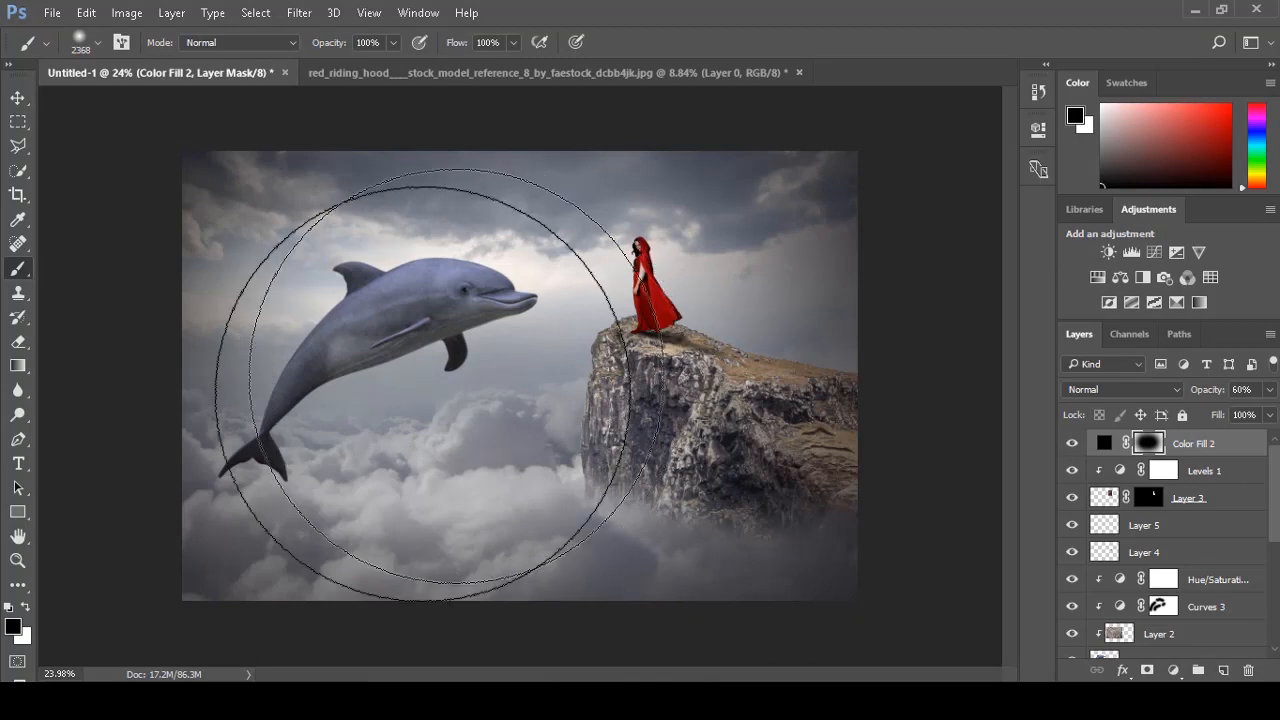
Reduce the brush to 1760 px, undo the last mask stroke and dab the mask around the woman and the dolphin.
drag(526, 296, 454, 296)
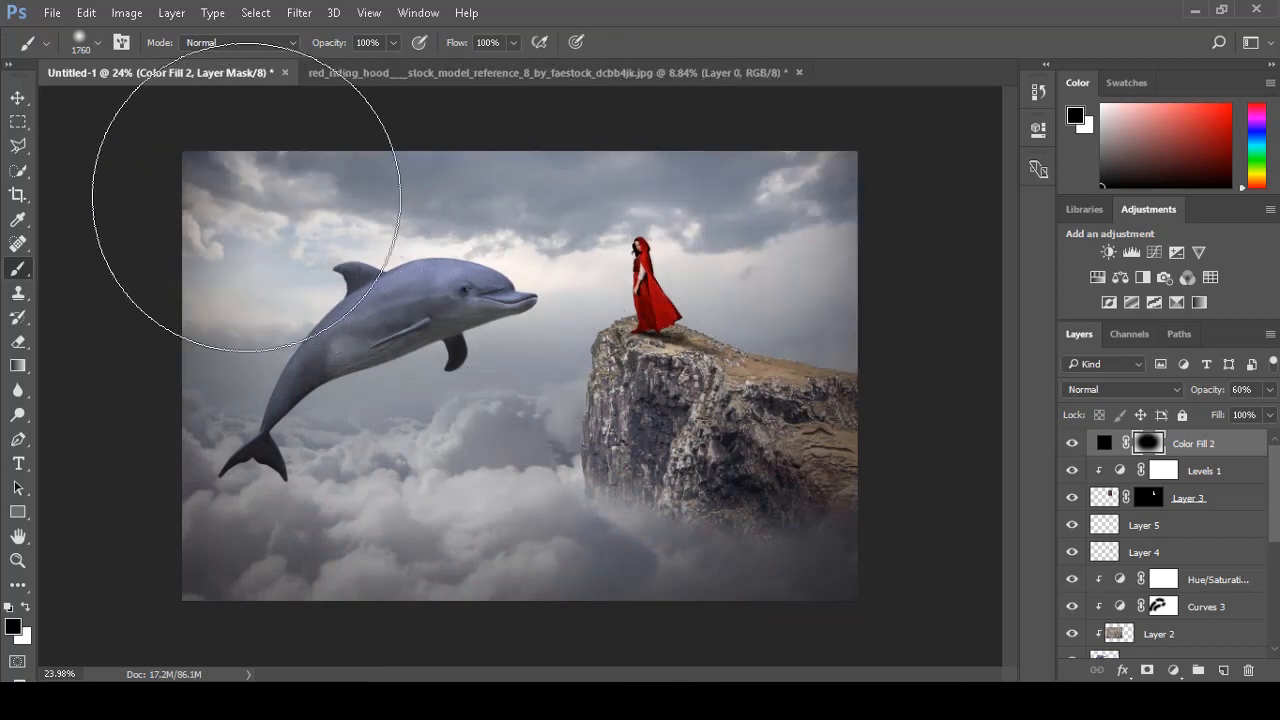
key(ctrl+z)
click(683, 312)
click(355, 329)
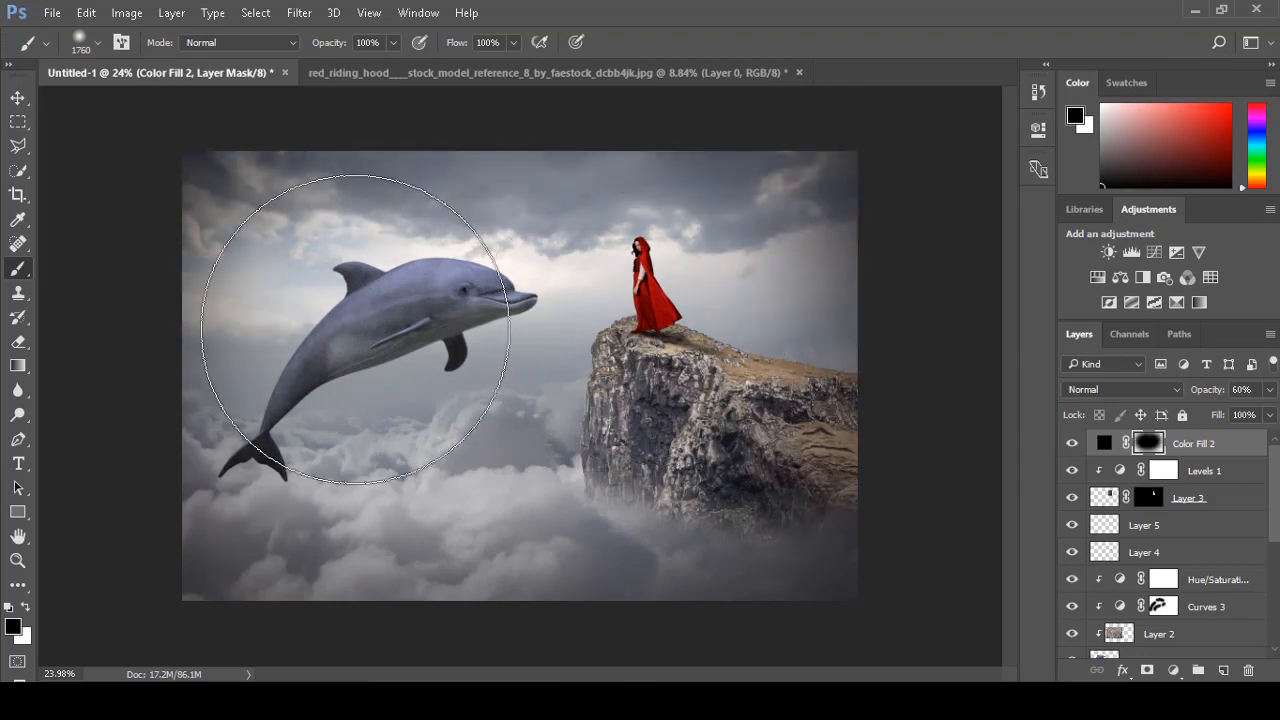
Reduce the brush to 1109 px for the mask area over the cliff and compare the image with the vignette layer hidden and shown.
drag(737, 395, 694, 403)
drag(714, 380, 671, 397)
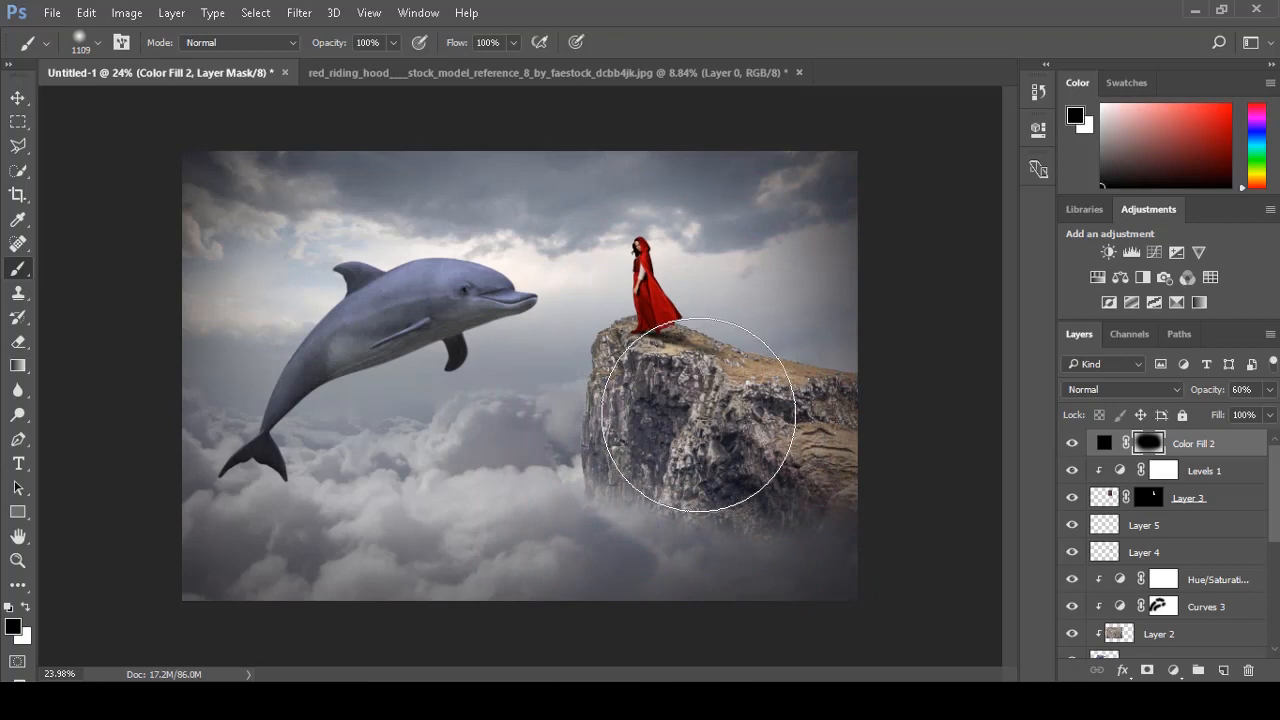
click(1072, 446)
click(1072, 446)
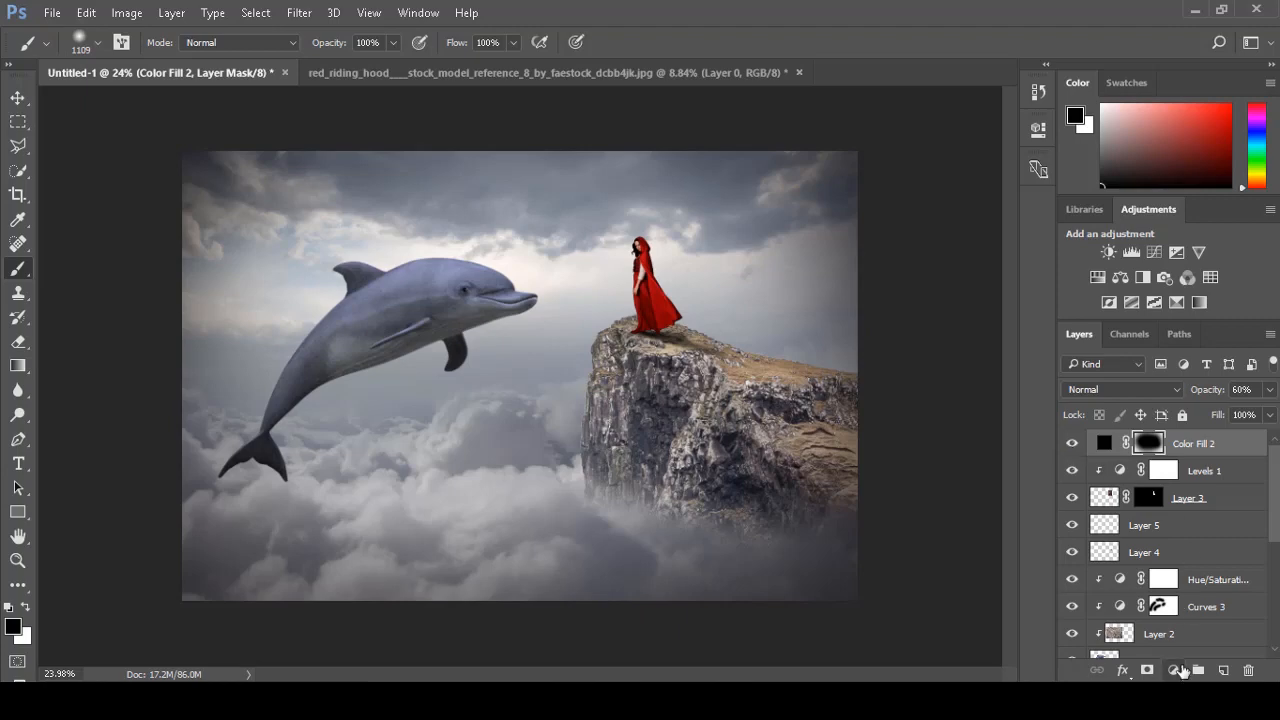
Add a Levels adjustment layer above the vignette fill, set its white input level to 243, and compare the image with it hidden.
click(1173, 670)
click(1181, 356)
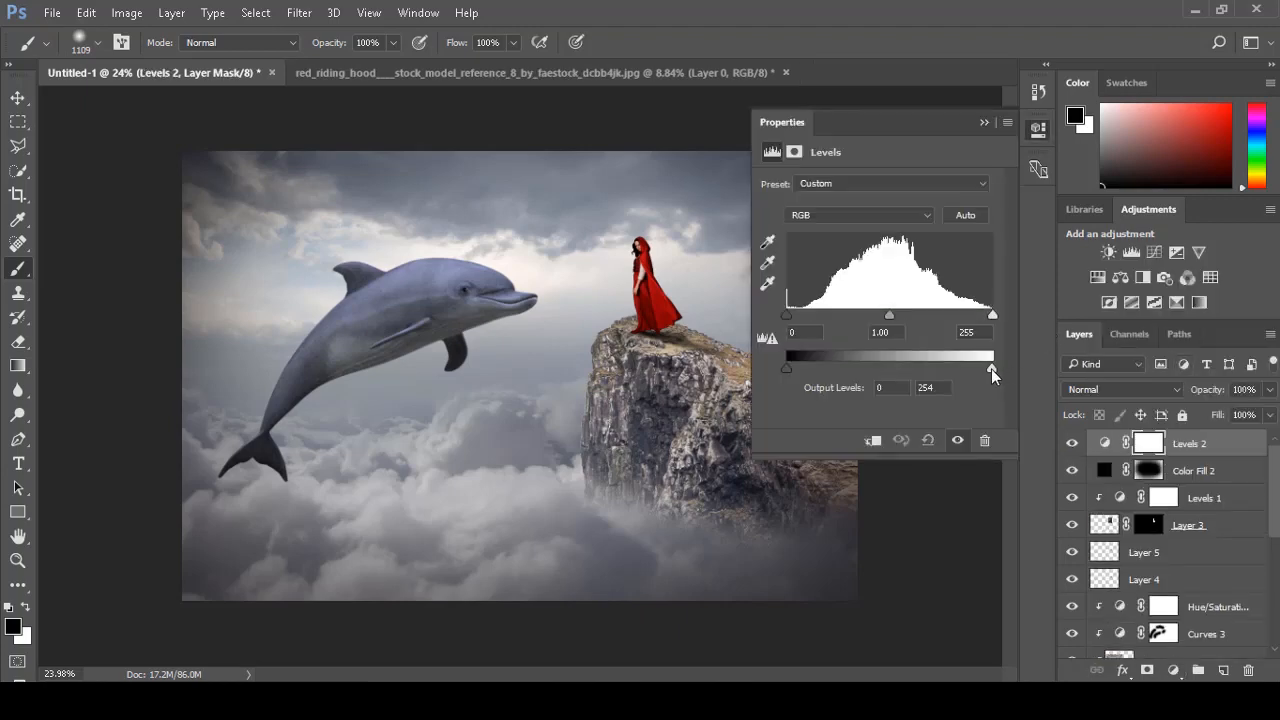
mouse_move(991, 369)
mouse_down()
mouse_move(974, 368)
mouse_move(993, 368)
mouse_up()
mouse_move(992, 315)
mouse_down()
mouse_move(976, 312)
mouse_move(986, 316)
mouse_up()
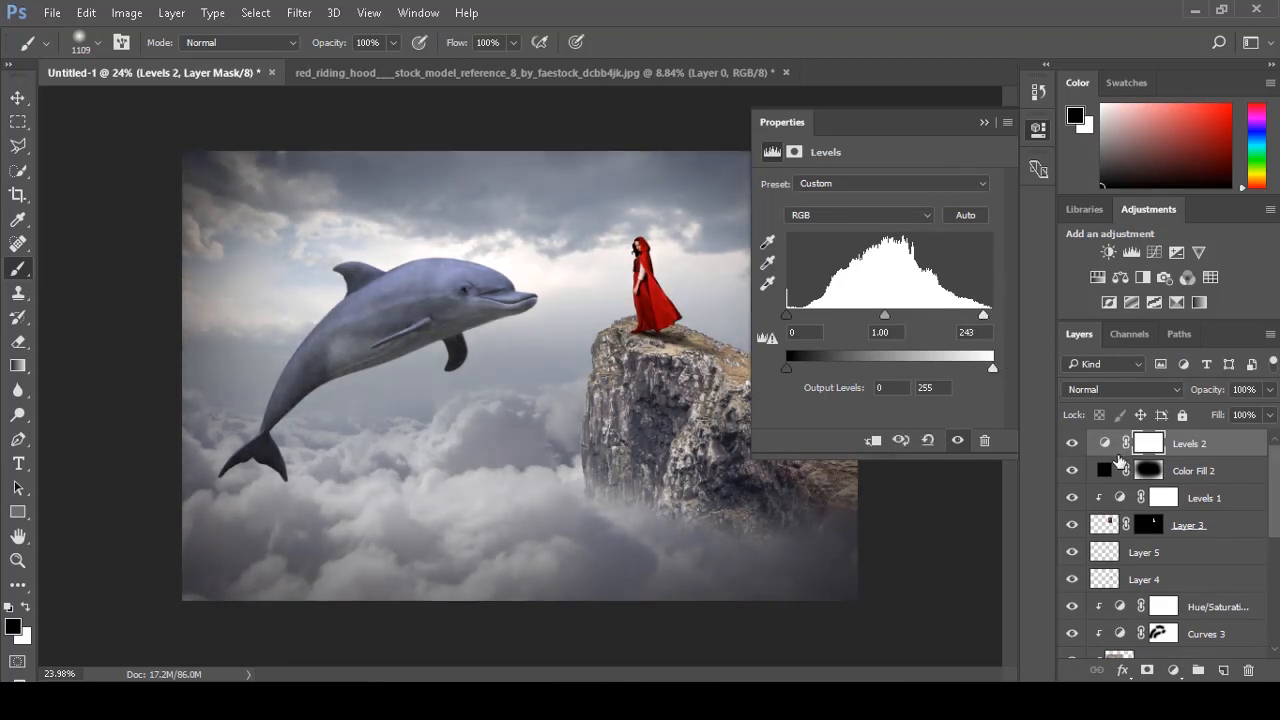
click(1068, 443)
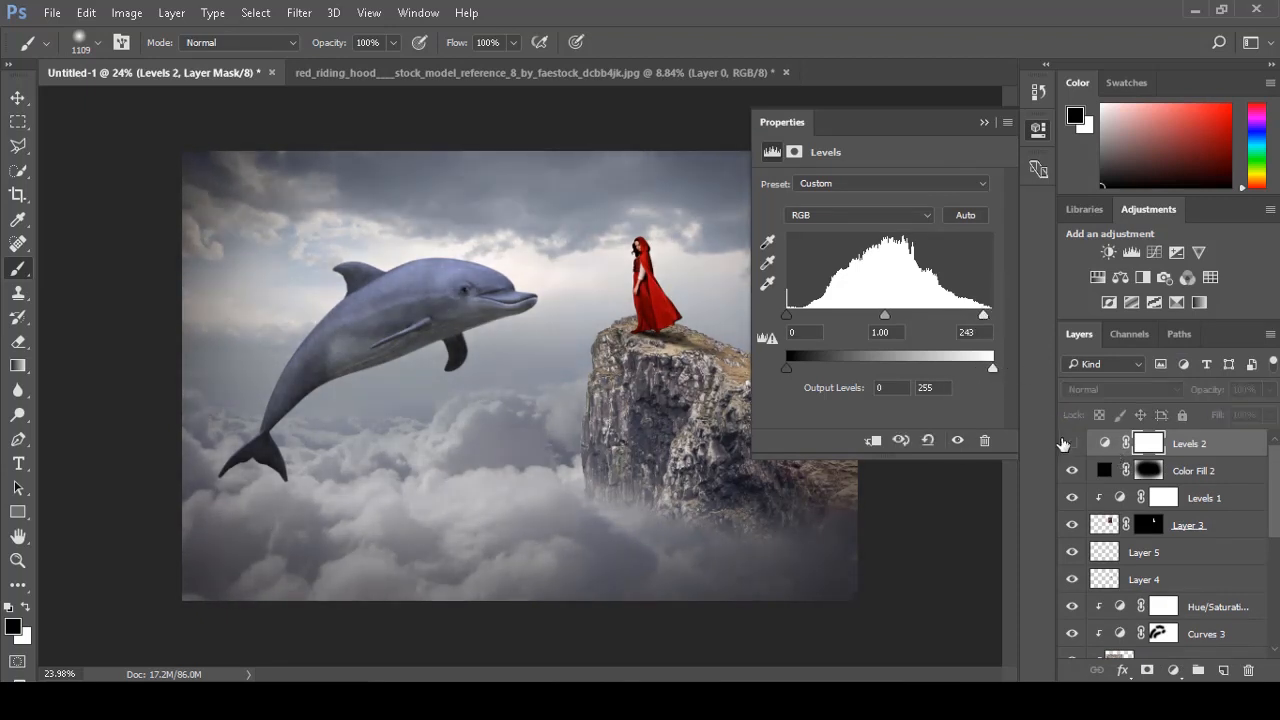
click(1068, 443)
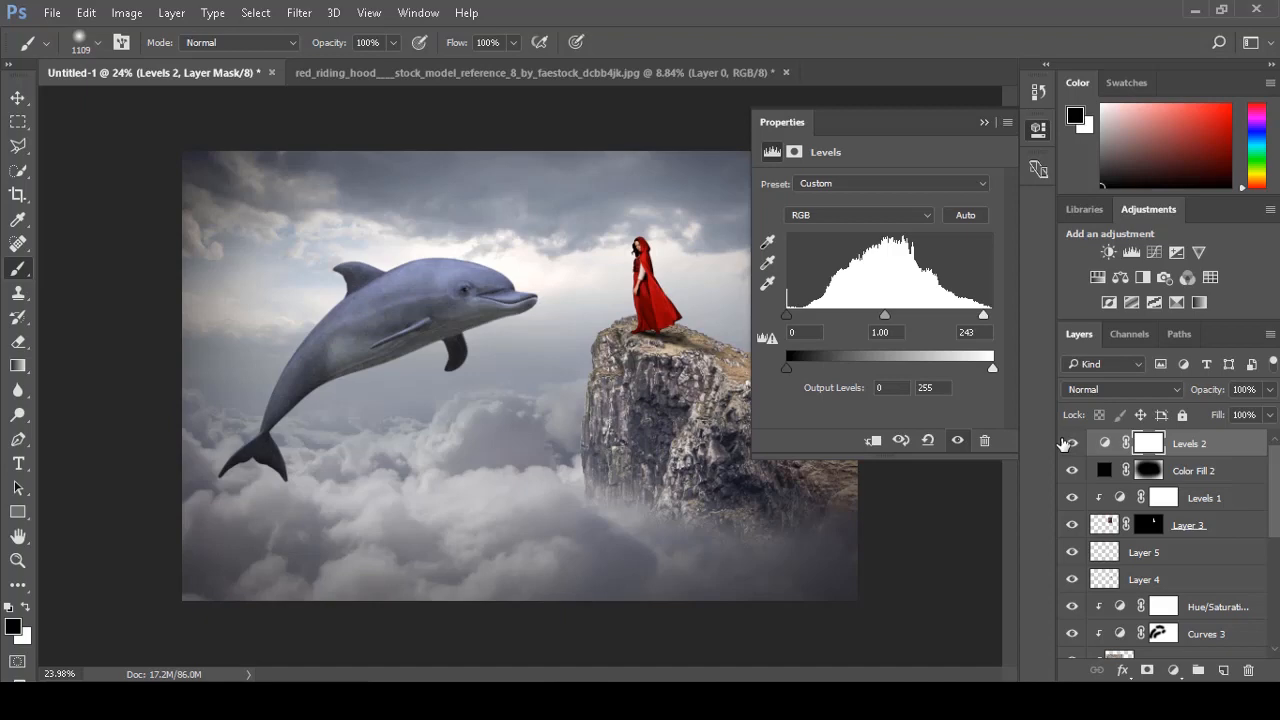
Add a Gradient fill layer above the new Levels adjustment, using the Black, White gradient preset.
click(1173, 670)
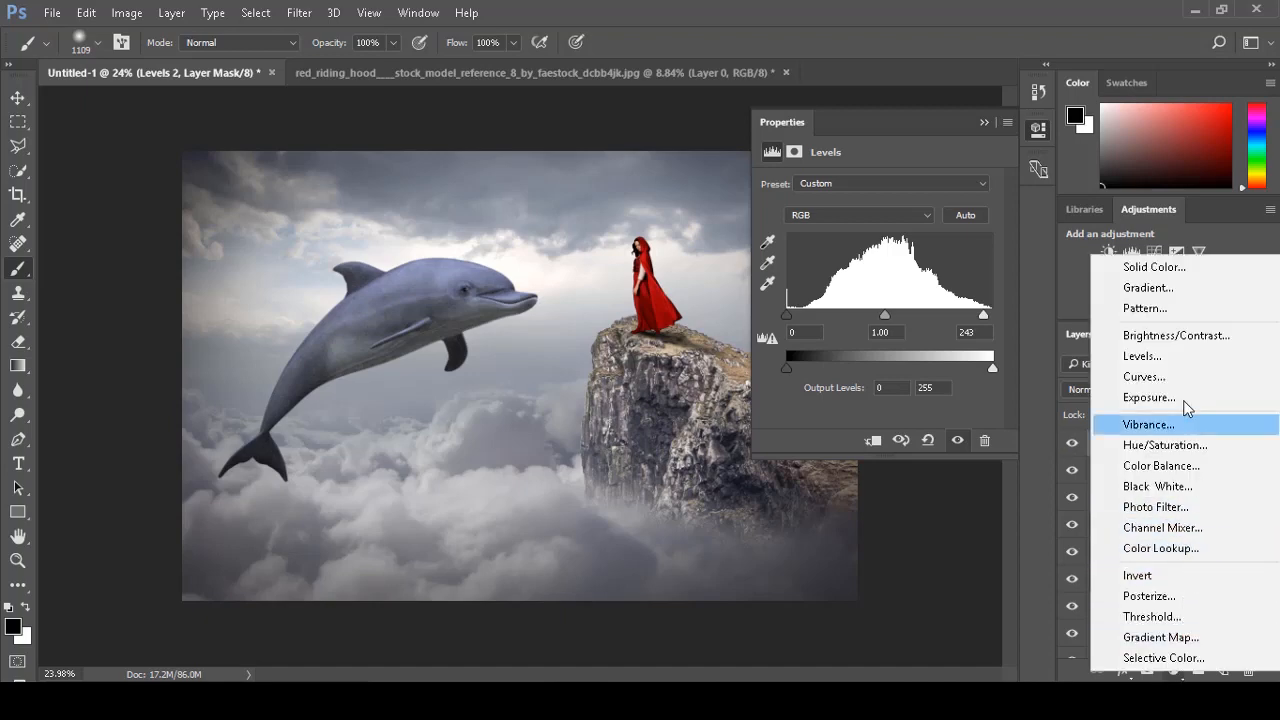
click(1160, 287)
click(676, 190)
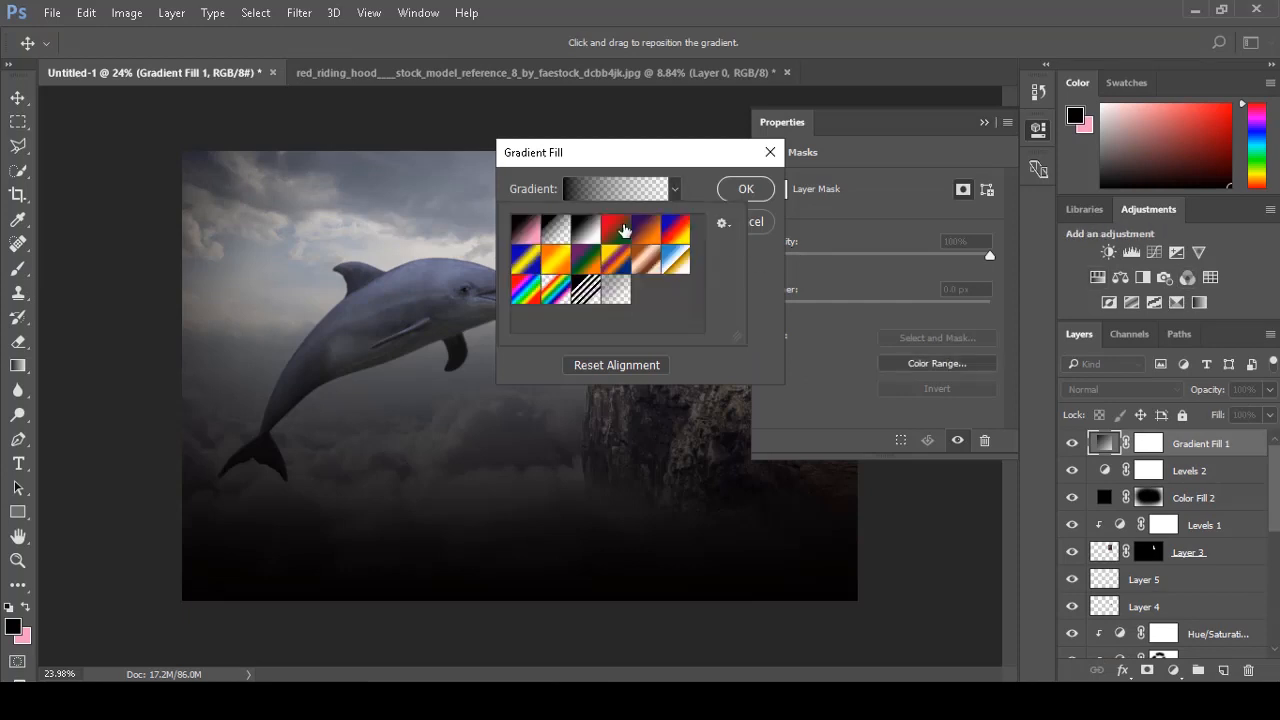
click(596, 236)
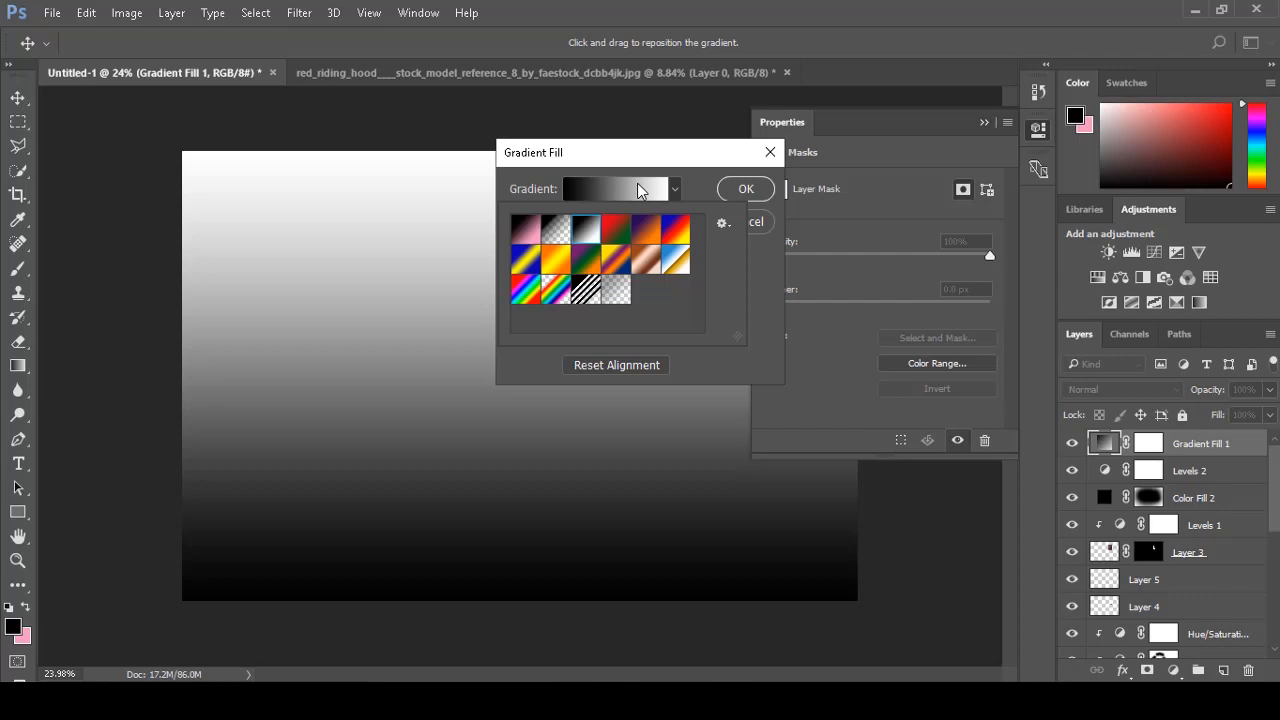
Recolor the gradient's white stop to a light peach tone and apply the gradient fill.
click(664, 192)
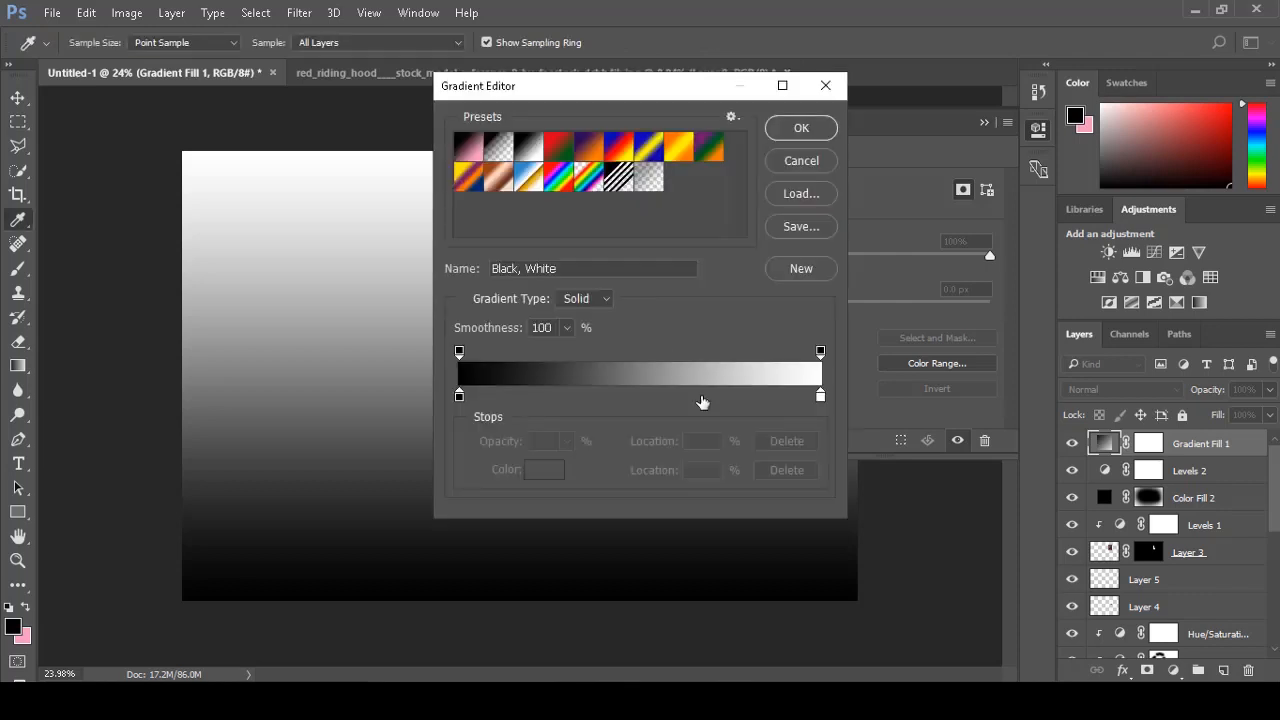
double_click(821, 398)
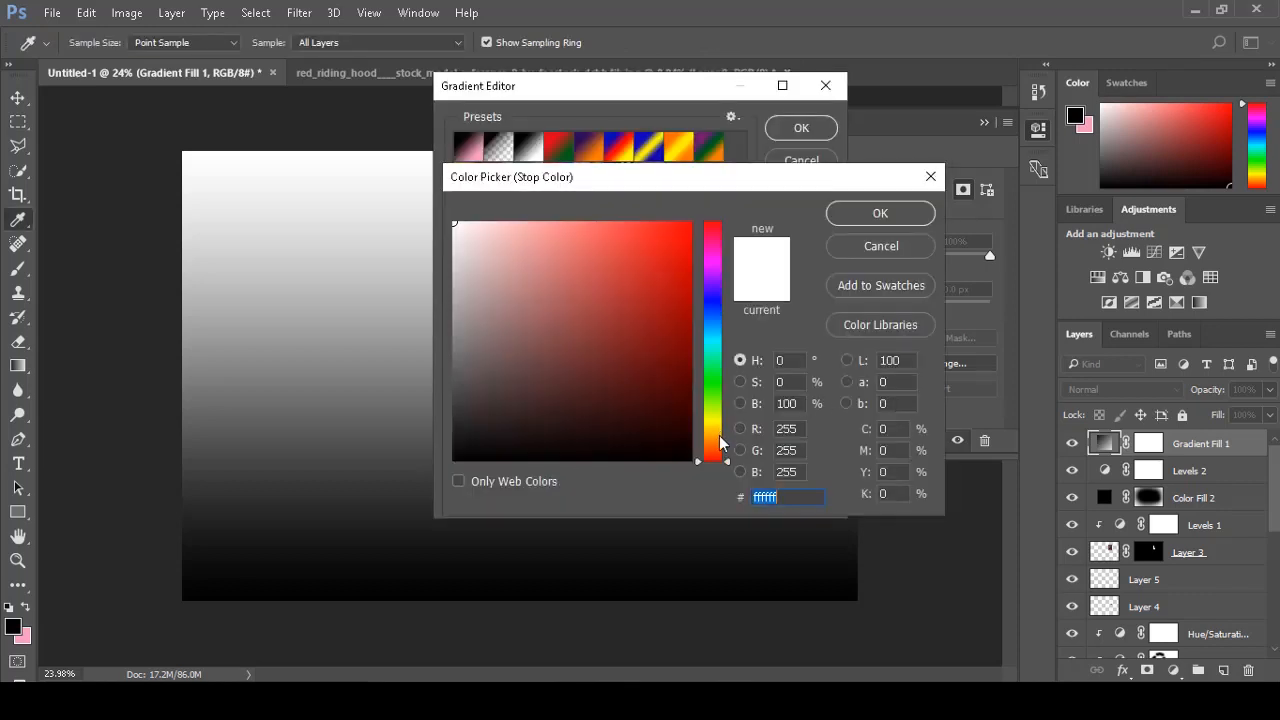
click(719, 437)
click(522, 241)
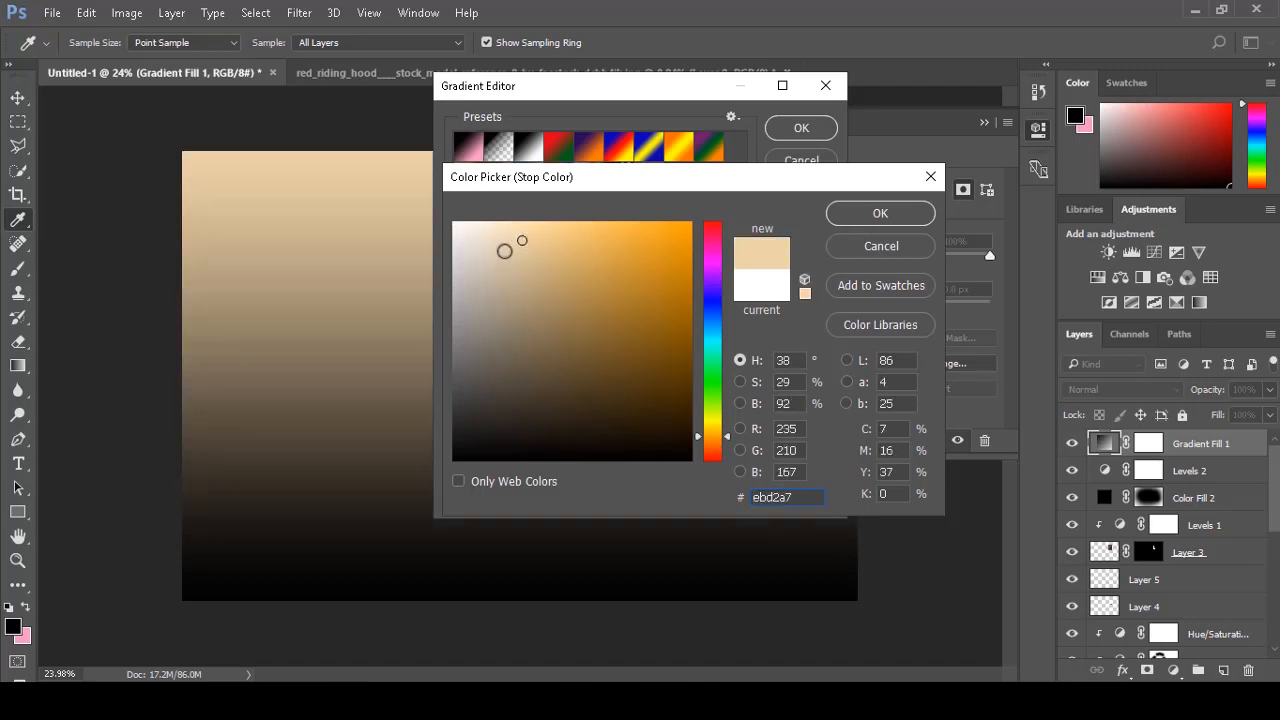
click(510, 249)
click(719, 446)
click(876, 214)
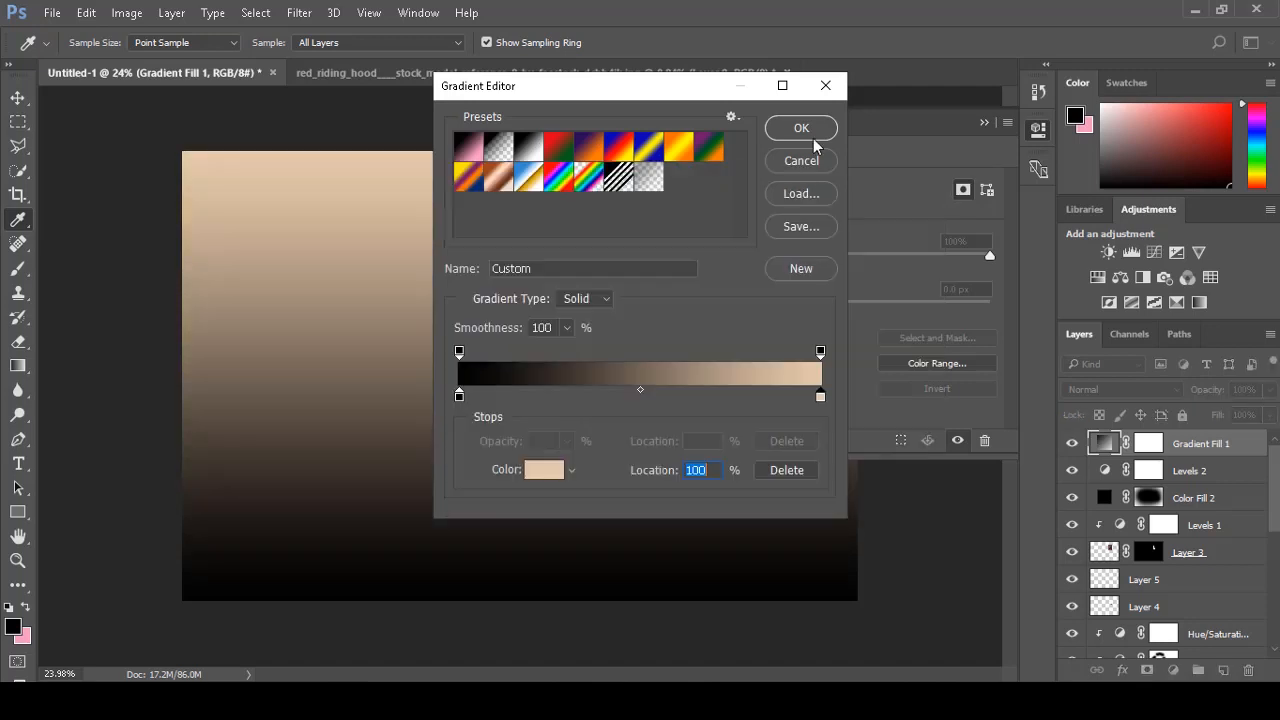
click(812, 138)
click(747, 190)
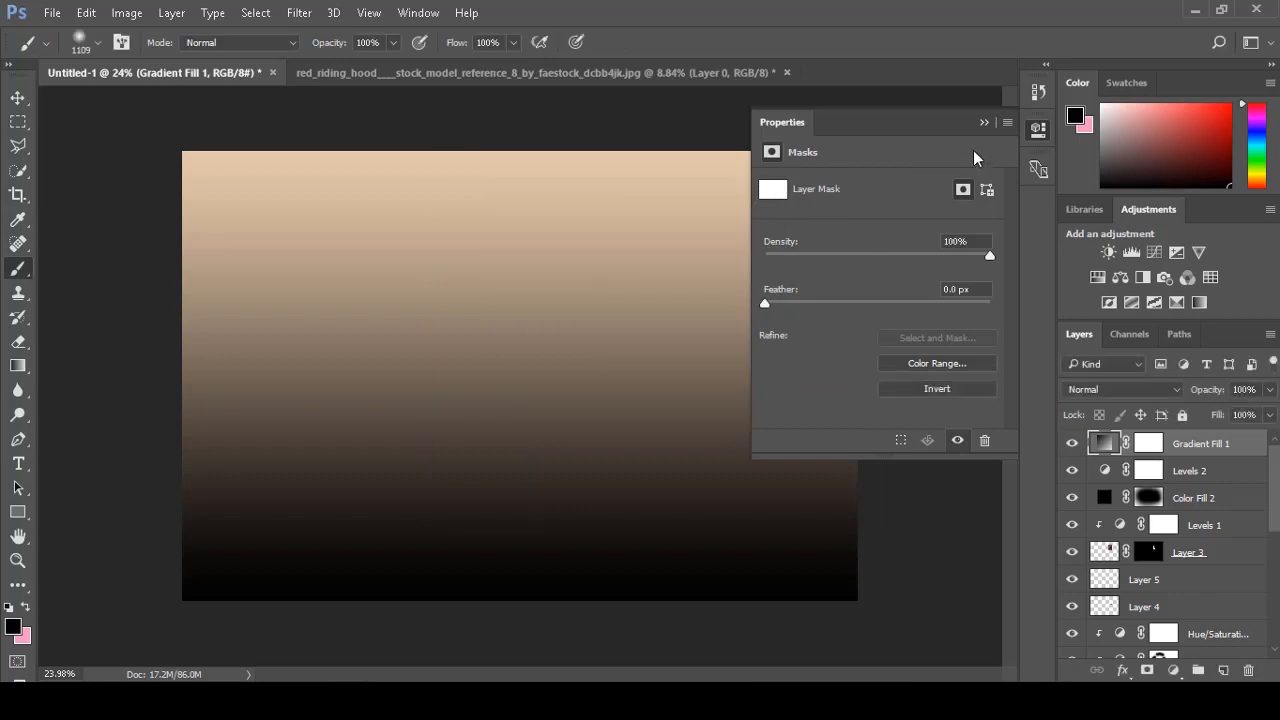
Set the gradient fill layer's blend mode to Soft Light and compare the image with the layer hidden and shown.
click(983, 122)
key(shift+alt+f)
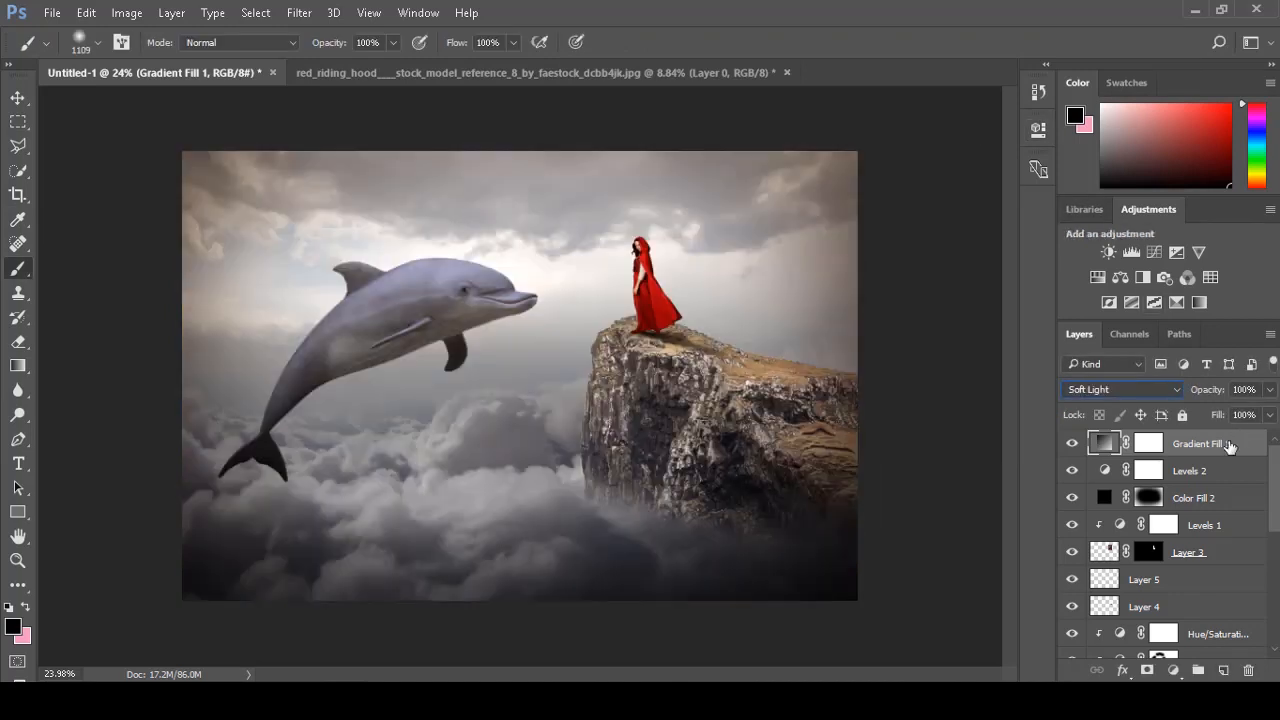
click(1072, 443)
click(1072, 443)
Add a Color Lookup adjustment using the Fuji ETERNA 250D Fuji 3510 3D LUT and set the layer's opacity to 70%.
click(1173, 670)
click(1195, 547)
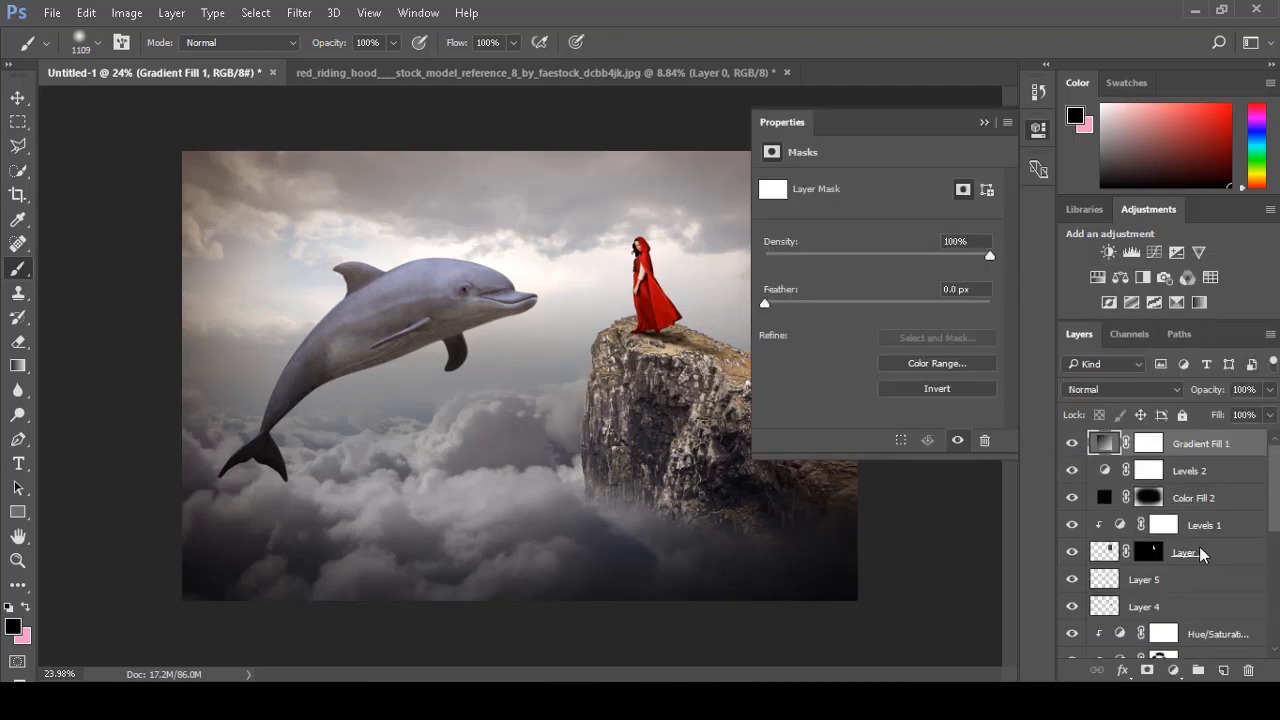
click(938, 185)
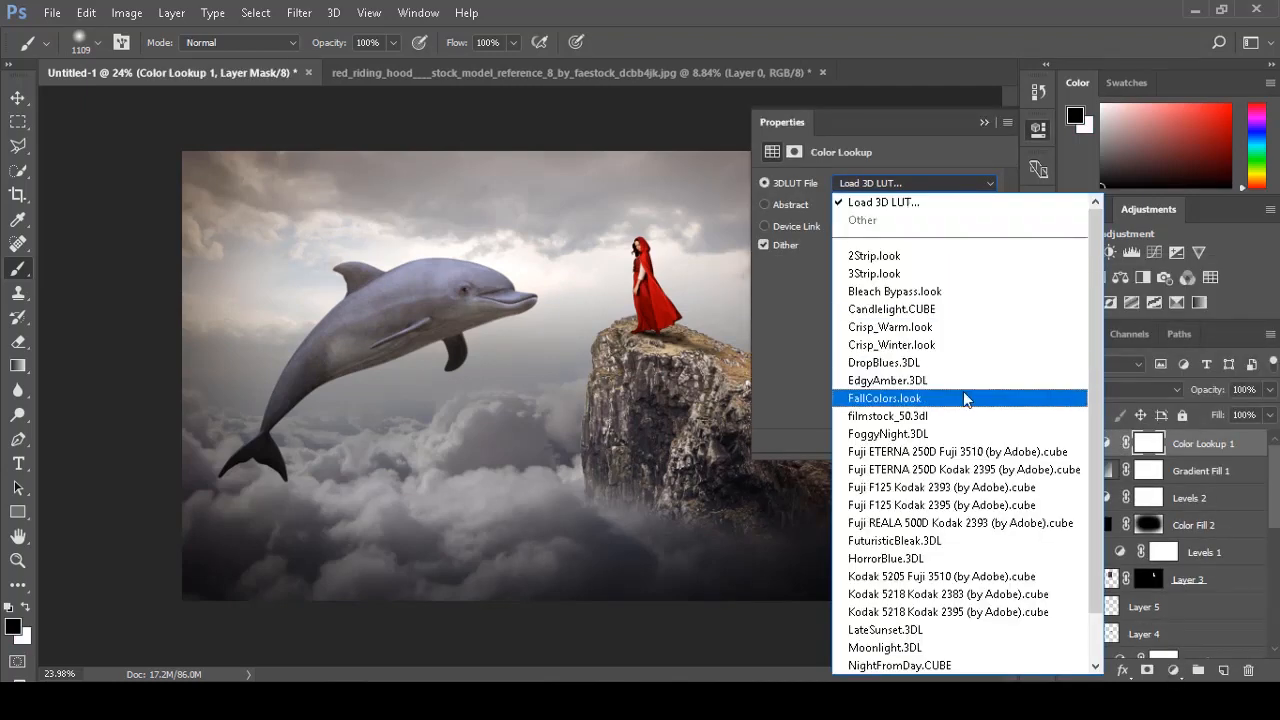
click(963, 452)
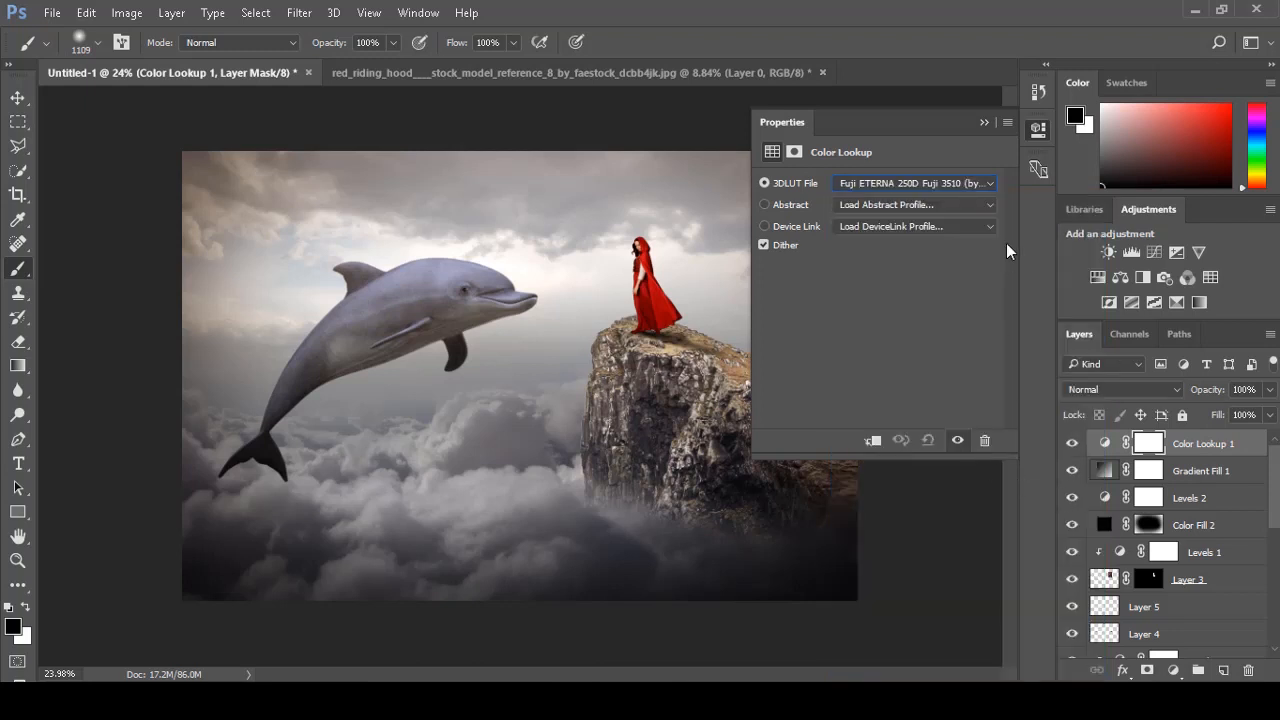
click(984, 123)
Add a Brightness/Contrast adjustment above the dolphin's Hue/Saturation layer, lower its brightness, and clip it to the dolphin.
scroll(1208, 540, down, 3)
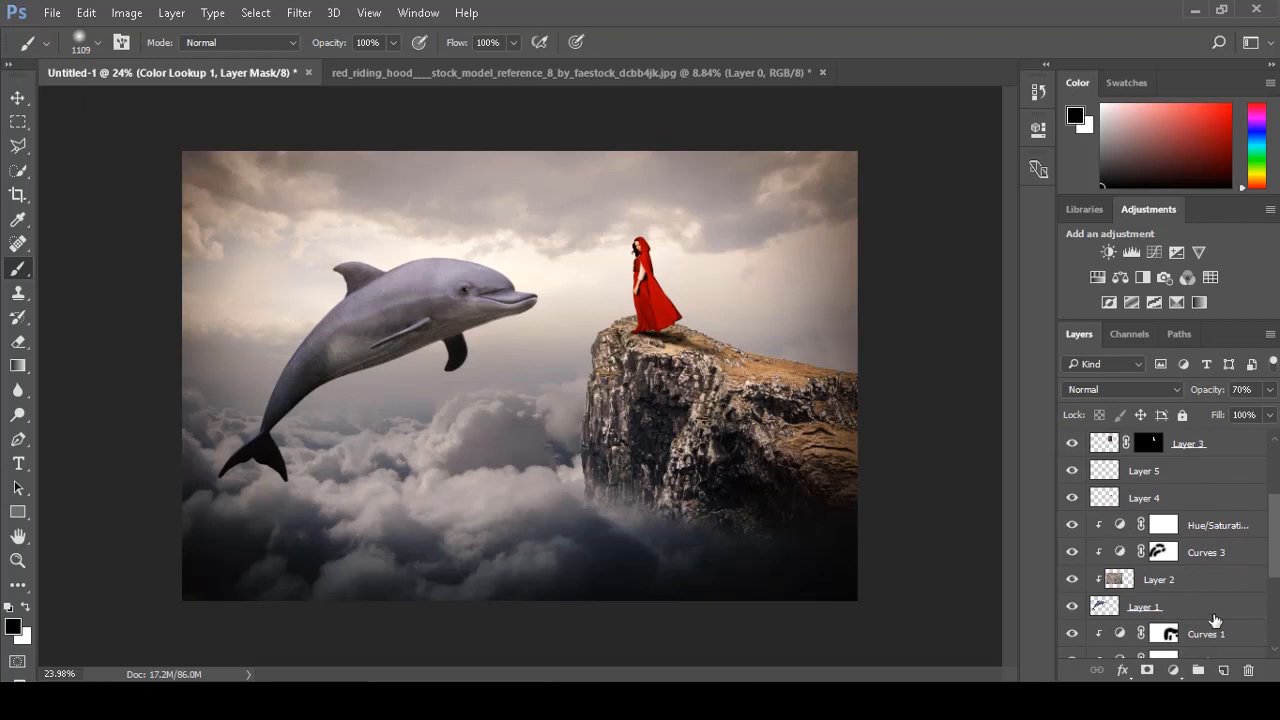
click(1214, 525)
click(1173, 670)
click(1222, 360)
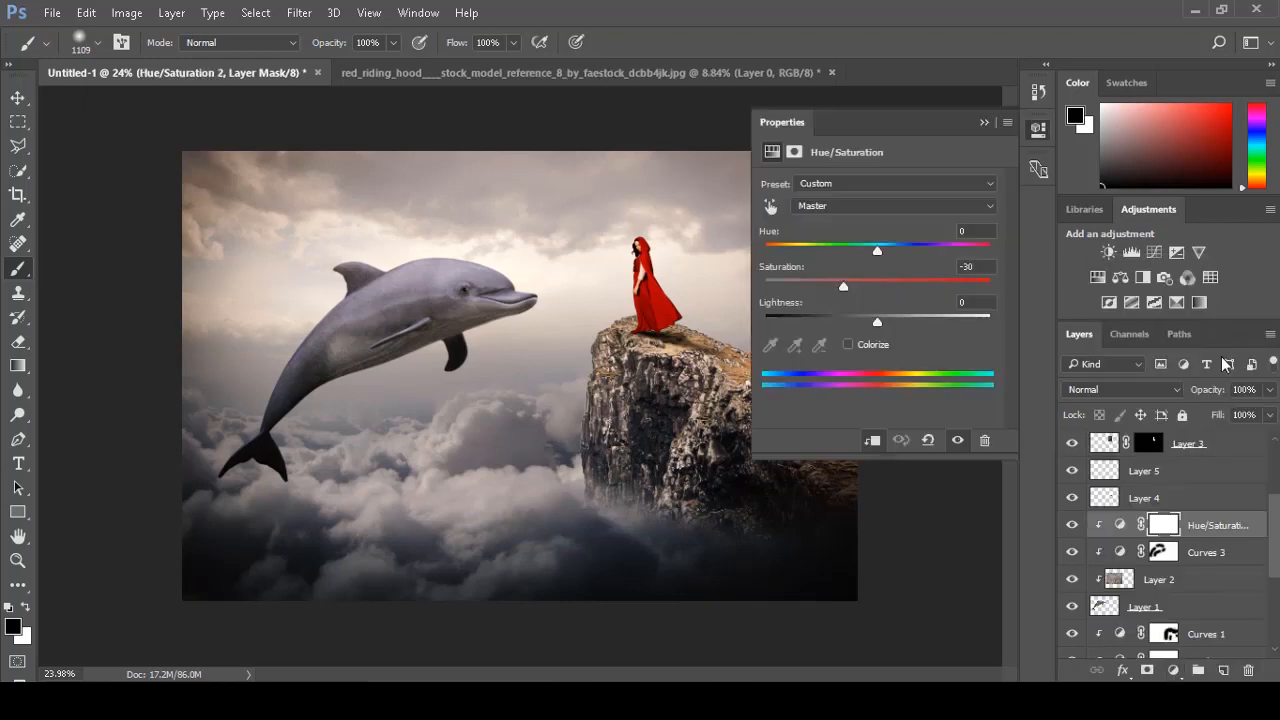
drag(894, 230, 846, 230)
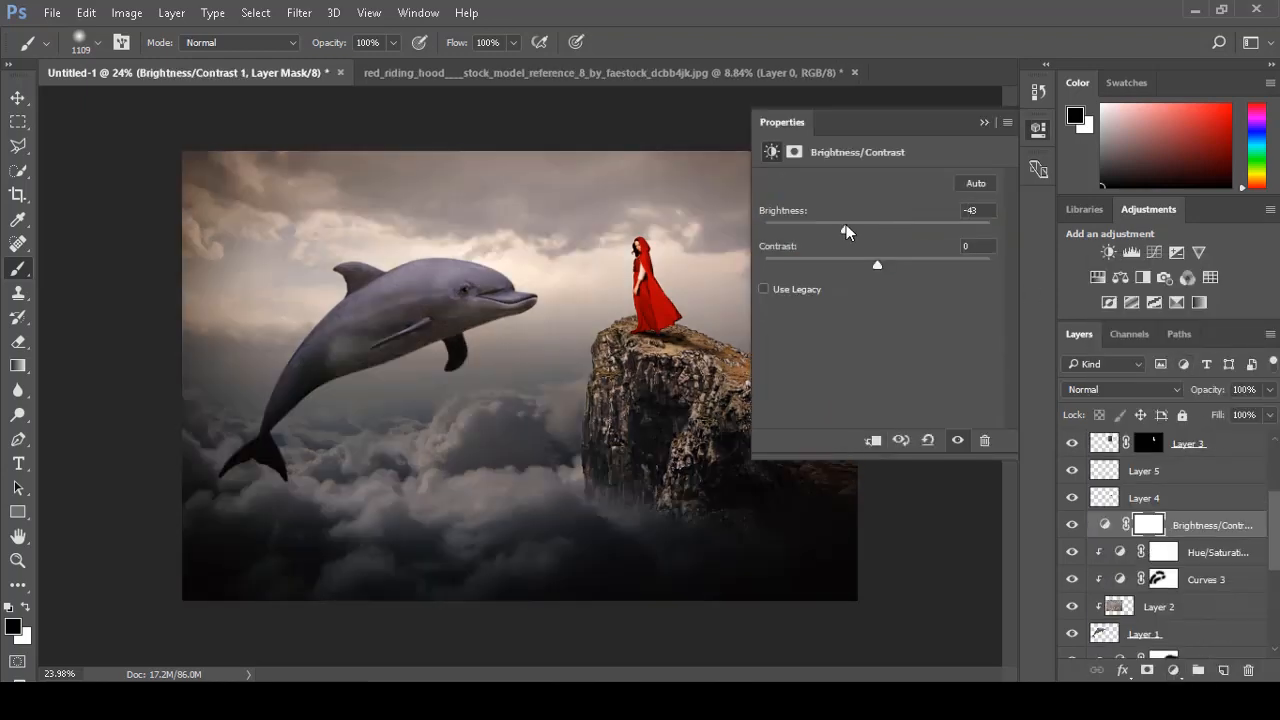
click(1206, 550)
alt+click(1208, 535)
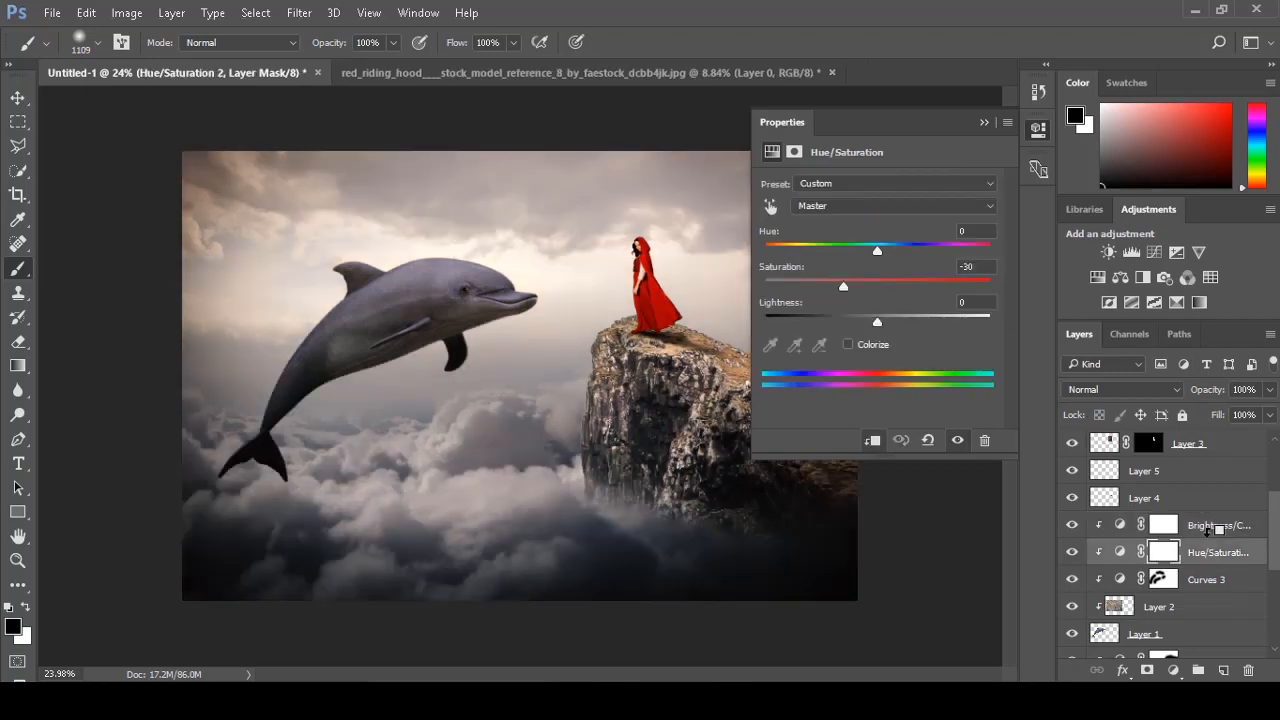
Set the dolphin's Brightness/Contrast adjustment to brightness 26 and contrast 54.
click(1120, 530)
drag(826, 224, 925, 264)
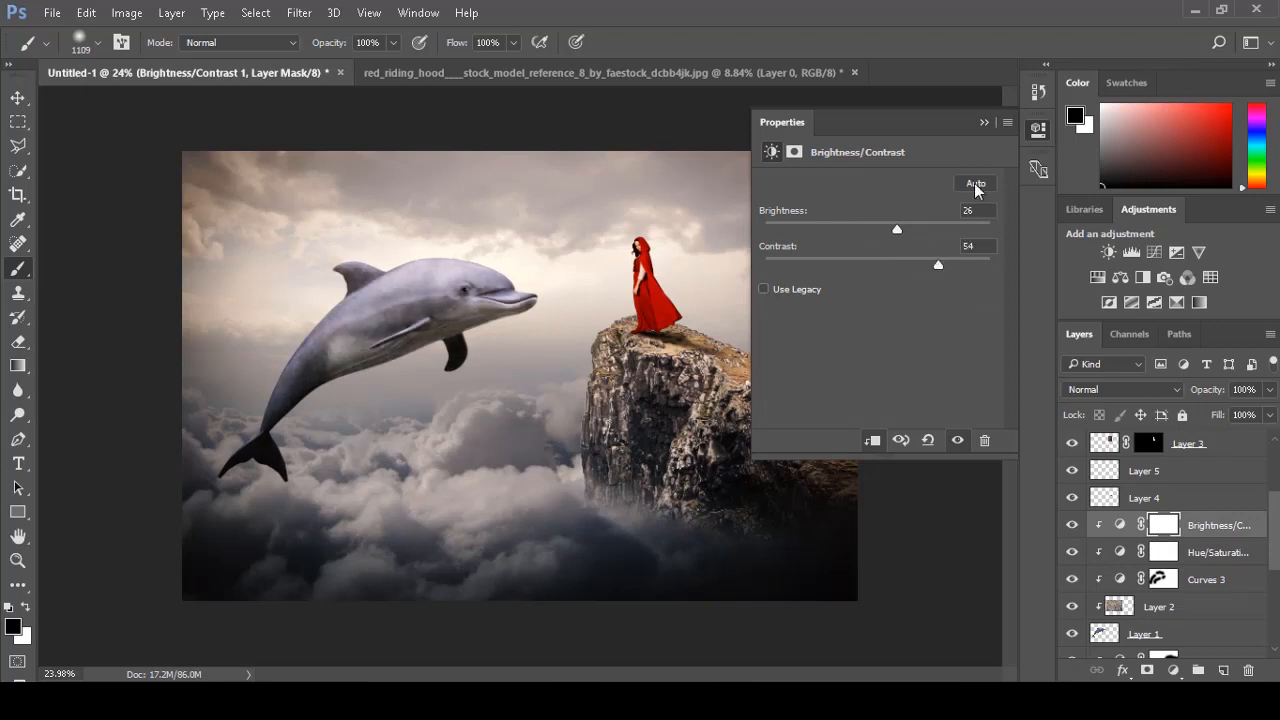
click(984, 122)
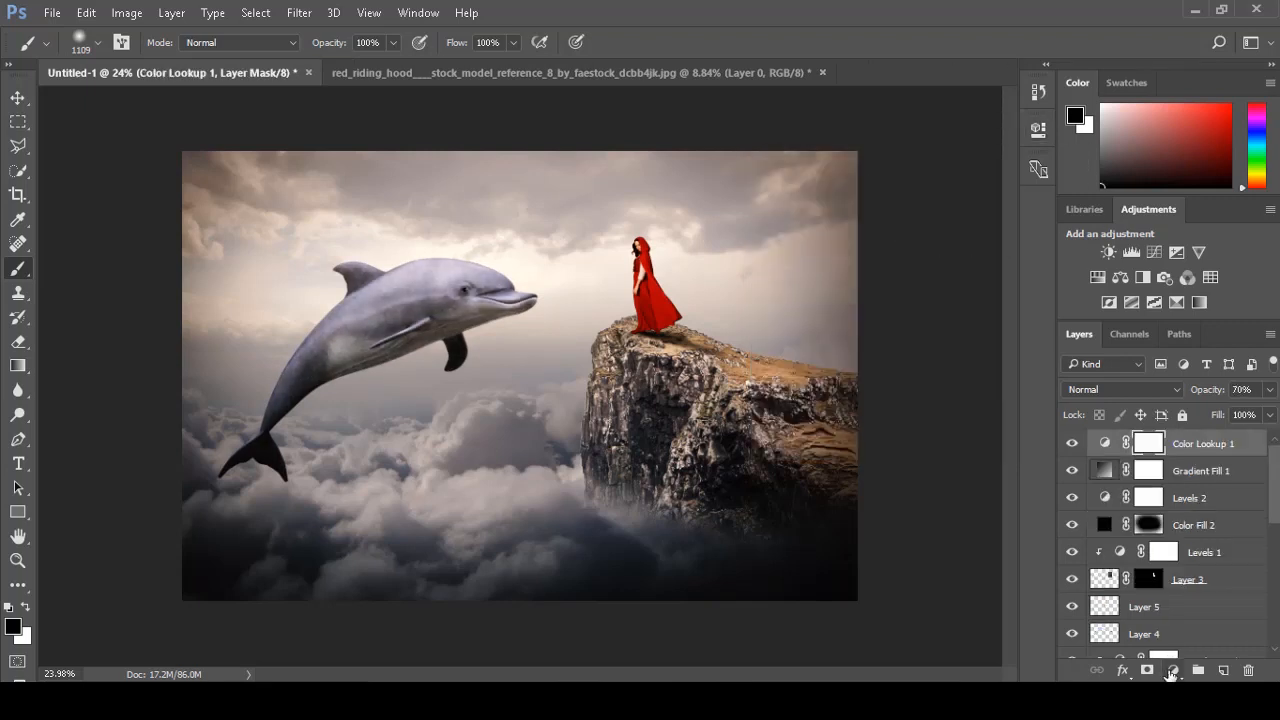
Add a Color Balance adjustment above the Color Lookup layer with midtones at Cyan-Red -16 and Yellow-Blue +29.
click(1172, 672)
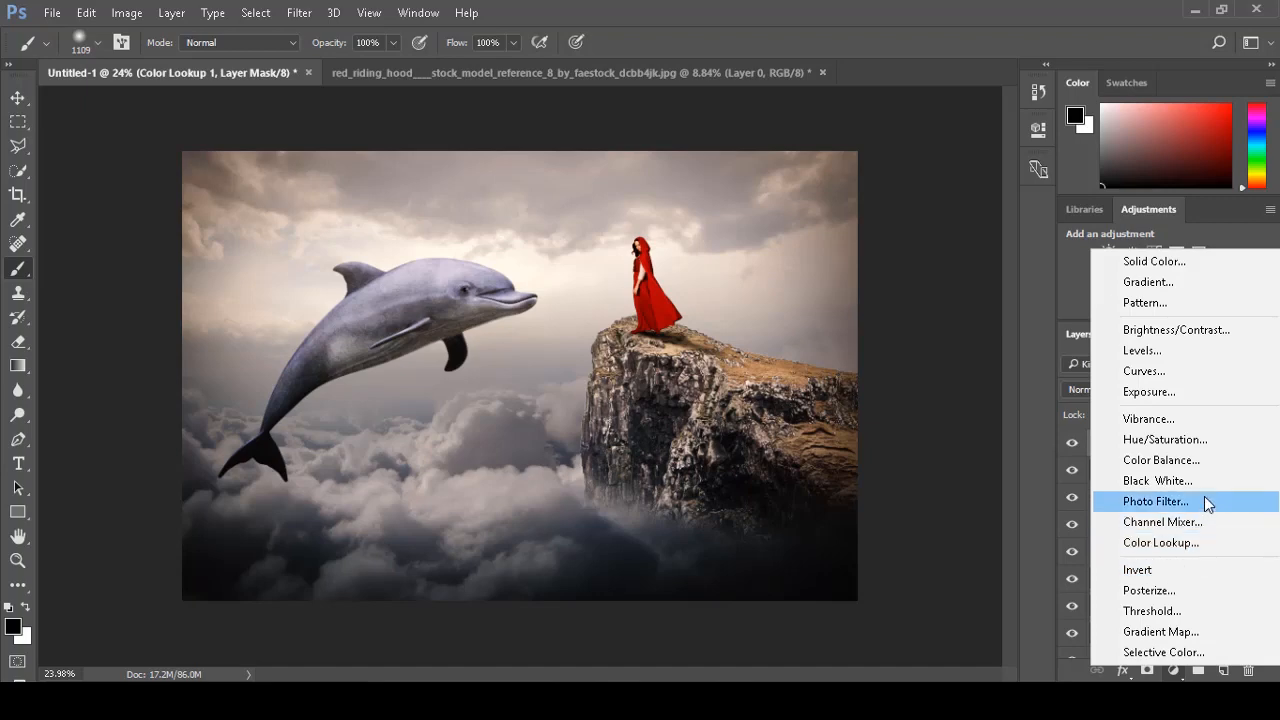
click(1208, 460)
drag(853, 225, 839, 225)
drag(853, 289, 878, 289)
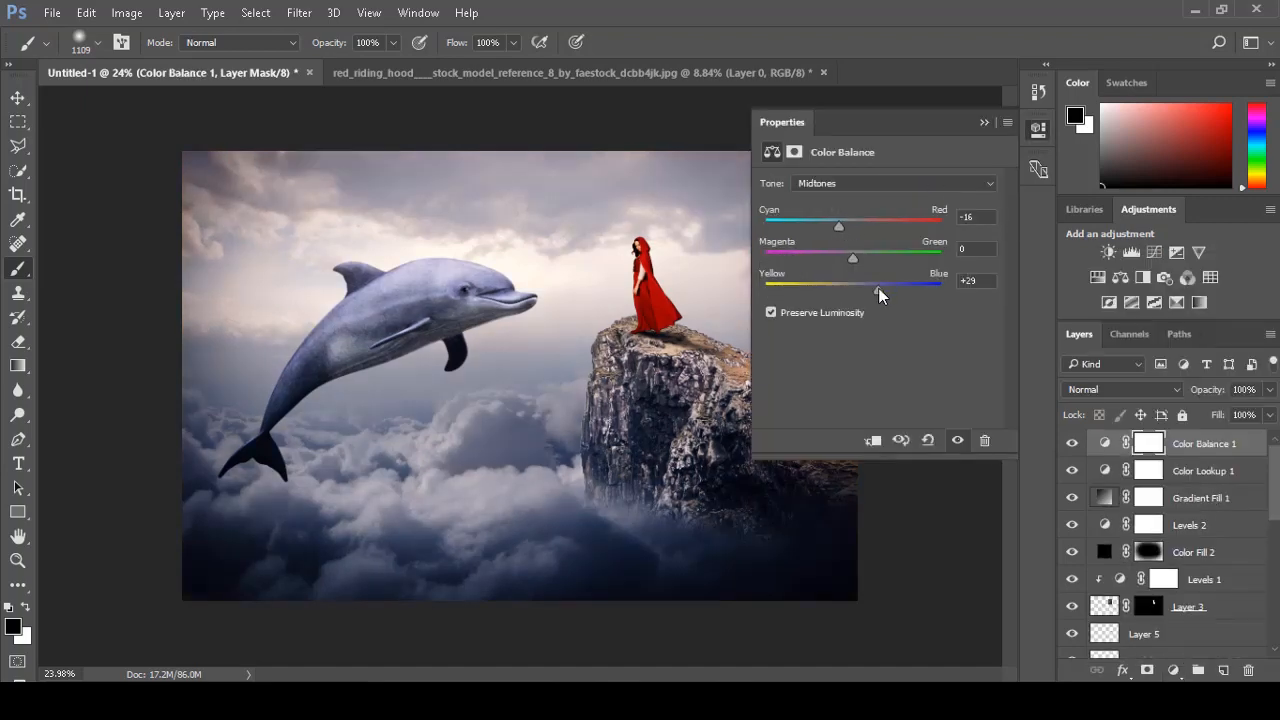
click(984, 122)
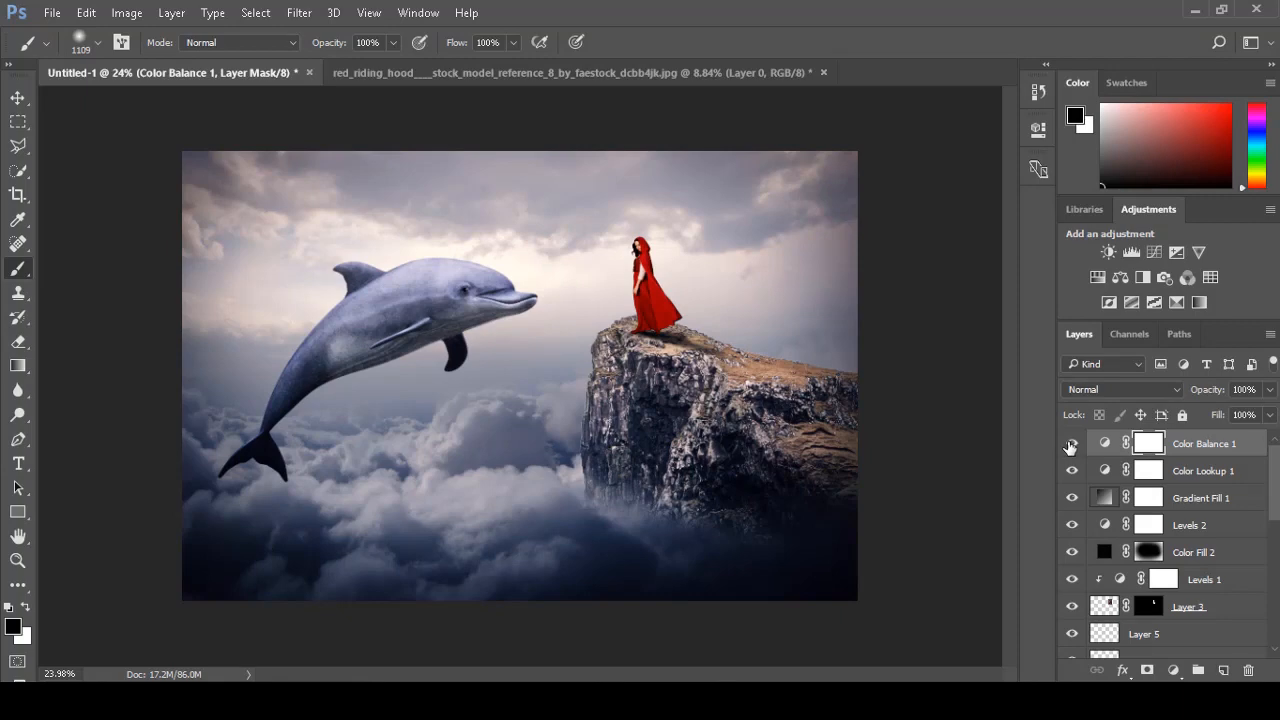
Set the Color Balance highlights to Cyan-Red -13 and Yellow-Blue +20.
click(1104, 443)
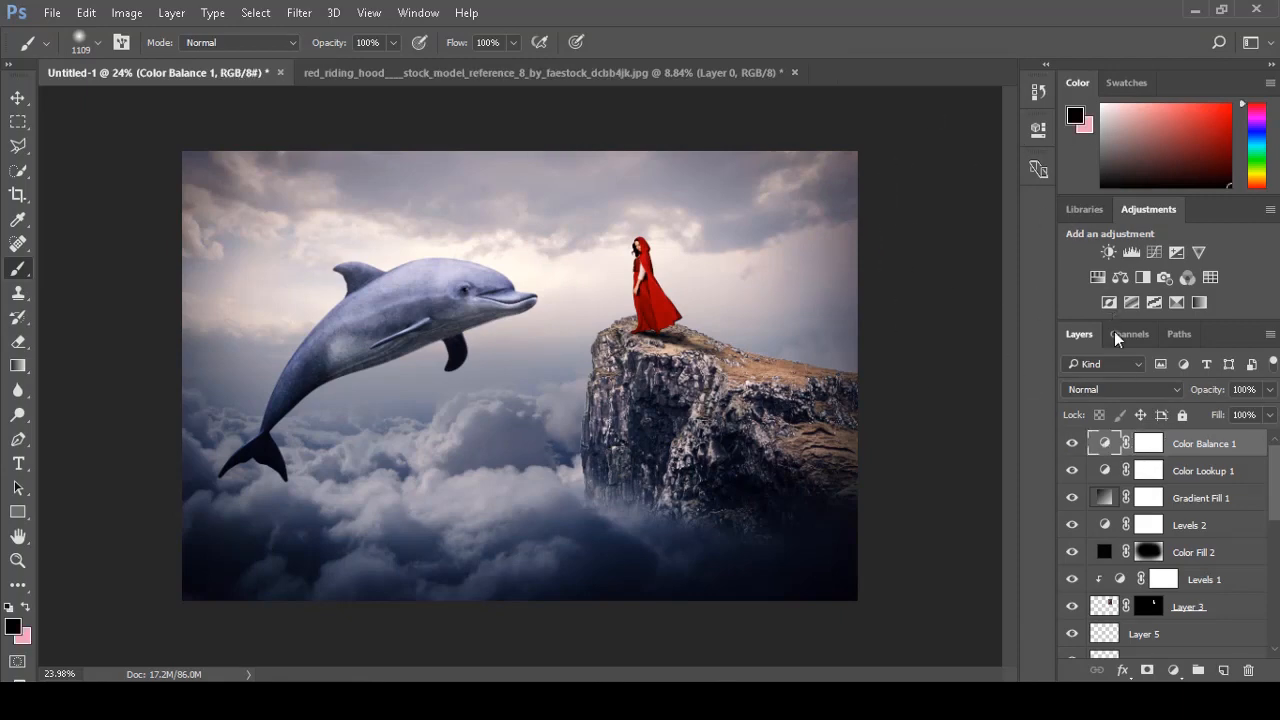
double_click(1104, 443)
click(856, 185)
click(858, 218)
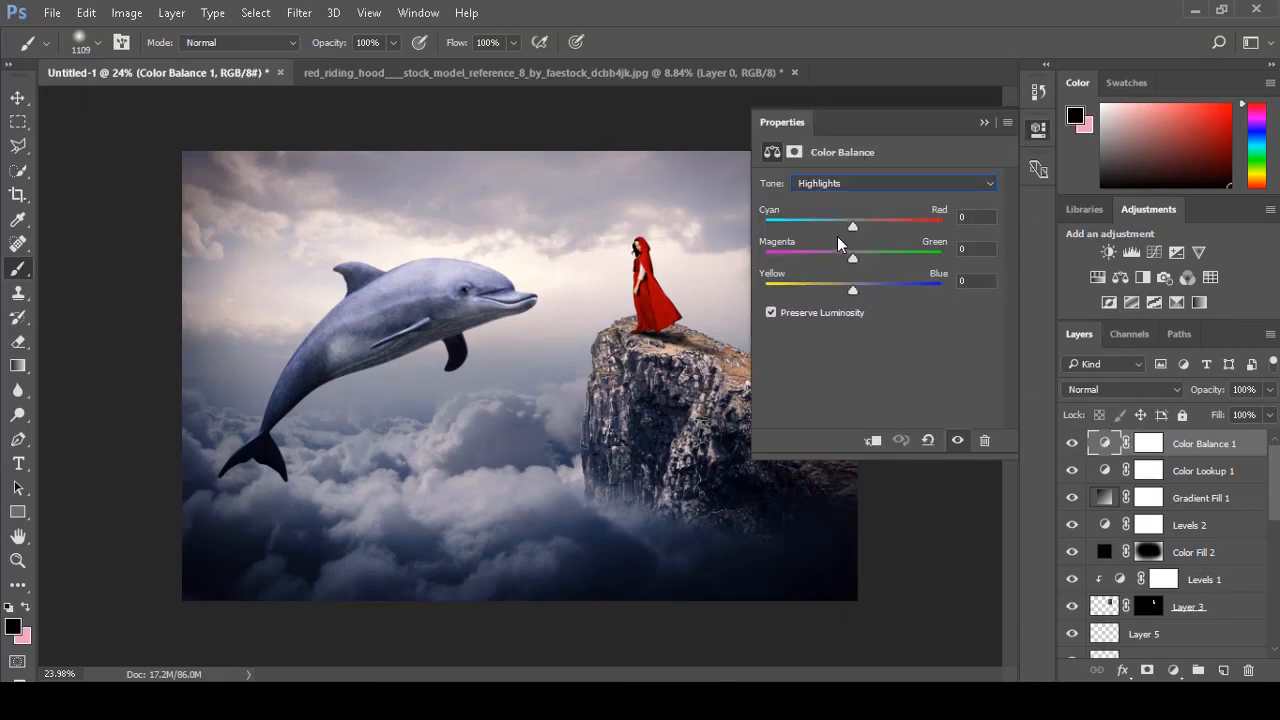
click(871, 288)
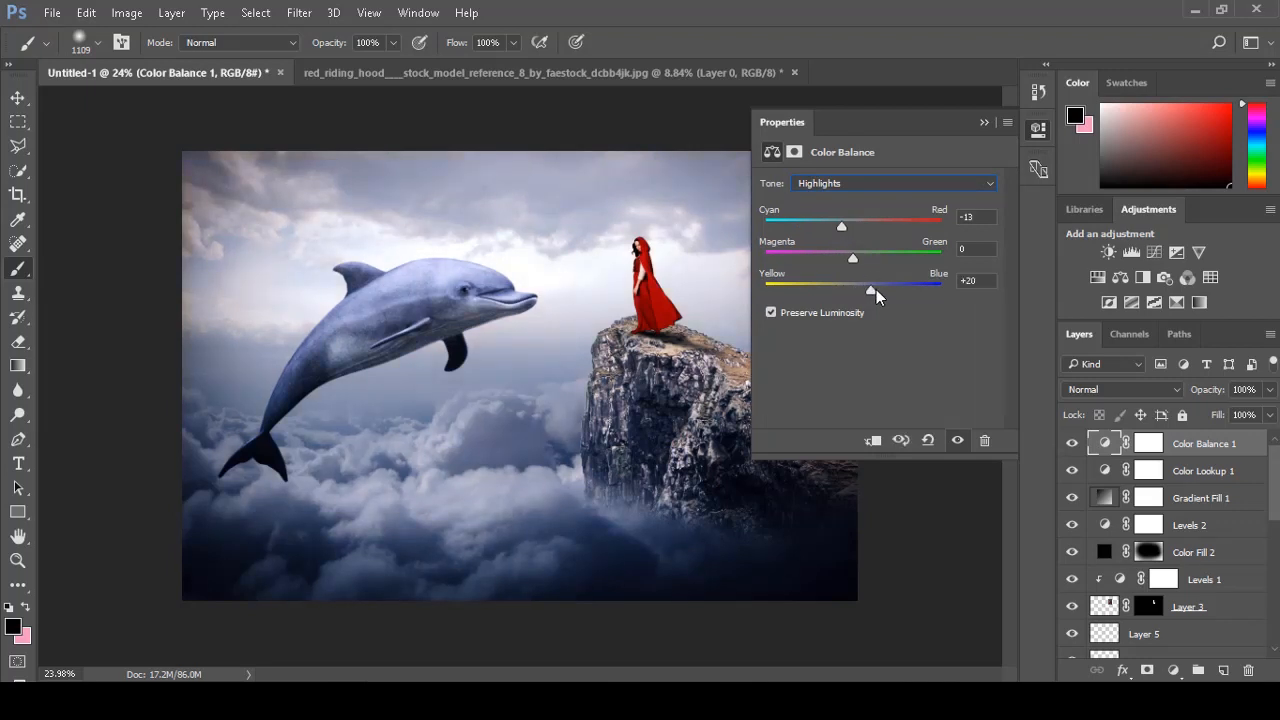
click(985, 123)
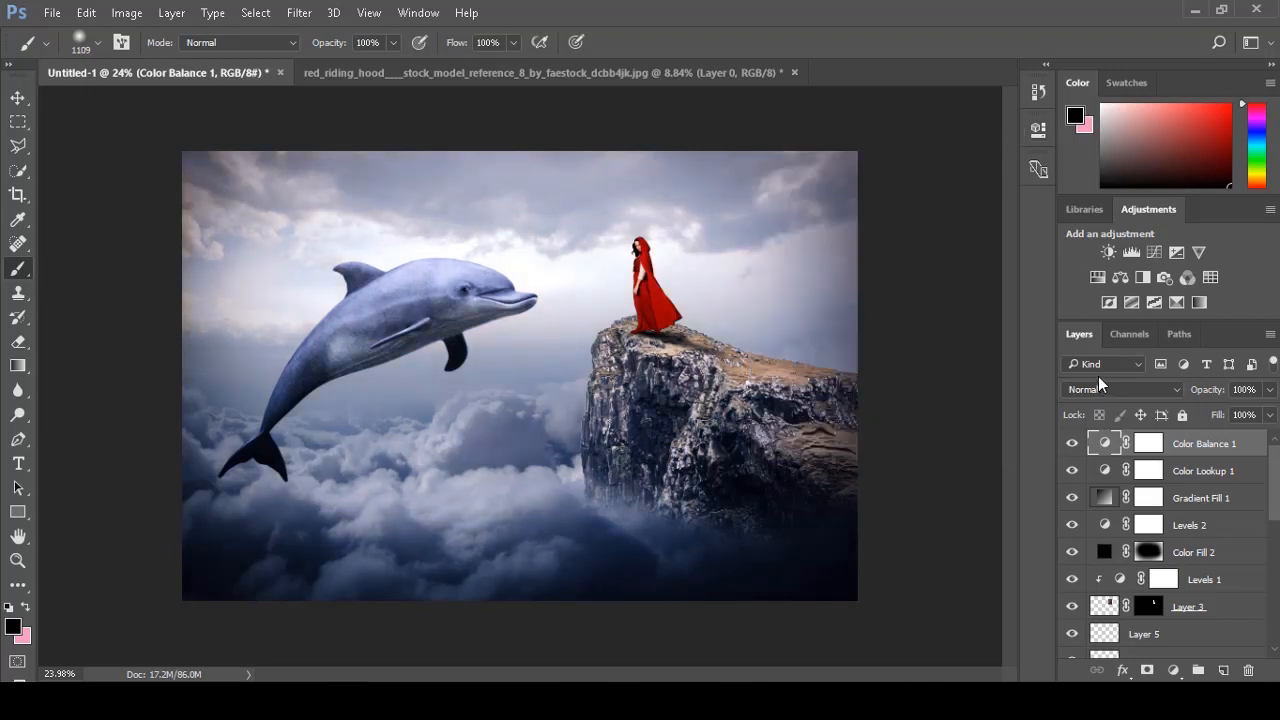
Warm the Color Balance midtones by shifting Cyan-Red to about +20 and Yellow-Blue slightly toward yellow.
double_click(1104, 443)
click(851, 286)
drag(865, 219, 871, 219)
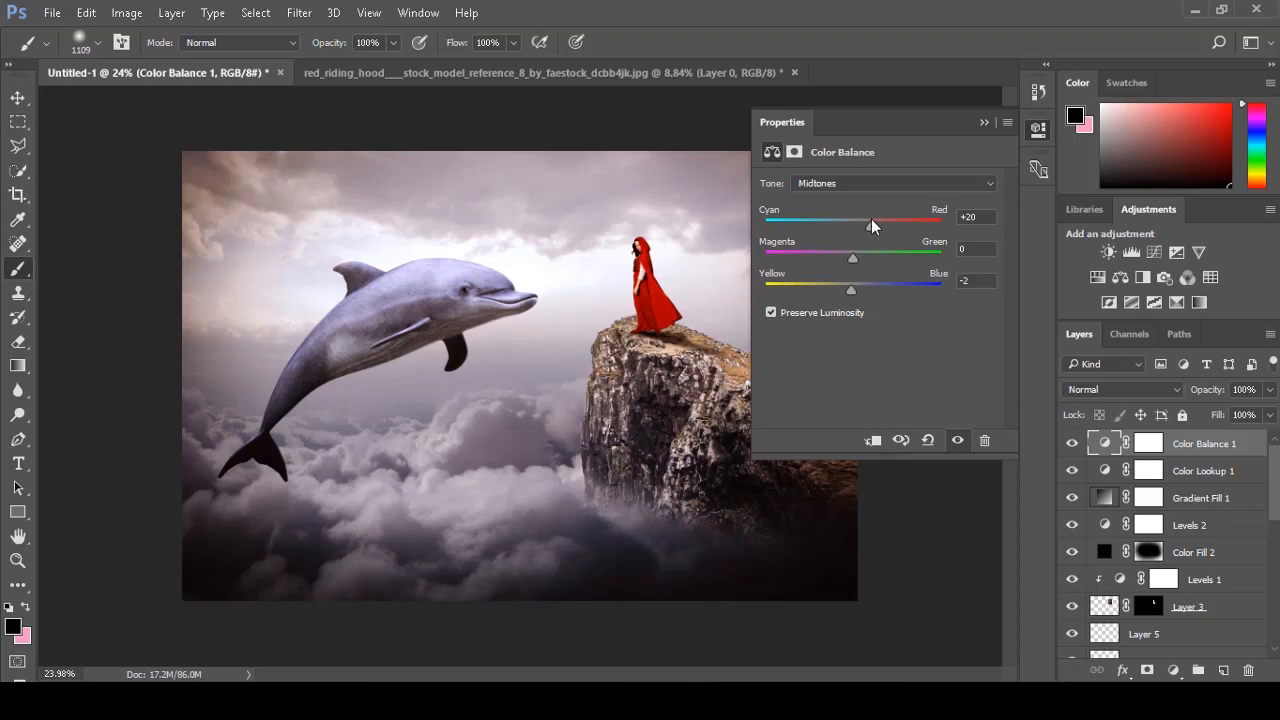
drag(870, 226, 874, 230)
drag(851, 289, 840, 290)
click(984, 122)
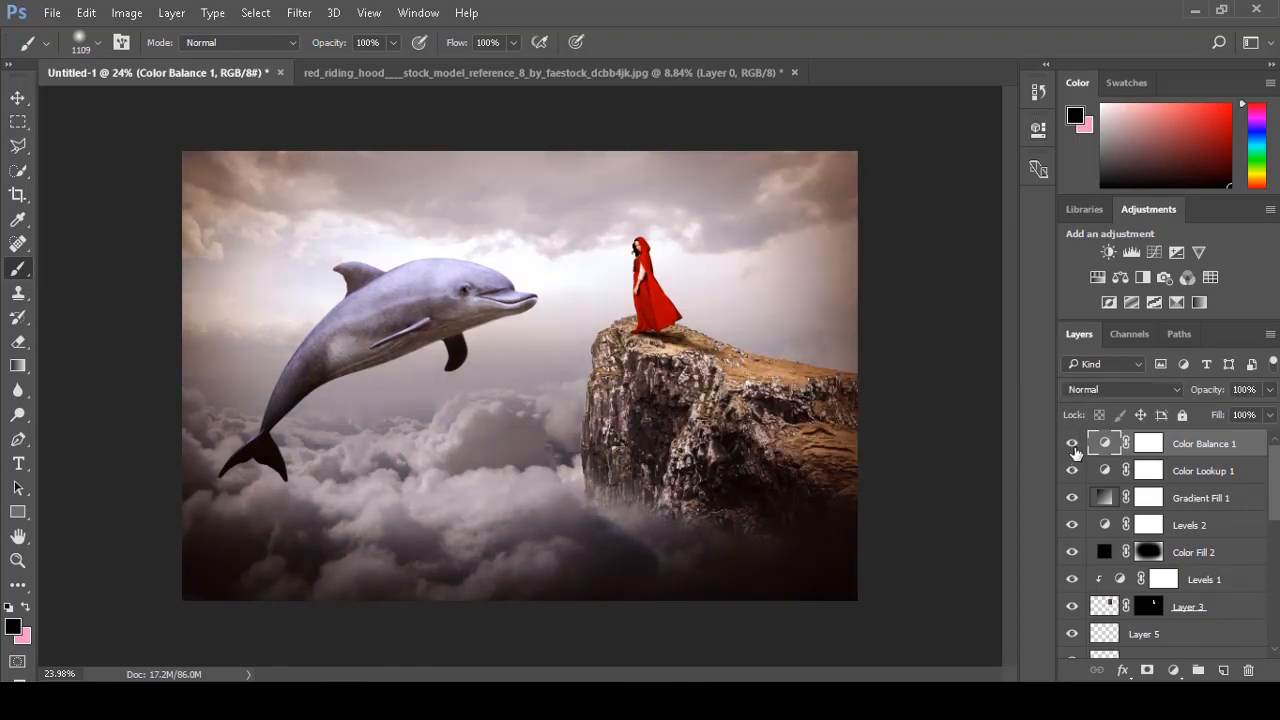
Add a Curves adjustment above the Color Balance layer and raise the Blue channel's black point to tint the shadows blue.
click(1173, 670)
click(1181, 377)
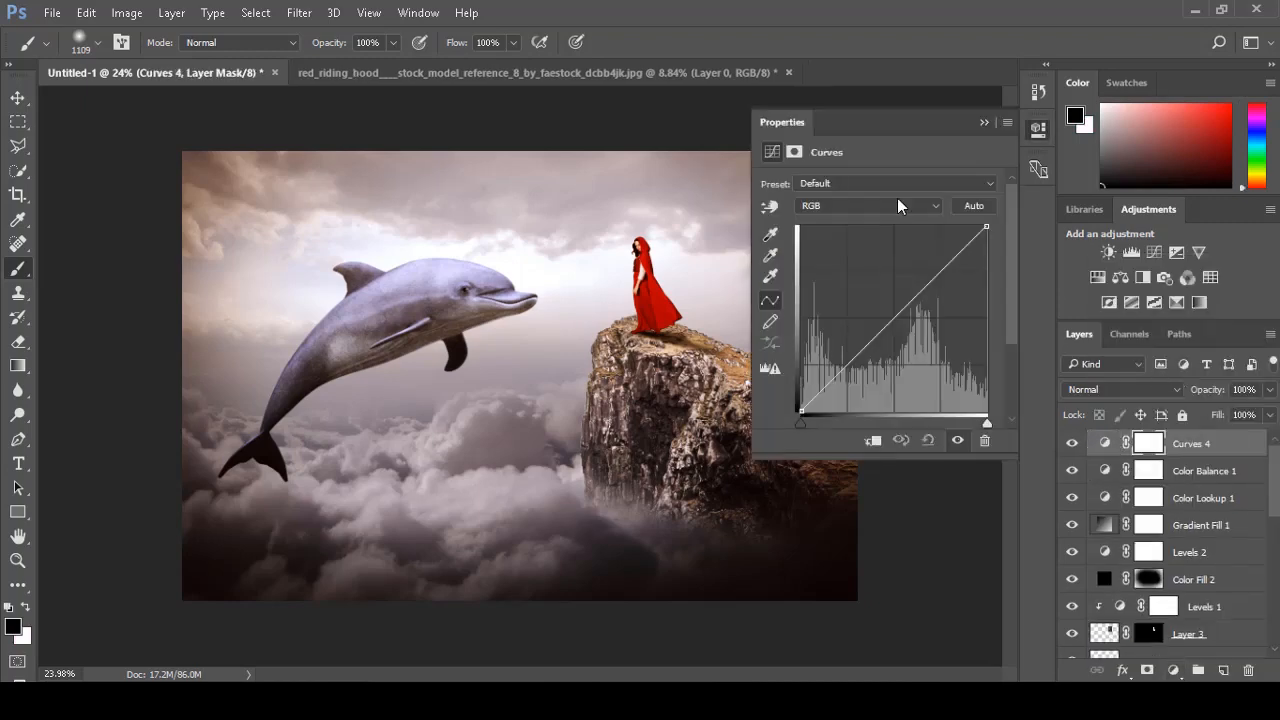
click(900, 206)
click(886, 251)
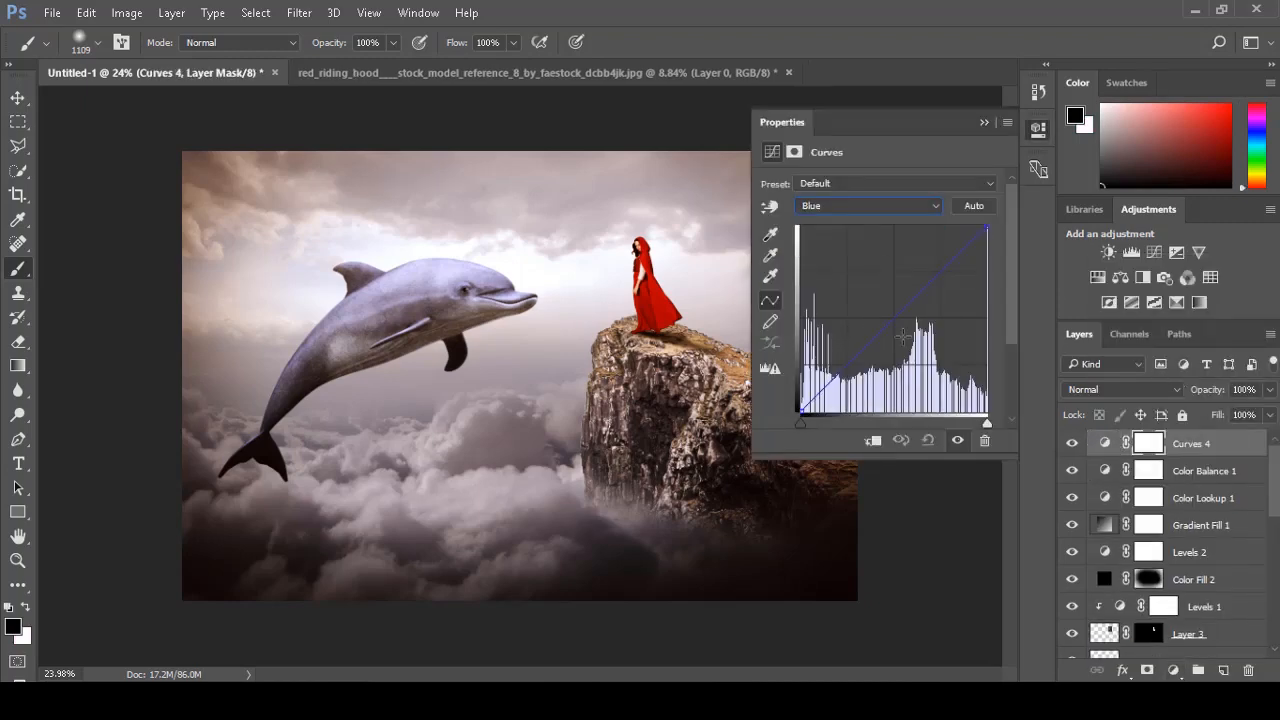
drag(800, 413, 800, 392)
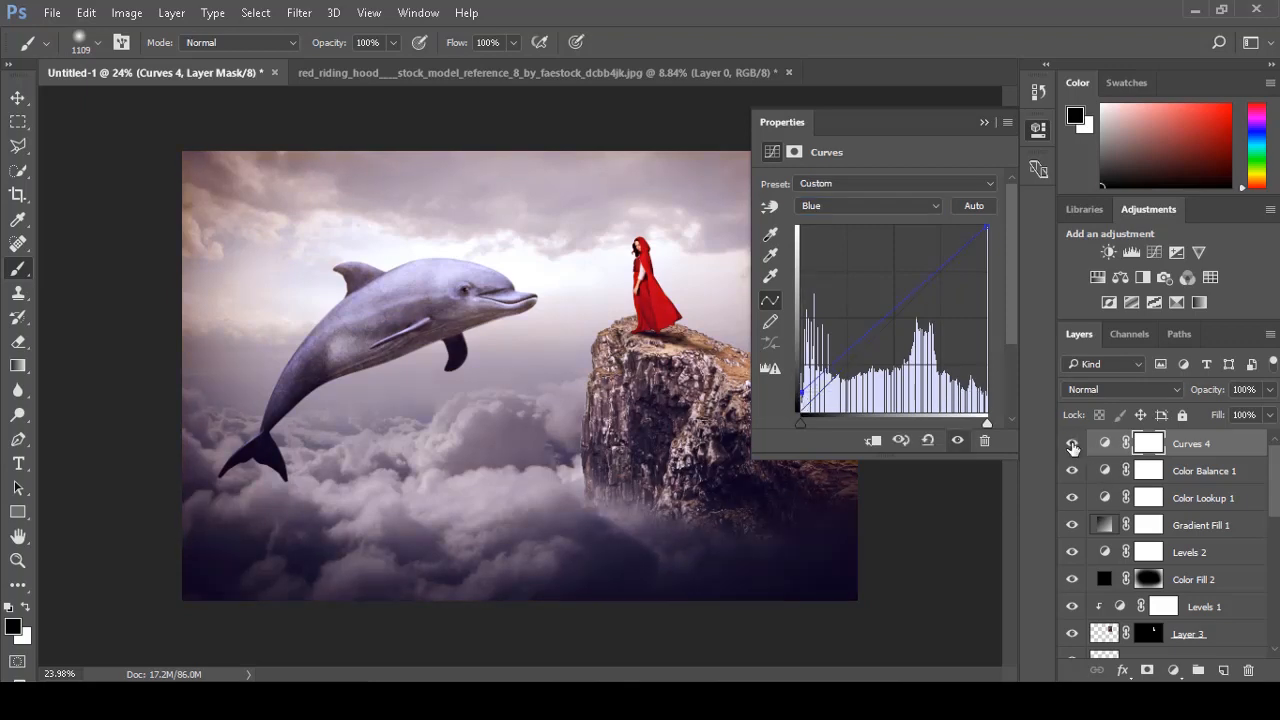
click(984, 122)
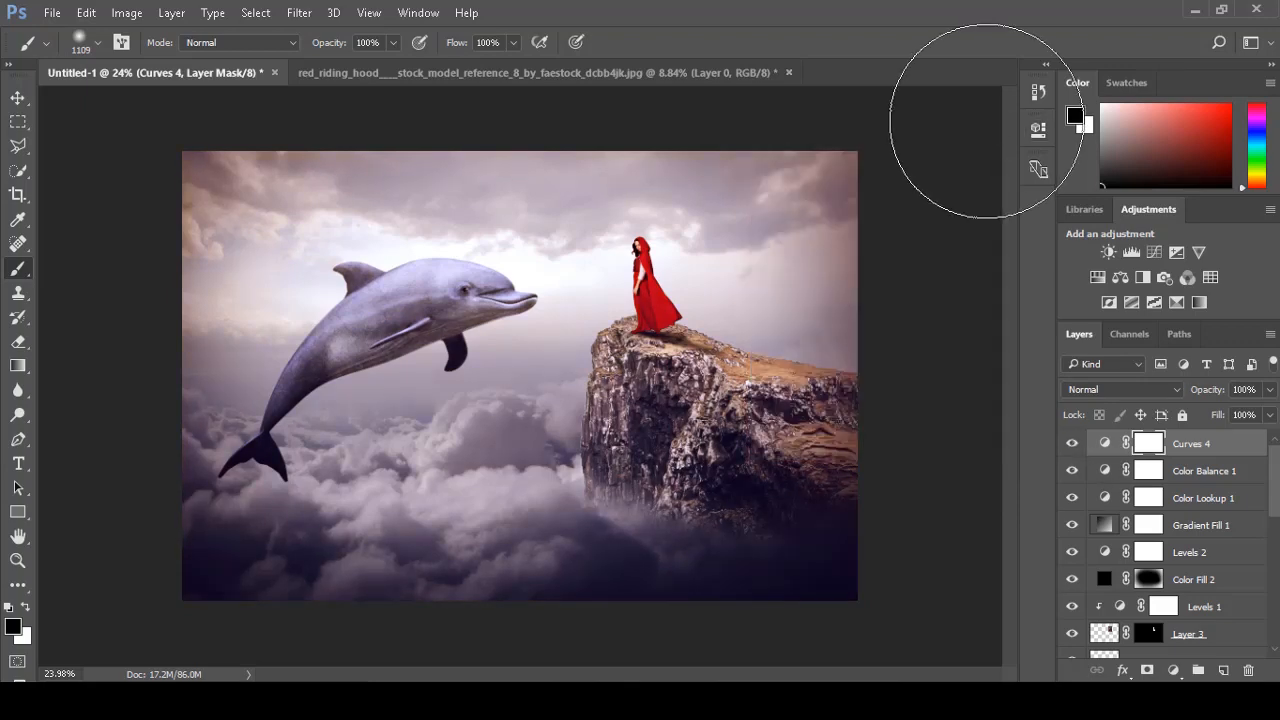
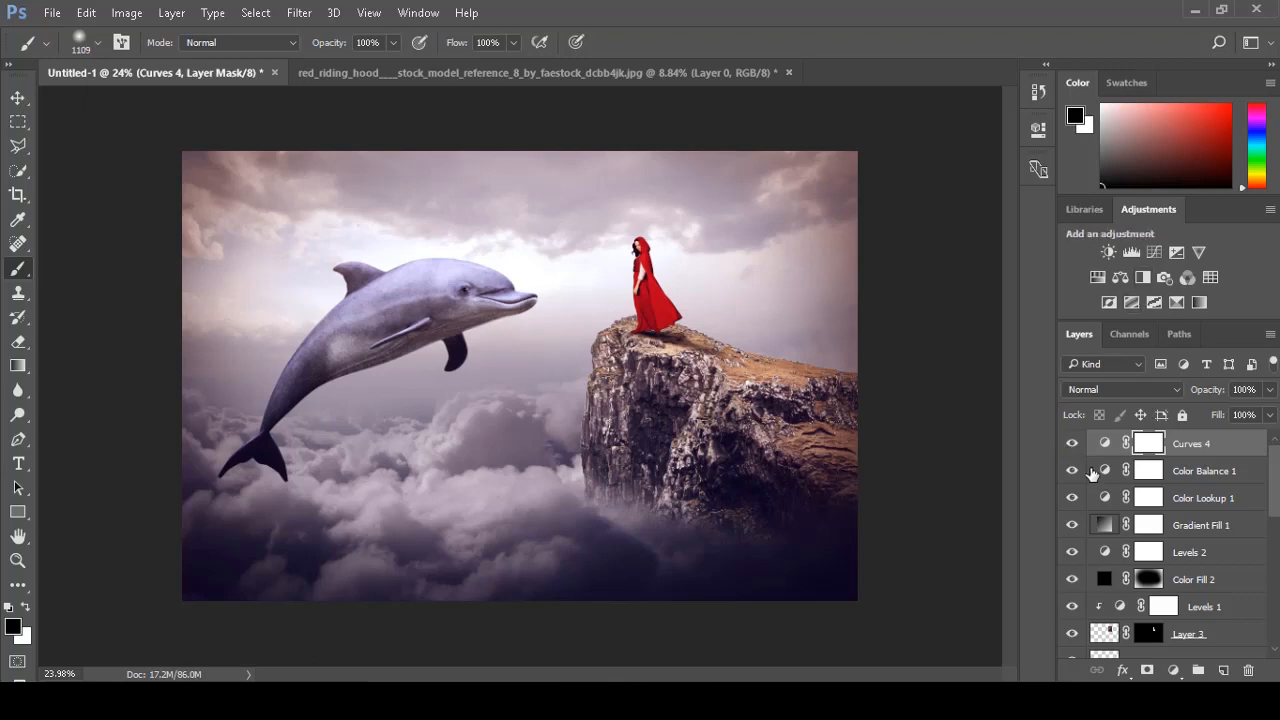
Raise the Red channel's black point in the Curves 4 adjustment to add a reddish tint to the shadows.
double_click(1104, 443)
click(862, 205)
click(857, 234)
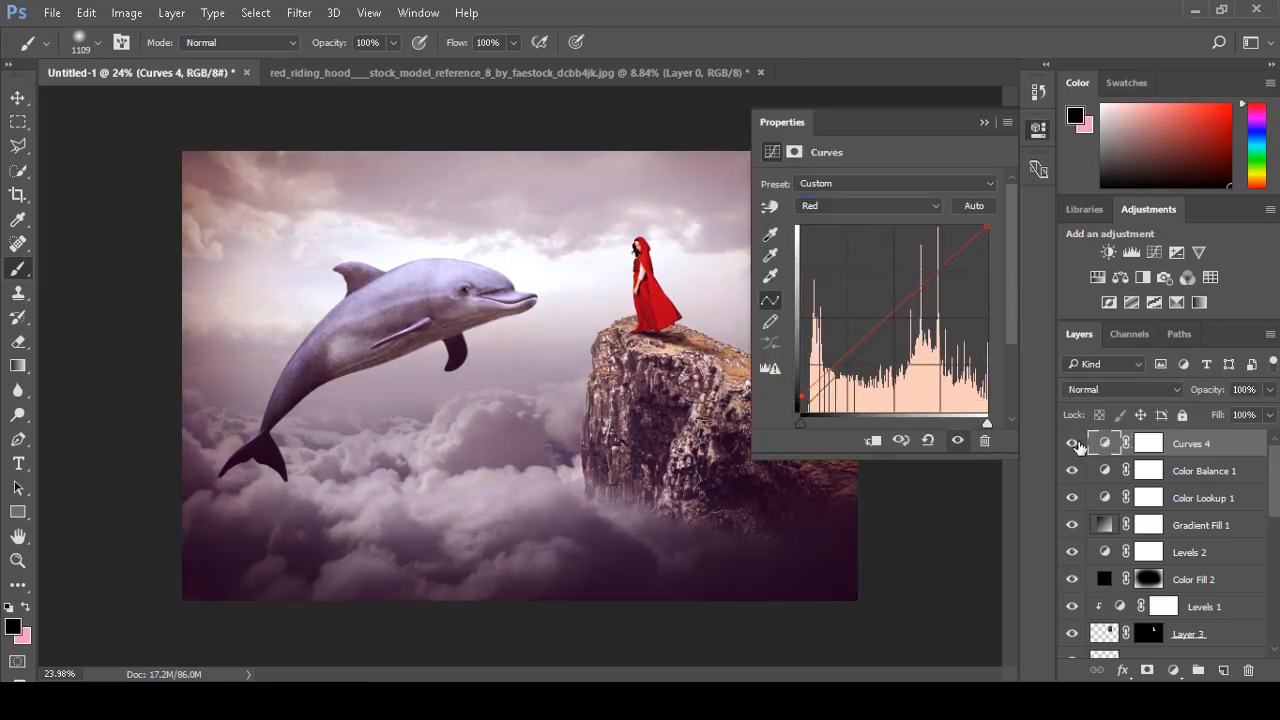
click(984, 122)
click(904, 279)
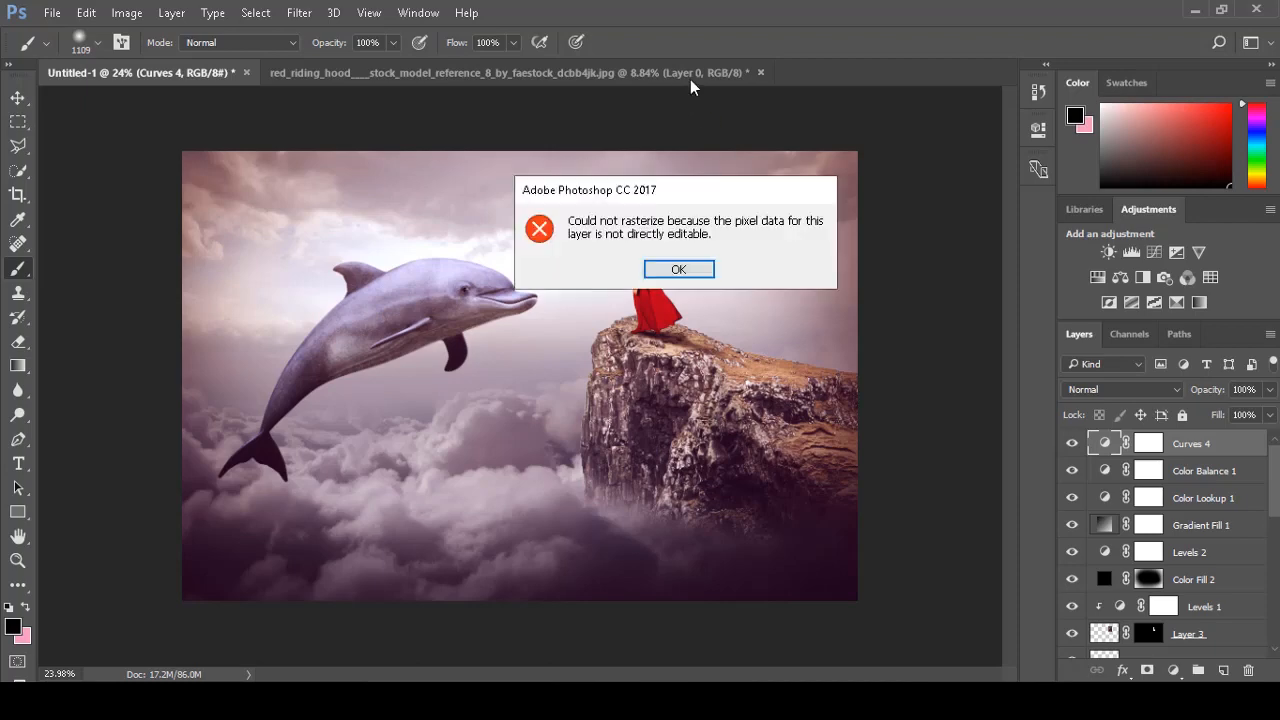
click(678, 267)
Close the red riding hood stock document and open stone_texture_by_enframed_dbgl18.jpg.
click(760, 72)
click(686, 272)
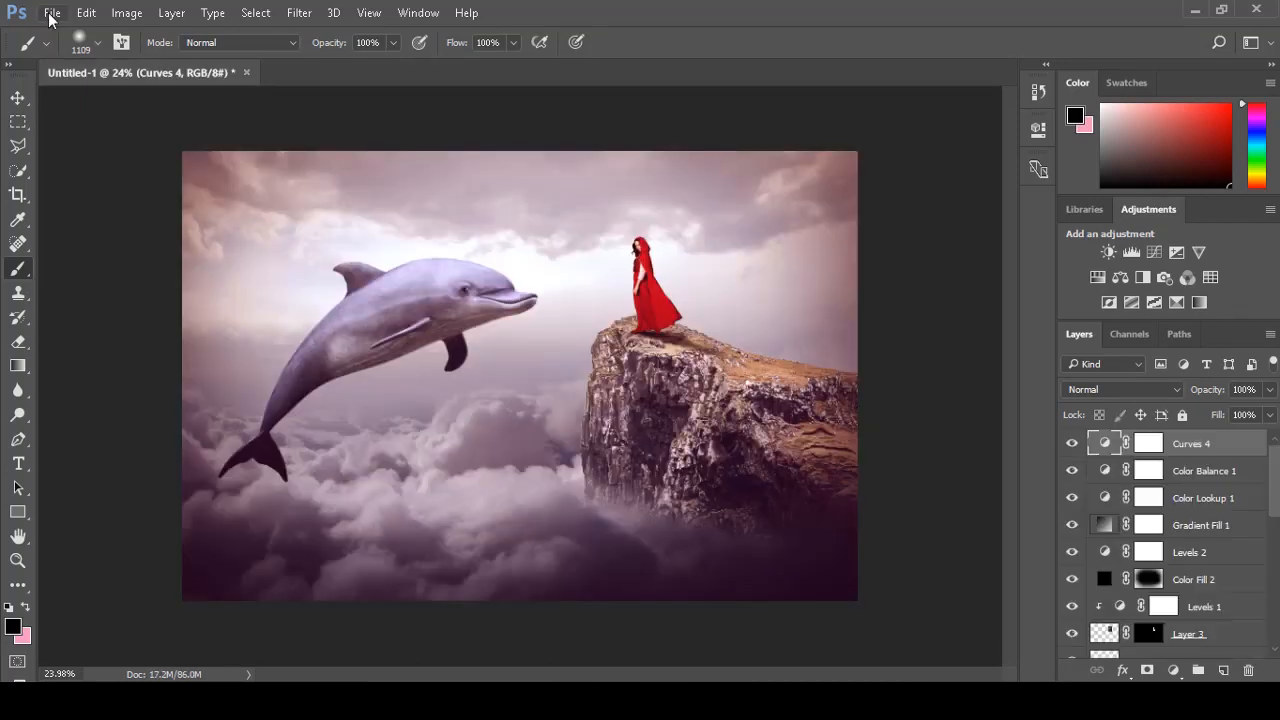
key(ctrl+o)
double_click(732, 168)
Copy the stone area below the black credit strip into the composite as a new top layer and scale it to cover the canvas.
click(17, 123)
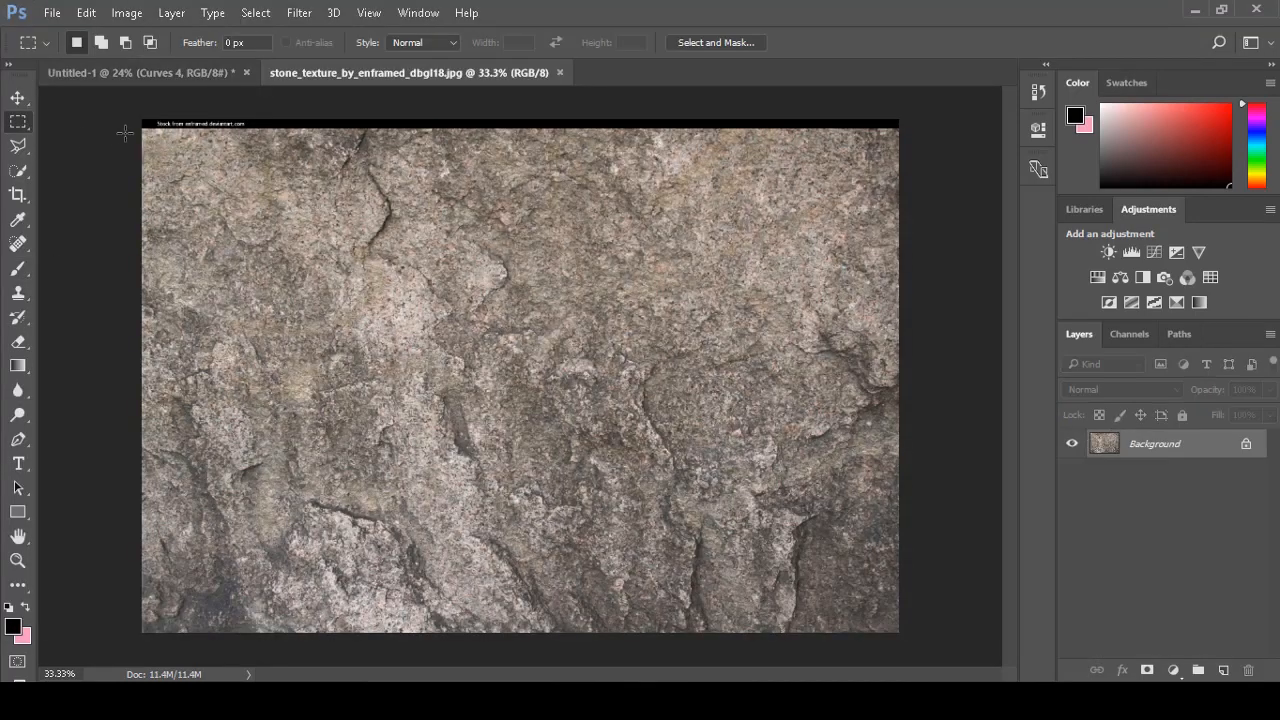
drag(126, 131, 920, 650)
drag(497, 335, 496, 245)
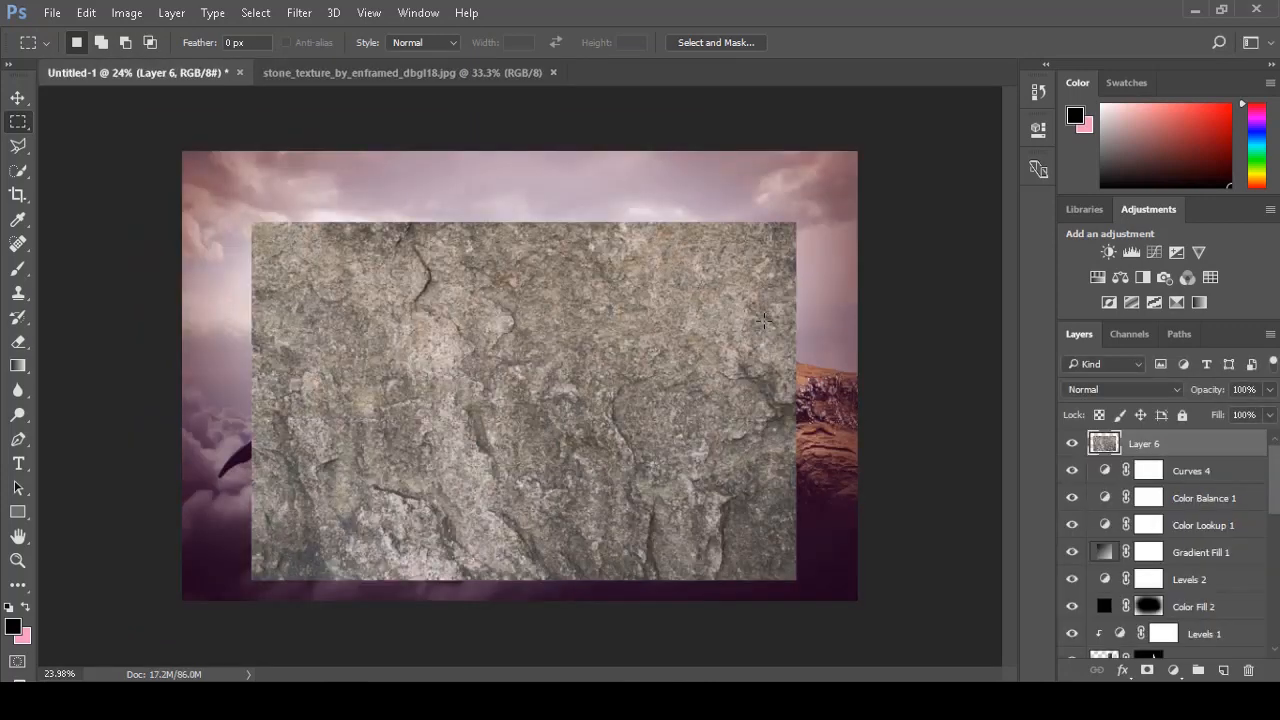
key(ctrl+t)
drag(806, 223, 876, 169)
key(Return)
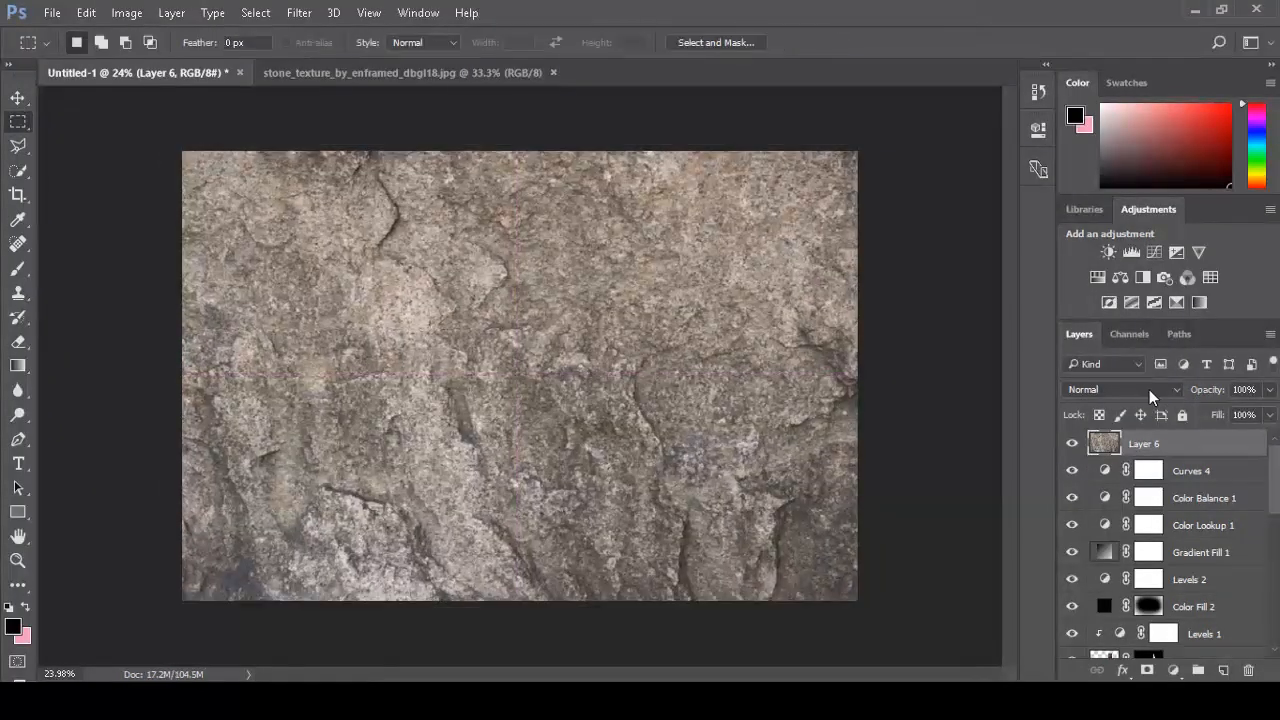
Set the stone texture layer to Soft Light at 20% opacity and compare the image with the layer hidden and shown.
click(1149, 389)
click(1134, 207)
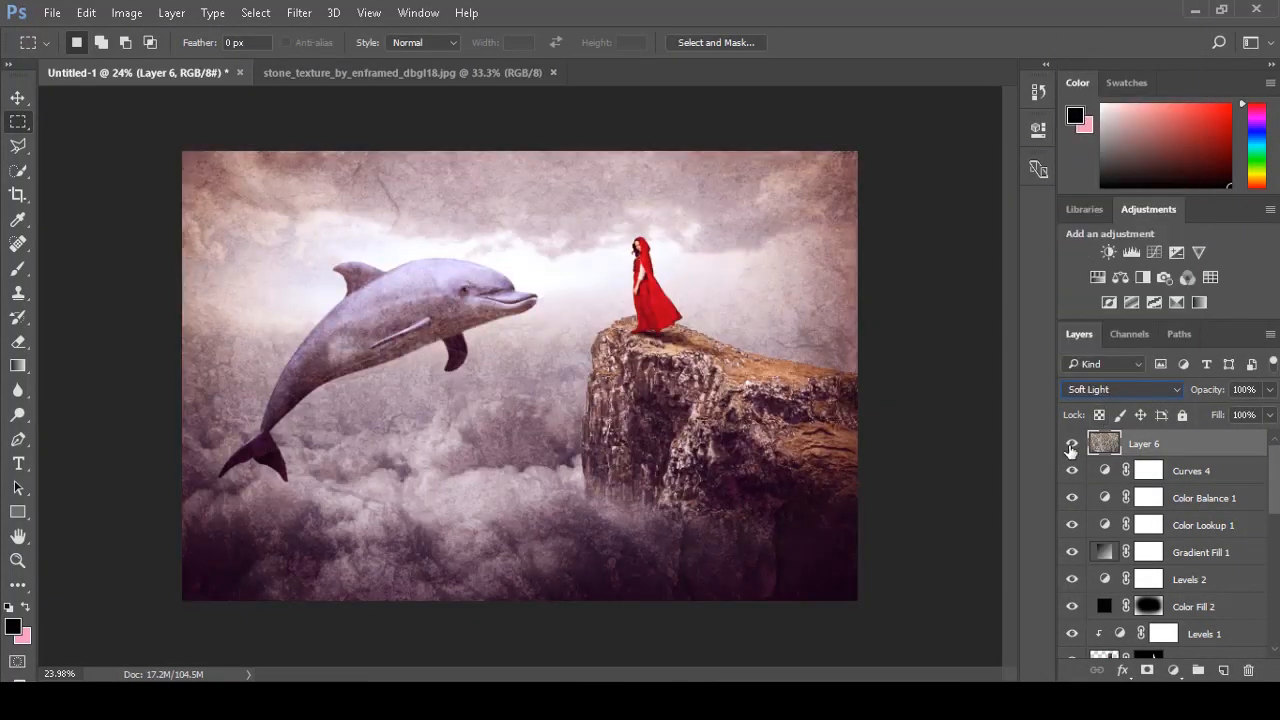
text(20)
click(1072, 444)
click(1072, 444)
Add a Hue/Saturation adjustment clipped to the red-caped woman's layer, Layer 3, reducing the saturation and fine-tuning the lightness.
drag(470, 340, 720, 350)
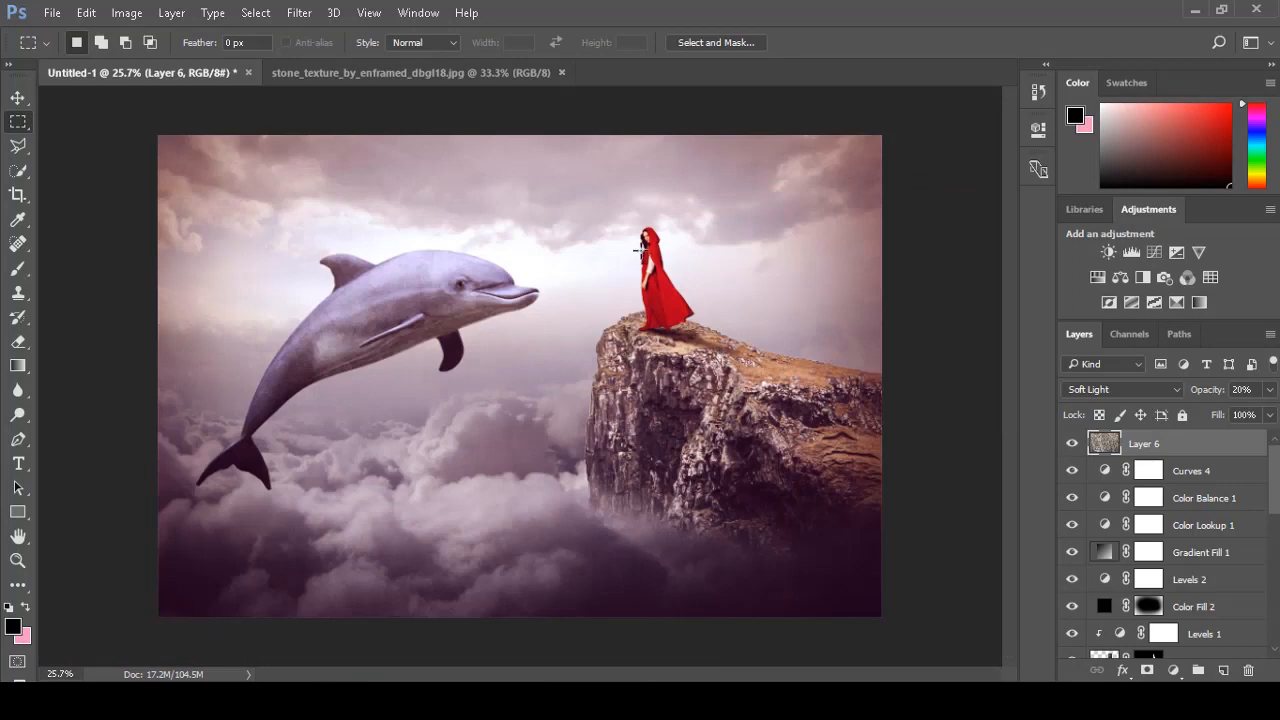
drag(641, 250, 729, 240)
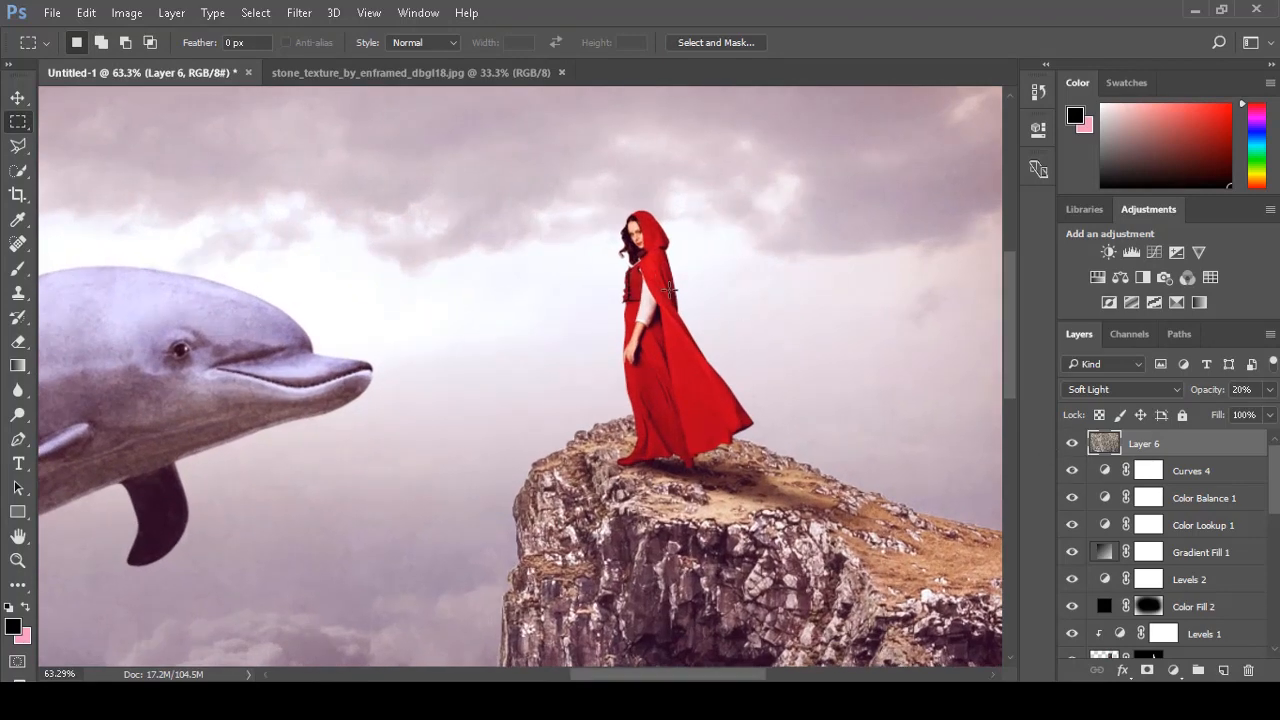
drag(668, 297, 652, 295)
ctrl+right_click(649, 285)
click(676, 318)
ctrl+right_click(641, 273)
click(680, 431)
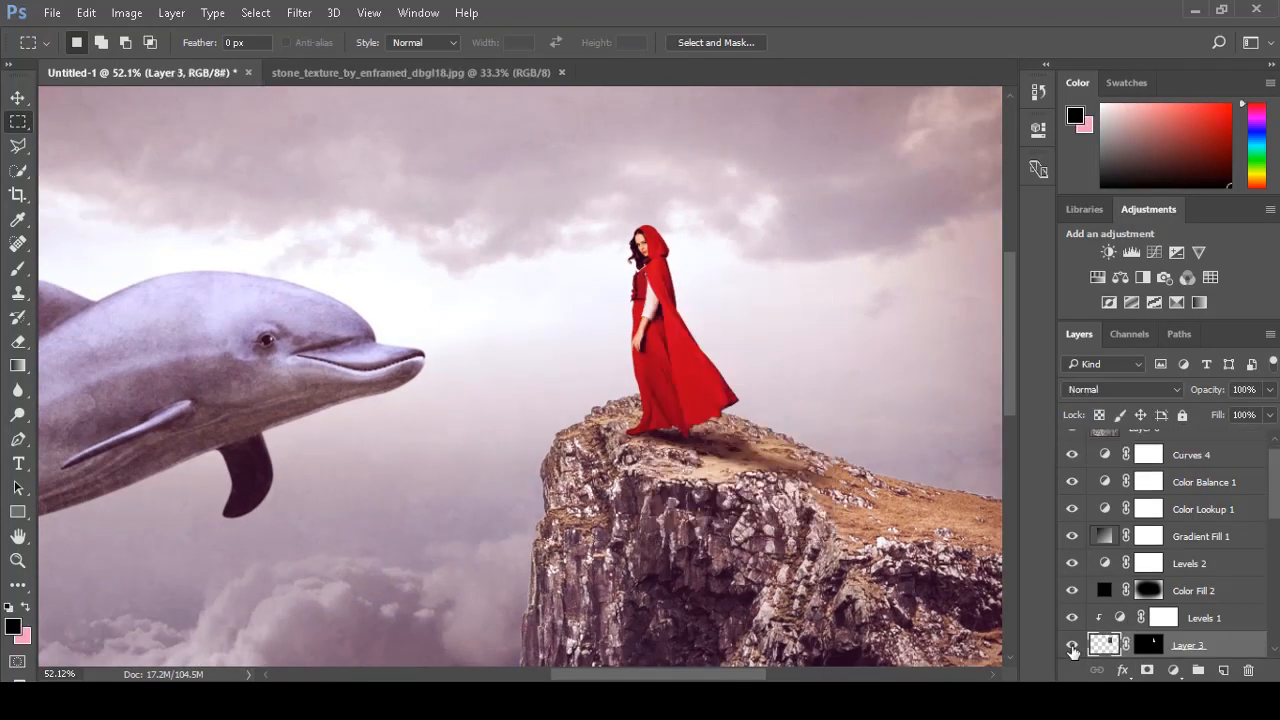
click(1071, 645)
click(1073, 645)
drag(611, 247, 722, 237)
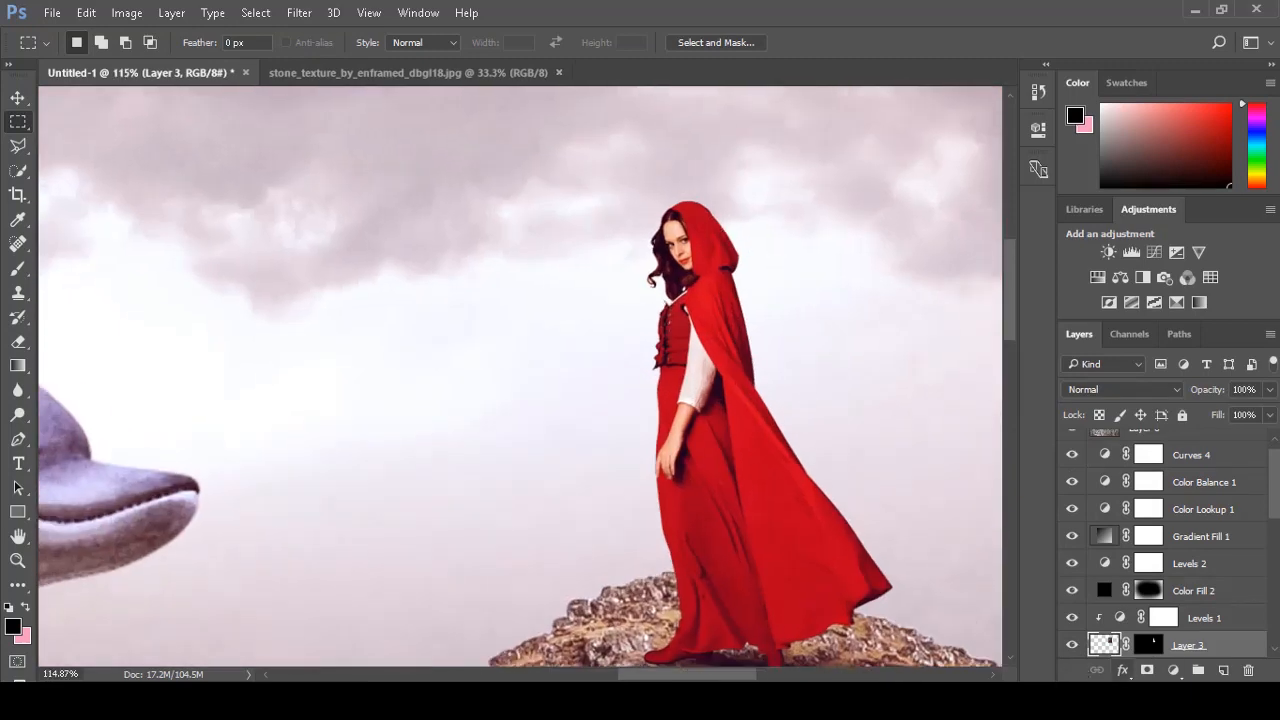
click(1173, 670)
click(1180, 439)
drag(877, 280, 827, 283)
drag(898, 320, 866, 322)
click(983, 123)
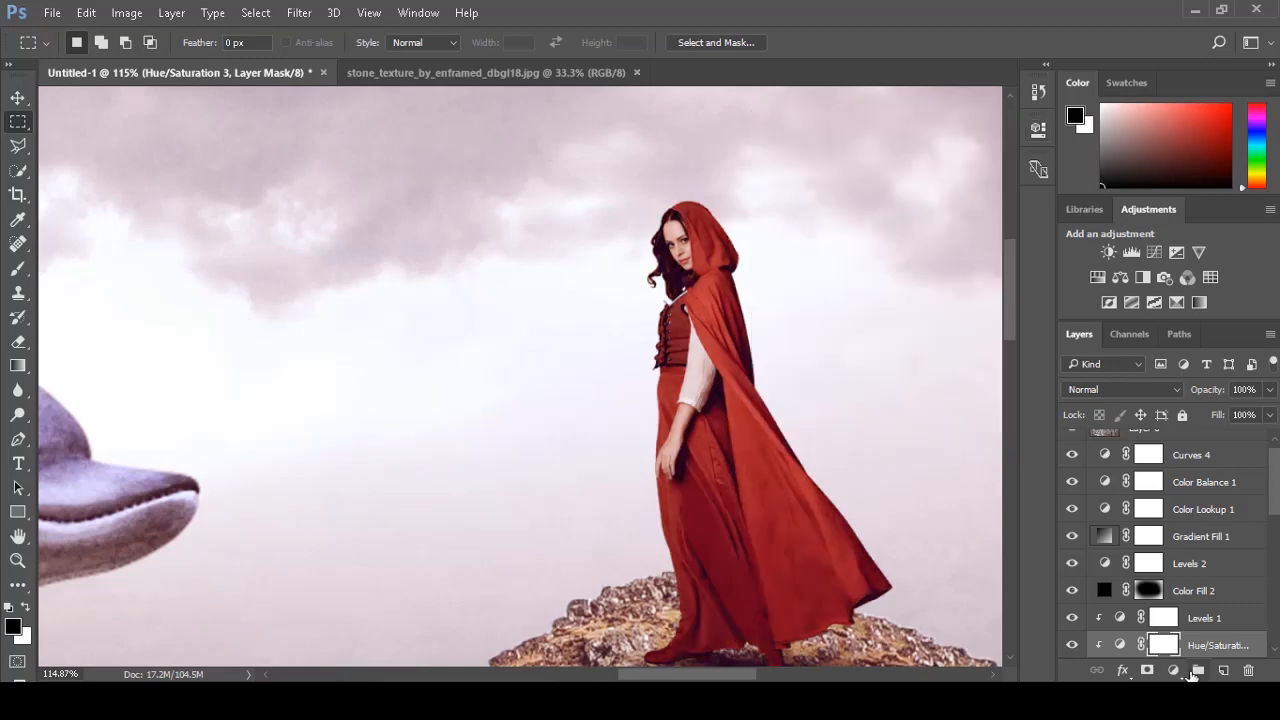
Add a clipped Brightness/Contrast adjustment for the woman with brightness 15 and contrast 48.
click(1173, 670)
click(1130, 336)
drag(877, 228, 924, 255)
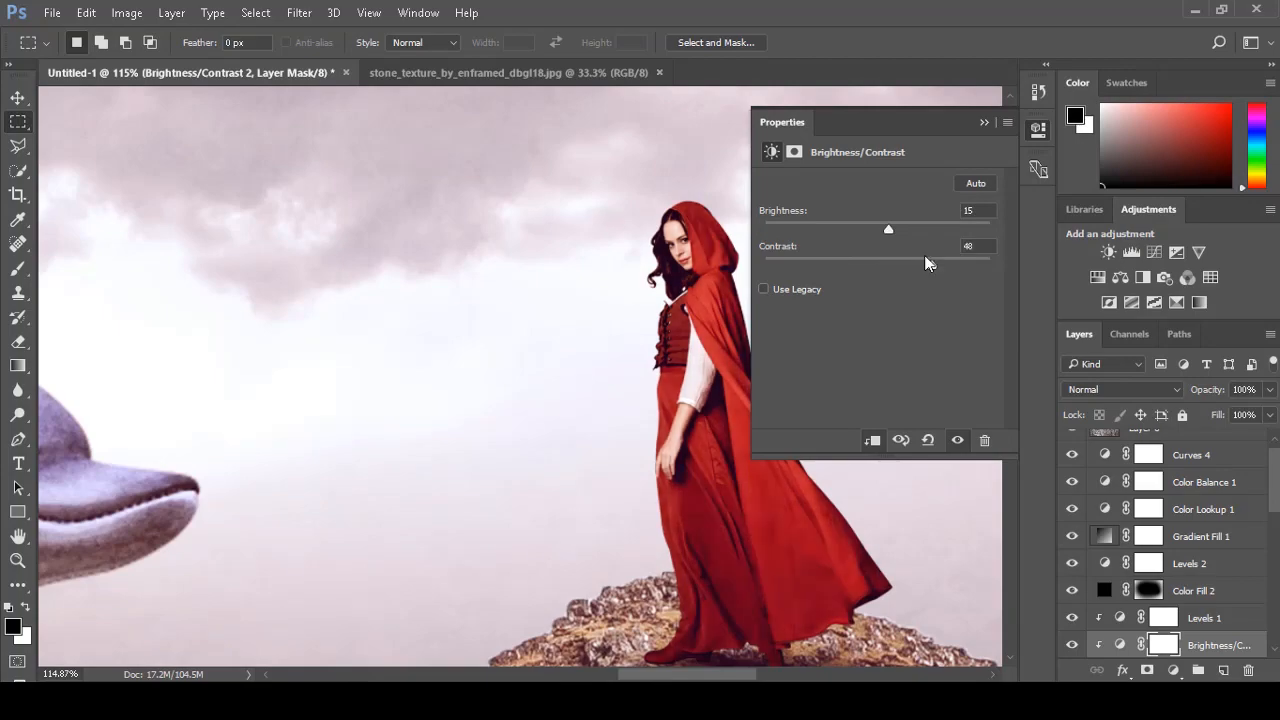
click(984, 122)
Move the stone texture layer, Layer 6, below Color Fill 2 in the layer stack and select Curves 4.
key(ctrl+space)
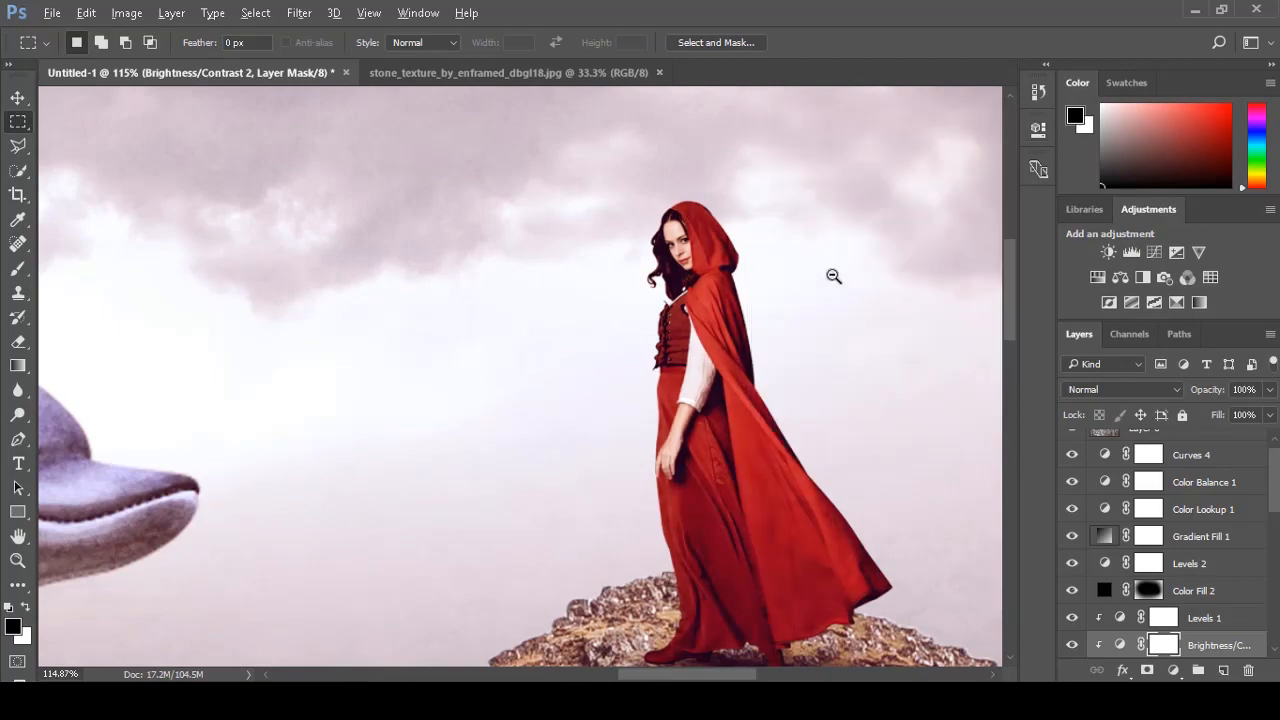
drag(840, 275, 720, 296)
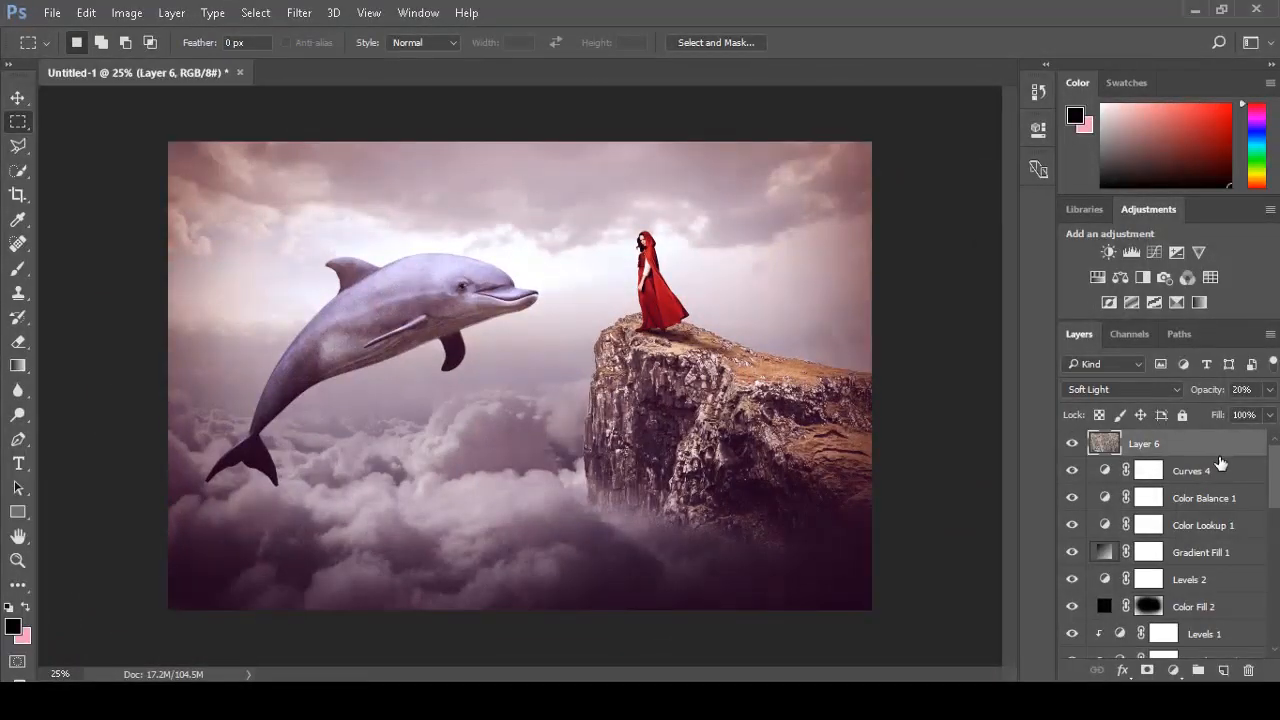
drag(1183, 447, 1153, 478)
click(1228, 452)
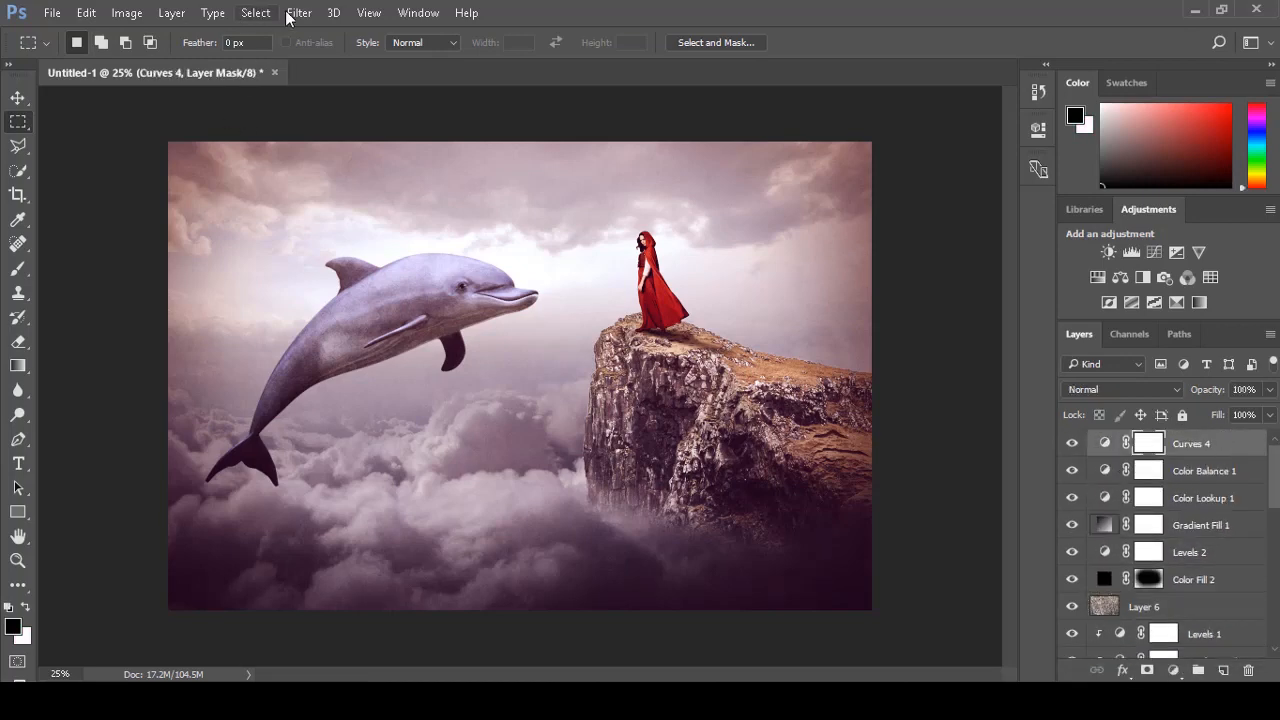
Add a Color Lookup adjustment above Curves 4 with a Fuji ETERNA 250D 3DLUT file and set its opacity to 50%.
scroll(1108, 512, down, 5)
scroll(1228, 599, up, 6)
click(1174, 670)
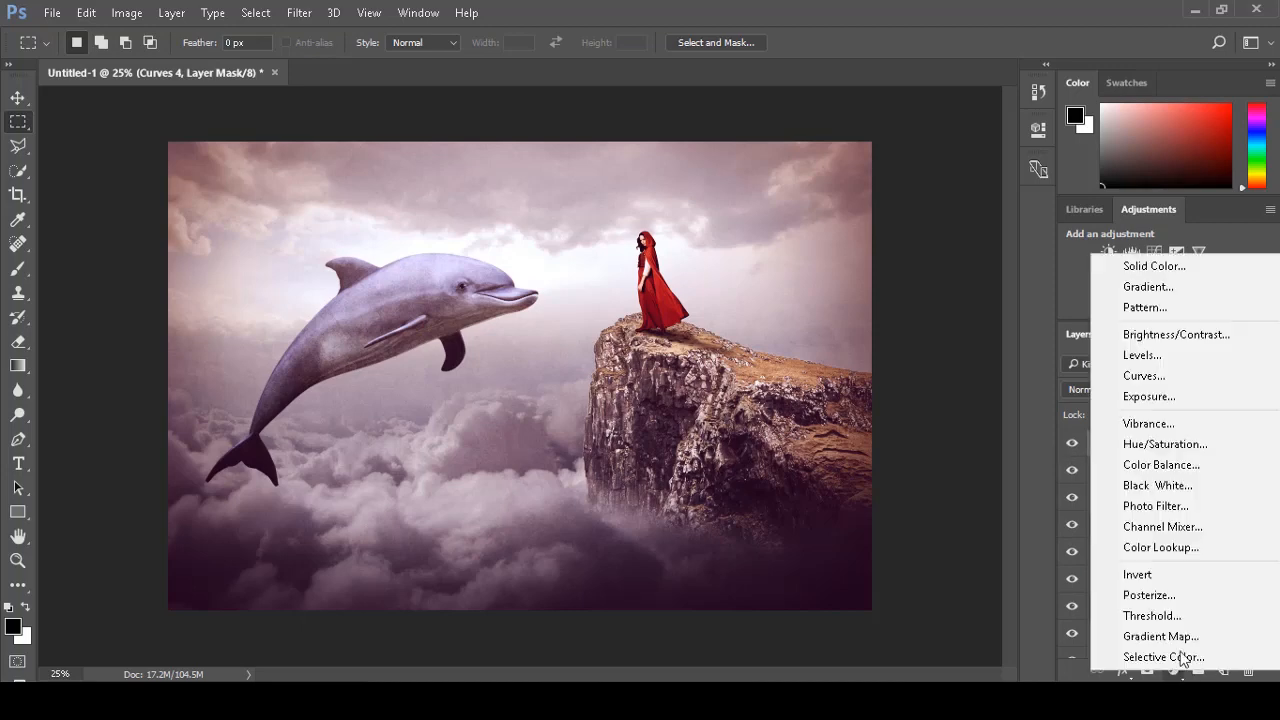
click(1145, 527)
click(942, 186)
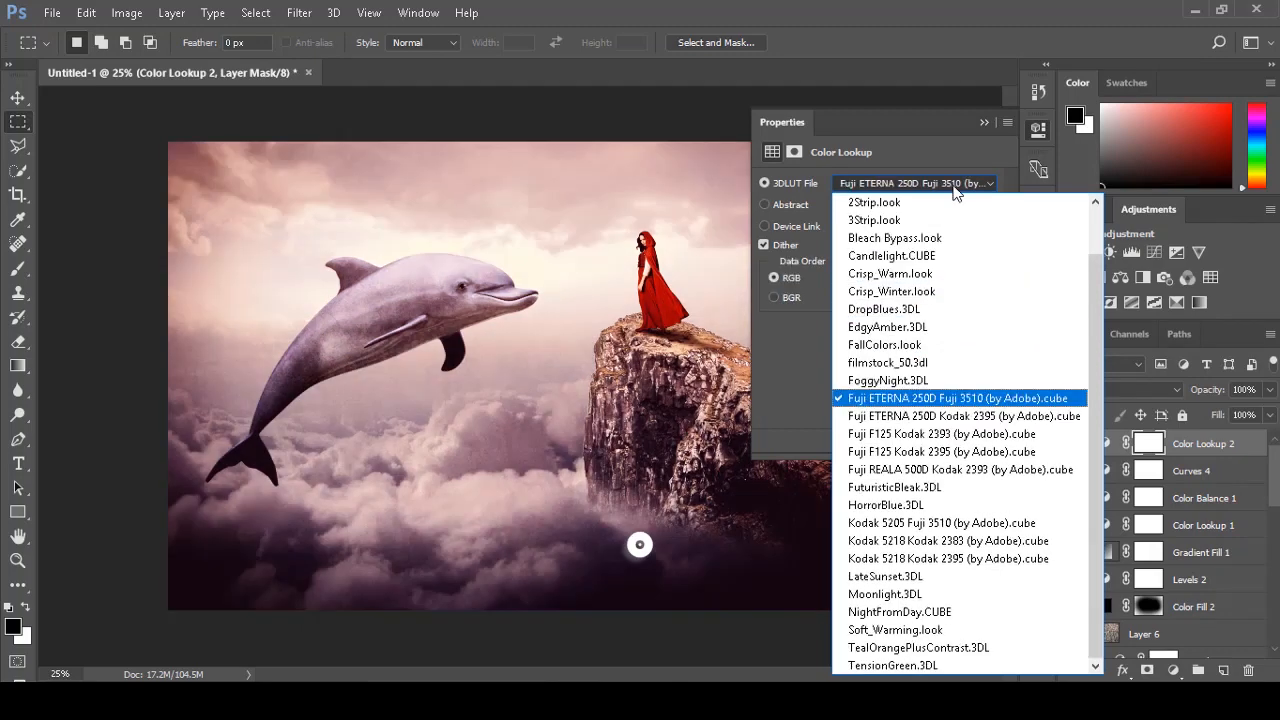
click(944, 410)
click(984, 122)
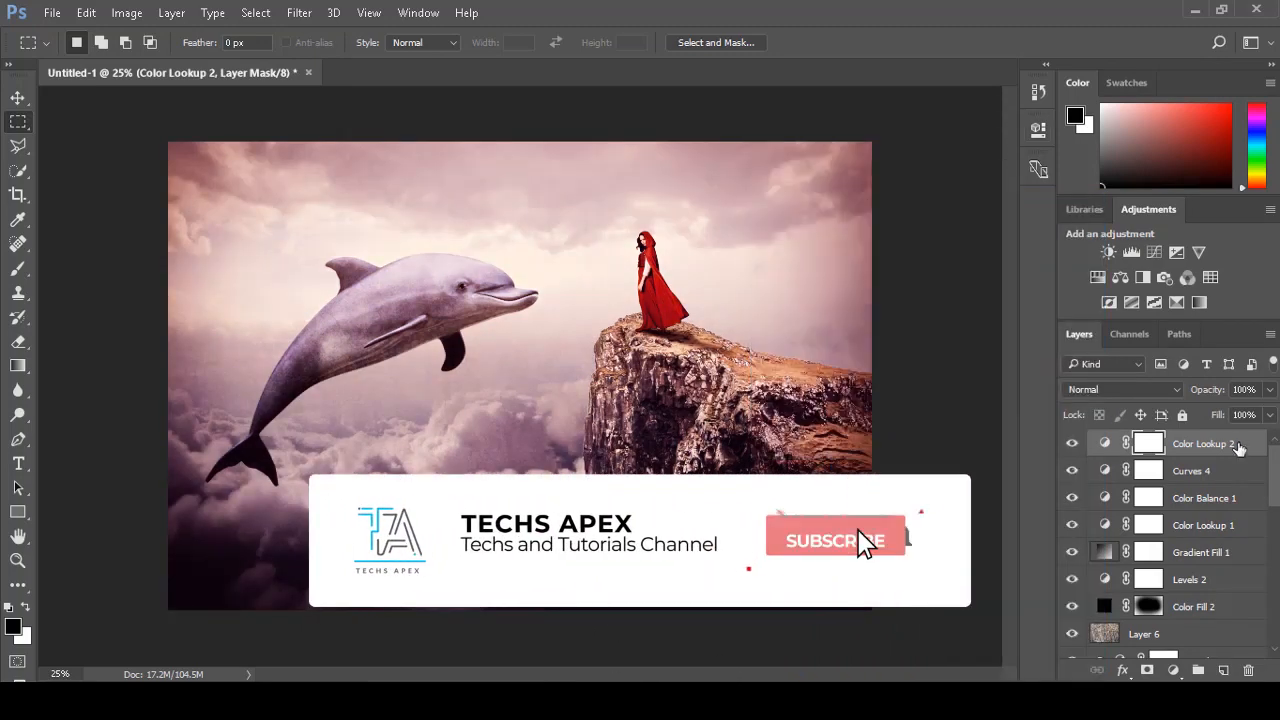
click(1244, 390)
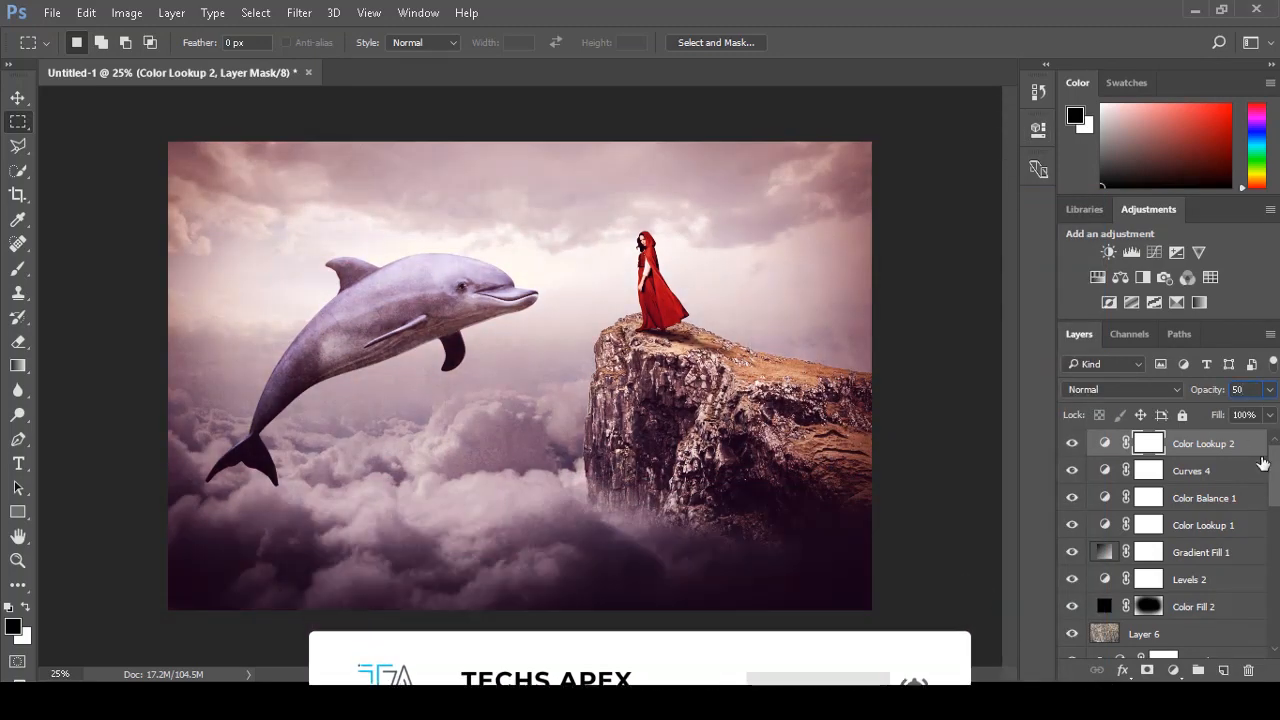